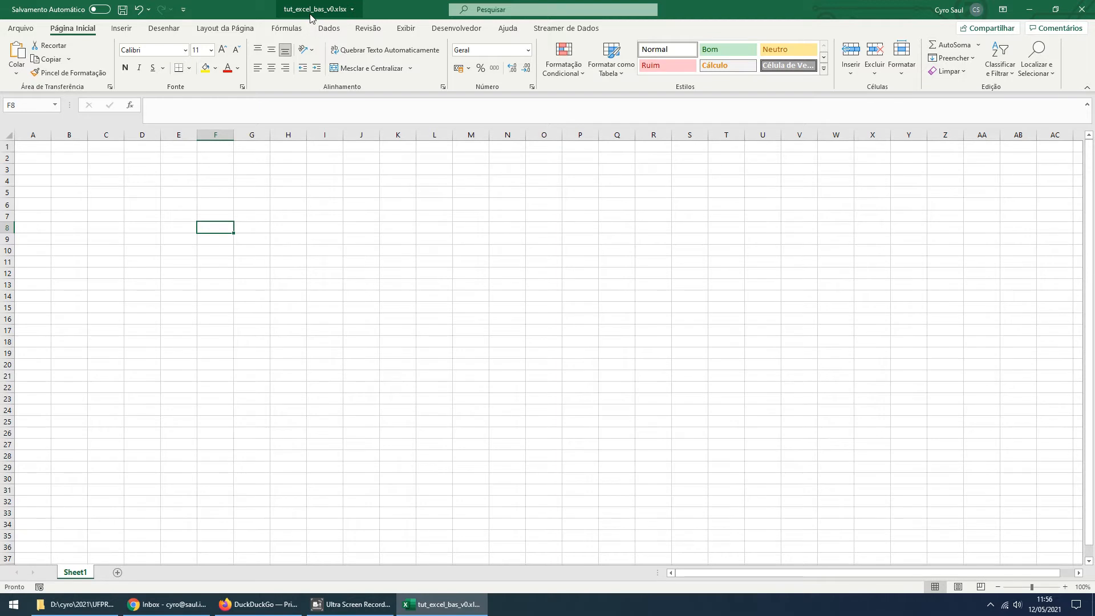
click(110, 217)
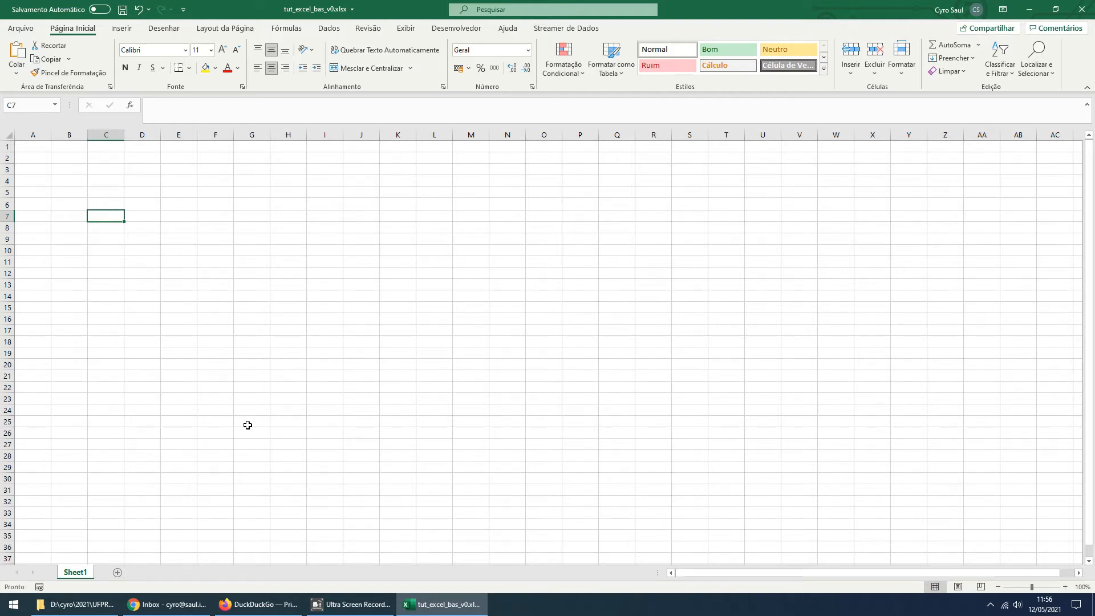
click(116, 191)
click(101, 177)
click(76, 177)
click(66, 204)
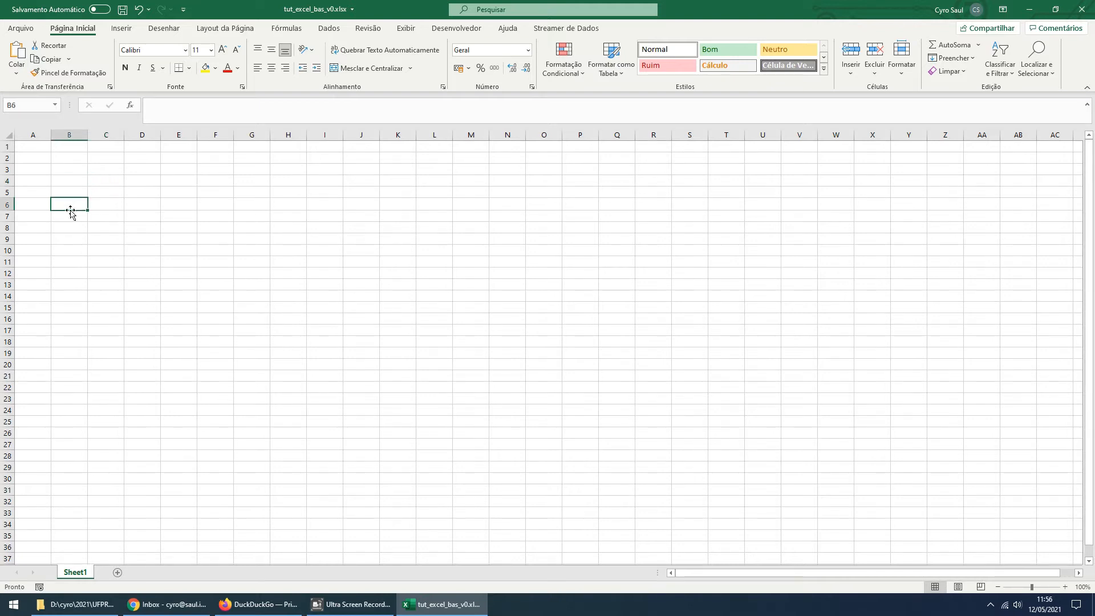
Enter the column header x(s) in cell C6
click(113, 201)
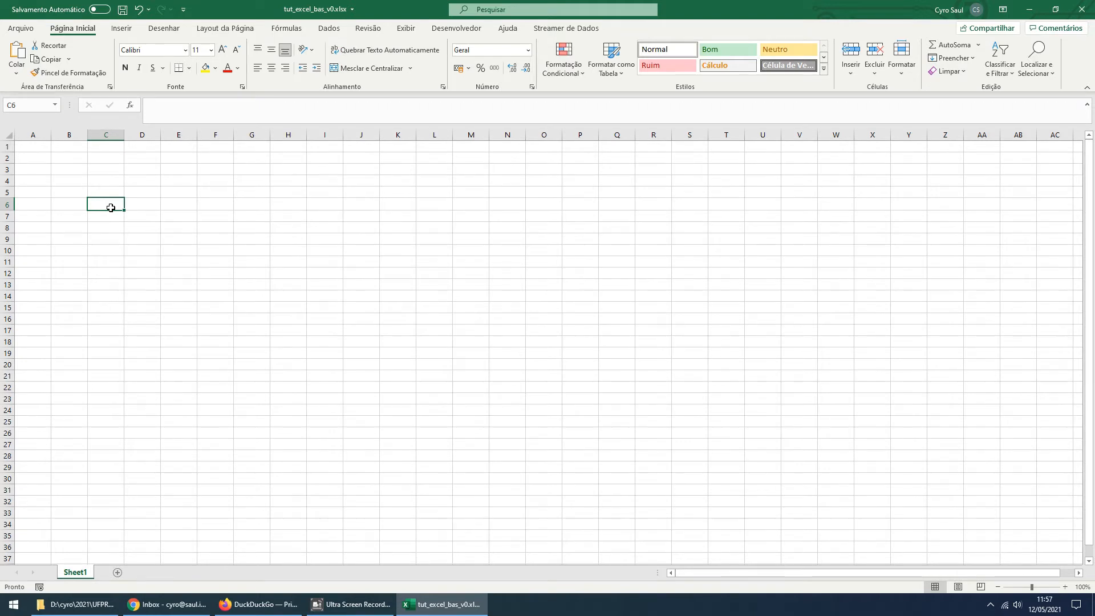
text(x(s))
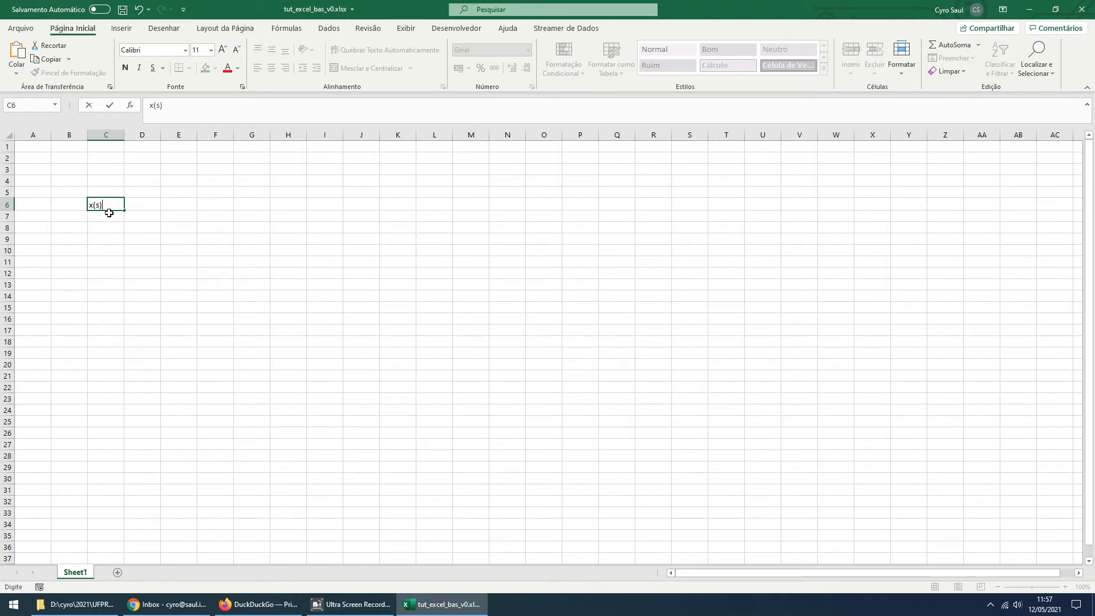
key(ctrl+Return)
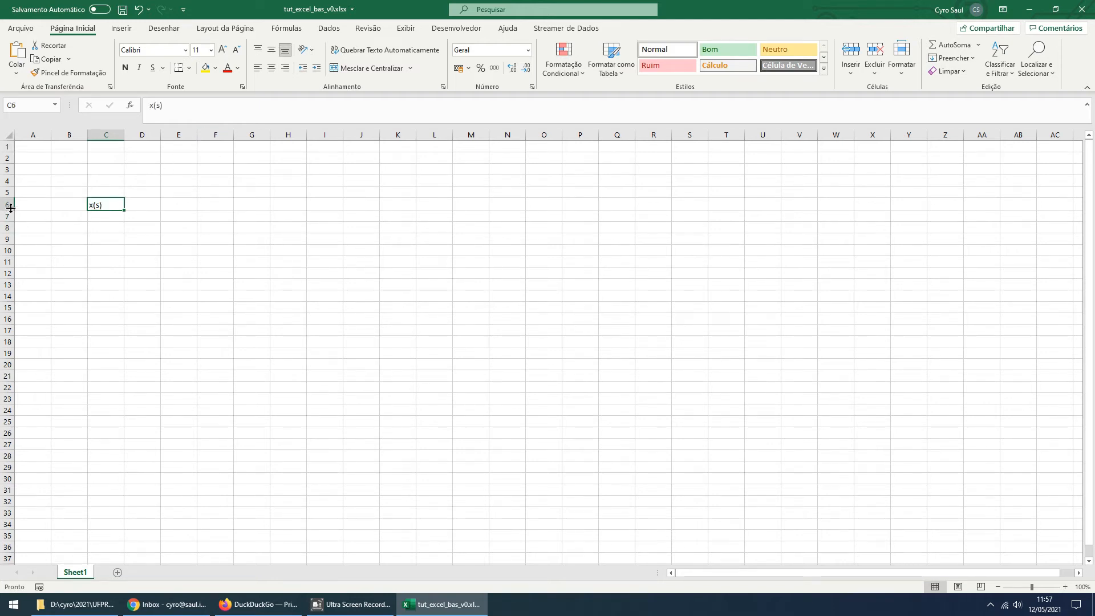
Make row 6 slightly taller and centre the x(s) header horizontally in its cell
drag(11, 208, 8, 214)
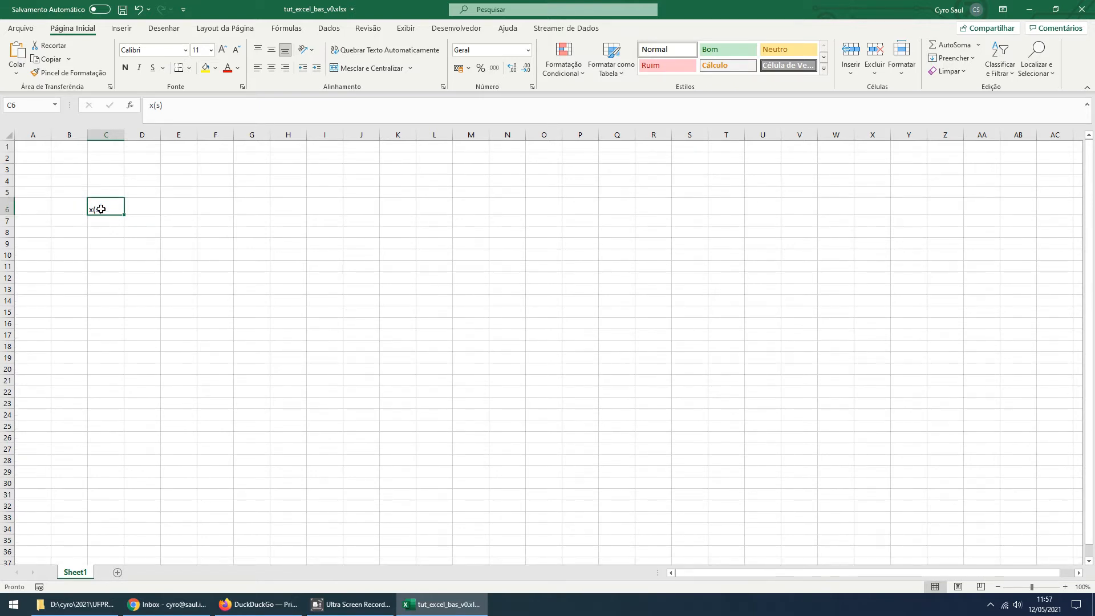
click(271, 68)
click(285, 68)
click(271, 71)
click(258, 68)
click(271, 68)
Align the x(s) header to the vertical middle of C6 and shrink row 6 back to about normal height
click(271, 51)
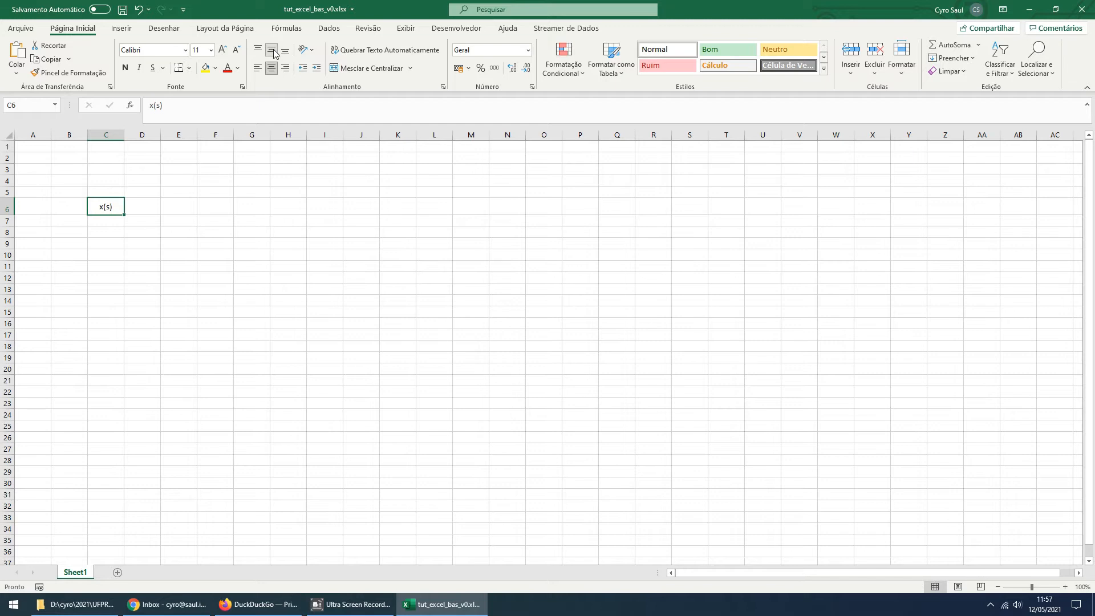
click(258, 51)
click(271, 51)
click(258, 50)
click(271, 51)
click(286, 53)
click(272, 51)
drag(10, 215, 10, 210)
Enter the values 2, 6, 10, 14 and 18 in cells C7 to C11 under the x(s) header
click(94, 219)
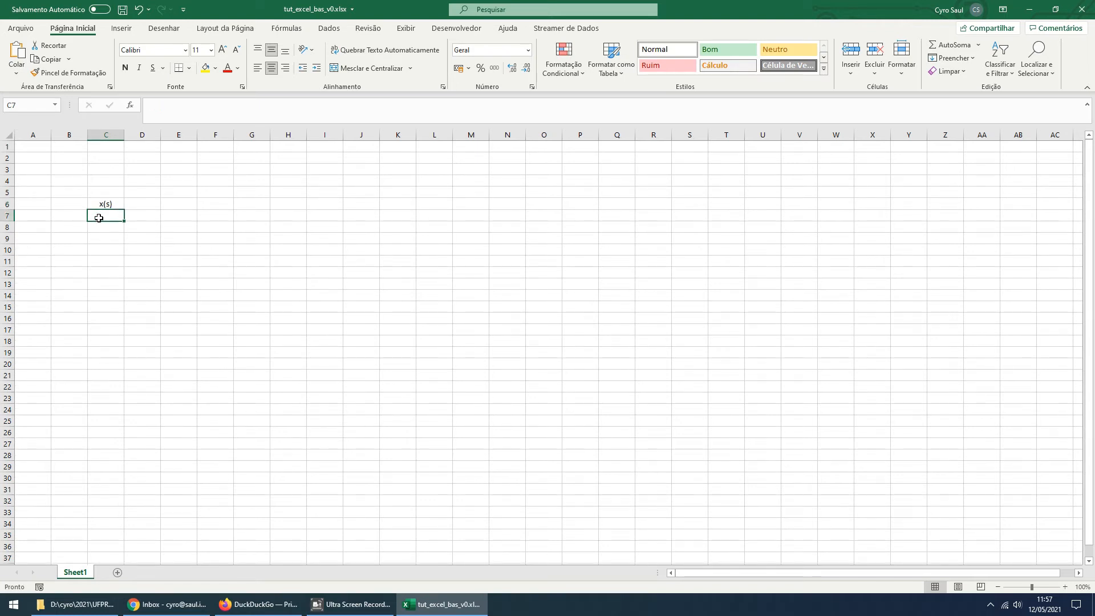
text(2)
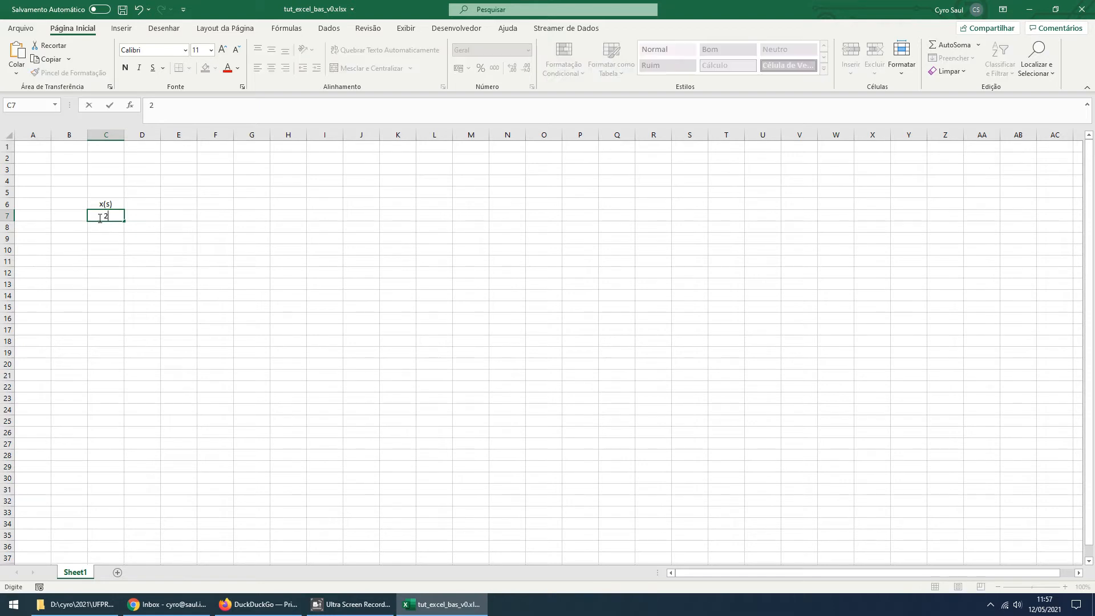
key(Return)
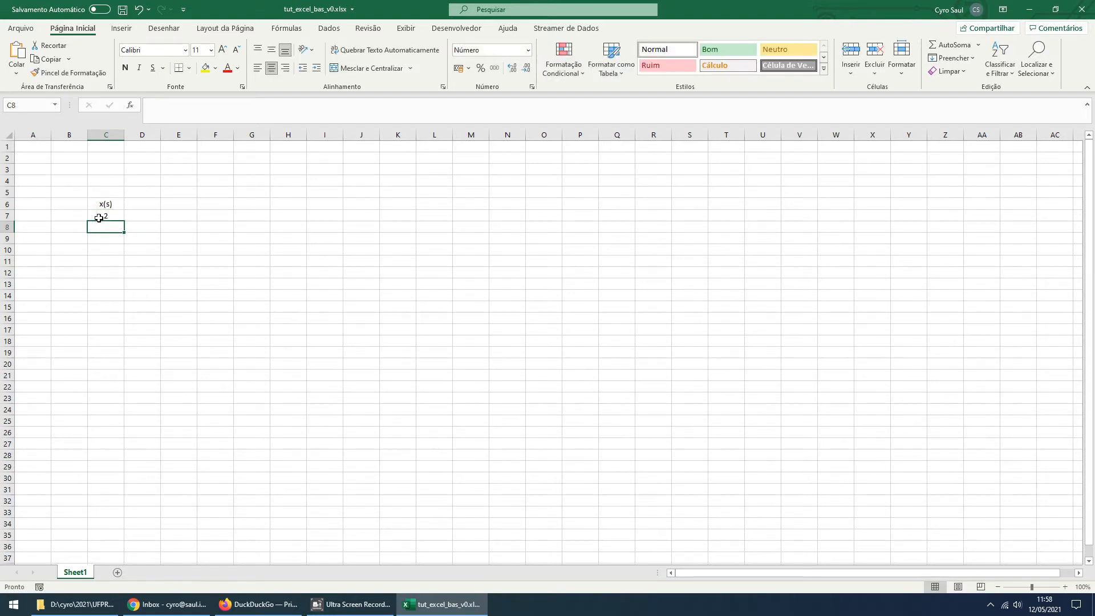
text(6)
key(Return)
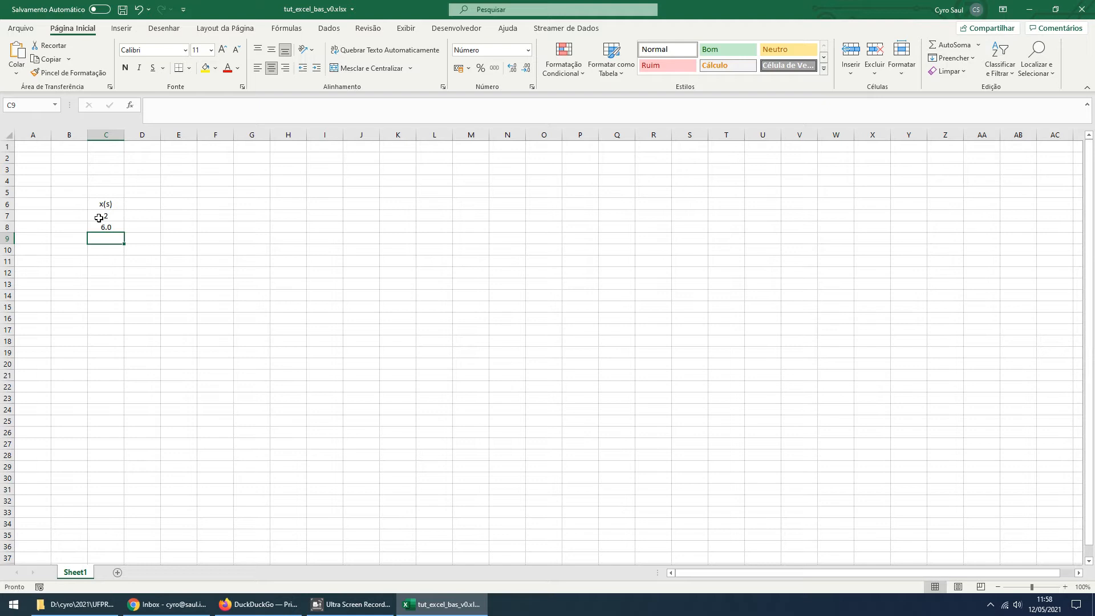
text(10)
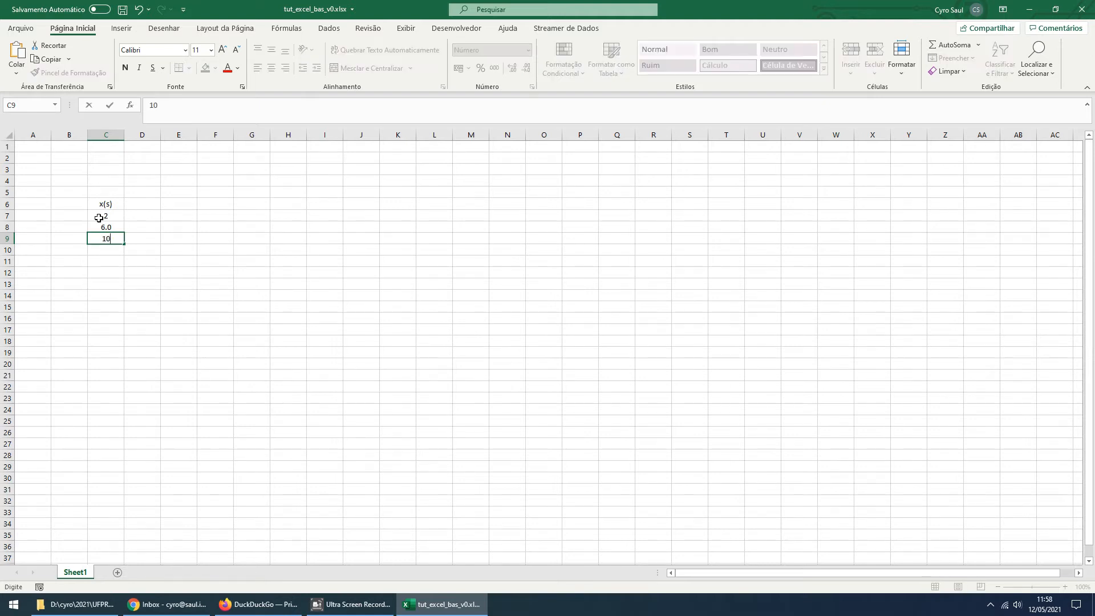
key(Return)
text(14)
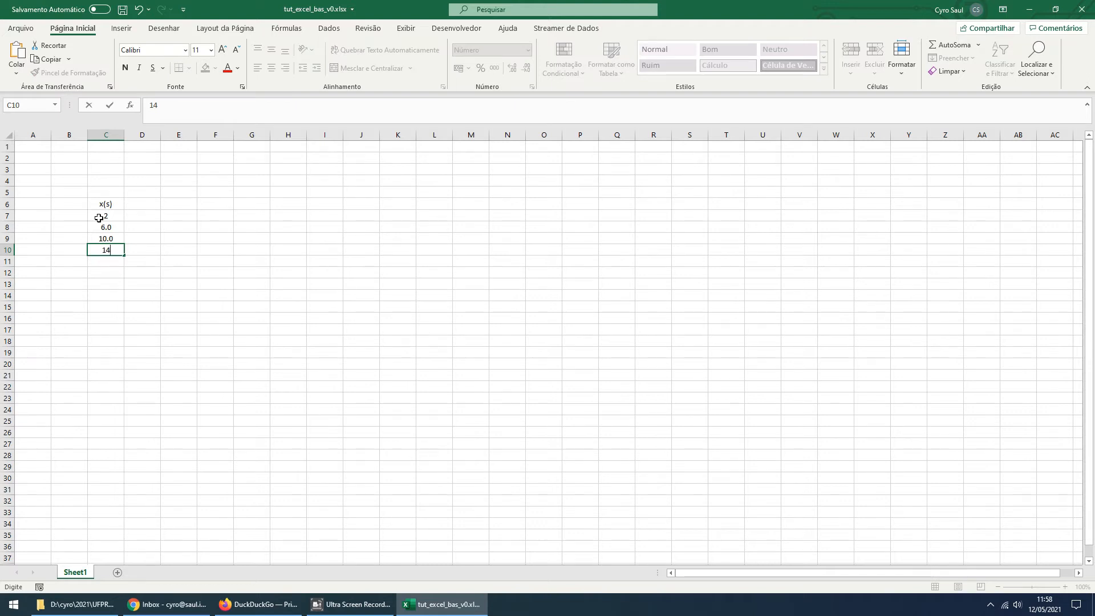
key(Return)
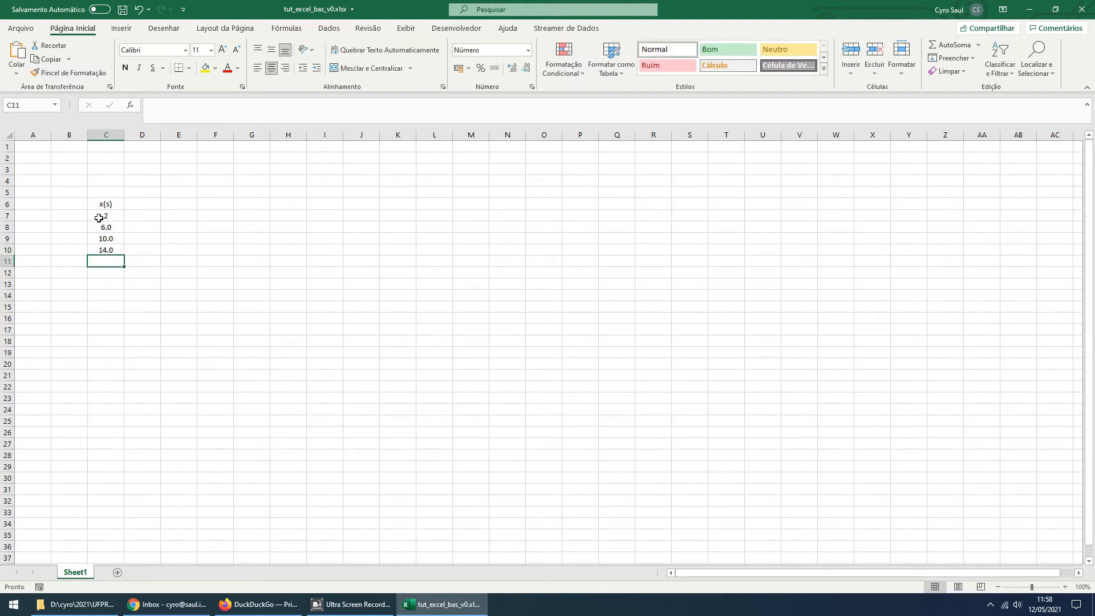
text(18)
key(Return)
key(Up)
Replace the first x(s) value in C7 with .0003
click(111, 218)
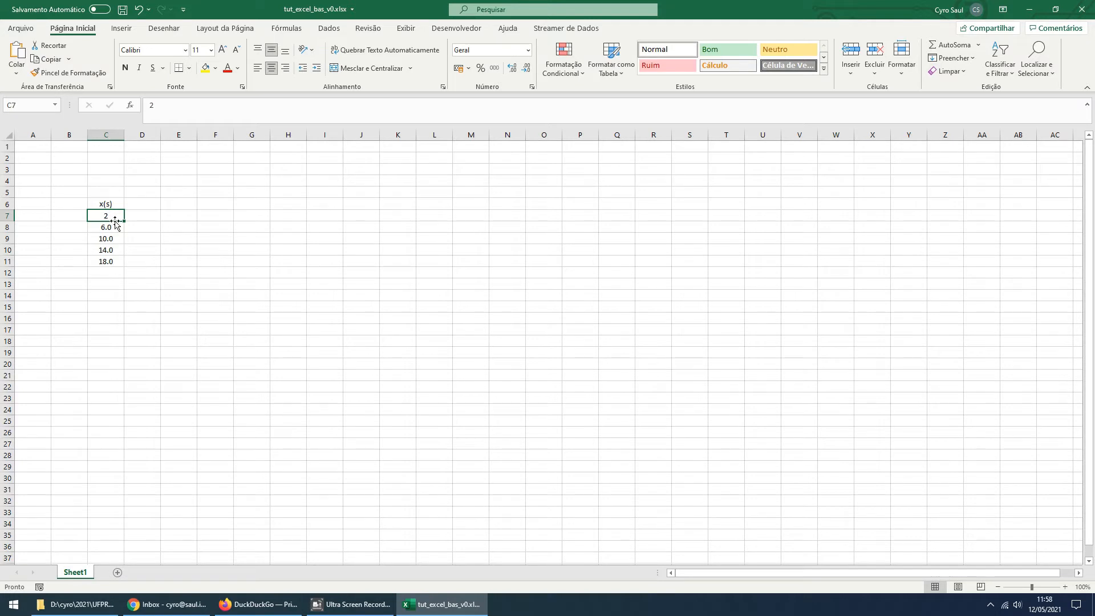
drag(117, 214, 111, 261)
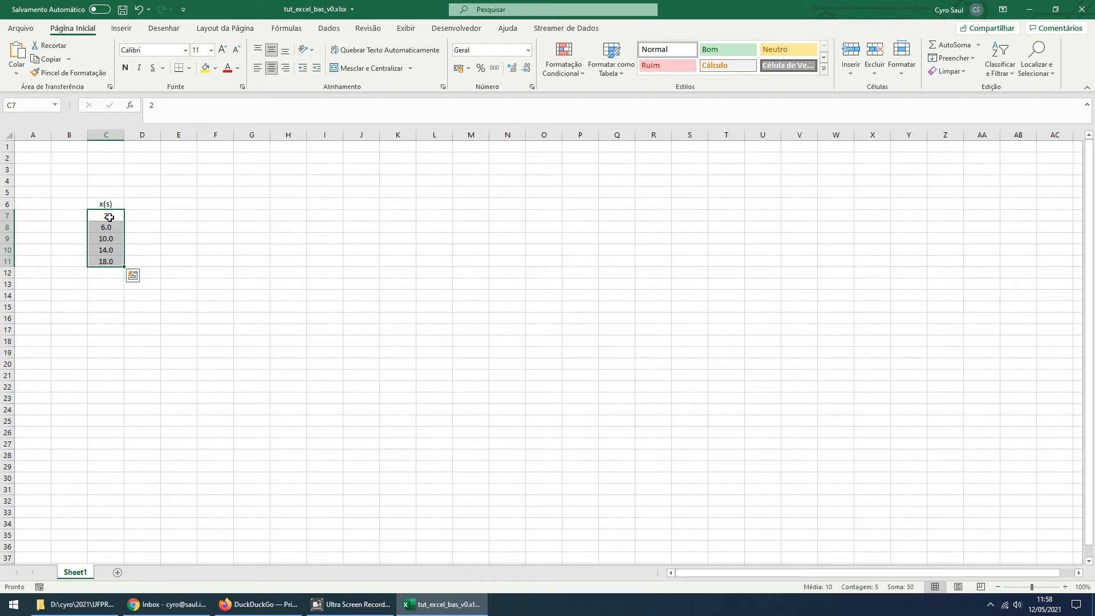
click(109, 217)
text(.0003)
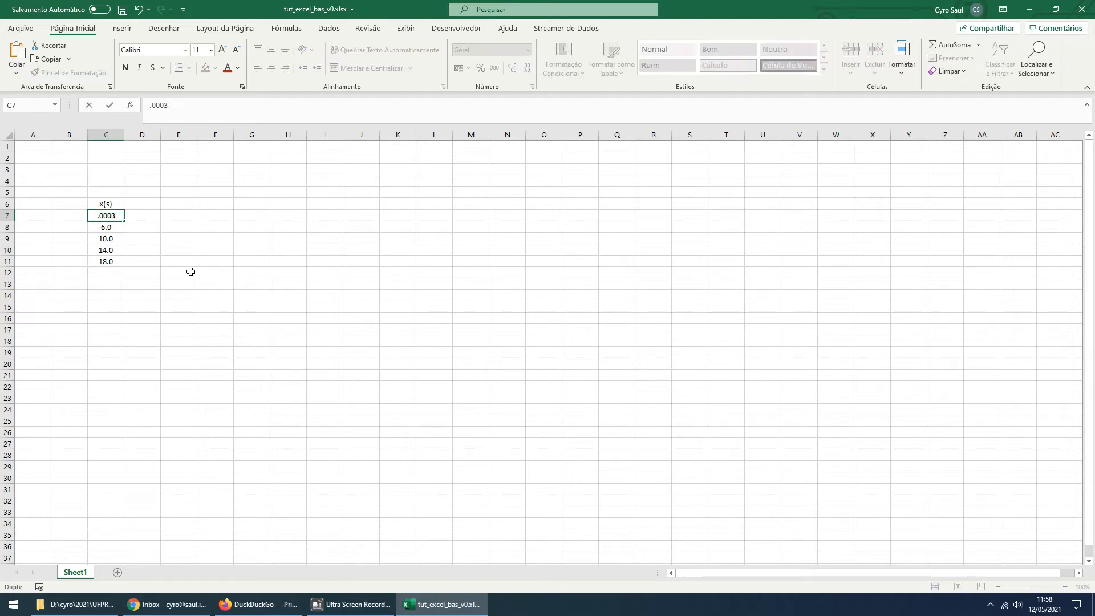
click(190, 271)
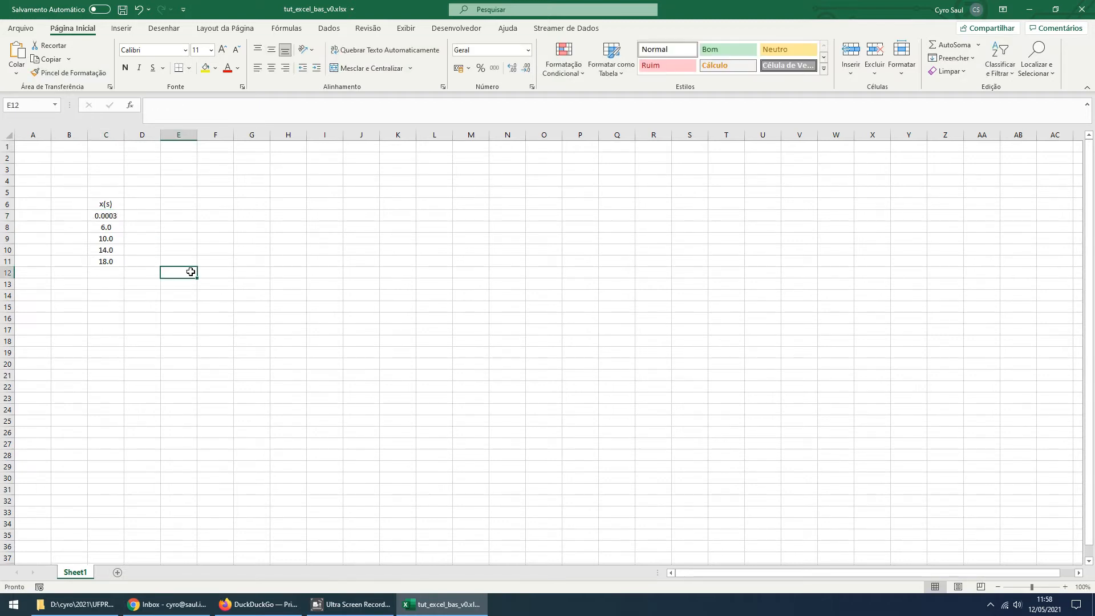
Set the first x(s) value in C7 to 2.003
click(106, 216)
text(2.003)
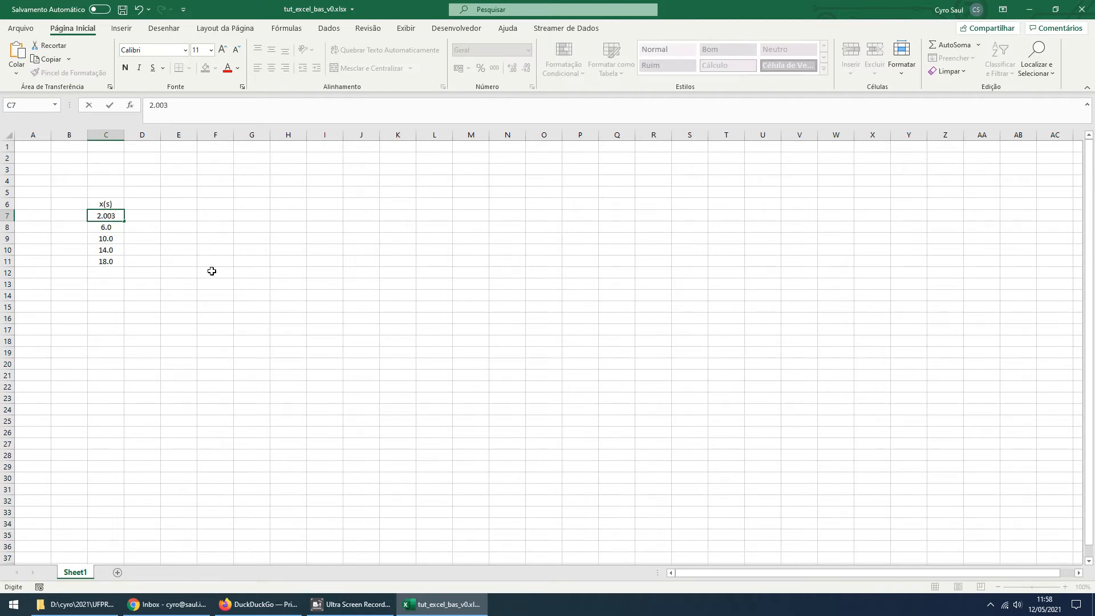
click(212, 272)
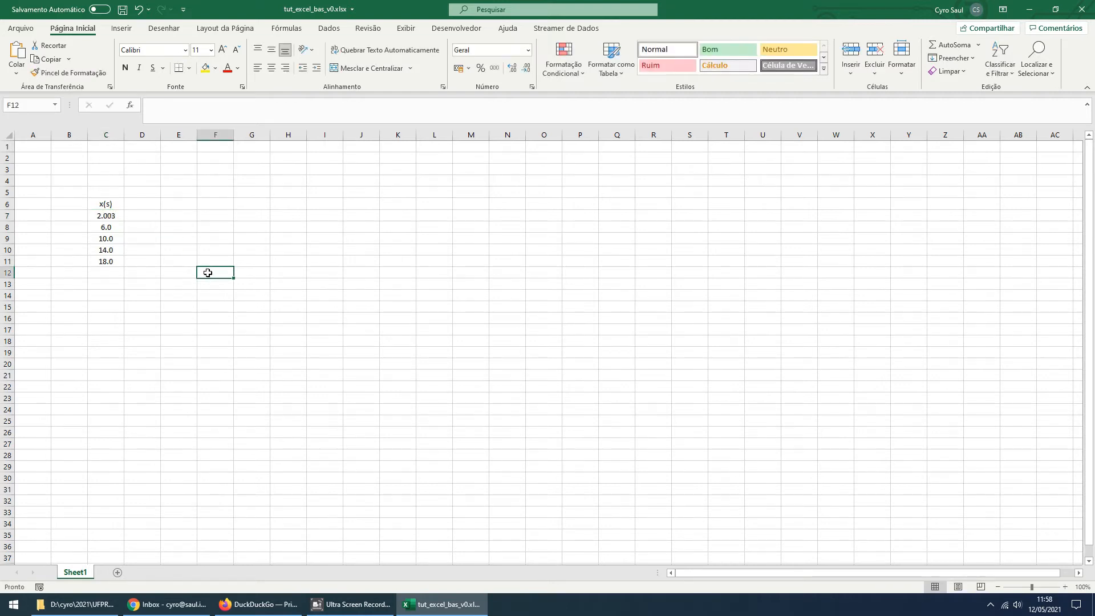
Format the x(s) values in C7:C11 to show one decimal place
drag(104, 216, 114, 263)
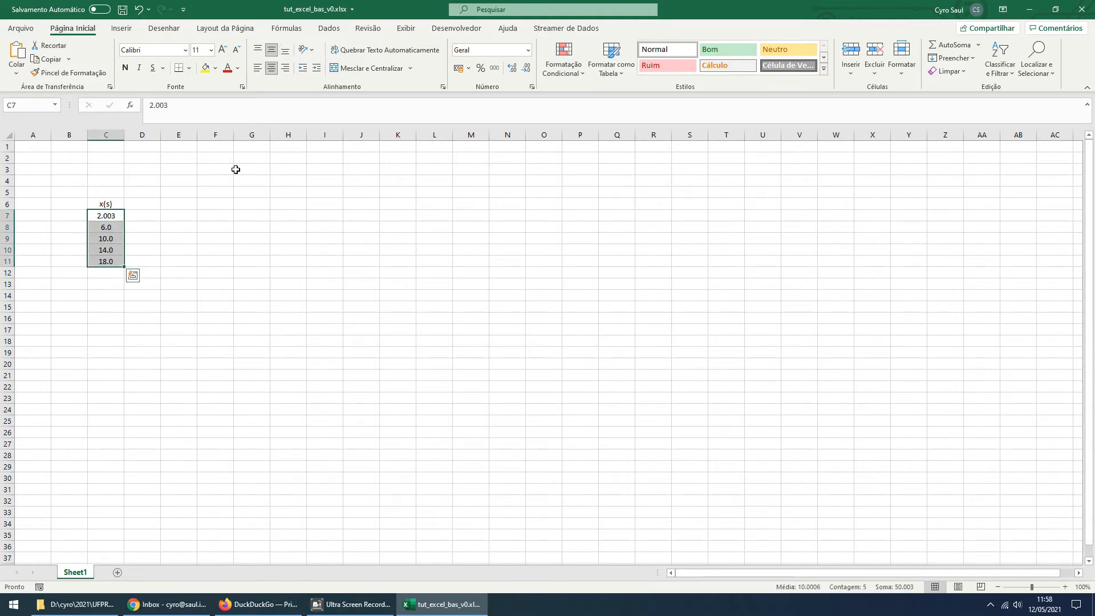
click(514, 69)
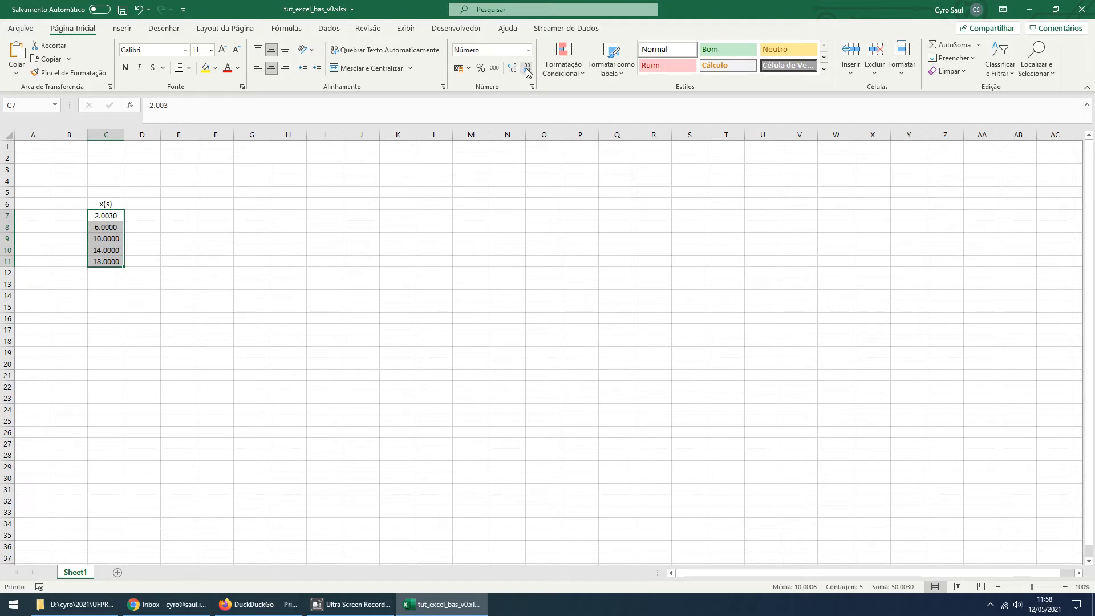
click(526, 68)
click(526, 68)
click(526, 68)
click(526, 68)
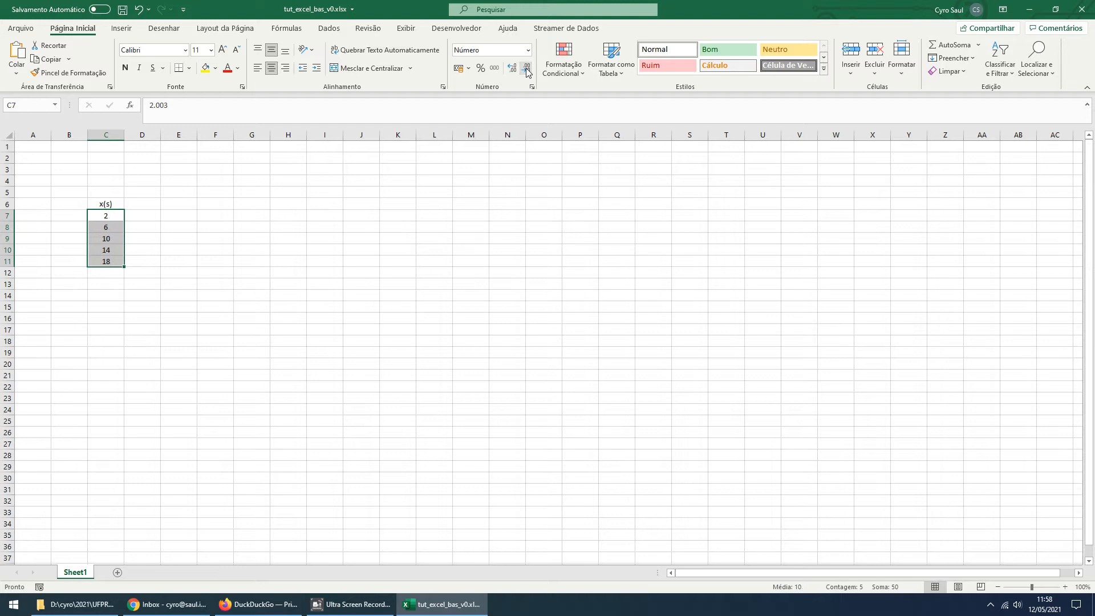
click(512, 69)
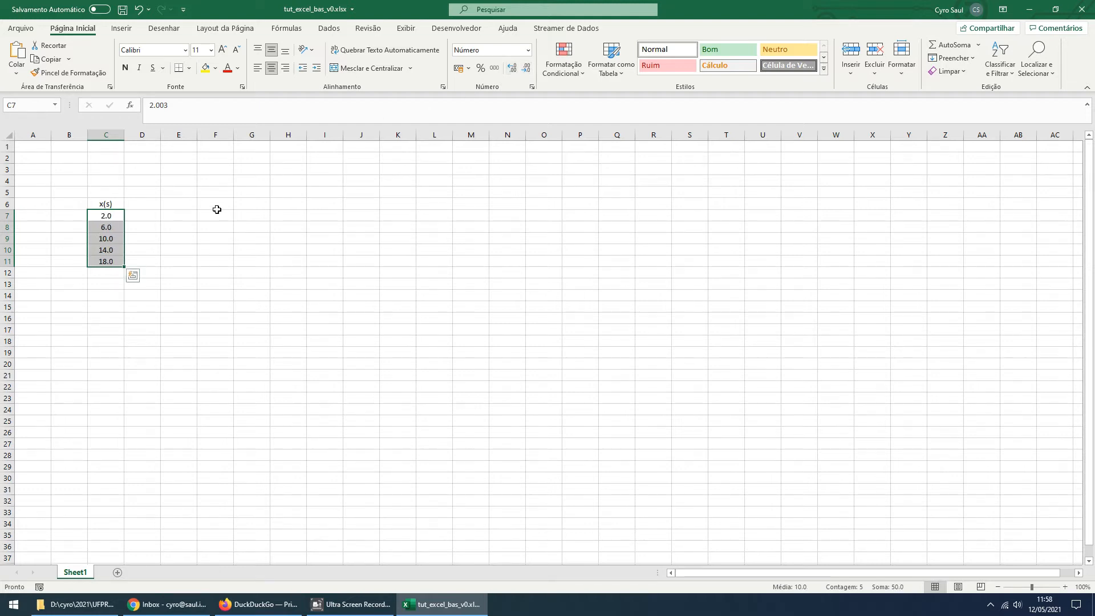
Edit the decimals of the value in C7 so that it reads 2.5
click(116, 219)
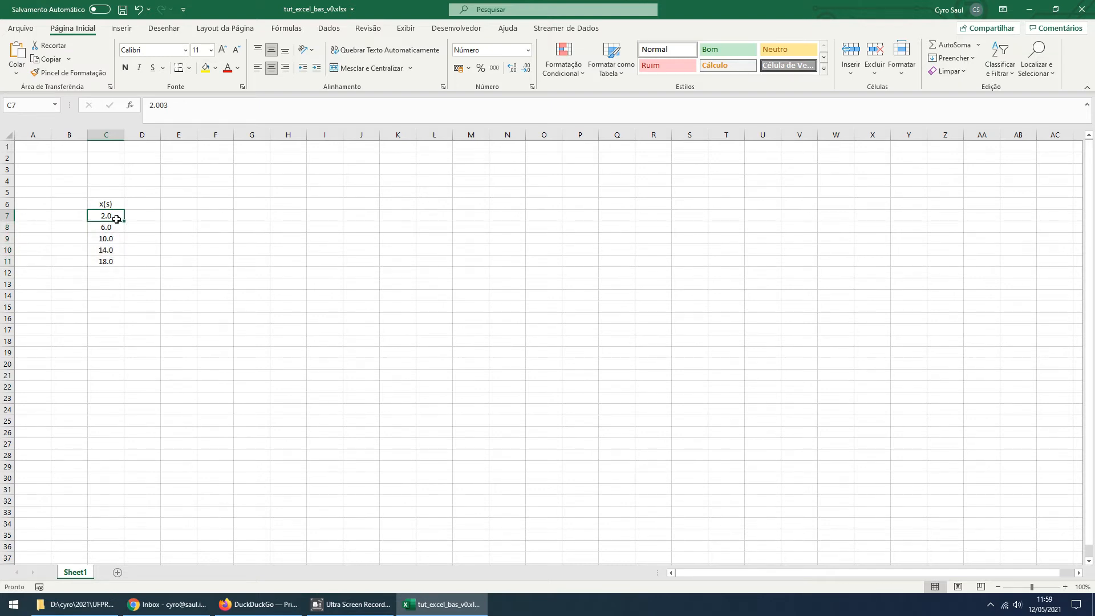
click(171, 106)
drag(171, 106, 158, 107)
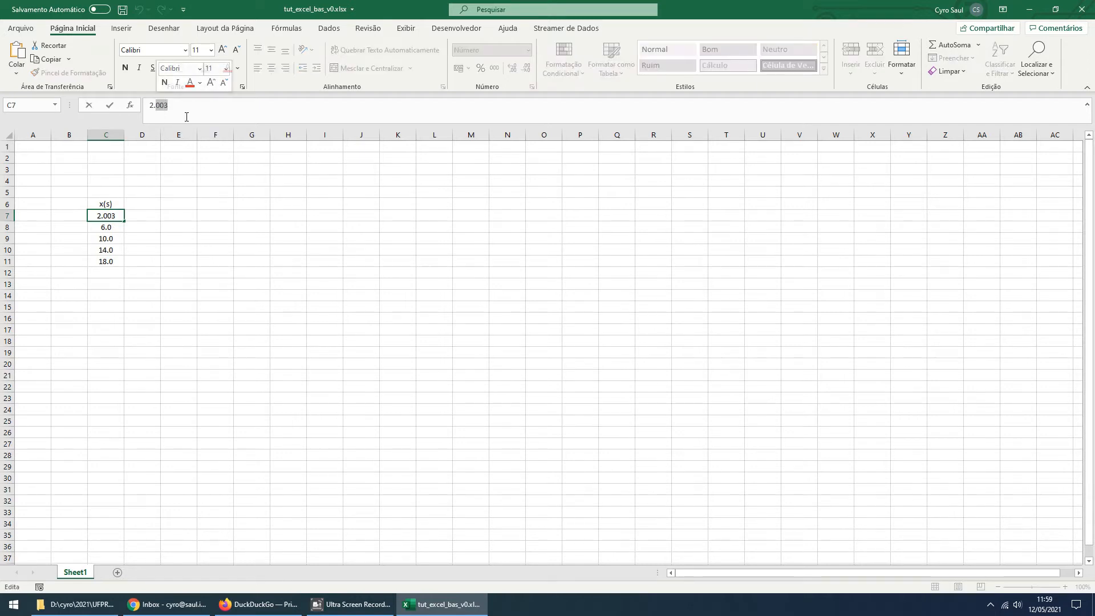
key(BackSpace)
text(5)
key(Return)
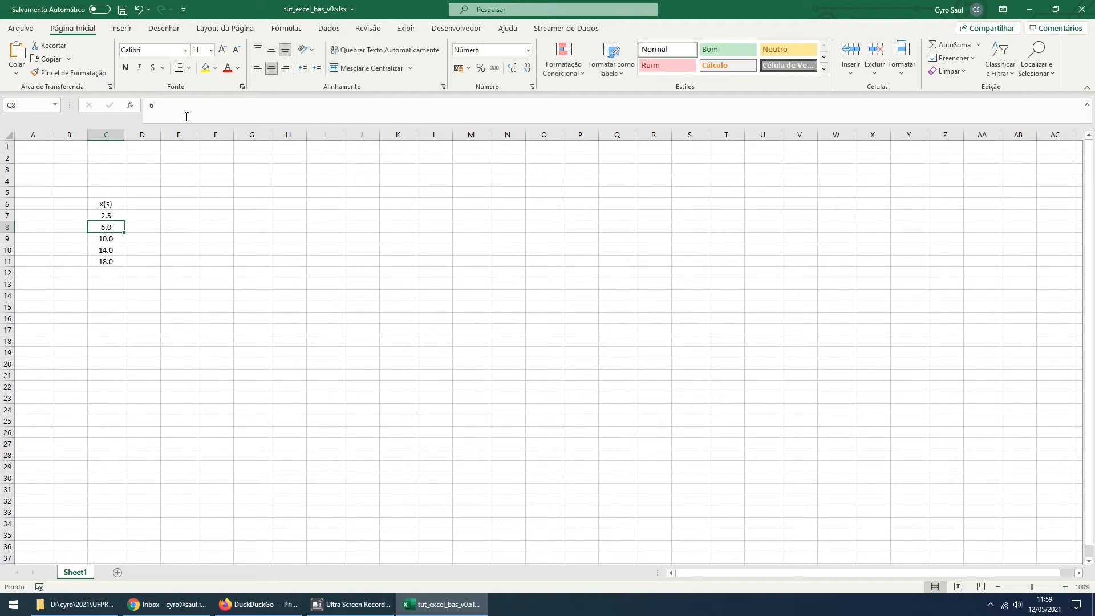
Try more and fewer decimal places on C7, settle on one, and set its value to 2
click(106, 216)
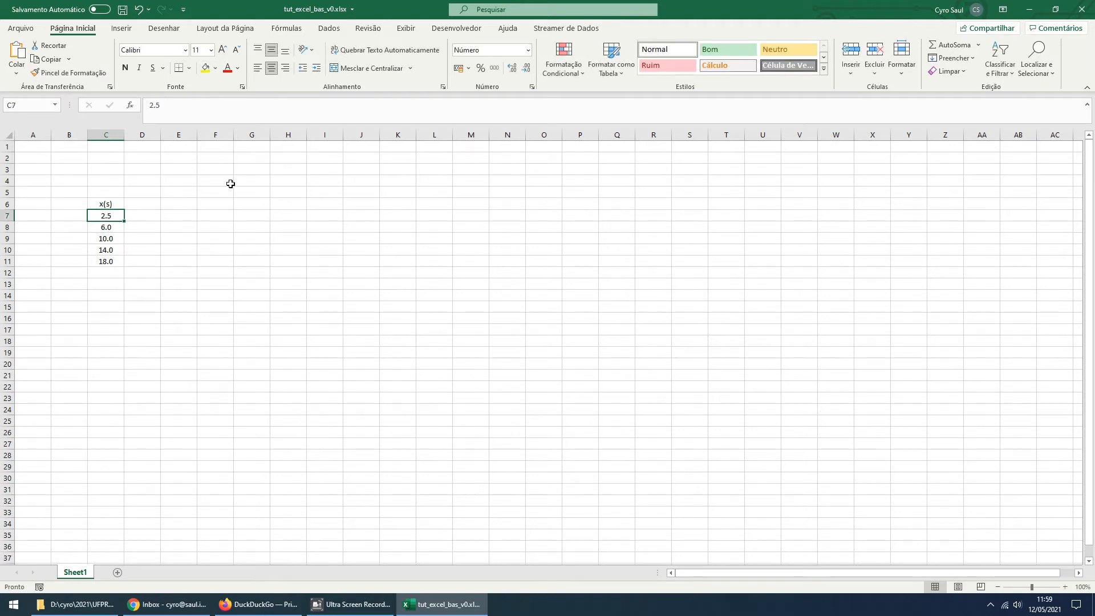
click(512, 69)
click(526, 68)
click(526, 69)
click(513, 69)
text(2)
key(ctrl+Return)
Enter the values 0.7, 1.8, 2.3, 2.6 and 2.9 down column D, starting in D6
click(127, 200)
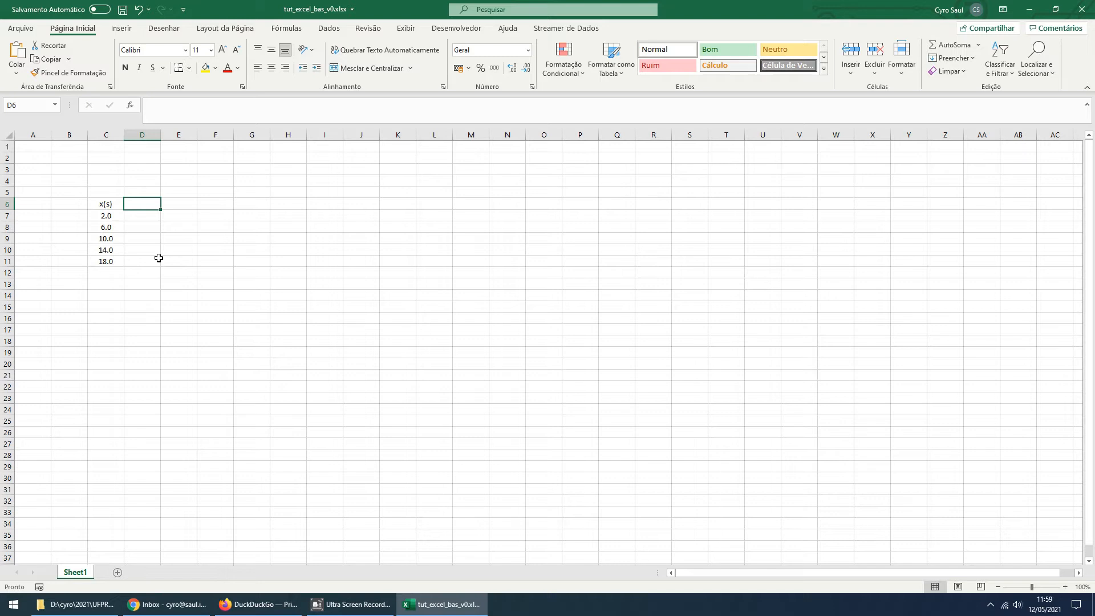
text(.7)
key(Return)
text(1.8)
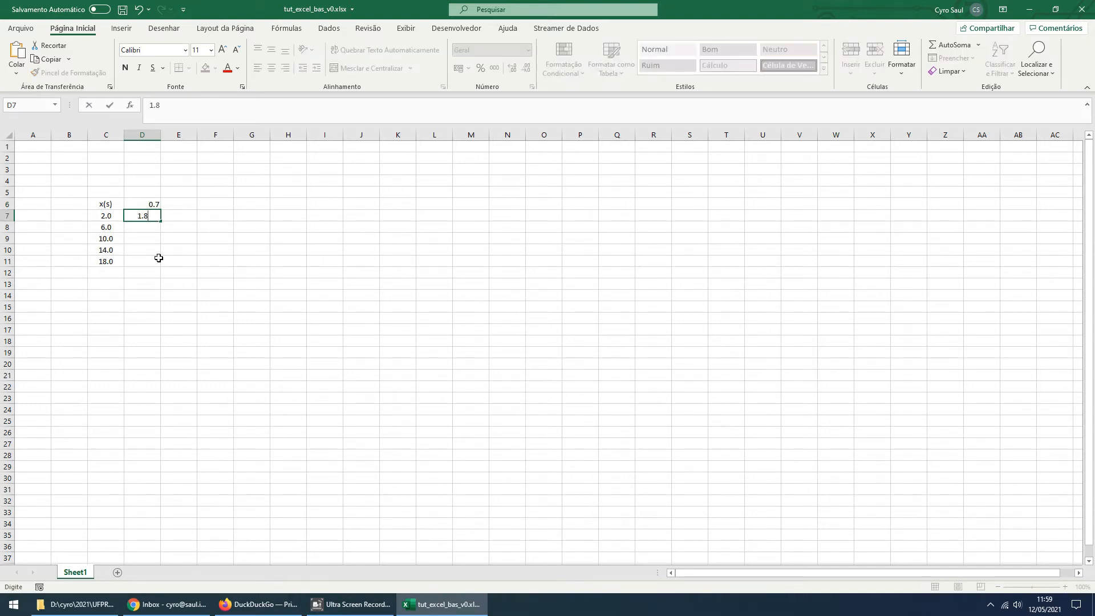
key(Return)
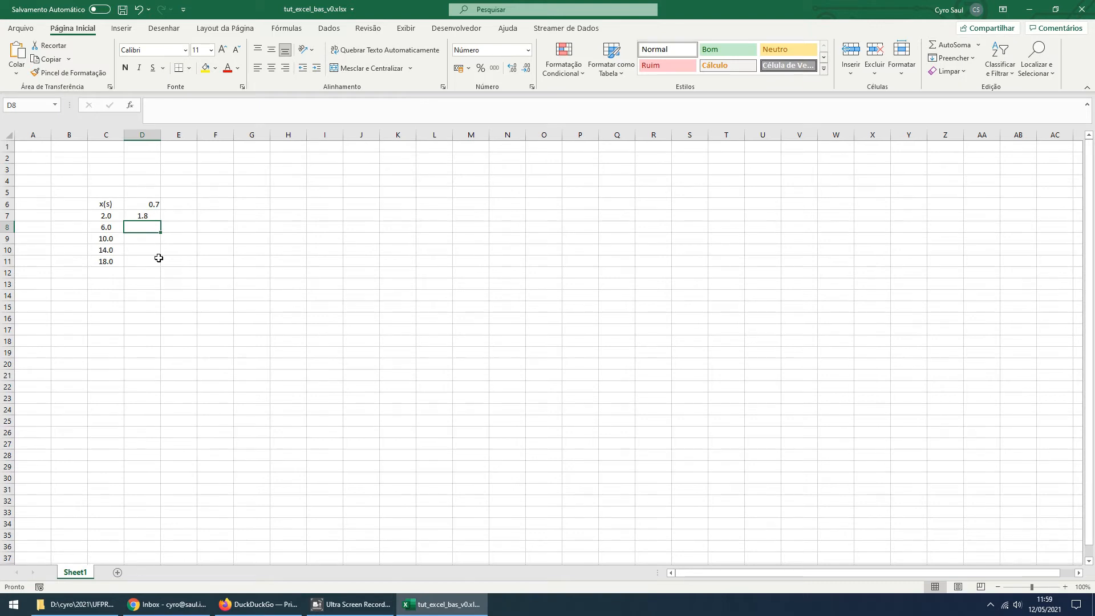
text(2.3)
key(Return)
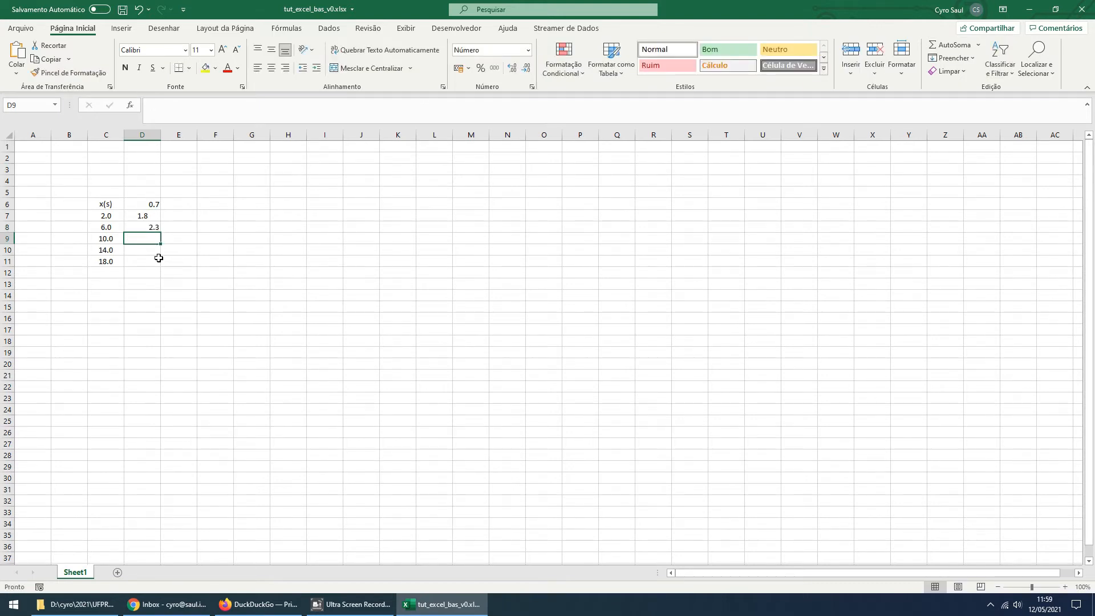
text(2.6)
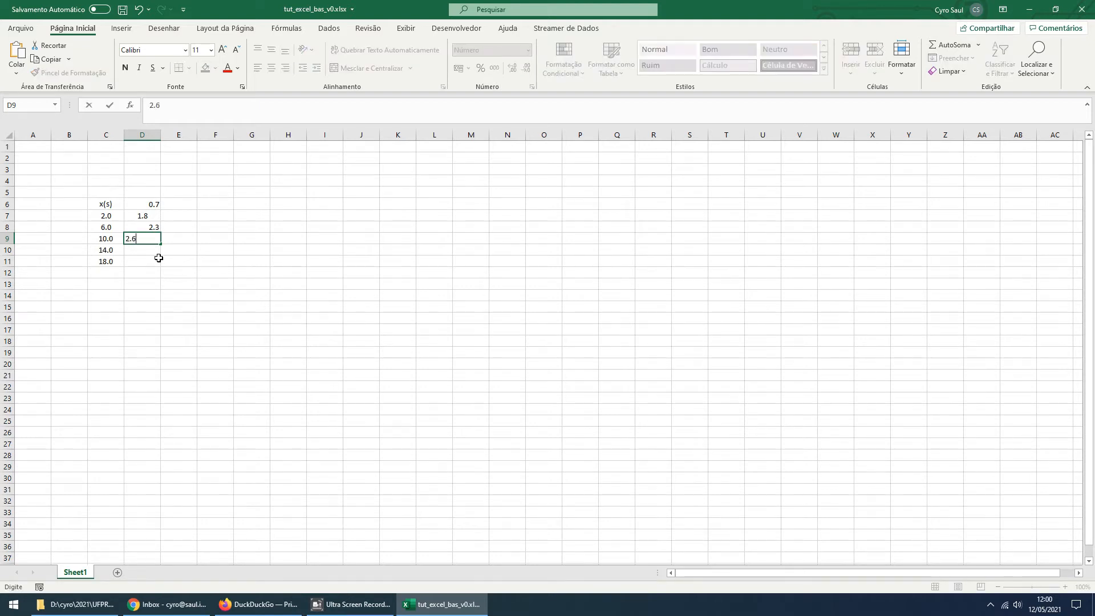
key(Return)
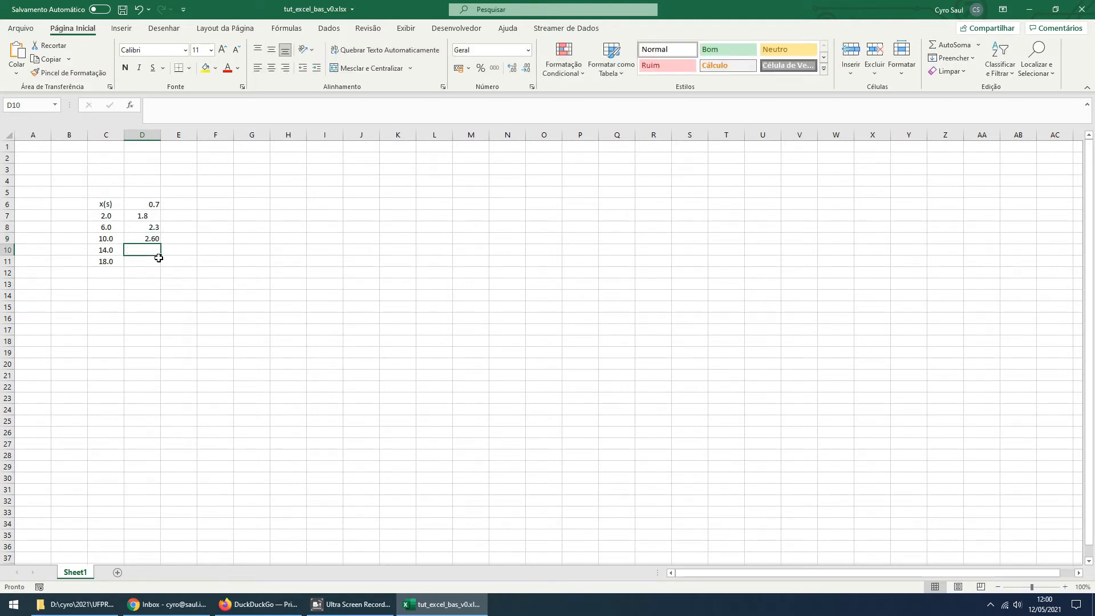
text(2.9)
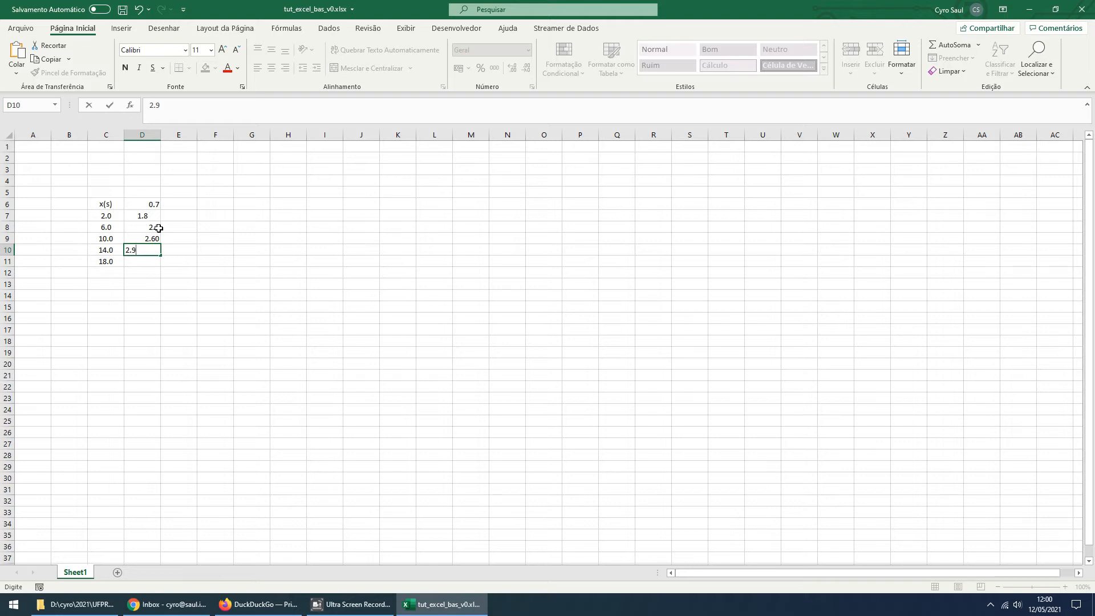
click(152, 262)
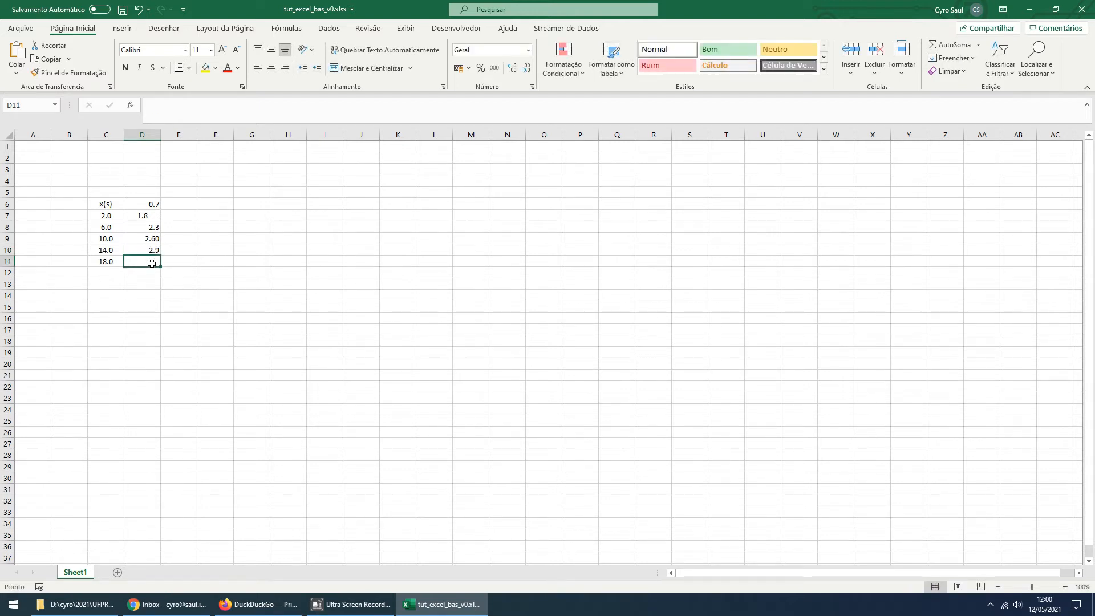
Move the five values in D6:D10 down to D7:D11 and enter the header y(m) in D6
drag(152, 205, 151, 257)
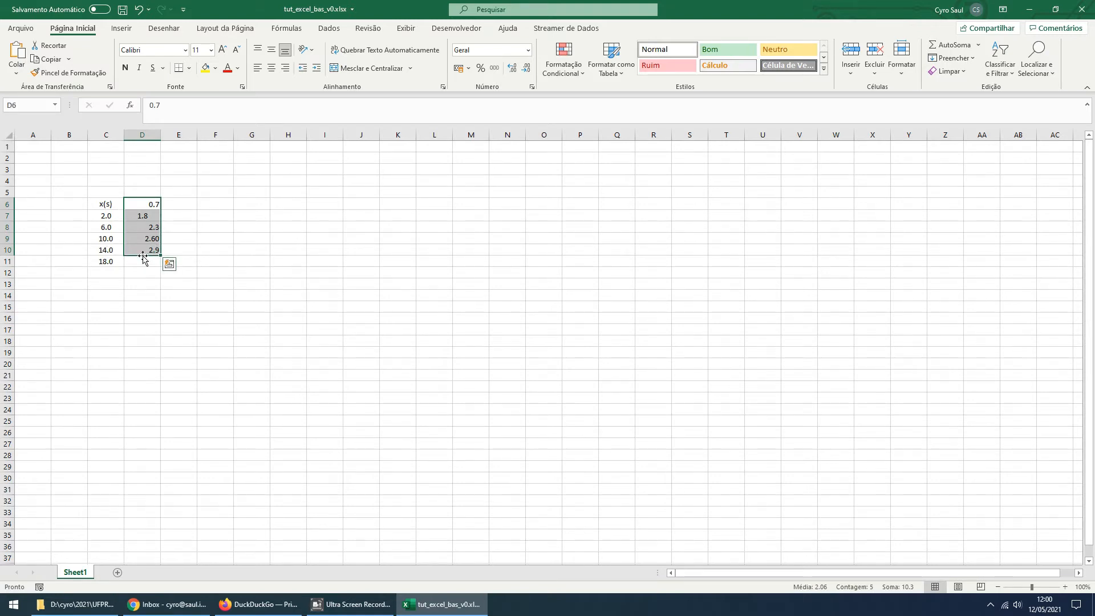
drag(151, 258, 147, 264)
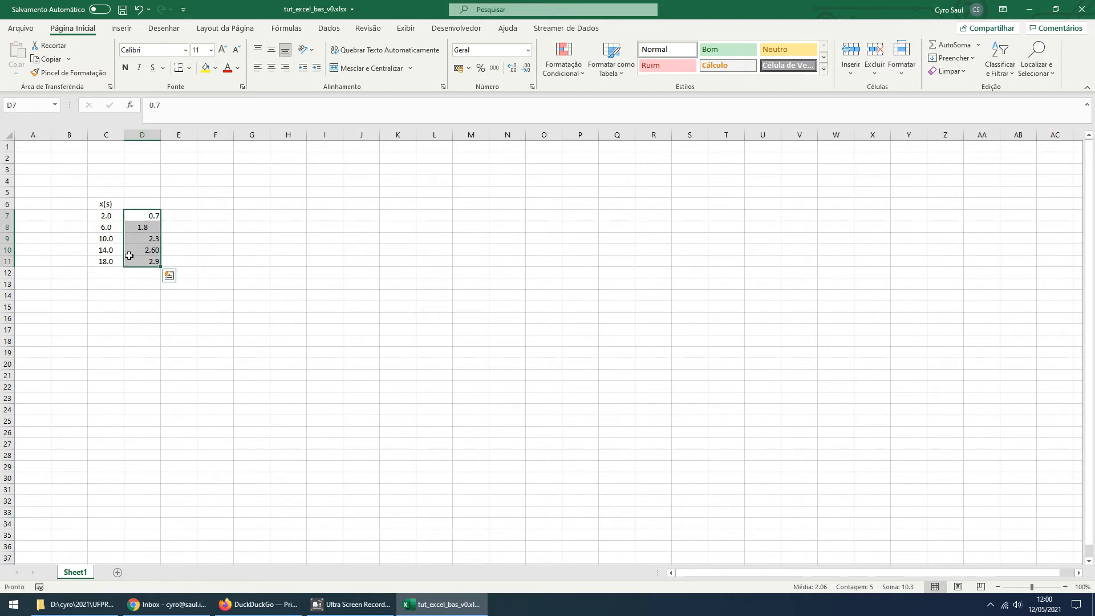
click(146, 206)
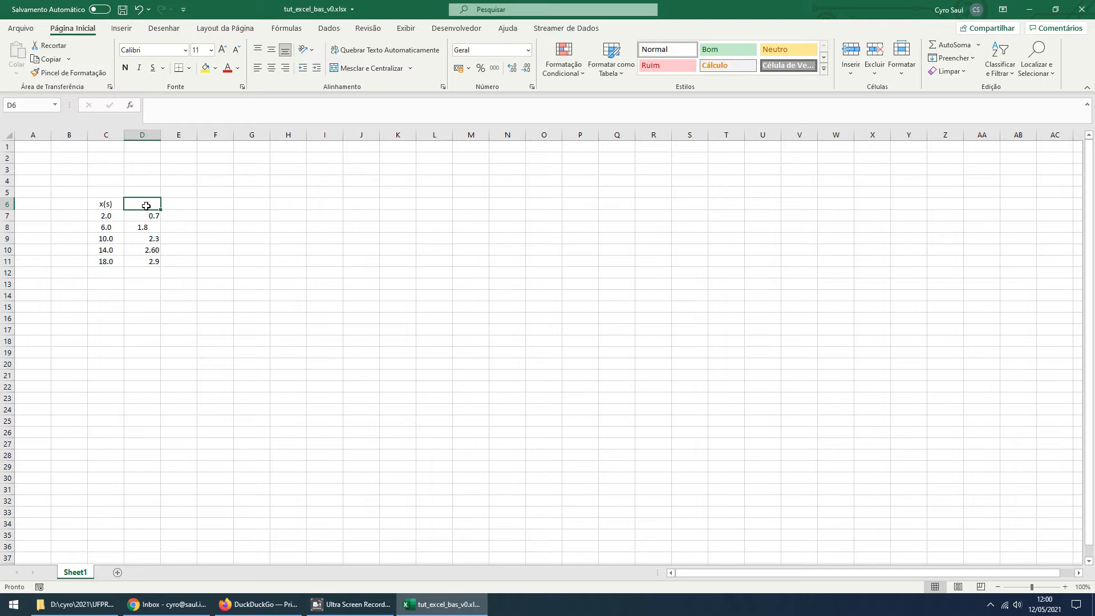
text(y(m))
click(273, 304)
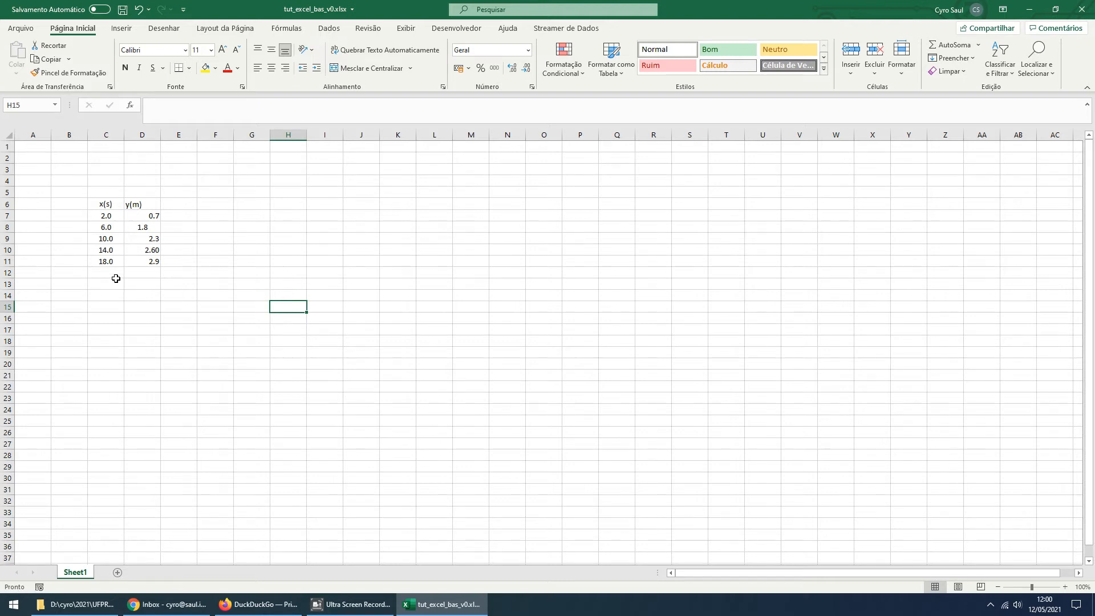
Centre the y(m) values in D7:D11 and format them to one decimal place
drag(150, 215, 148, 260)
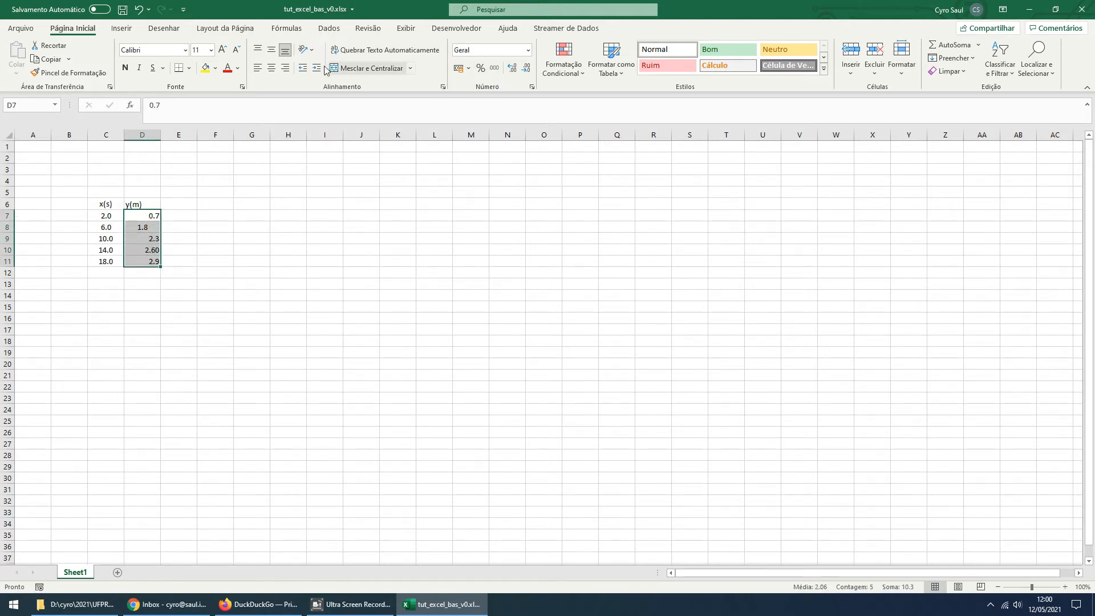
click(271, 68)
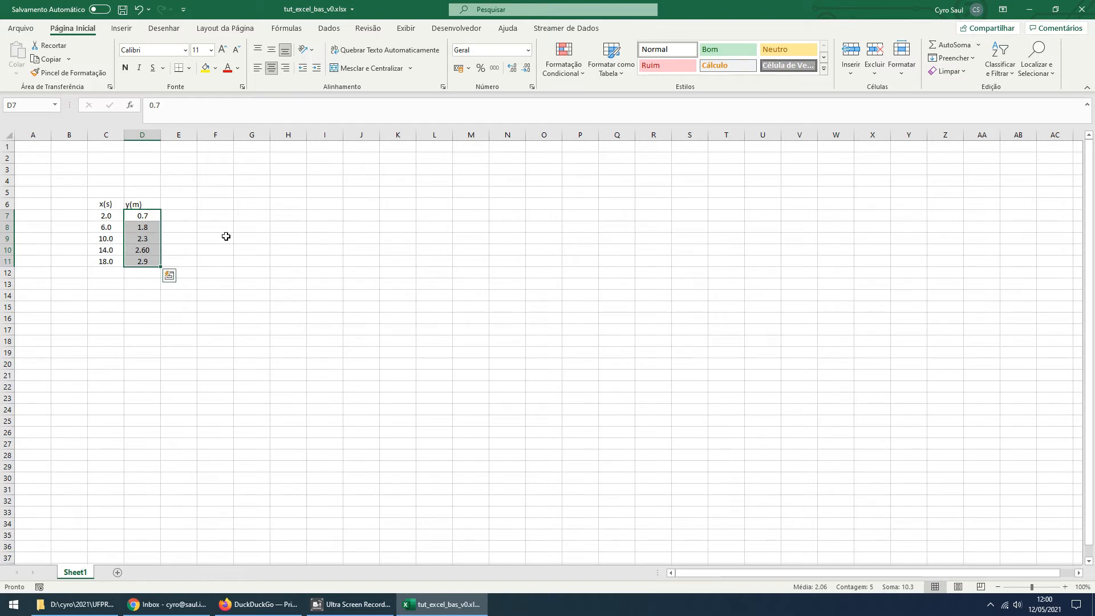
click(513, 69)
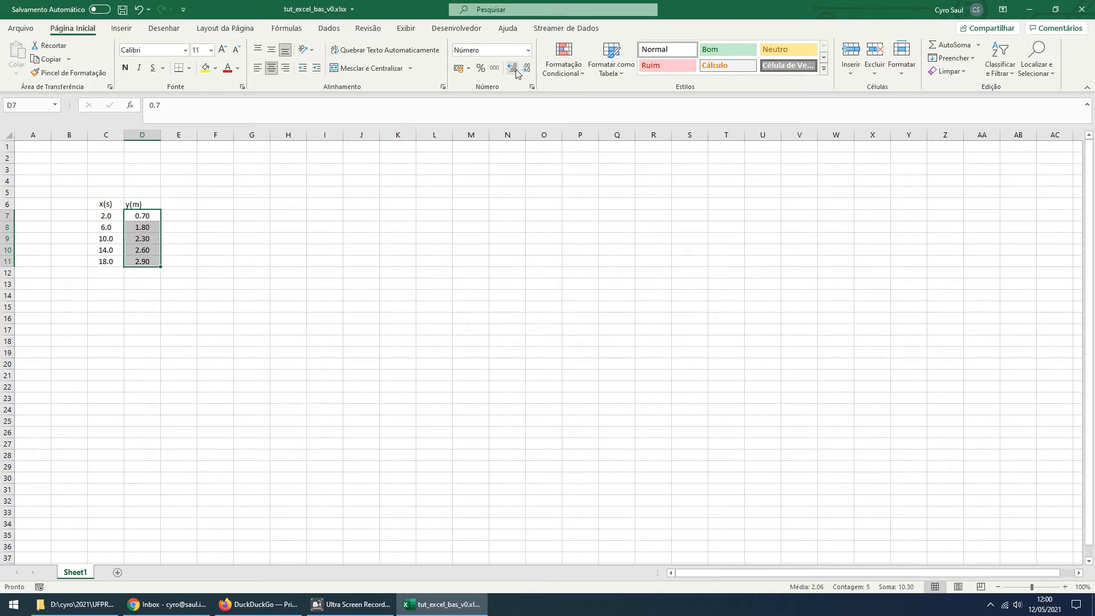
click(526, 68)
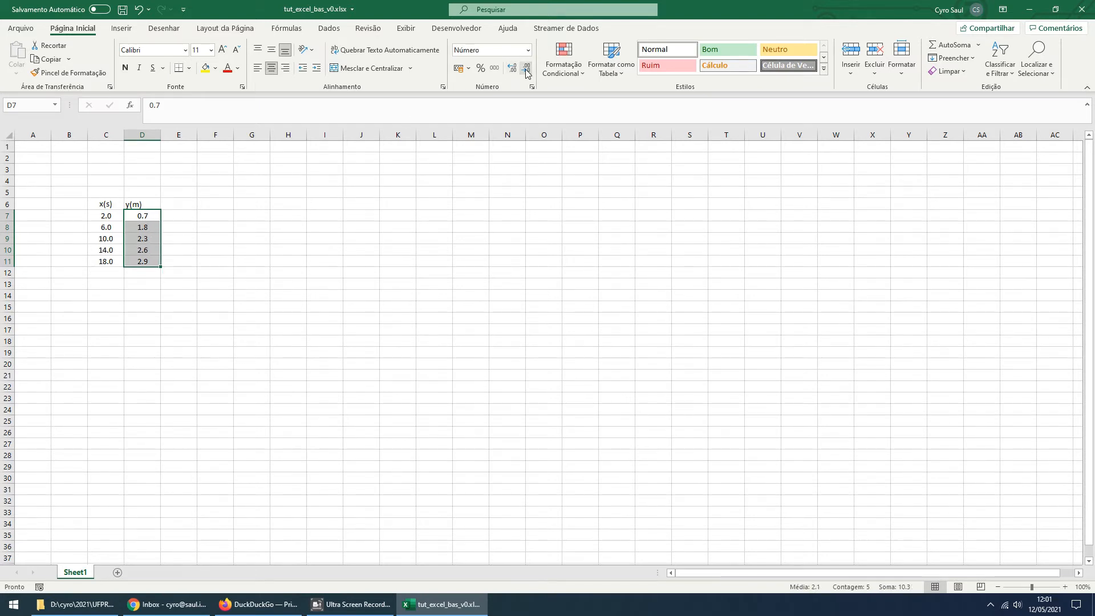
click(229, 295)
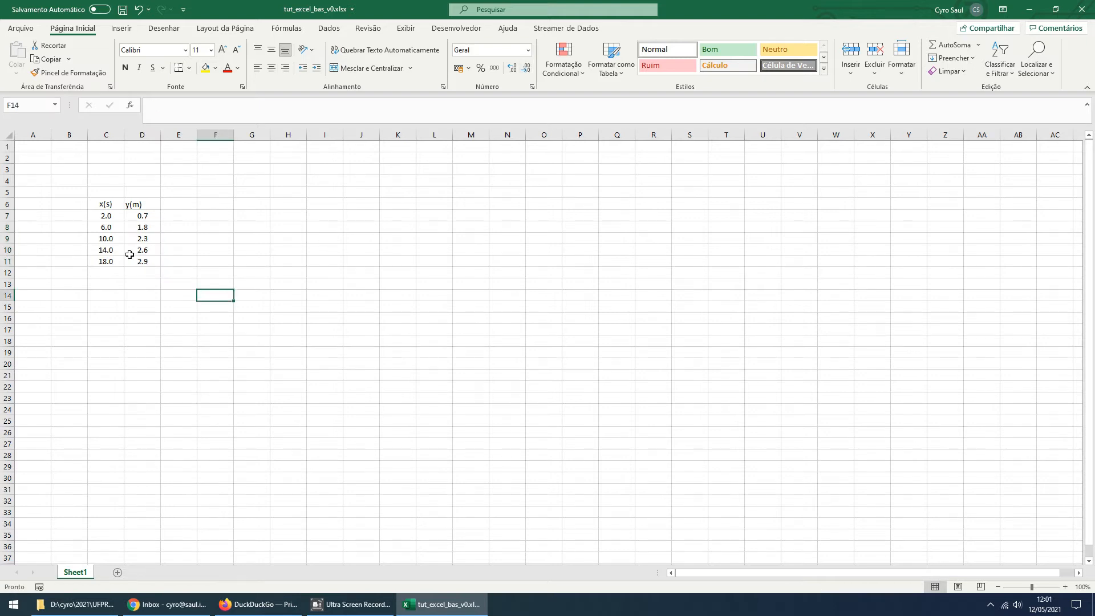
Centre the y(m) header in D6
click(150, 208)
click(272, 68)
click(172, 293)
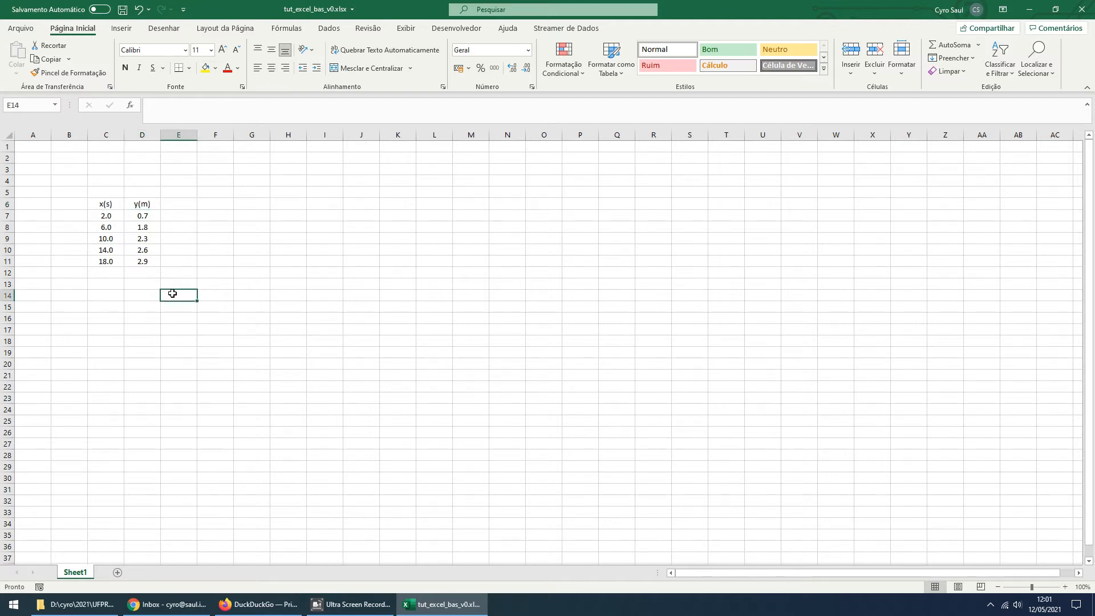
drag(149, 215, 148, 267)
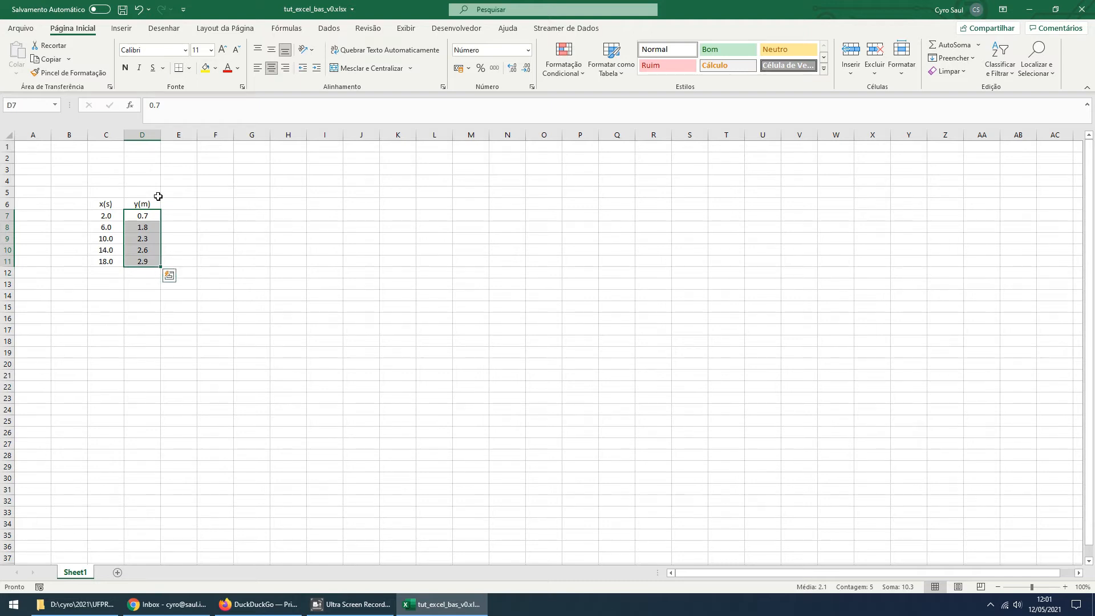
click(261, 326)
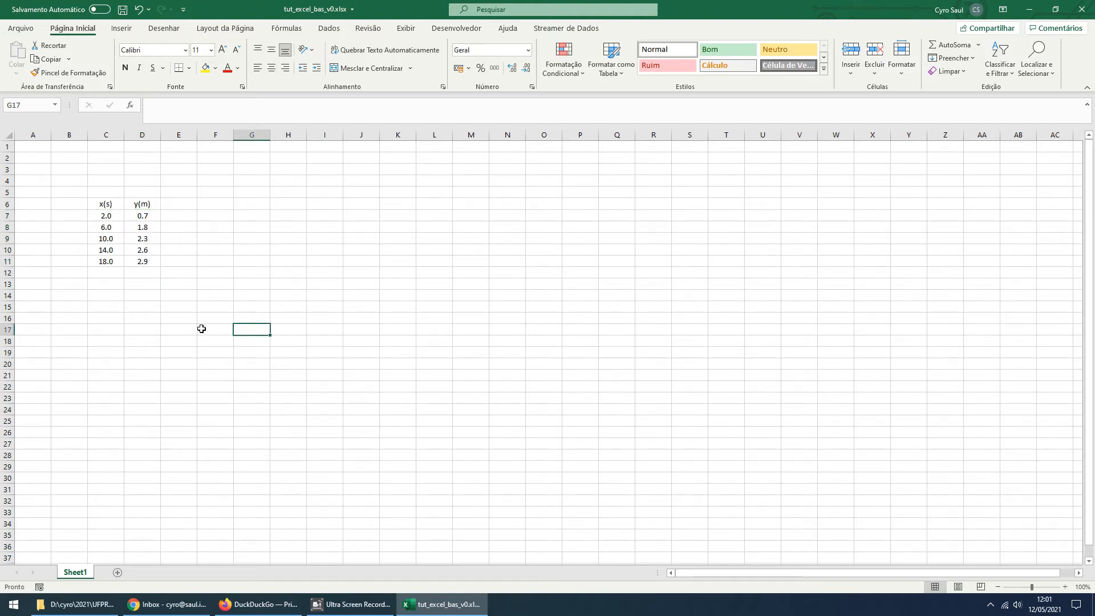
Undo the centring of the y(m) header and the alignment and decimal formatting of the values in D7:D11
key(ctrl+z)
key(ctrl+z)
key(ctrl+z)
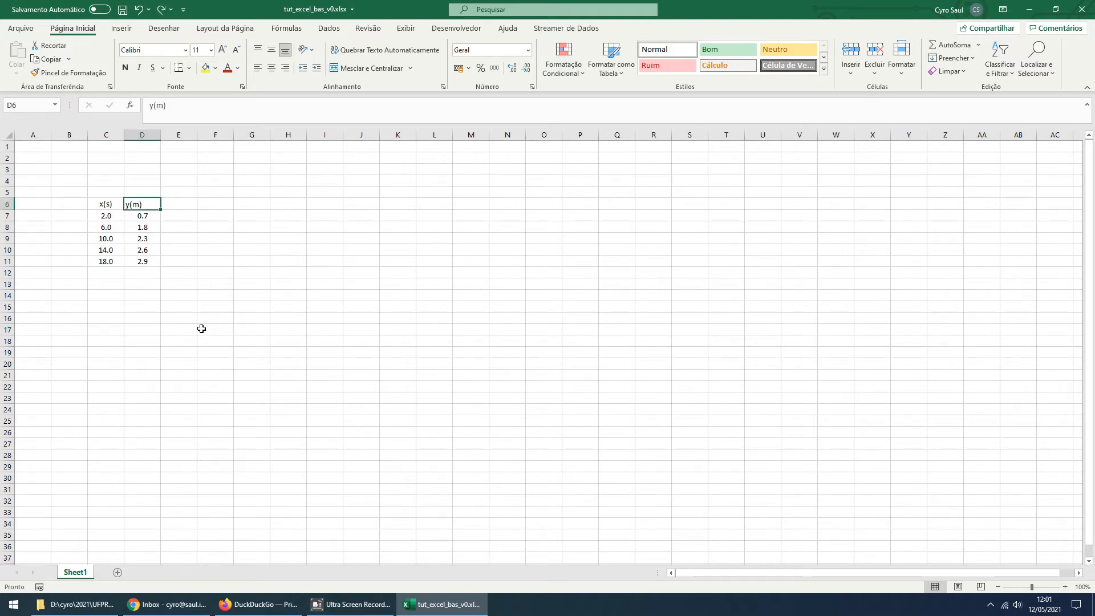
key(ctrl+z)
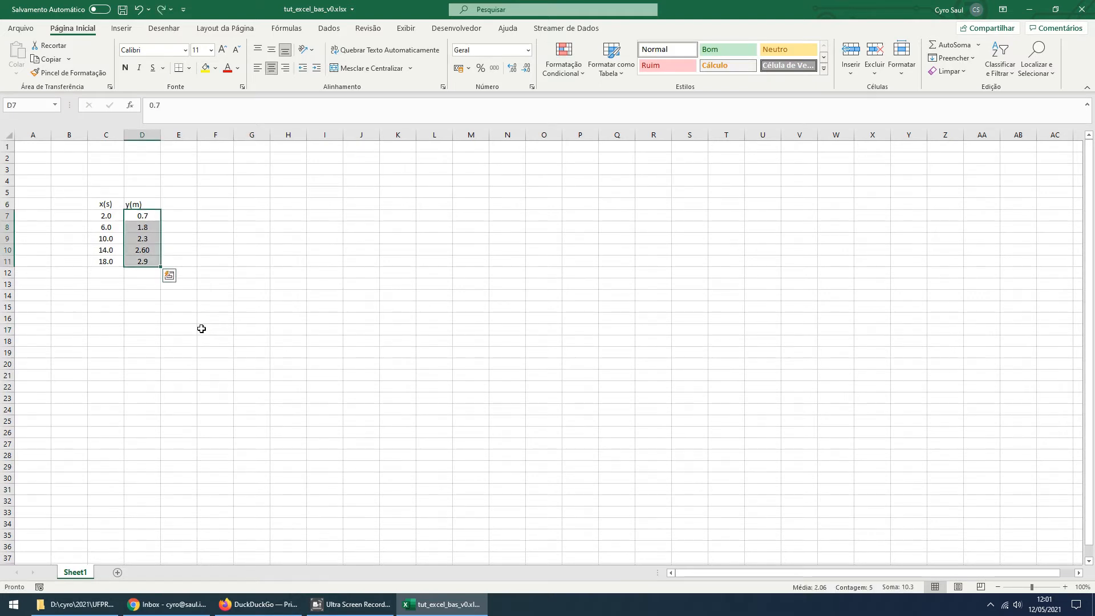
key(ctrl+z)
click(202, 328)
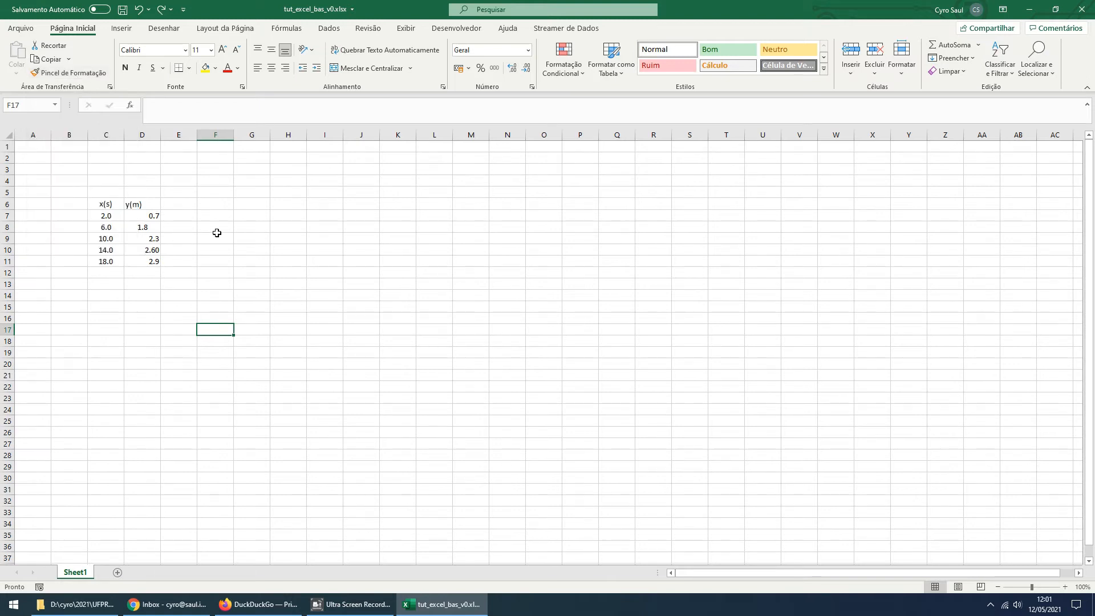
Copy the formatting of the x(s) header in C6 onto the y(m) header in D6 with Format Painter
click(105, 204)
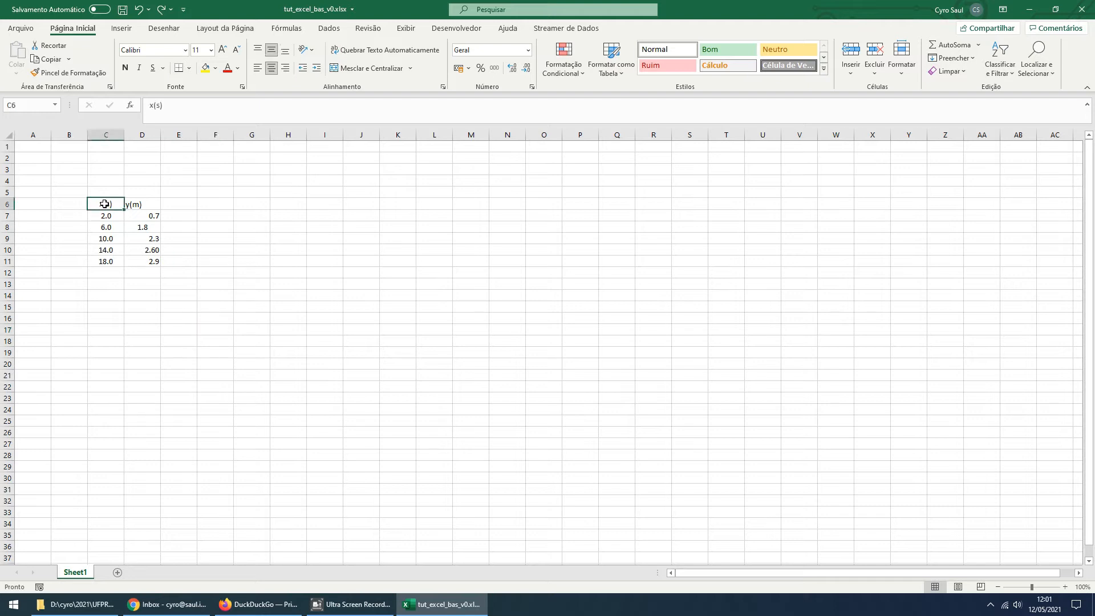
click(59, 75)
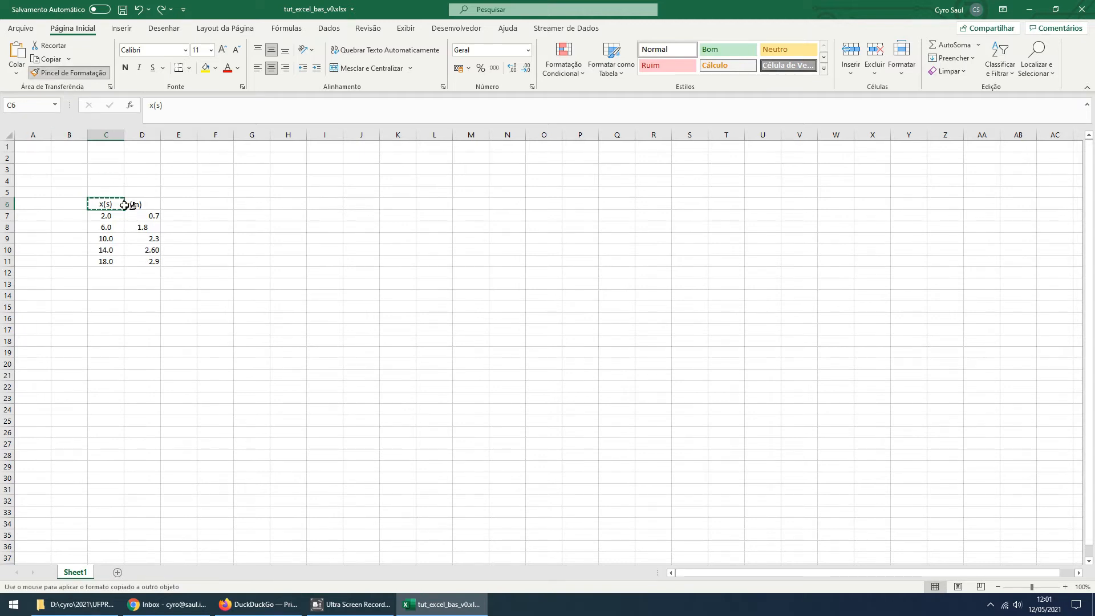
click(144, 206)
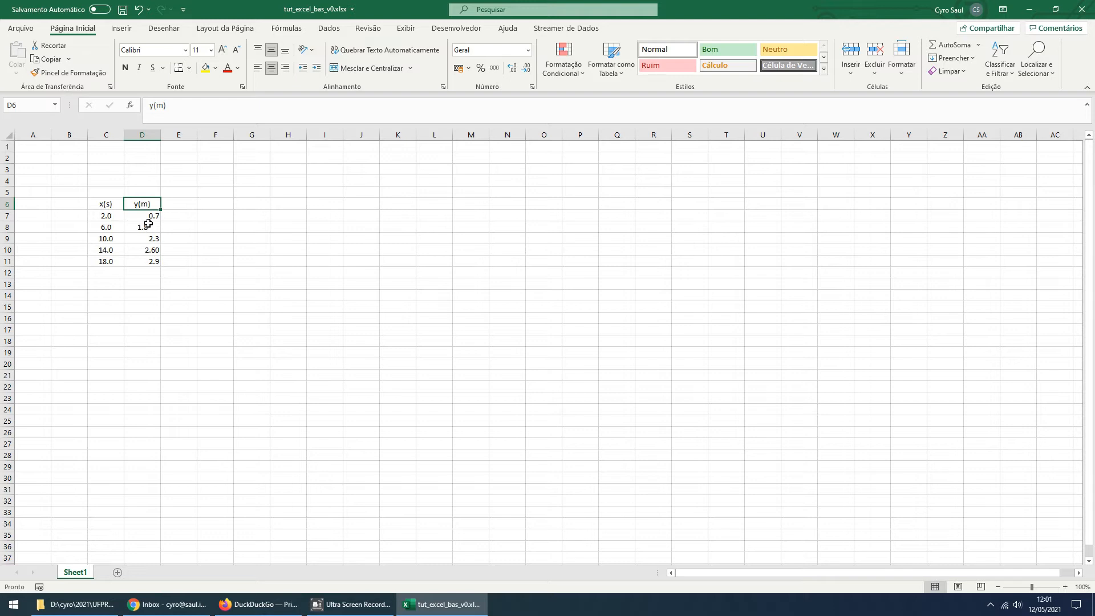
Apply the formatting of C7 to the y(m) values in D7:D11 with Format Painter
click(108, 217)
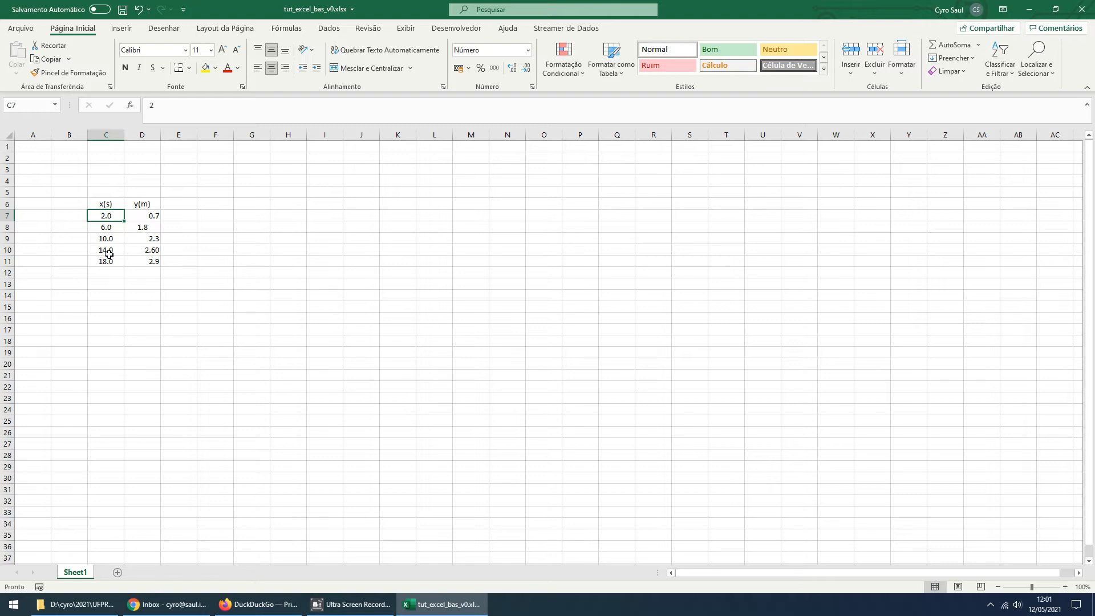
click(66, 73)
drag(147, 215, 149, 261)
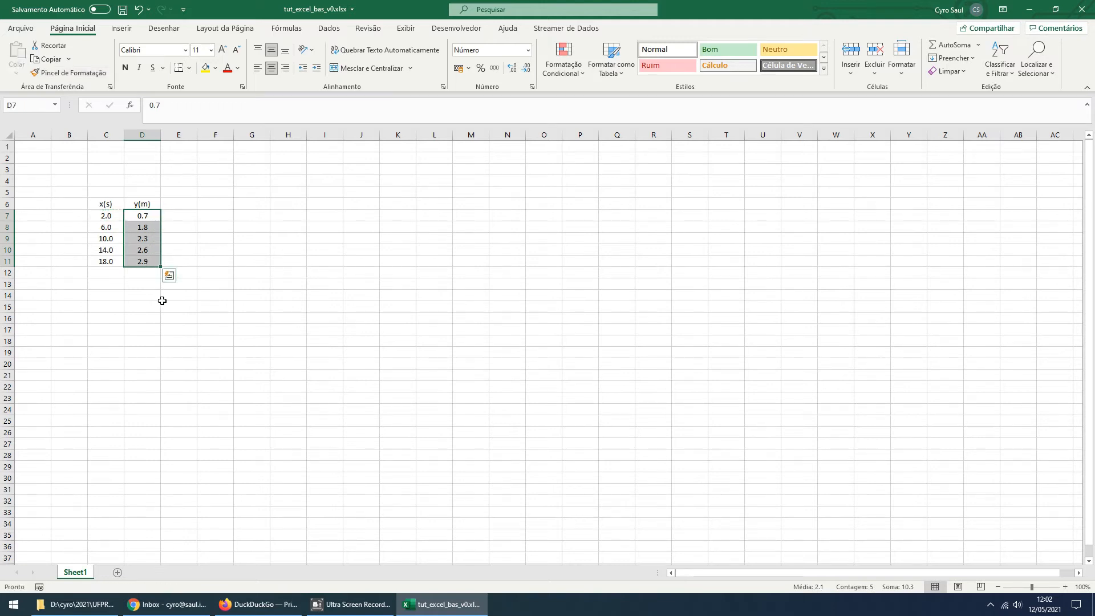
click(128, 363)
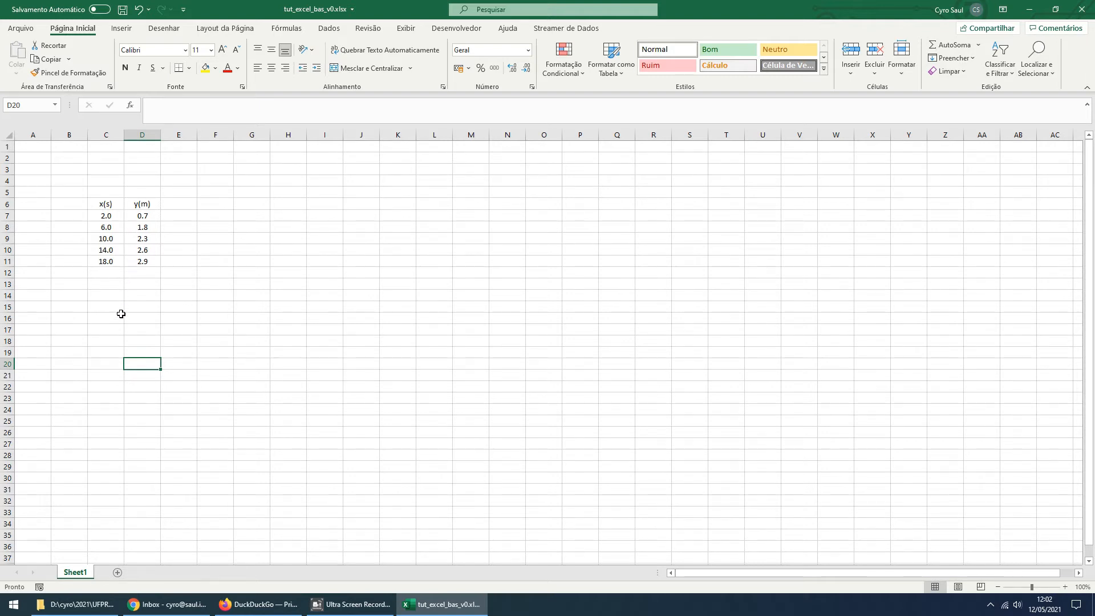
Insert a markers-only scatter chart from the x(s) and y(m) values in C7:D11
drag(103, 216, 131, 261)
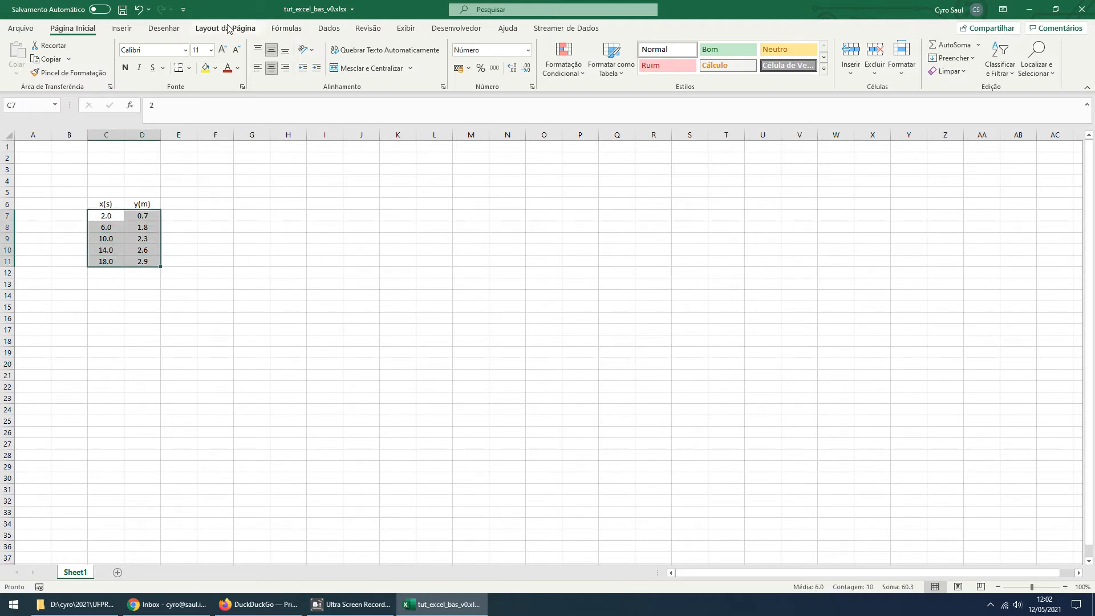
click(121, 29)
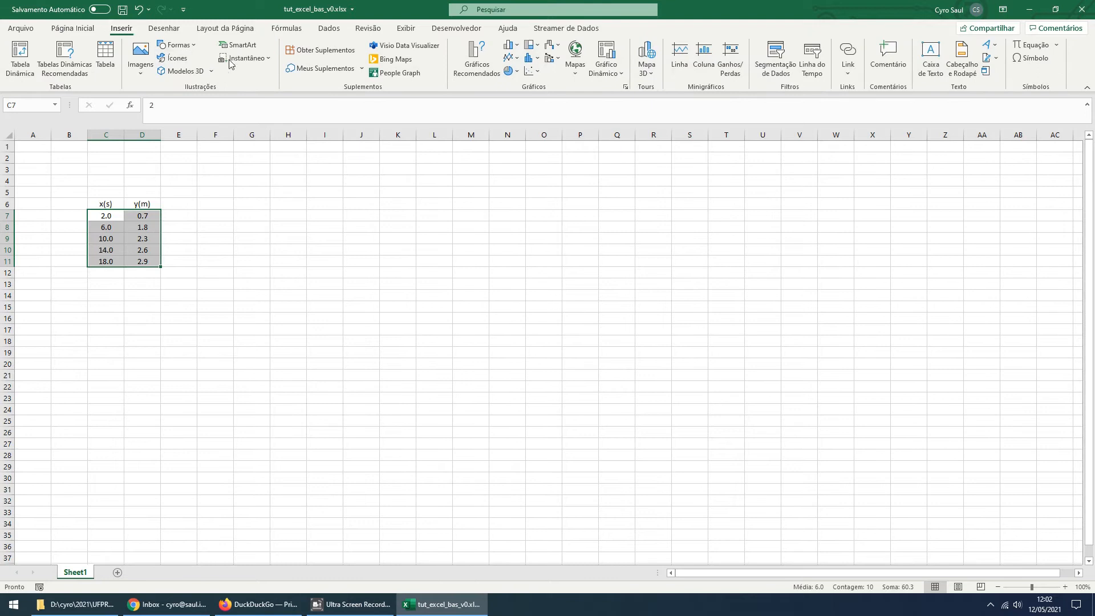
click(535, 72)
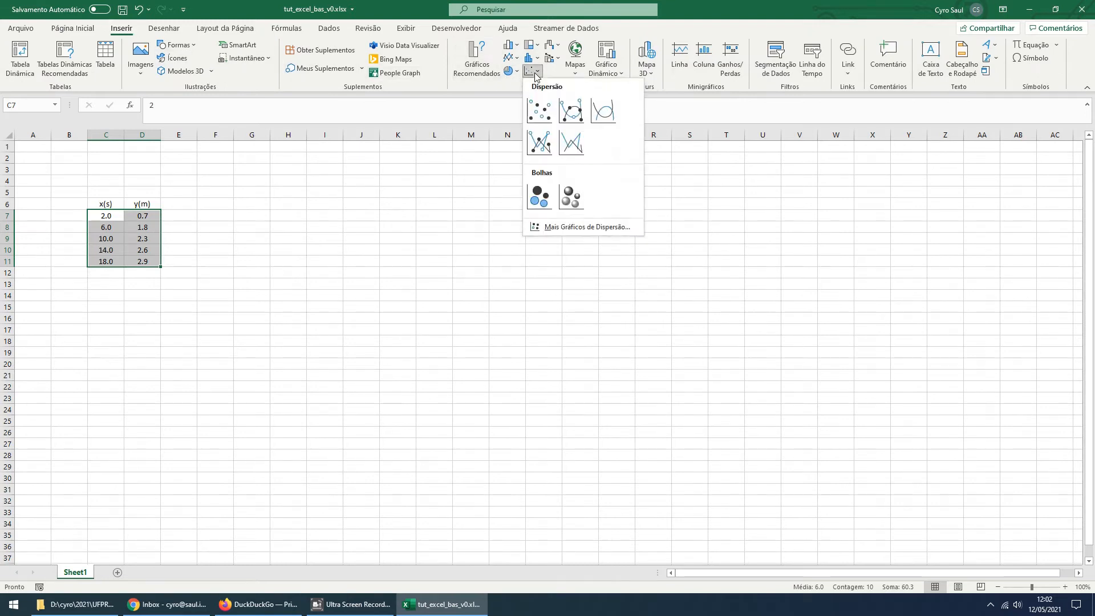
click(542, 109)
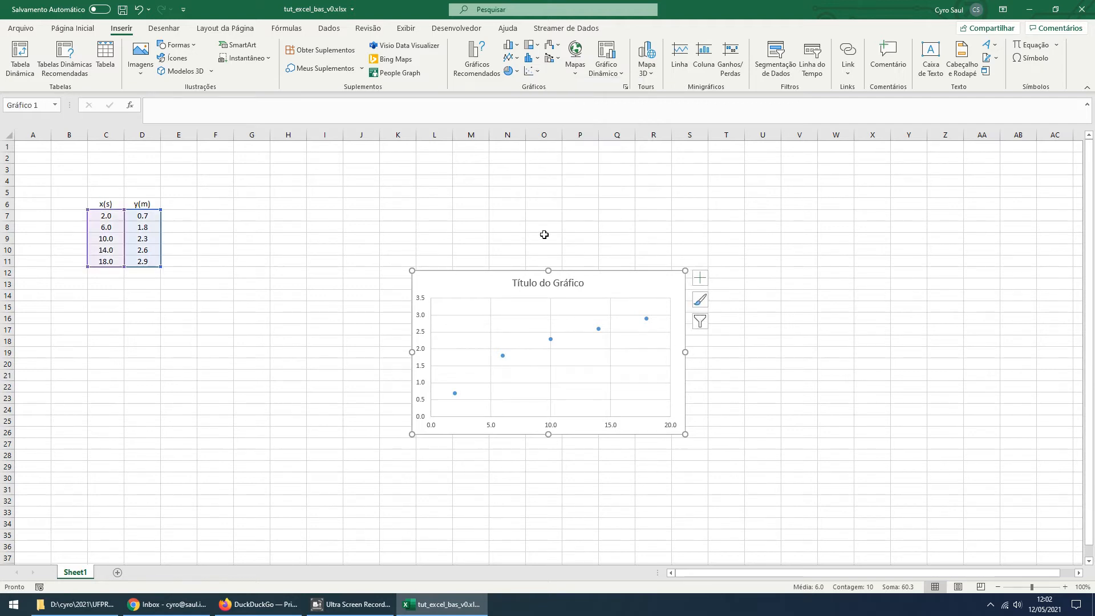
Make the scatter chart taller by extending its upper edge to row 4, and move it to about P2:W24
drag(548, 267, 551, 184)
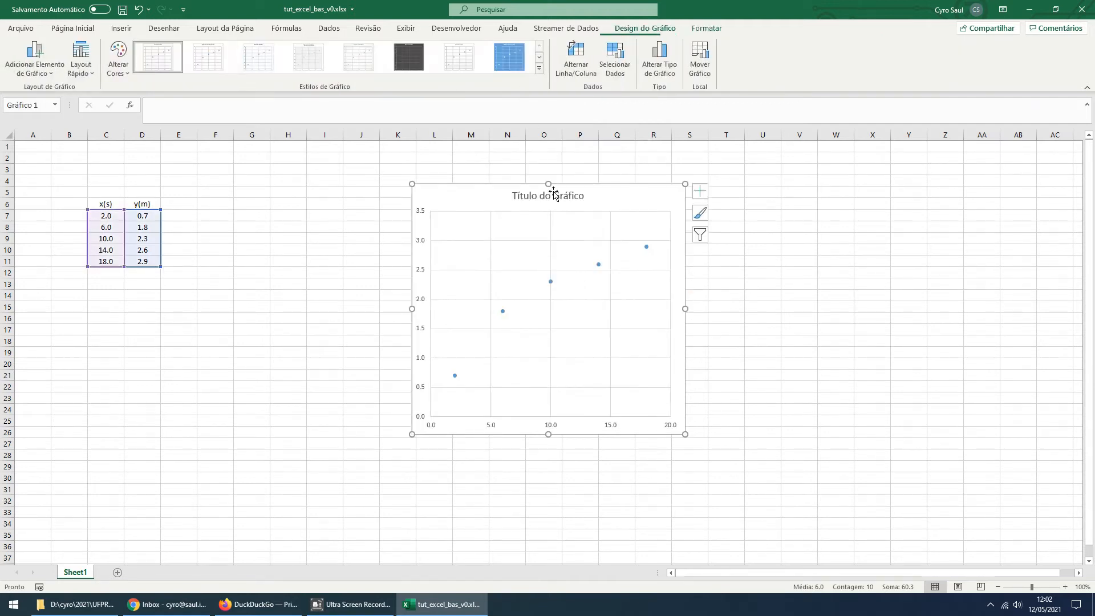
mouse_move(627, 433)
mouse_down()
mouse_move(775, 423)
mouse_move(782, 408)
mouse_up()
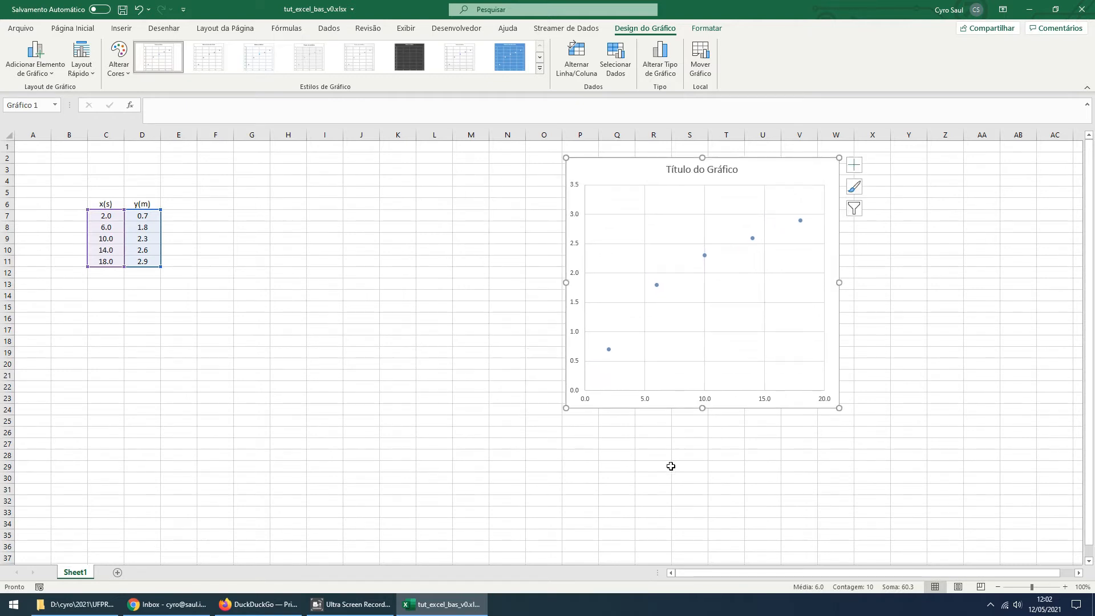
Delete the scatter chart's title
click(712, 171)
key(Delete)
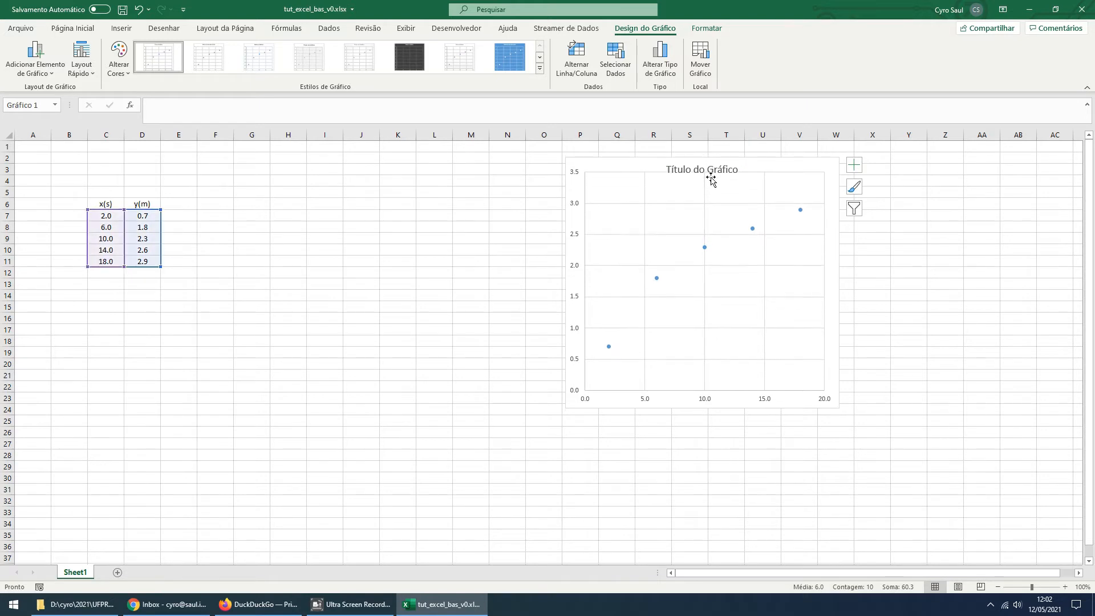
click(496, 270)
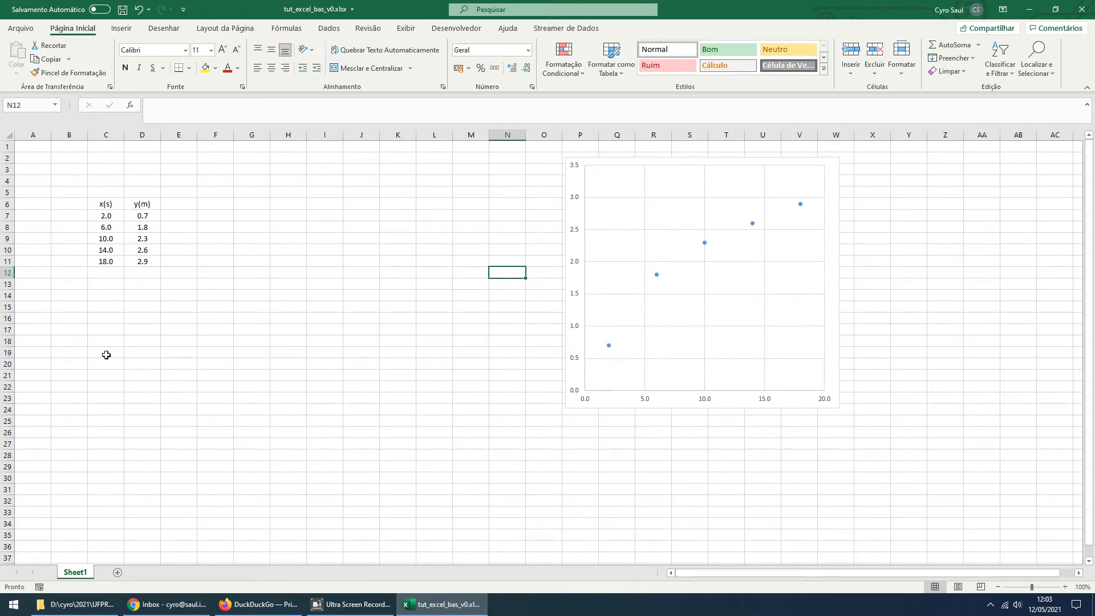
Change the header in D6 to y(cm) and set the first y value in D7 to 70
click(147, 213)
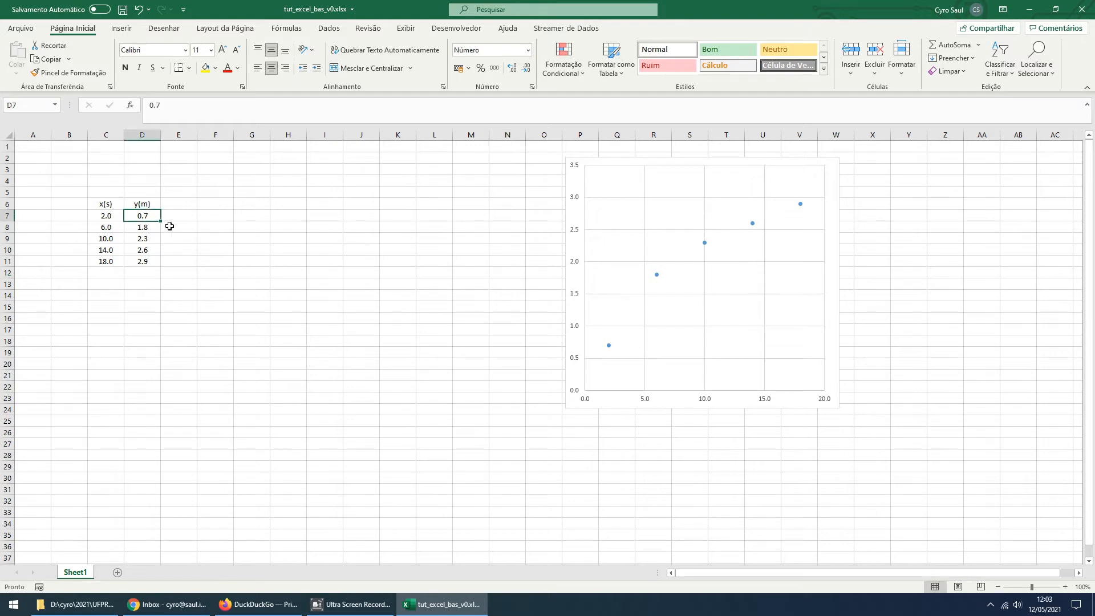
double_click(142, 204)
text(c)
click(146, 212)
text(70)
key(Return)
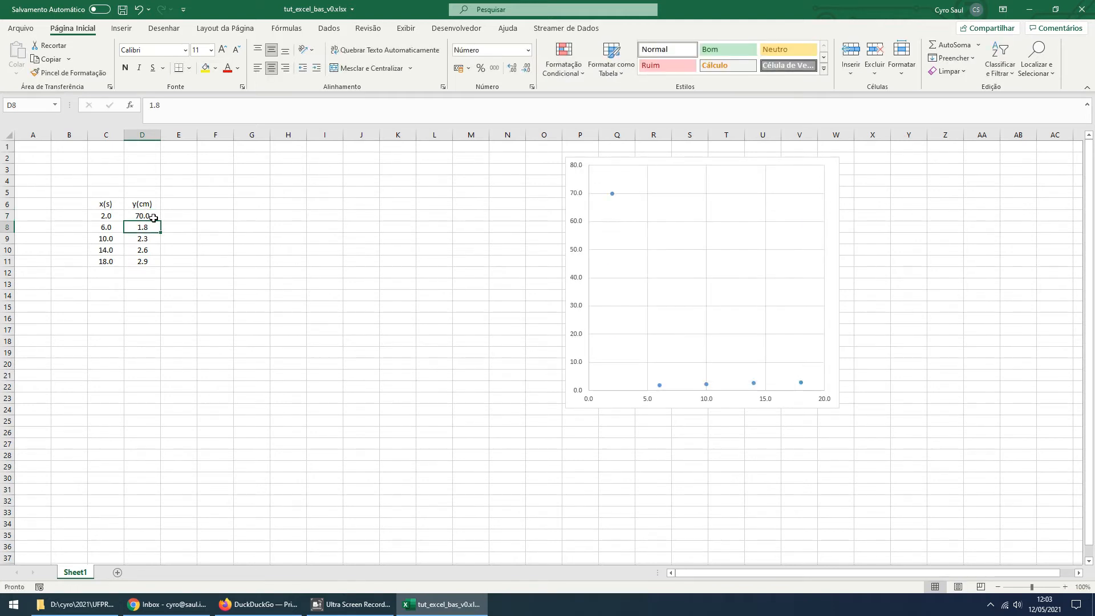
Replace the remaining y values in D8:D11 with 180, 230, 260 and 290
click(154, 218)
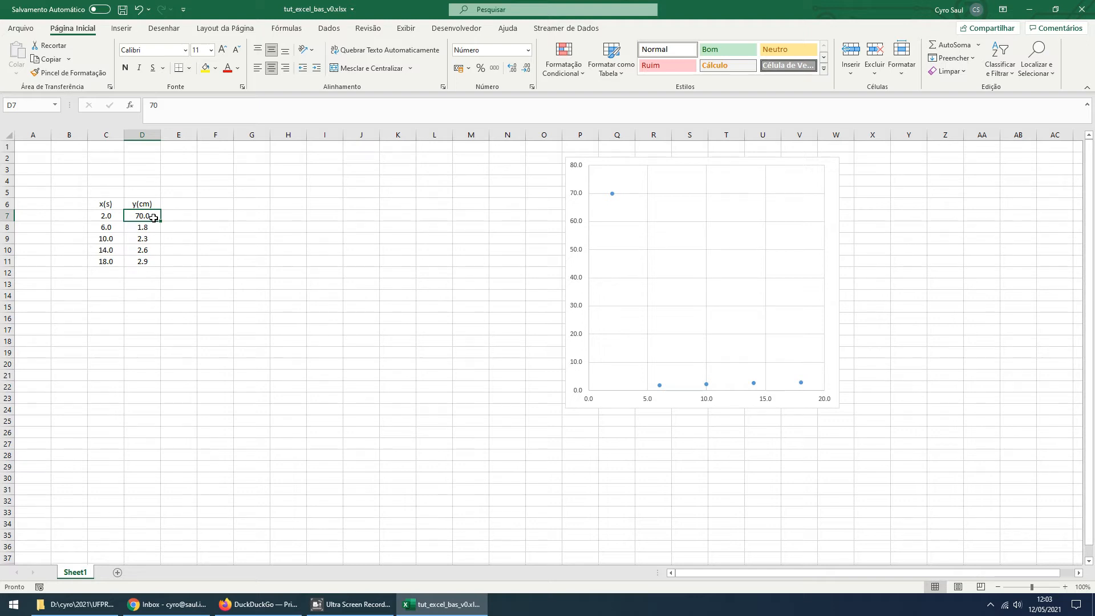
click(154, 228)
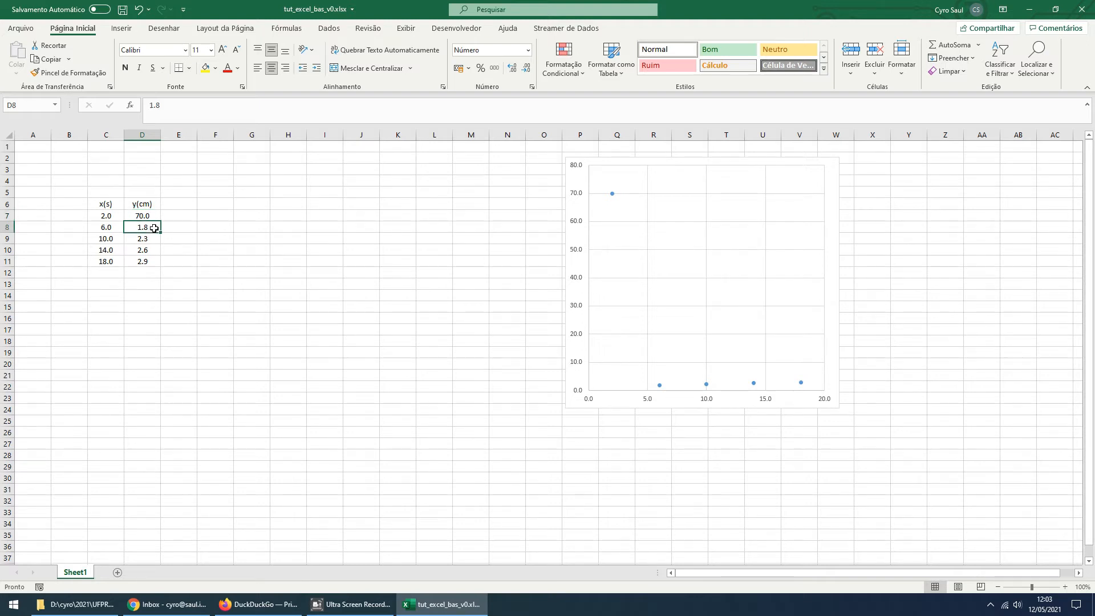
text(180)
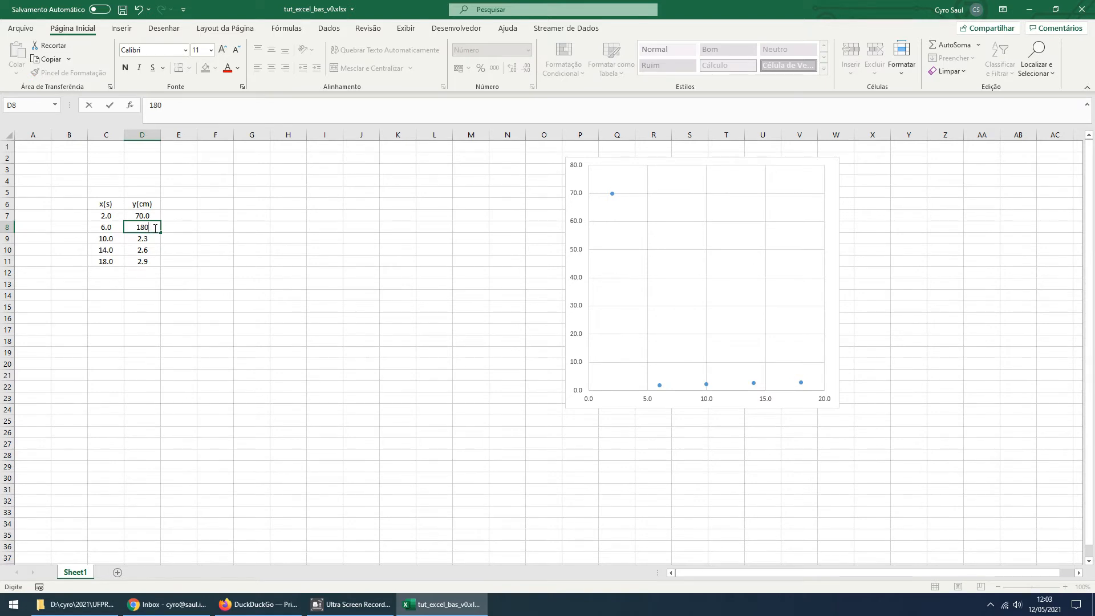
key(Return)
text(230)
key(Return)
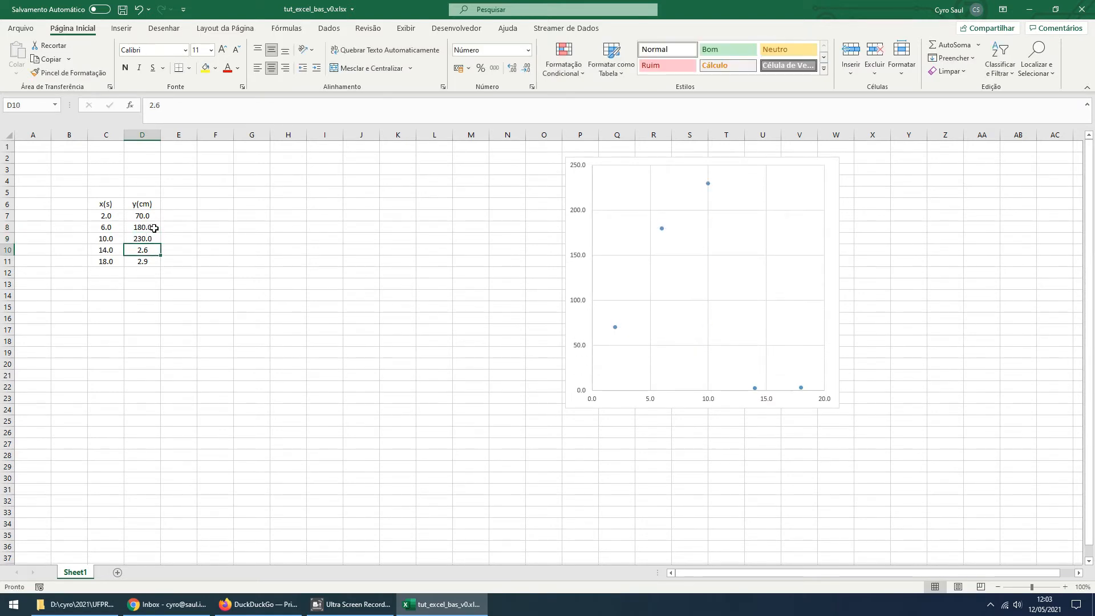
text(260)
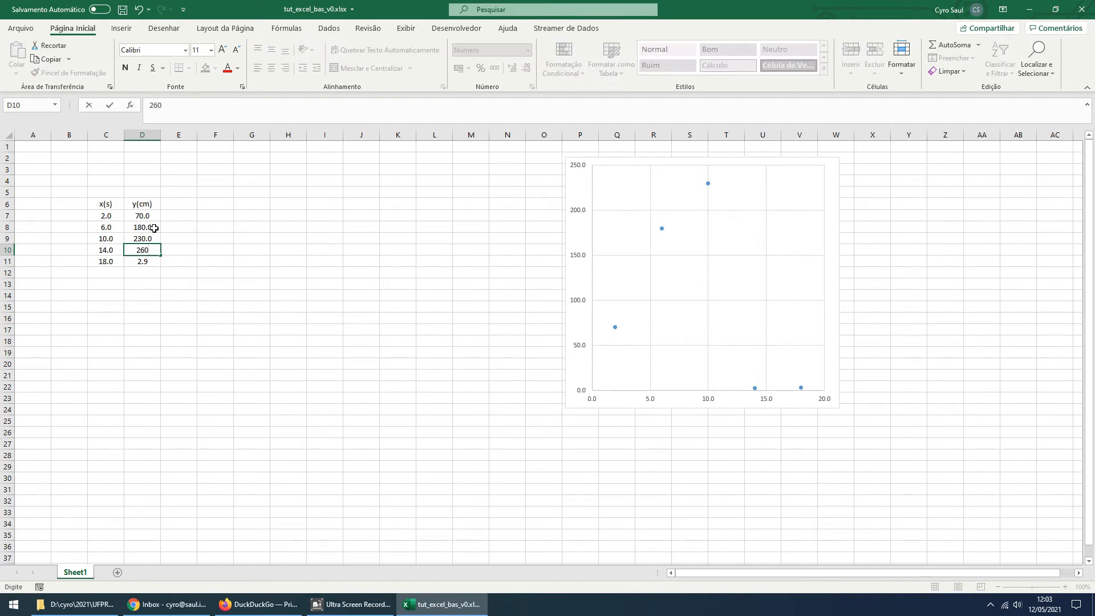
key(Return)
text(290)
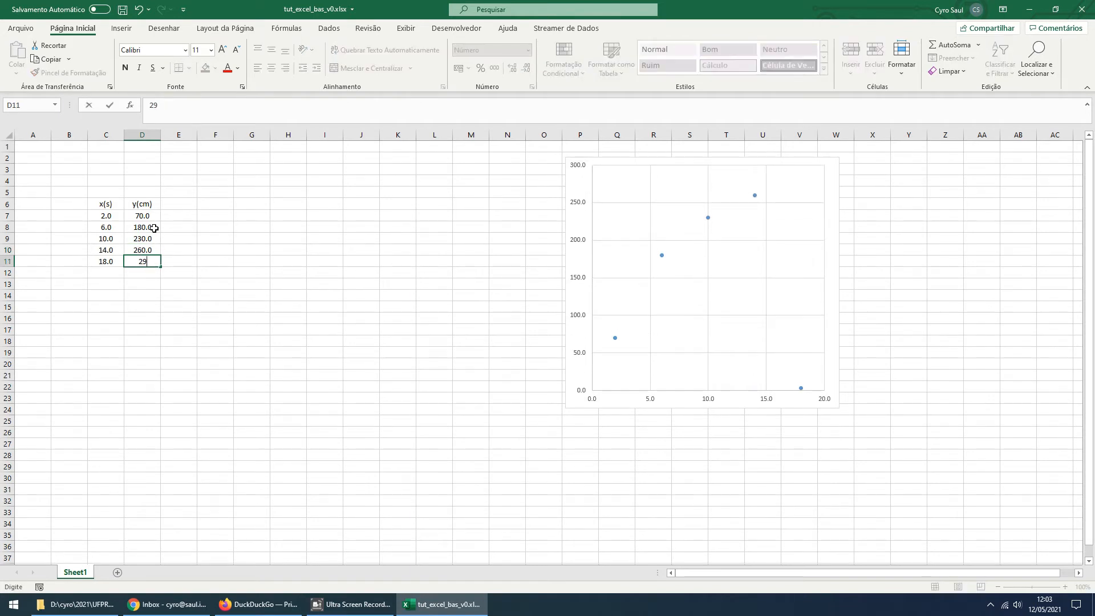
click(166, 272)
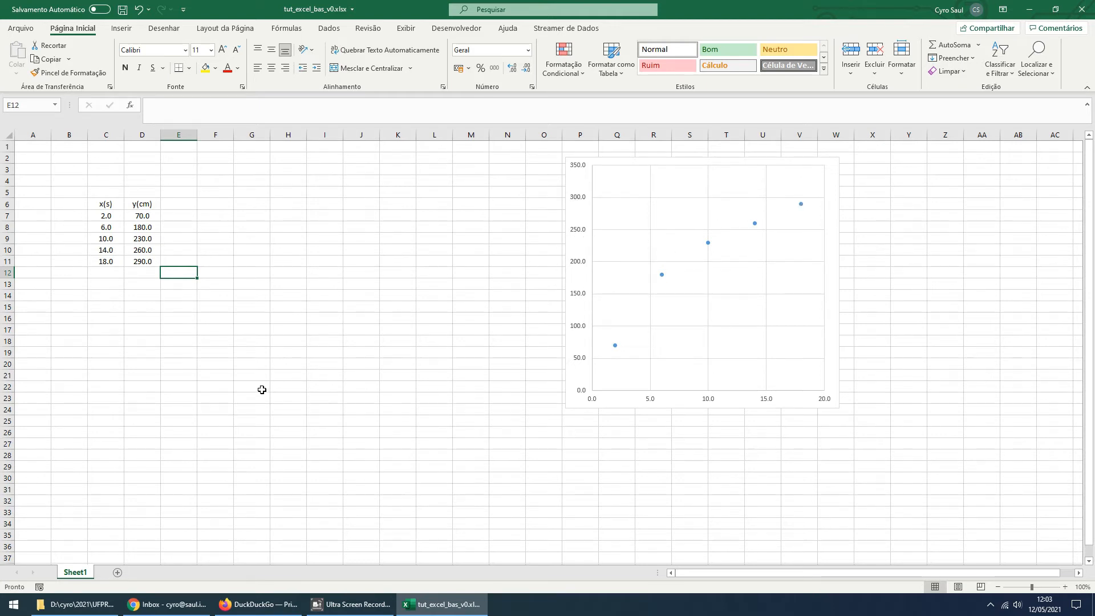
Move the scatter chart slightly to the right, to about P2:X24
drag(589, 408, 613, 410)
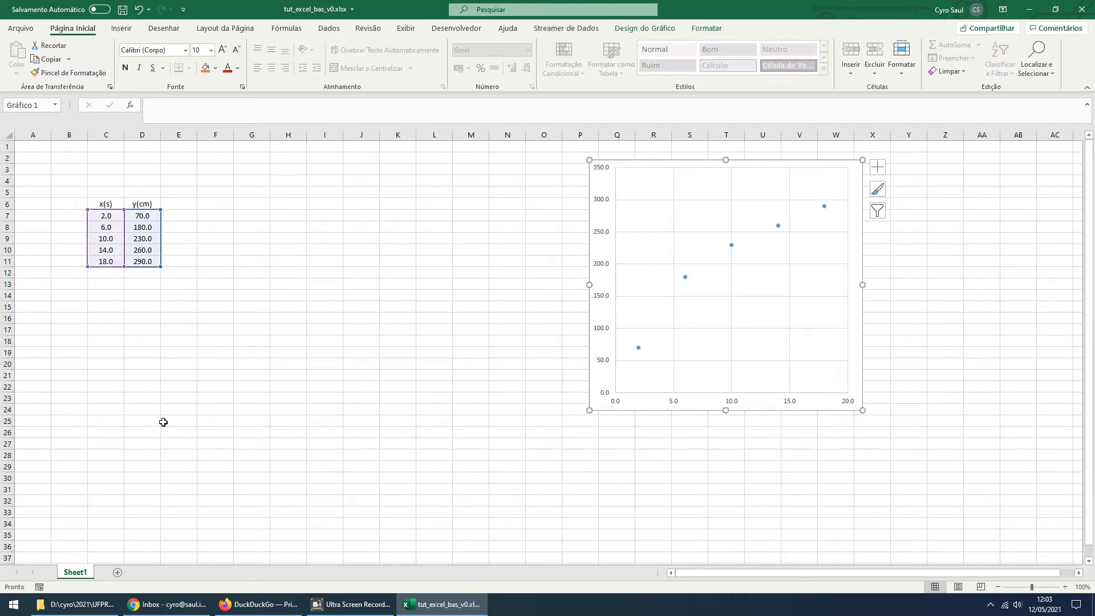
click(109, 411)
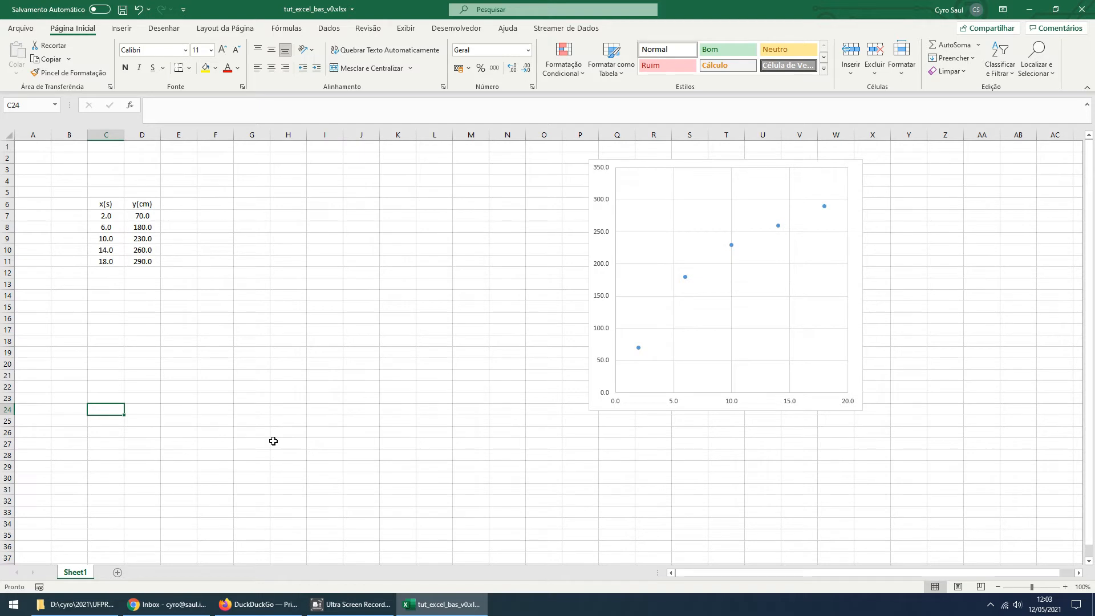
Copy the x(s) and y(cm) headers from C6 and D6 into C26 and D26
click(105, 205)
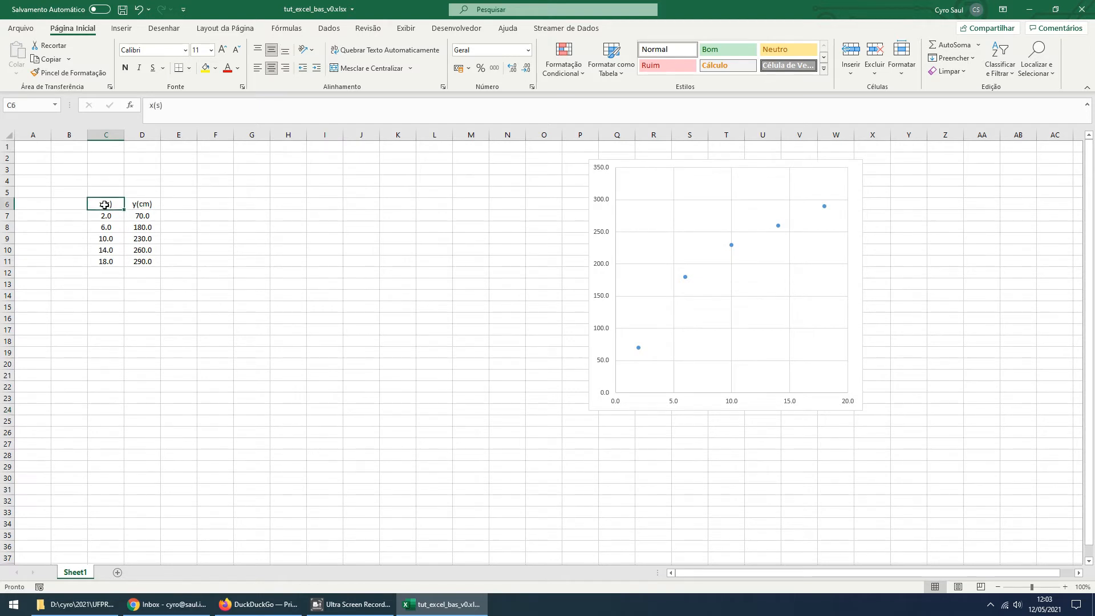
key(ctrl+c)
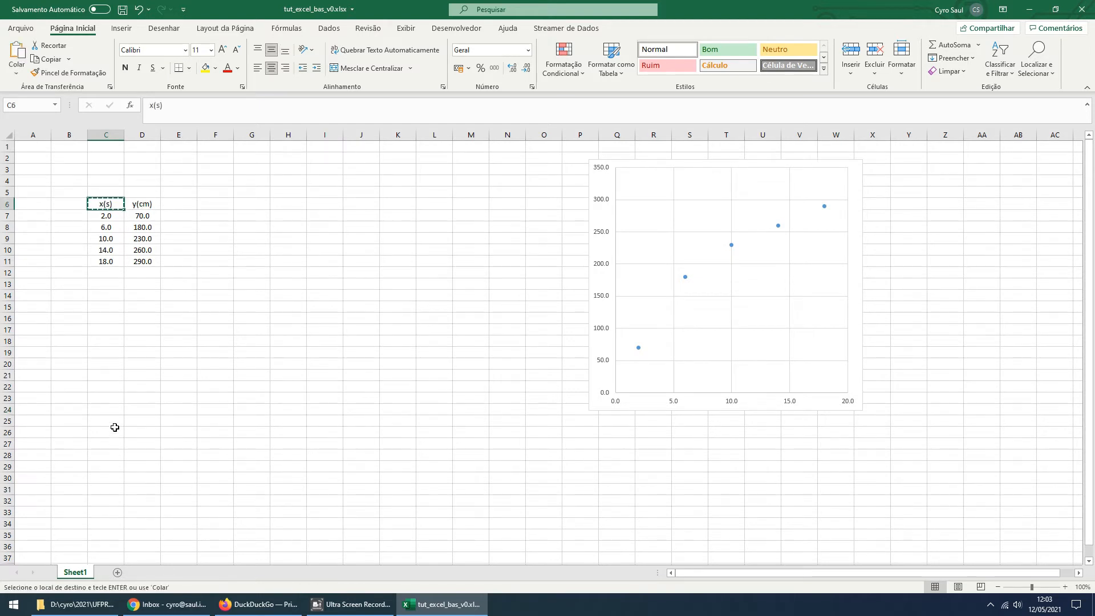
click(114, 435)
key(ctrl+v)
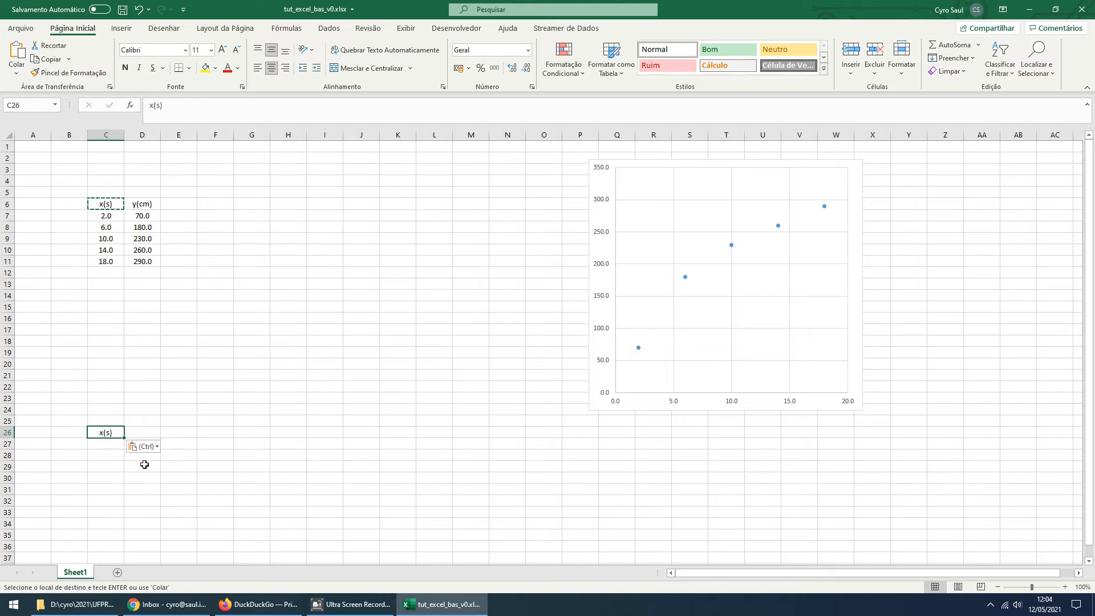
click(142, 205)
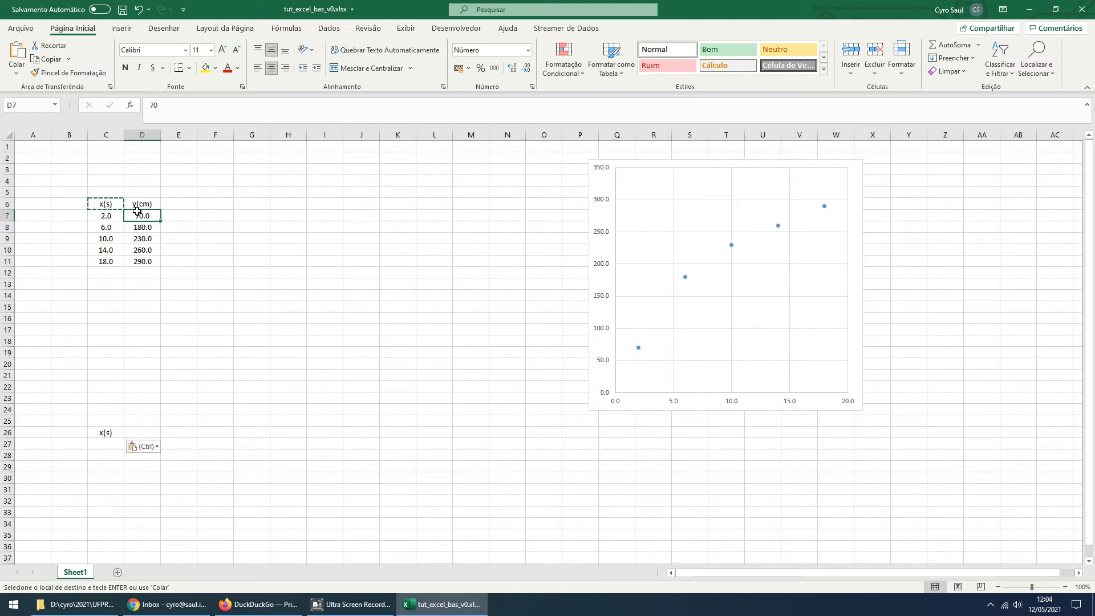
key(ctrl+c)
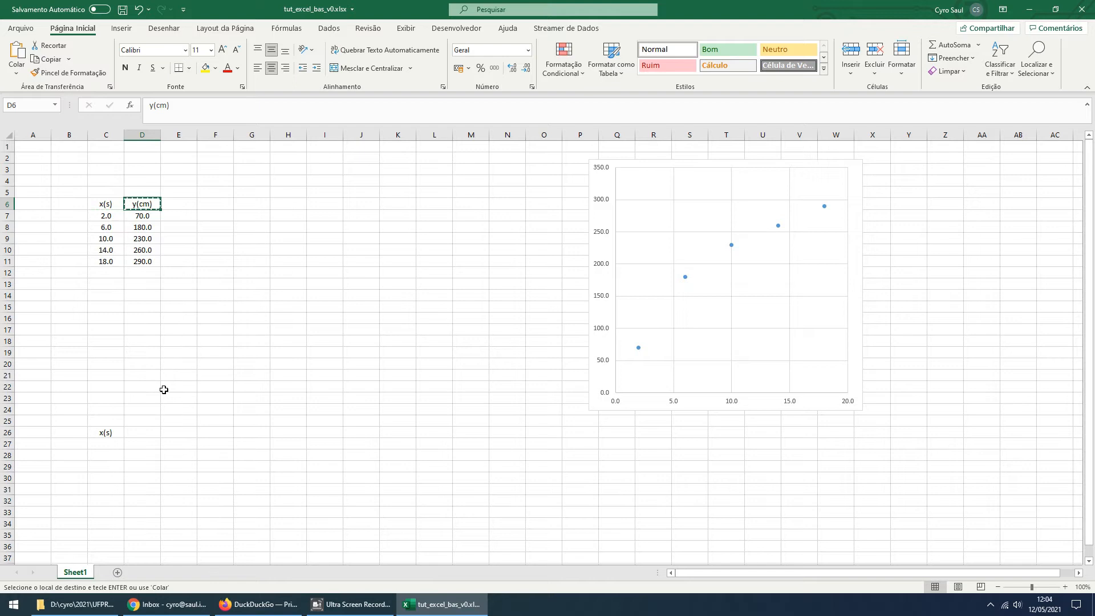
click(144, 436)
key(ctrl+v)
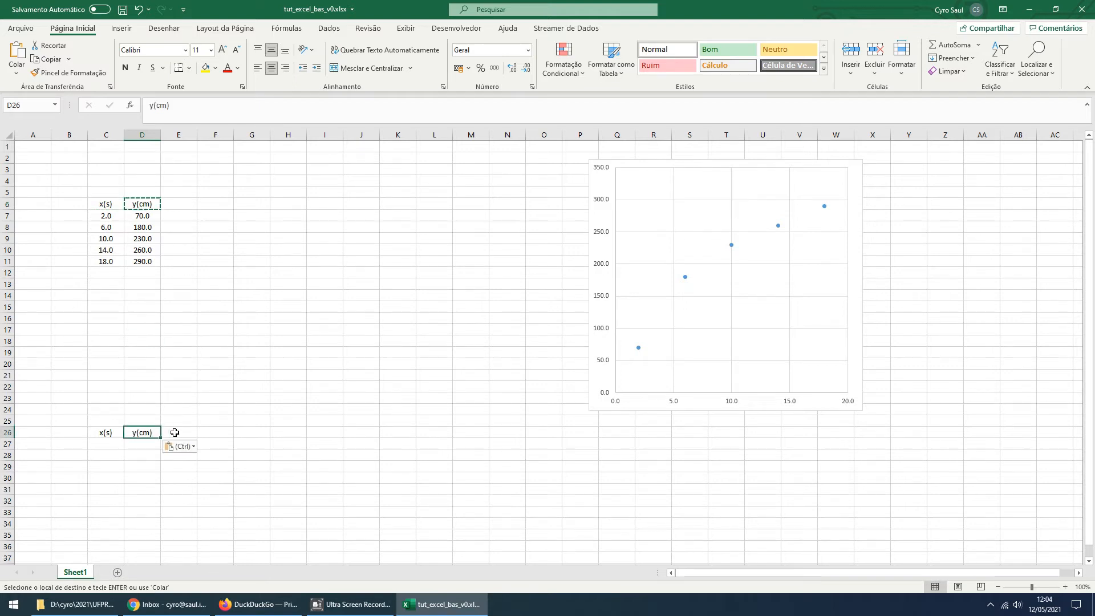
Change the copied header in D26 to y(m)
double_click(144, 435)
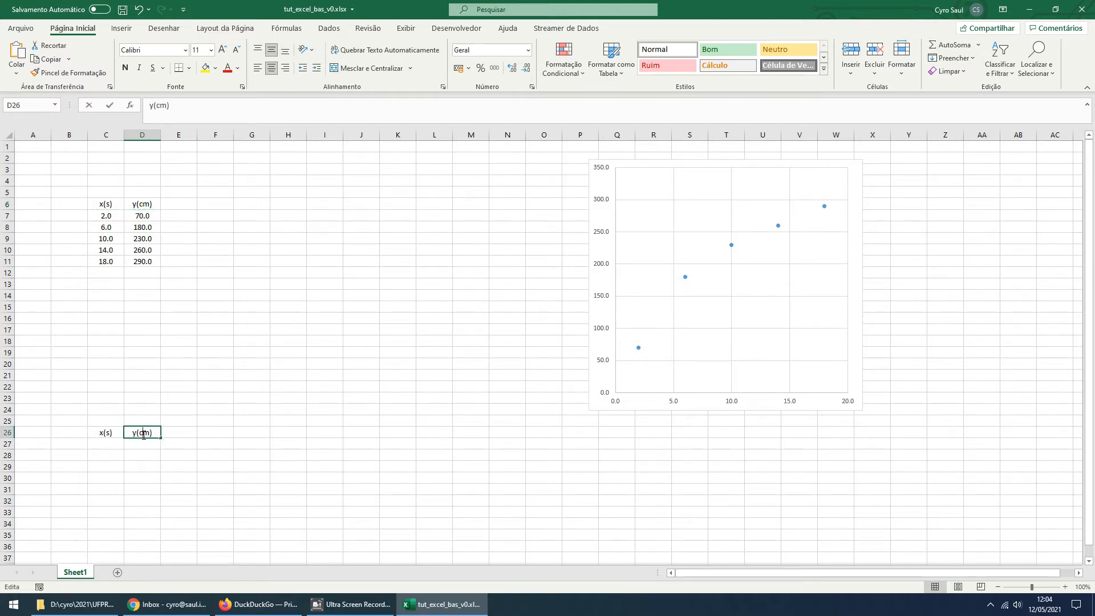
key(BackSpace)
click(179, 467)
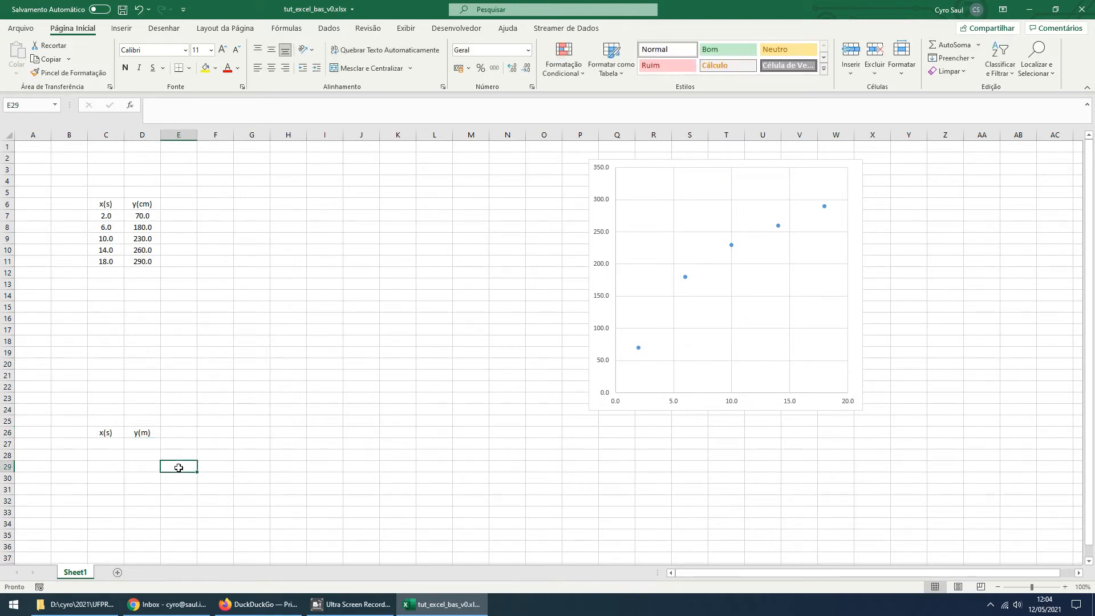
click(116, 444)
text(=)
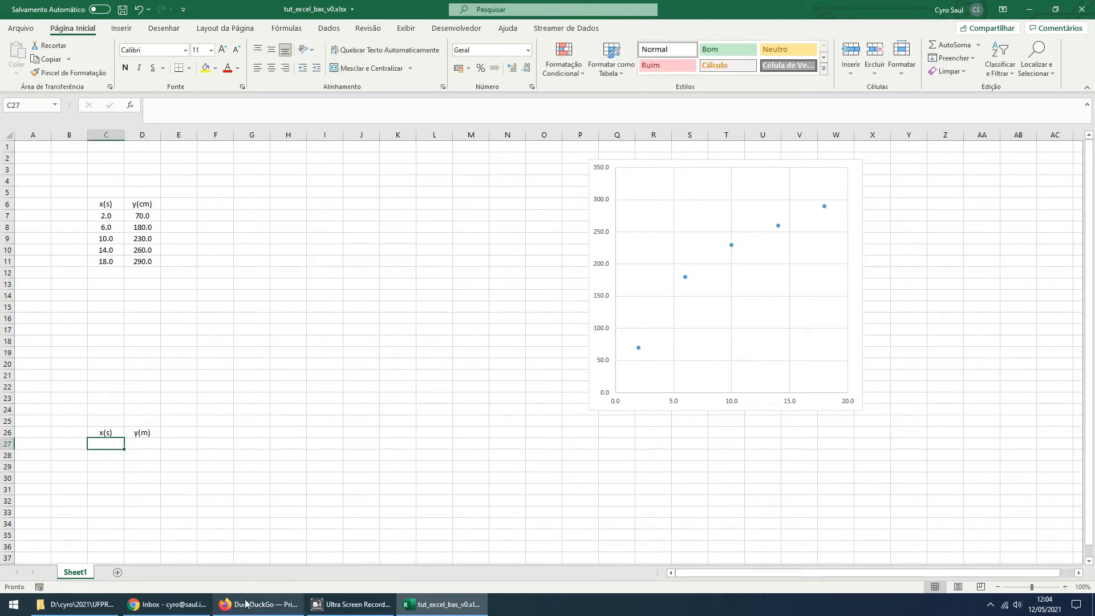
key(Up)
key(Up)
key(Up)
key(Up)
key(Up)
key(Up)
key(Up)
key(Up)
key(Up)
key(Up)
key(Up)
key(Up)
key(Up)
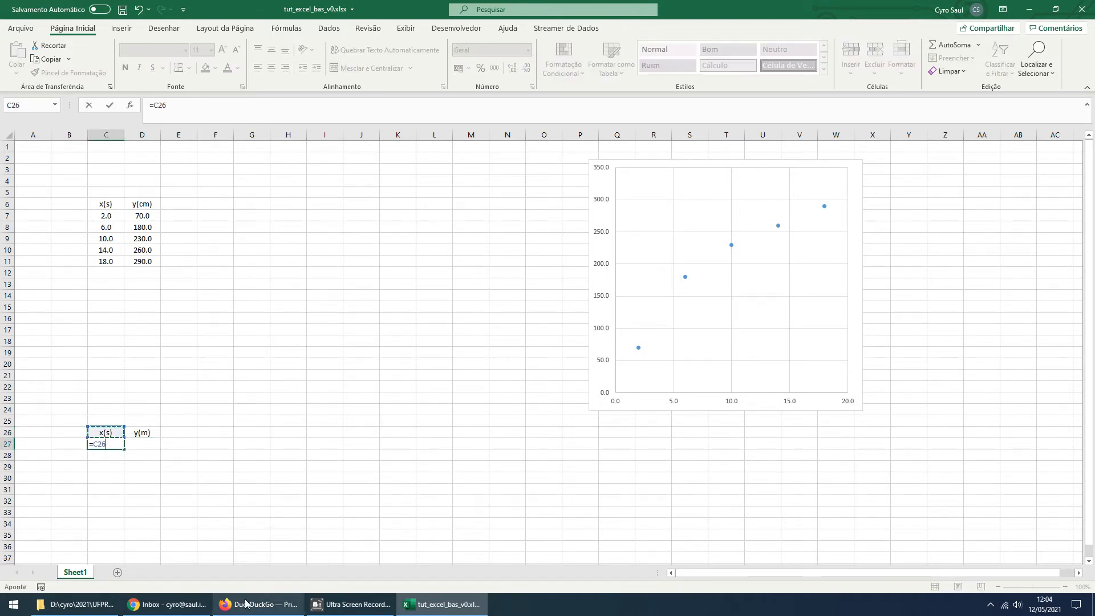
key(Down)
key(Down)
key(Down)
key(Down)
key(Down)
key(Down)
key(Down)
key(Down)
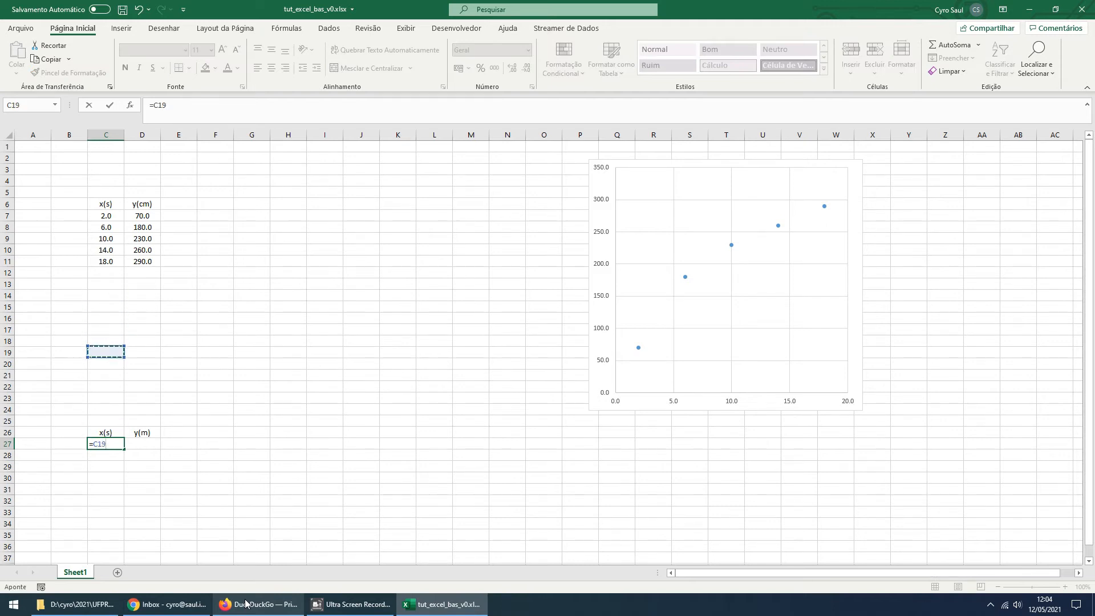
key(Escape)
key(Down)
key(Down)
key(Up)
key(Up)
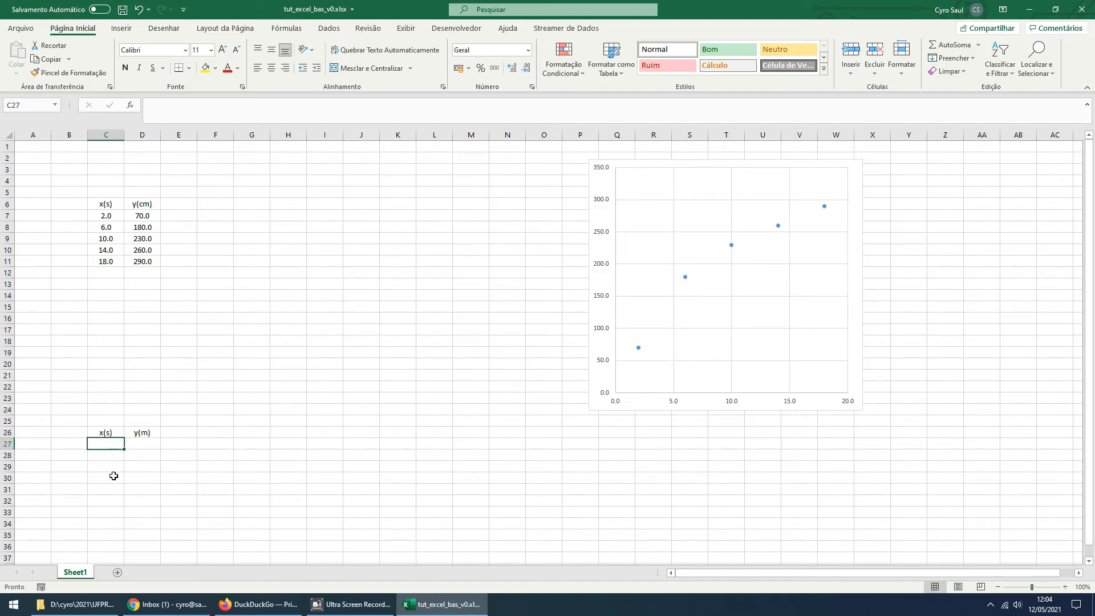
Link C27 to the first x(s) value with the formula =C7
text(=)
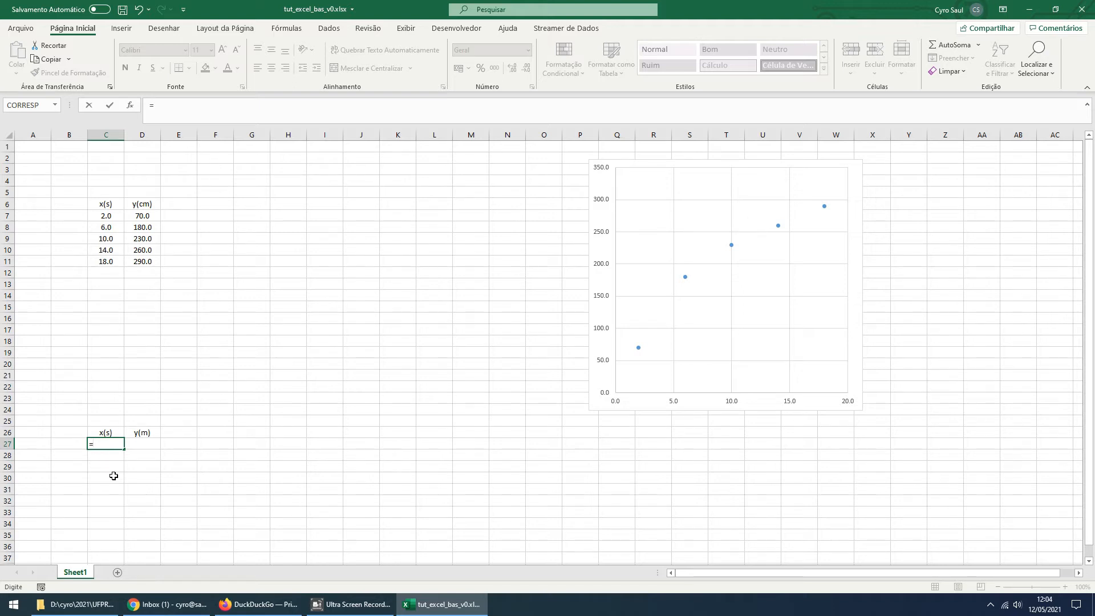
click(111, 219)
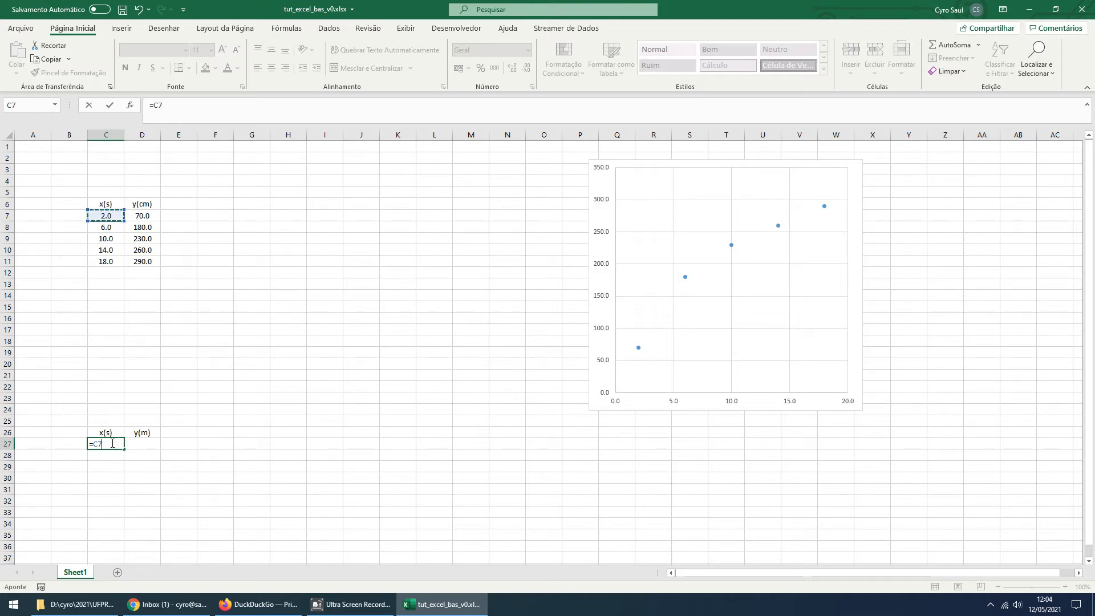
key(Return)
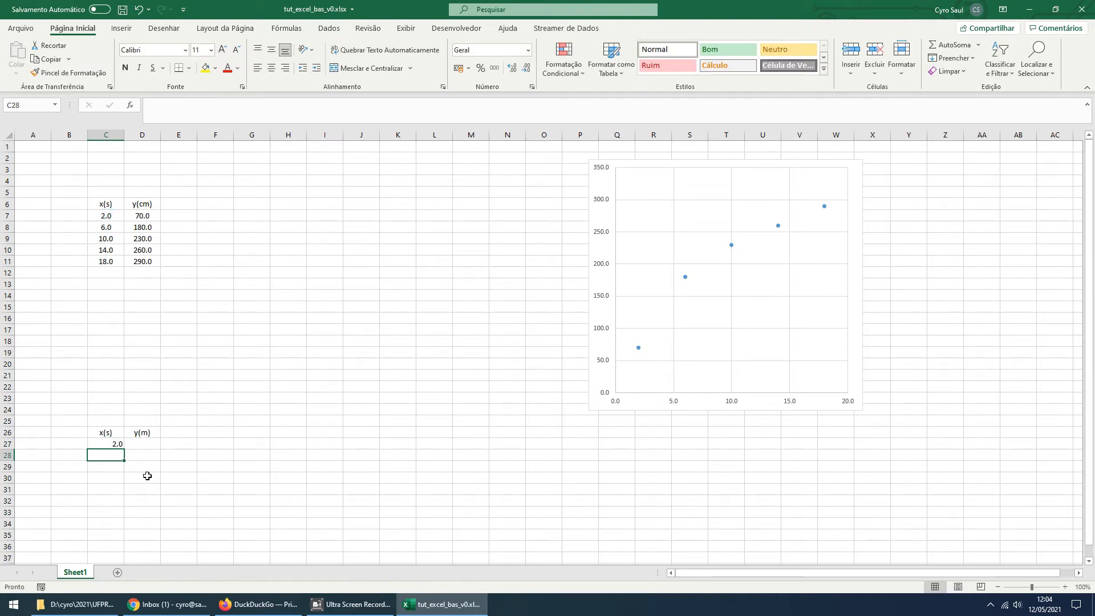
click(117, 444)
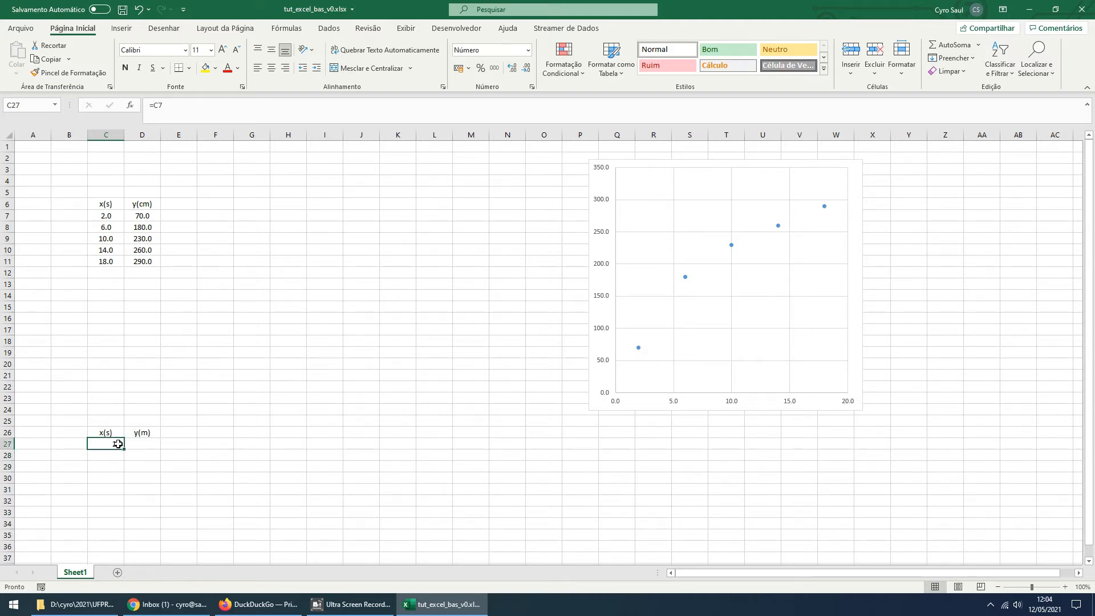
Enter the formula =C8 in C28 and fill the C27:C28 formulas down through C31
click(115, 456)
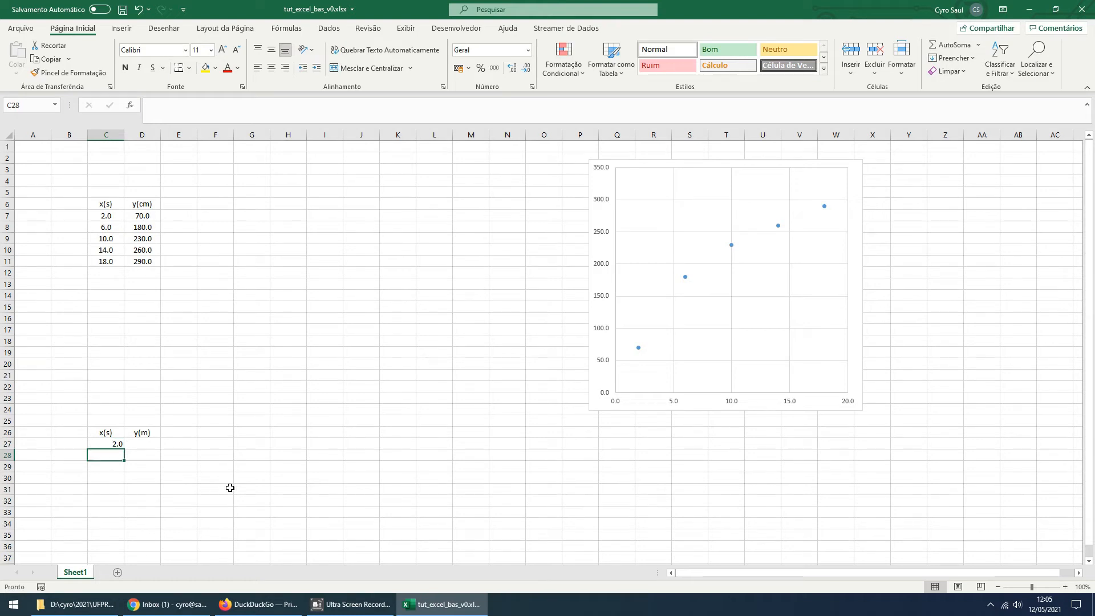
text(=)
click(109, 226)
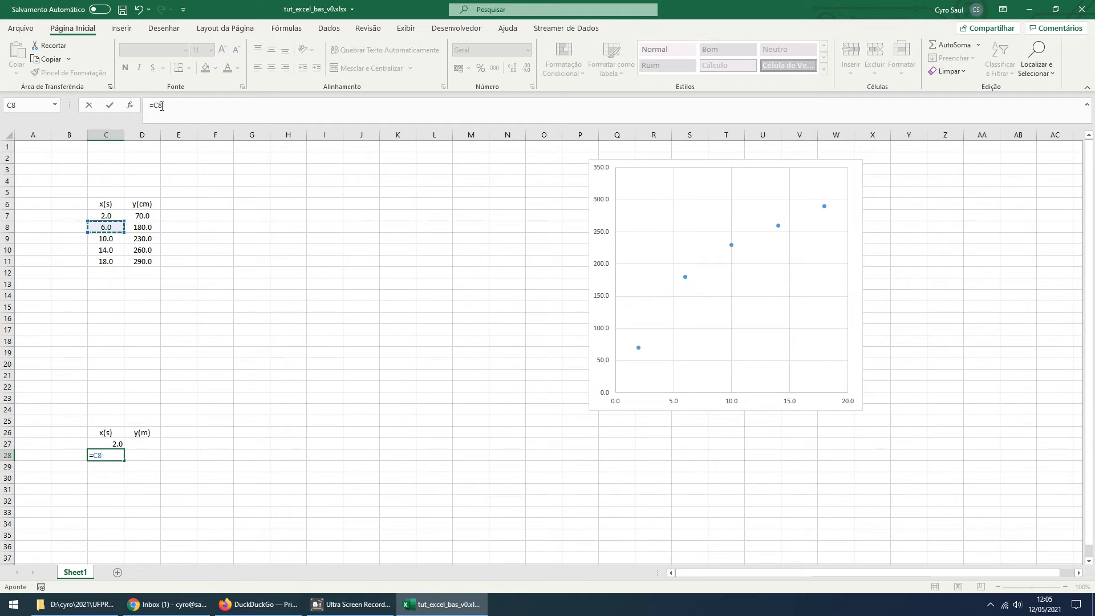
key(Return)
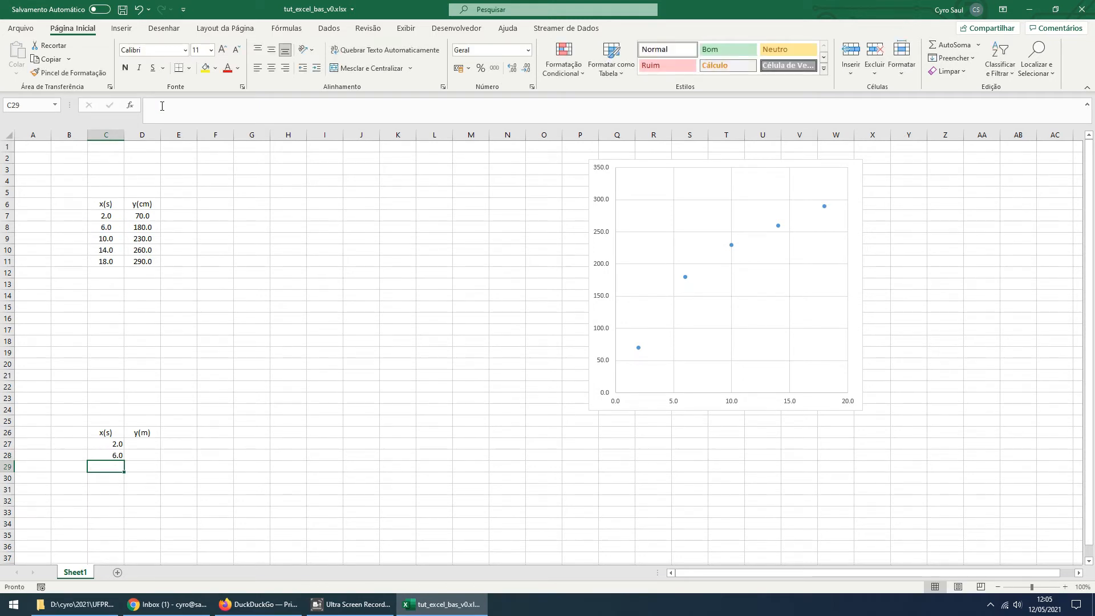
drag(116, 444, 119, 454)
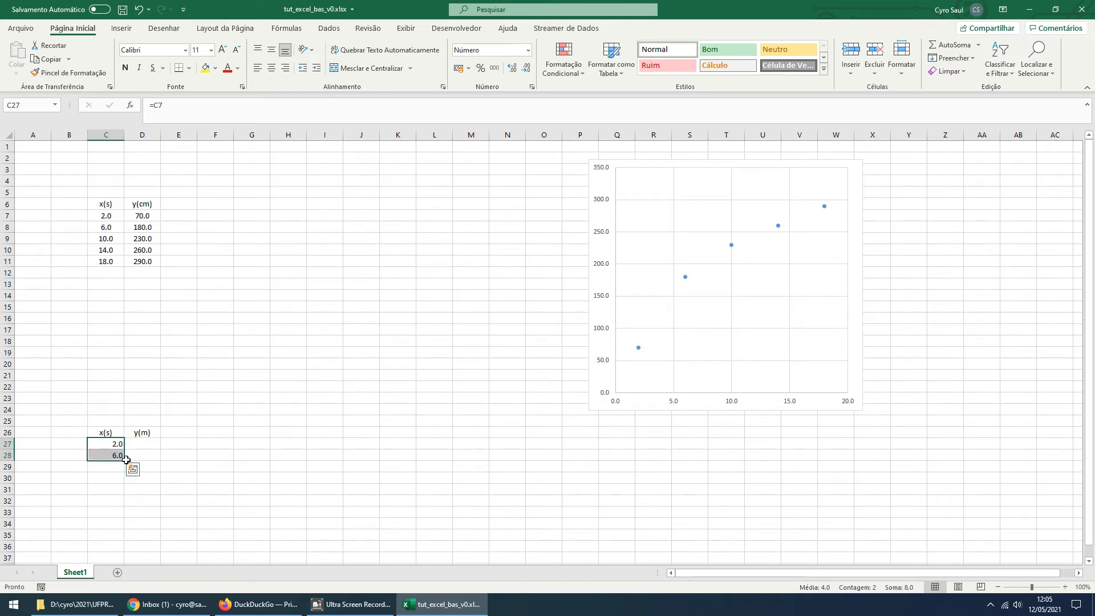
drag(125, 462, 125, 492)
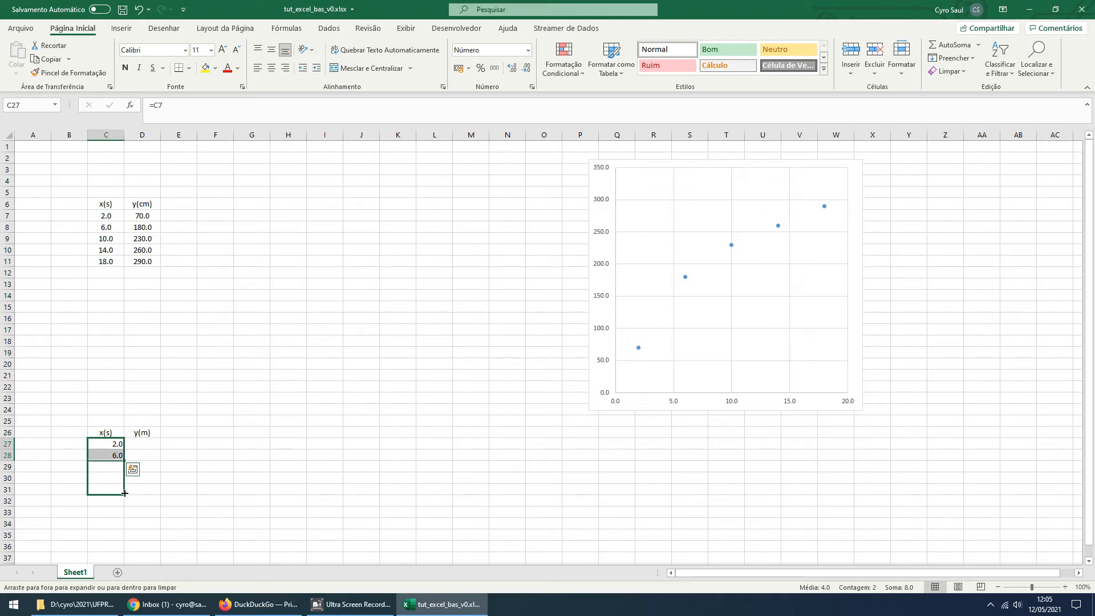
Extend the x(s) formula fill down through C32 and delete the surplus =C12 formula from C32
drag(125, 493, 123, 507)
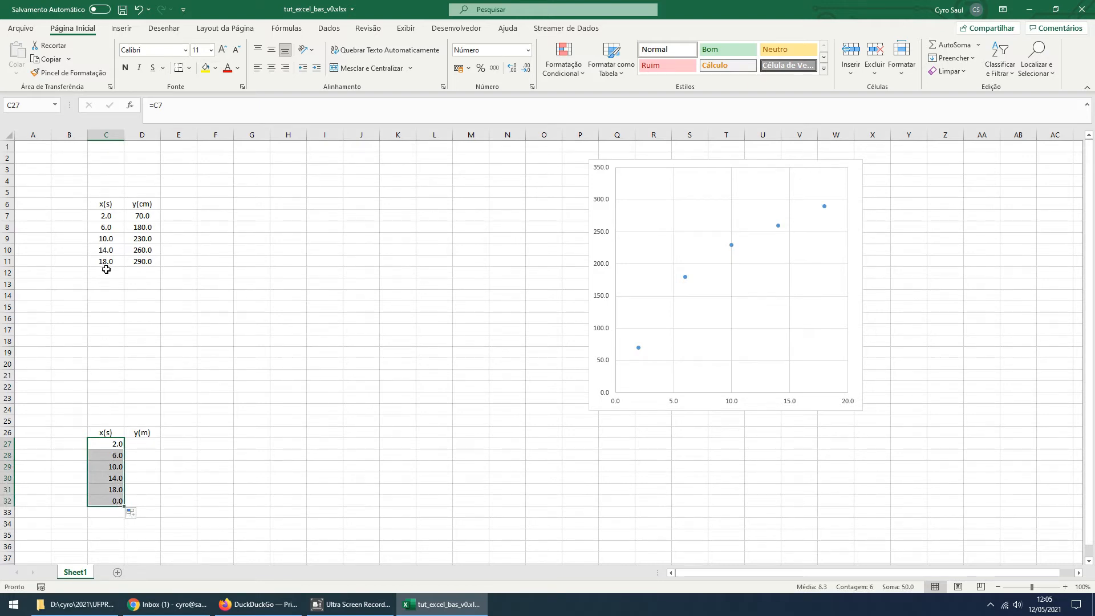
click(116, 500)
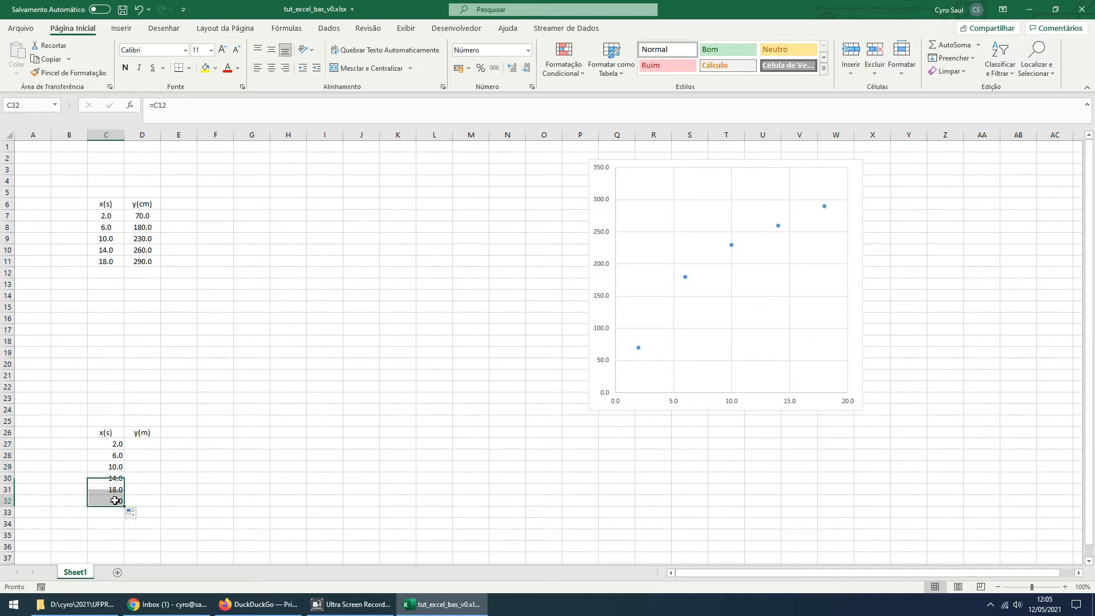
click(161, 102)
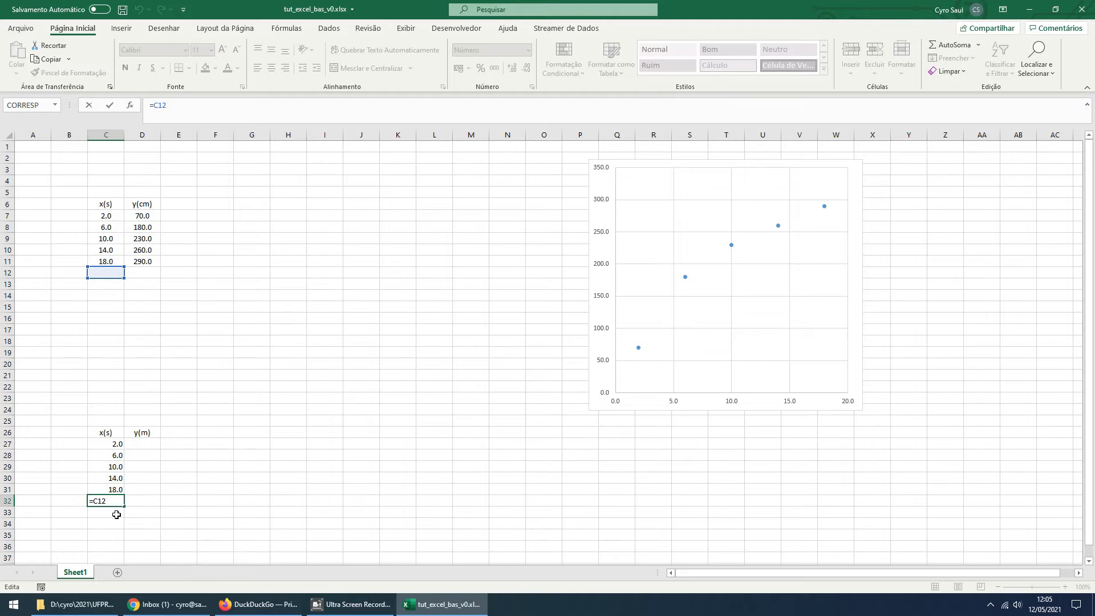
key(ctrl+Return)
key(Delete)
click(218, 504)
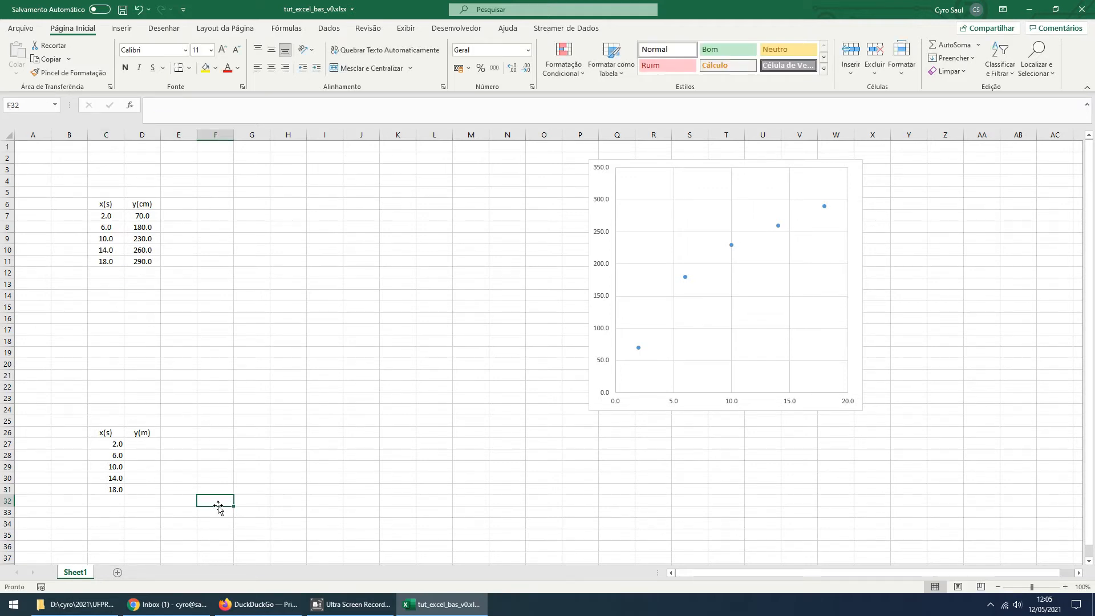
Copy the cell formatting of C7 onto the linked x(s) values in C27:C31
click(114, 216)
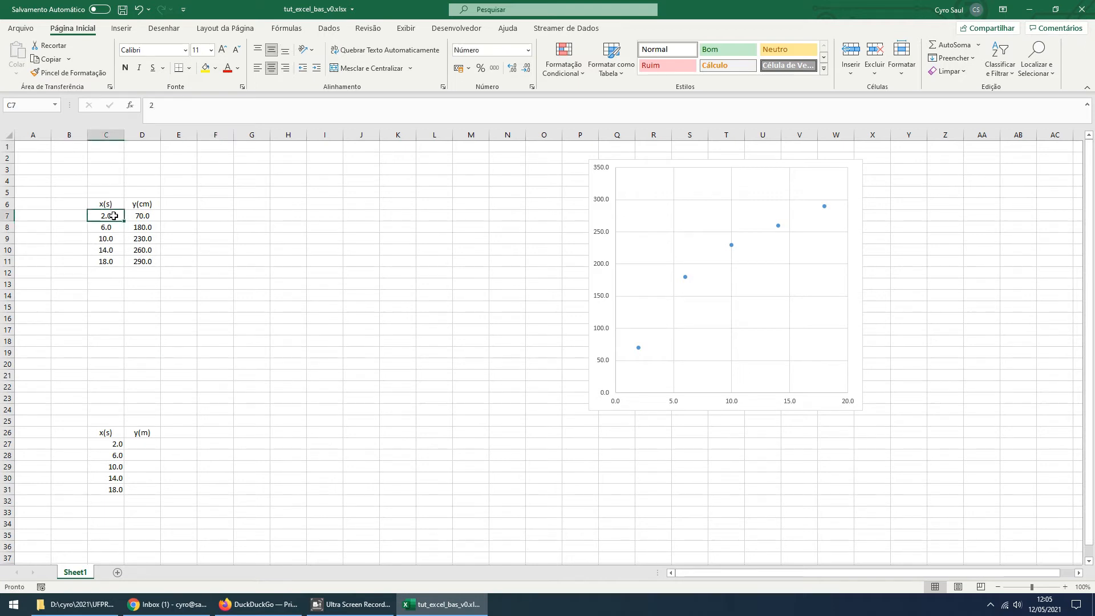
click(87, 72)
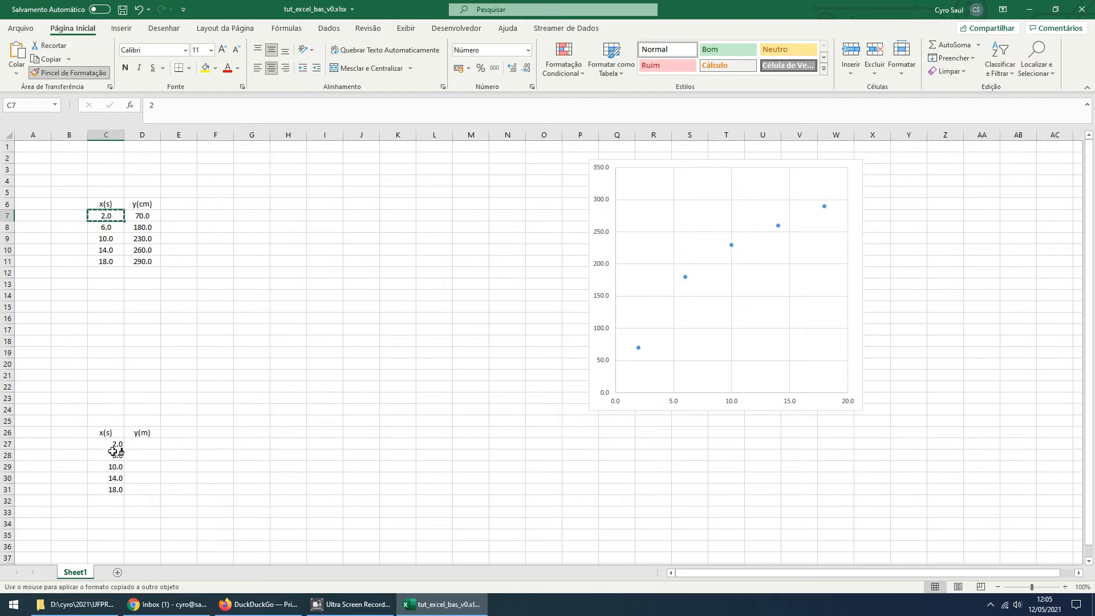
drag(113, 445, 114, 490)
click(252, 526)
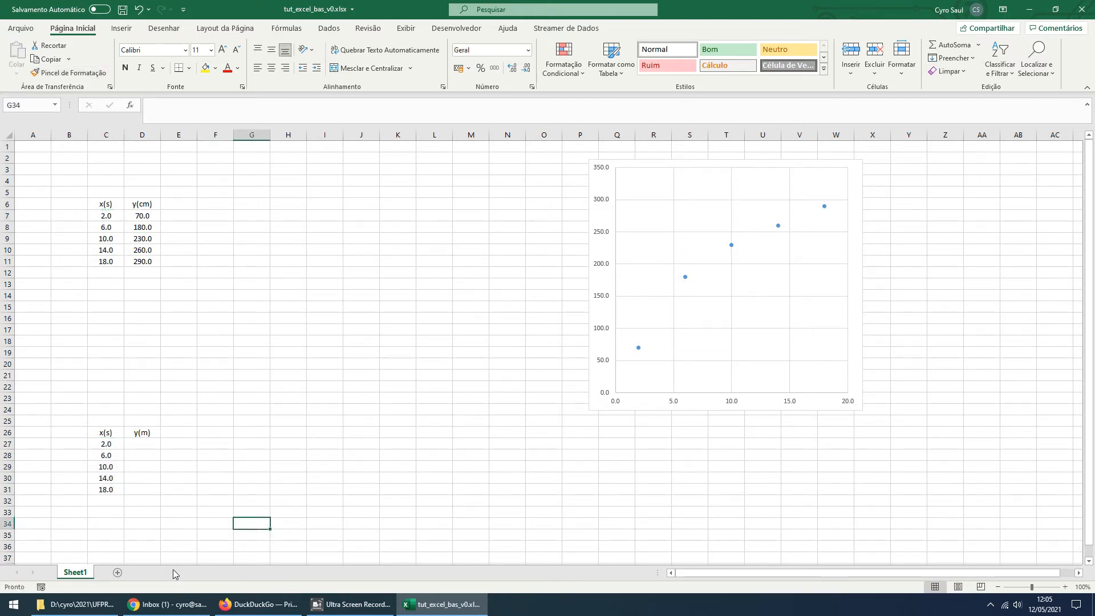
Convert the first y(cm) value to metres in D27 with the formula =D7/100
click(149, 443)
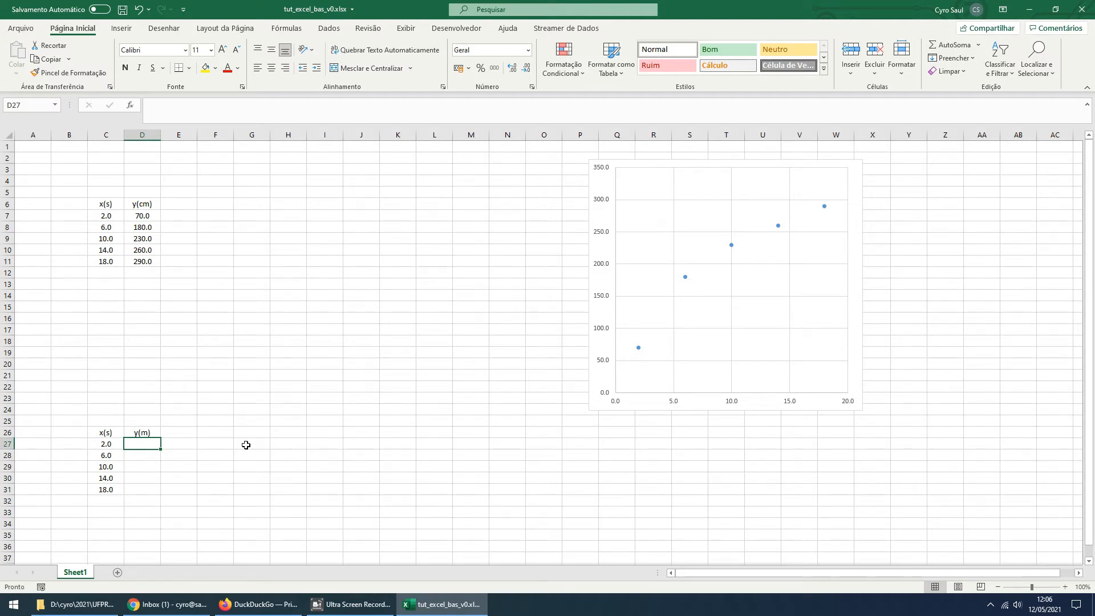
text(=)
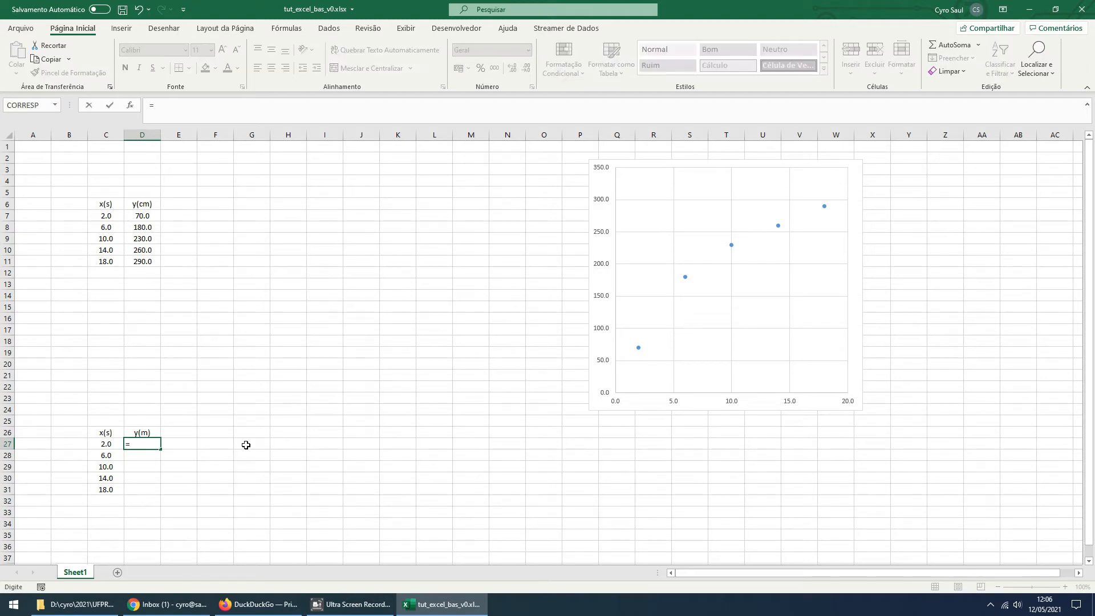
click(142, 216)
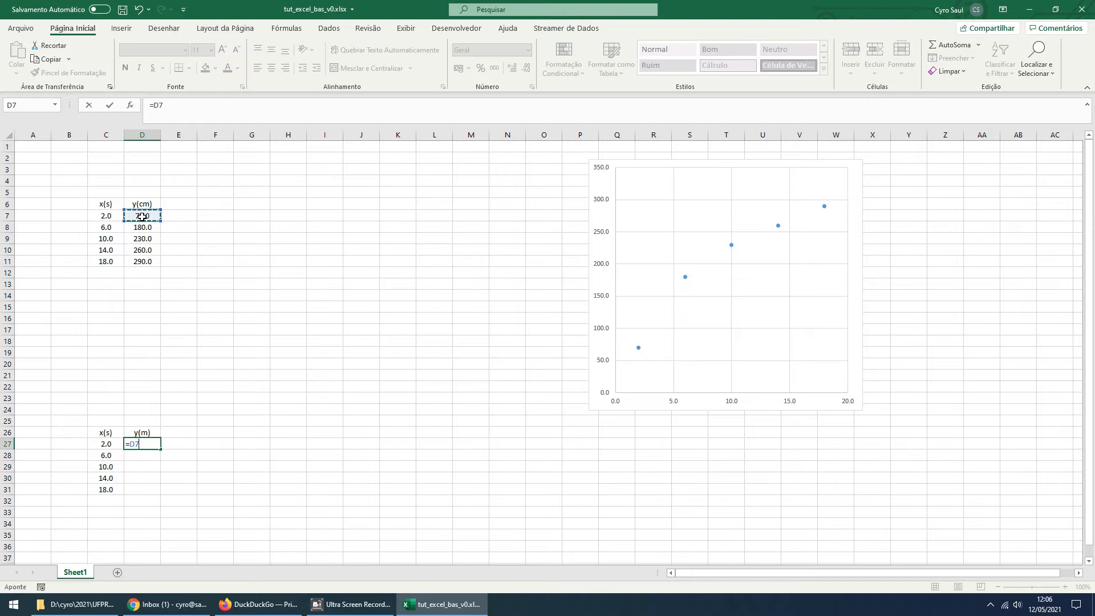
text(/100)
key(Return)
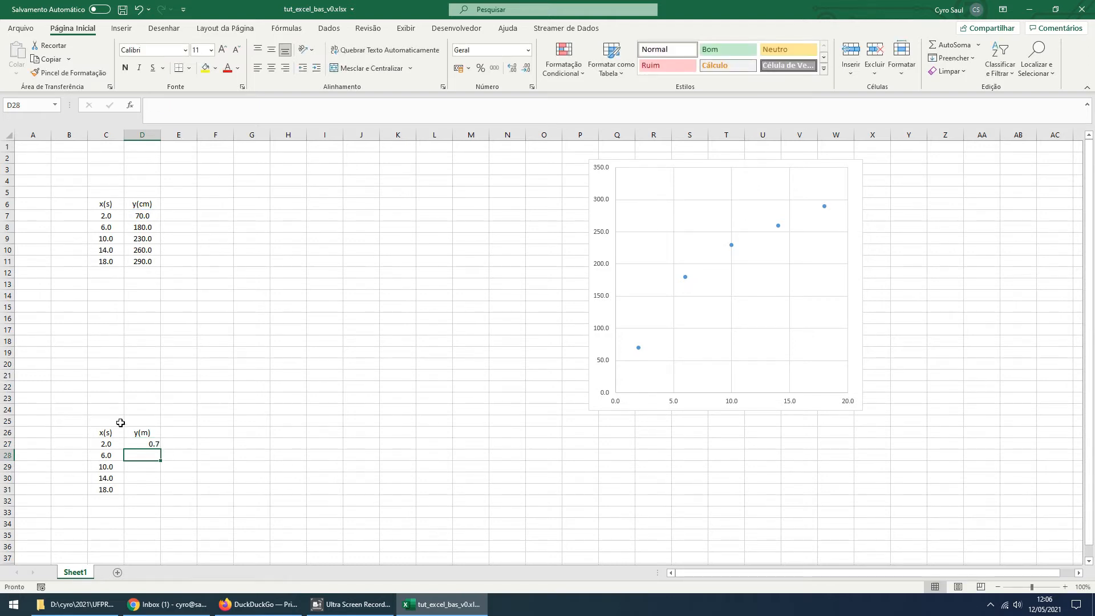
Apply the cell formatting of C7 to the first y(m) value in D27
click(136, 442)
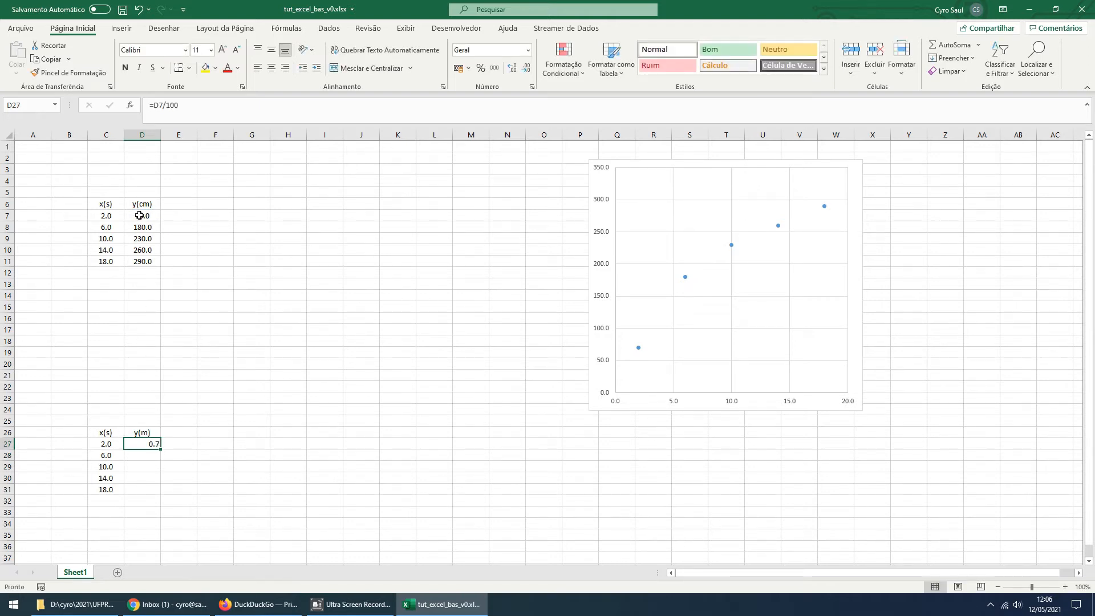
click(113, 217)
click(69, 72)
click(153, 448)
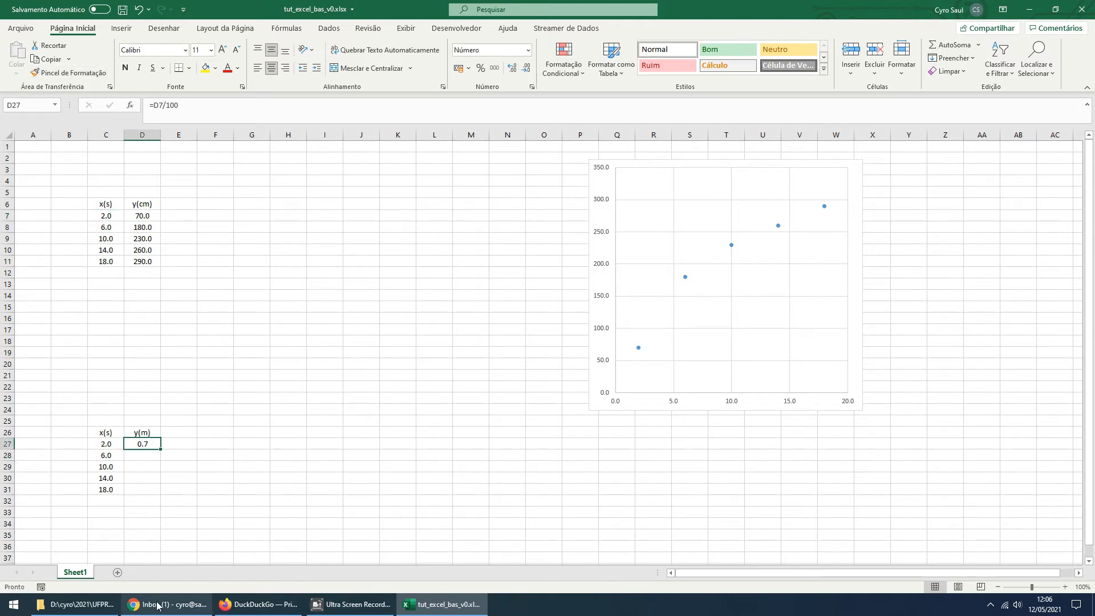
Fill the D27 conversion formula down through D31 to complete the y(m) column
click(151, 457)
click(153, 447)
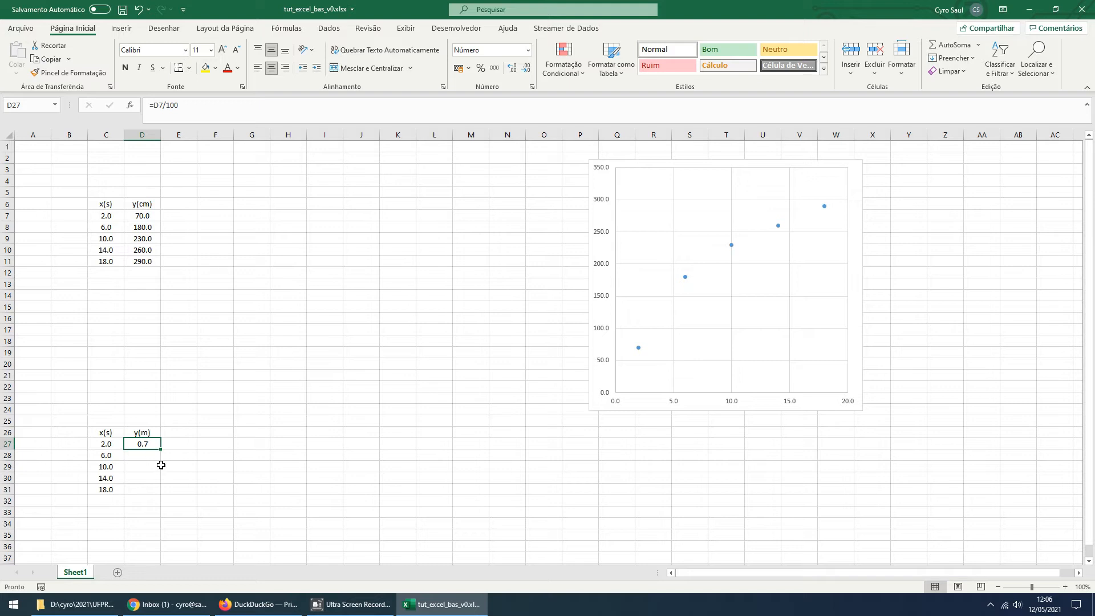
drag(161, 450, 156, 491)
click(232, 486)
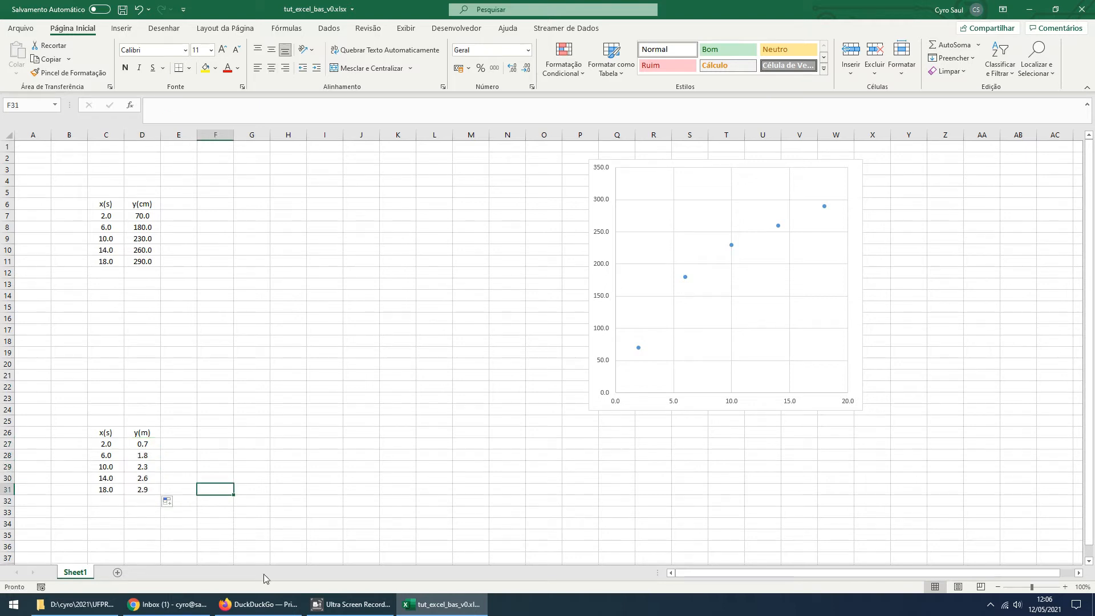
Check the conversion formulas in the y(m) cells from D27 to D31 one by one
click(148, 451)
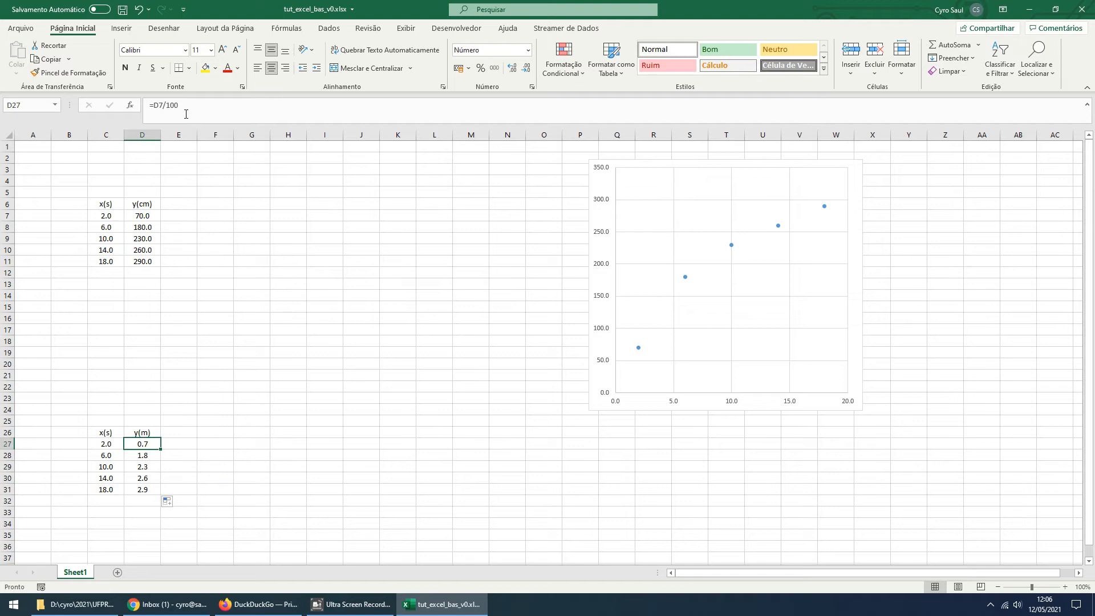
click(149, 459)
click(139, 472)
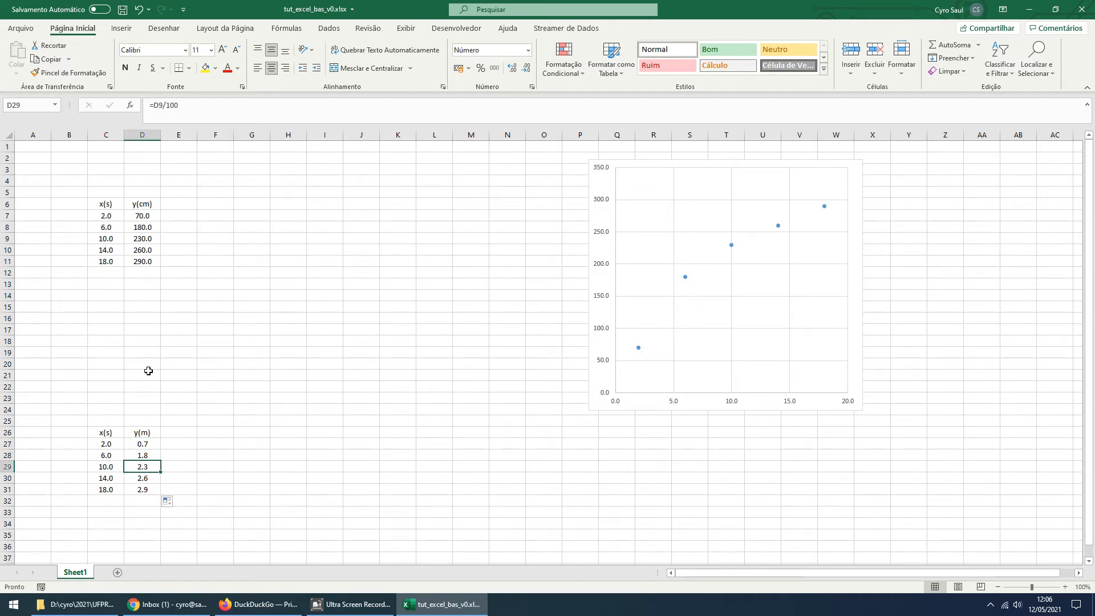
click(146, 480)
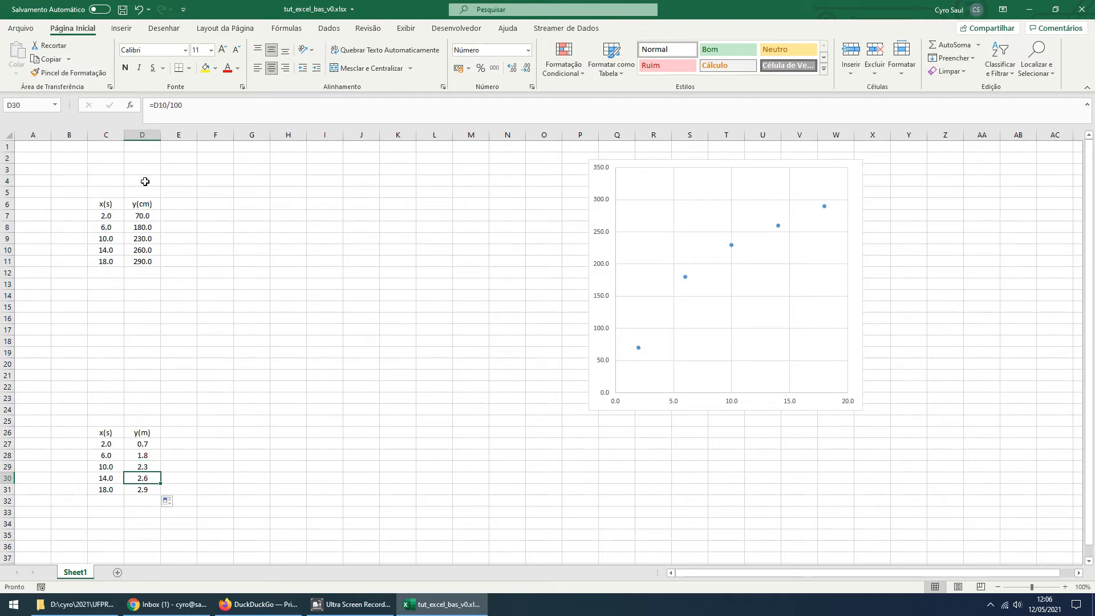
click(144, 489)
click(252, 446)
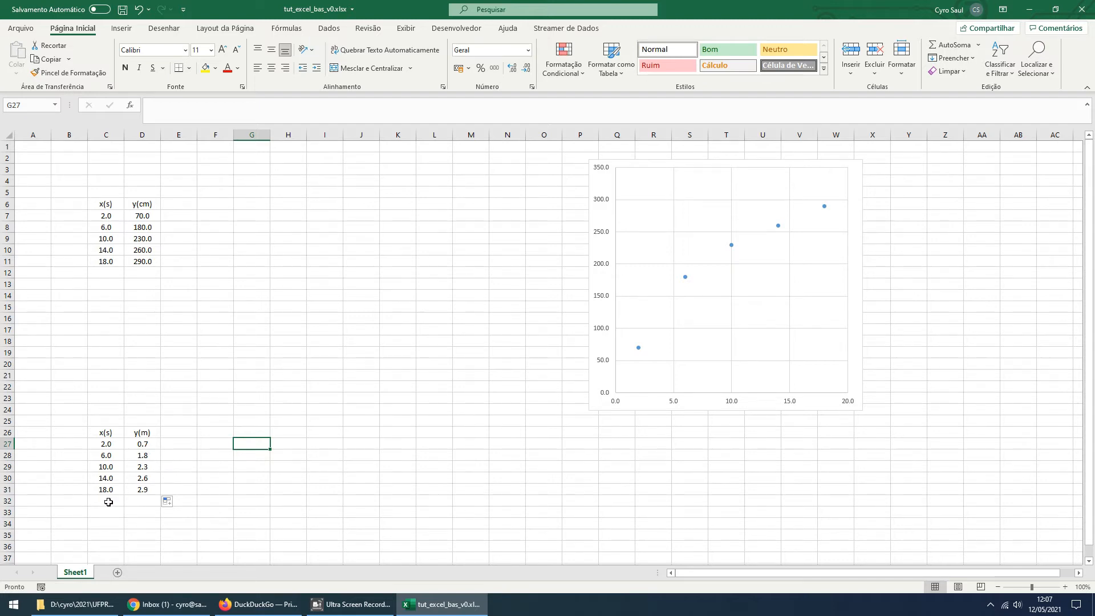
Set the font size of both tables, C6:D11 and C26:D31, to 12
ctrl+scroll(108, 502, up, 4)
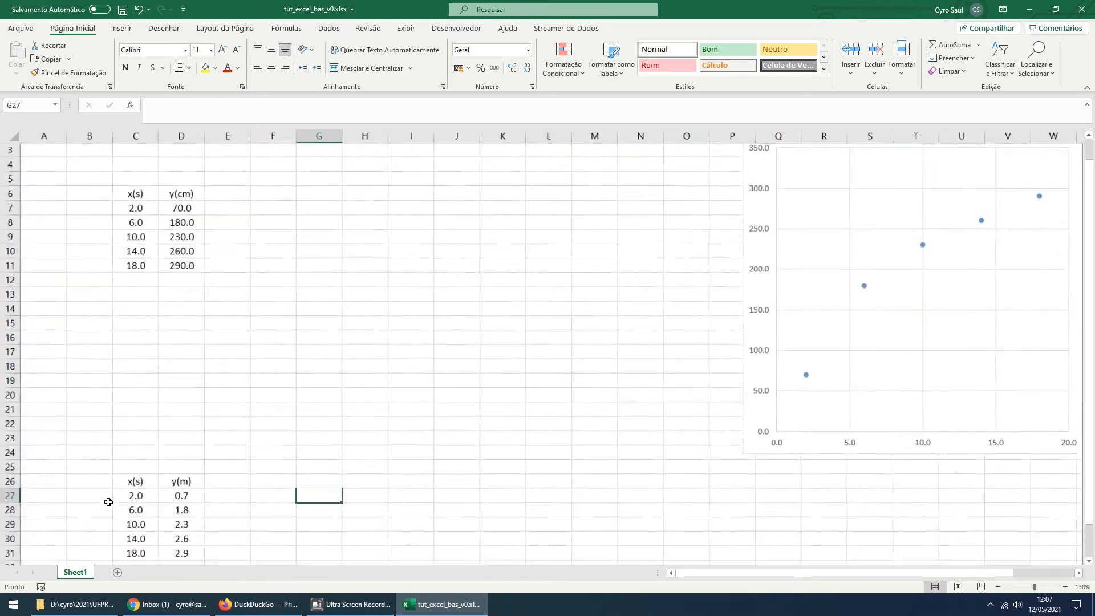
ctrl+scroll(108, 502, down, 4)
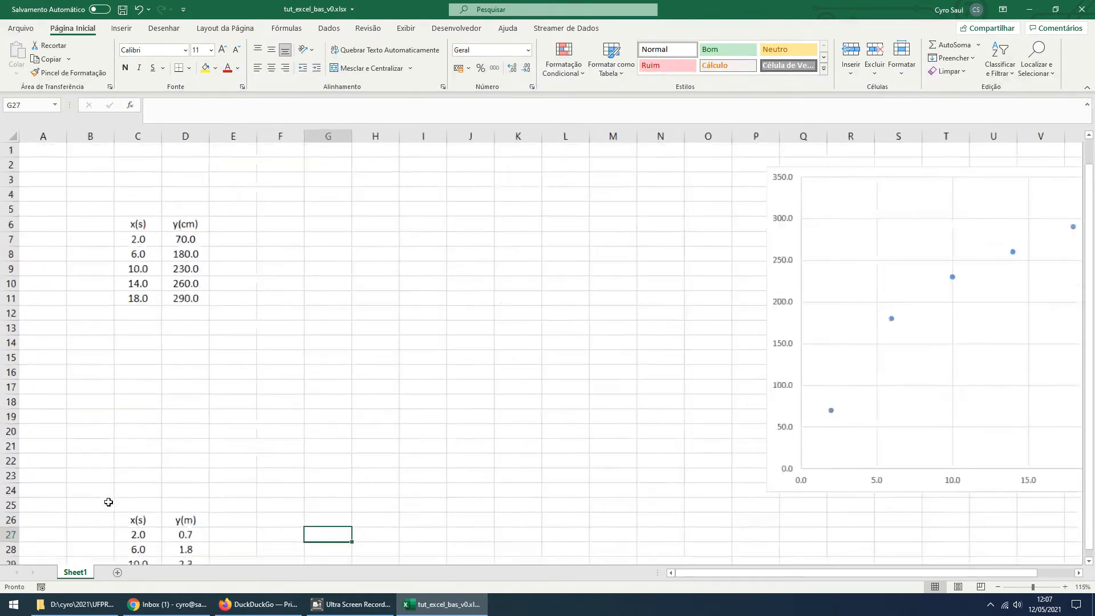
drag(106, 208, 147, 258)
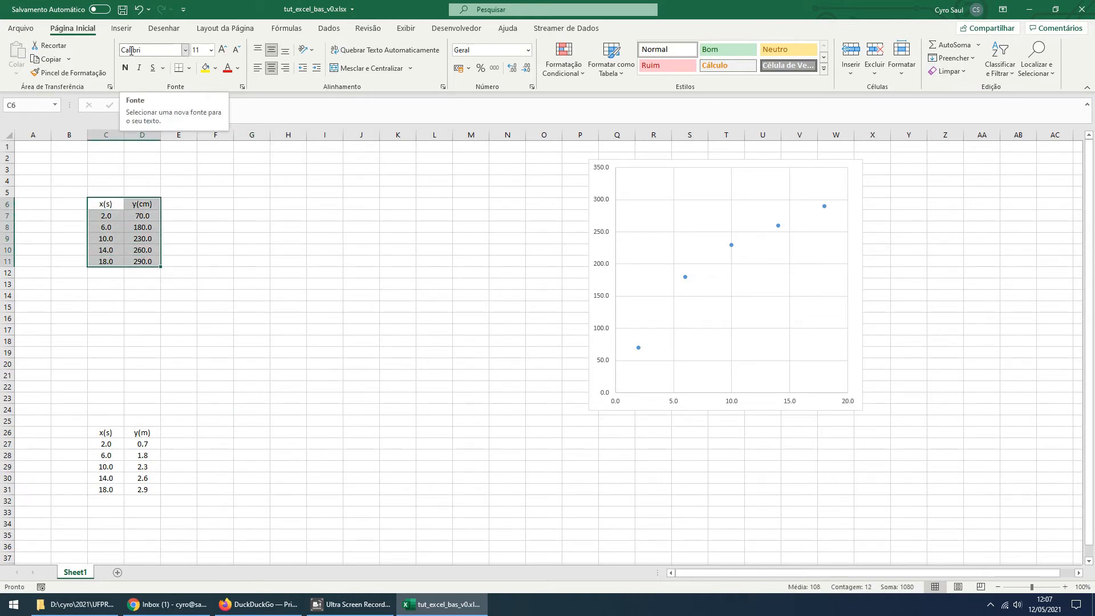
click(211, 50)
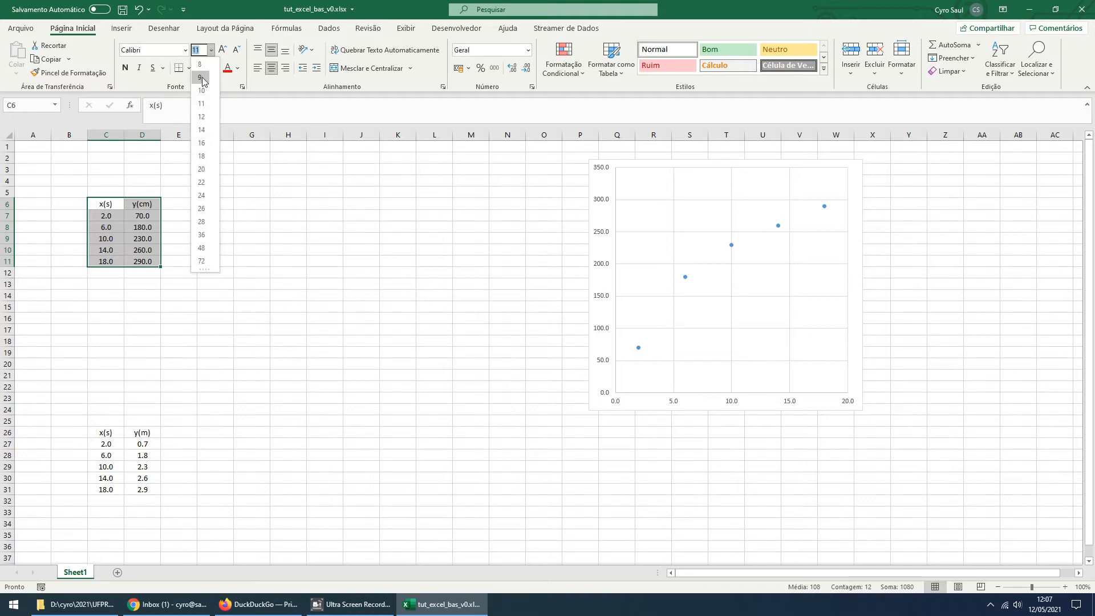
click(201, 116)
drag(103, 435, 142, 491)
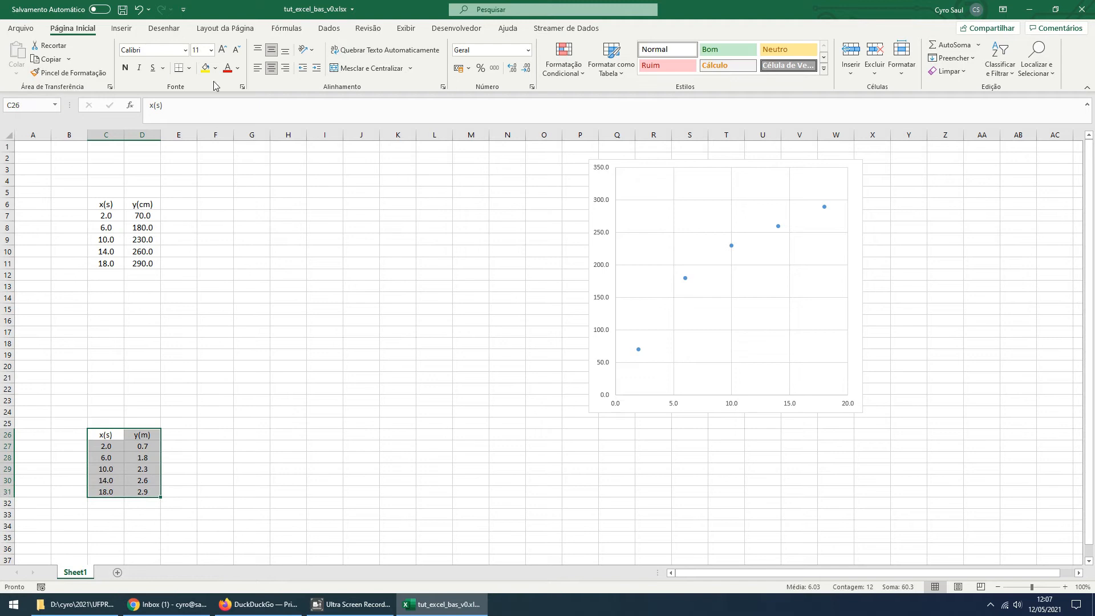
click(211, 50)
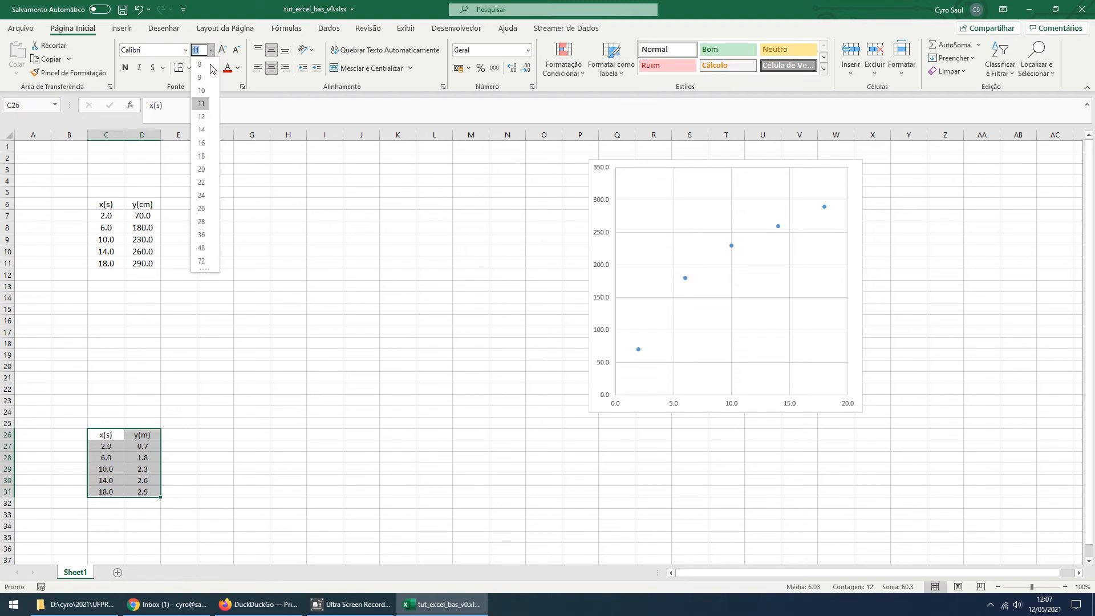
click(206, 117)
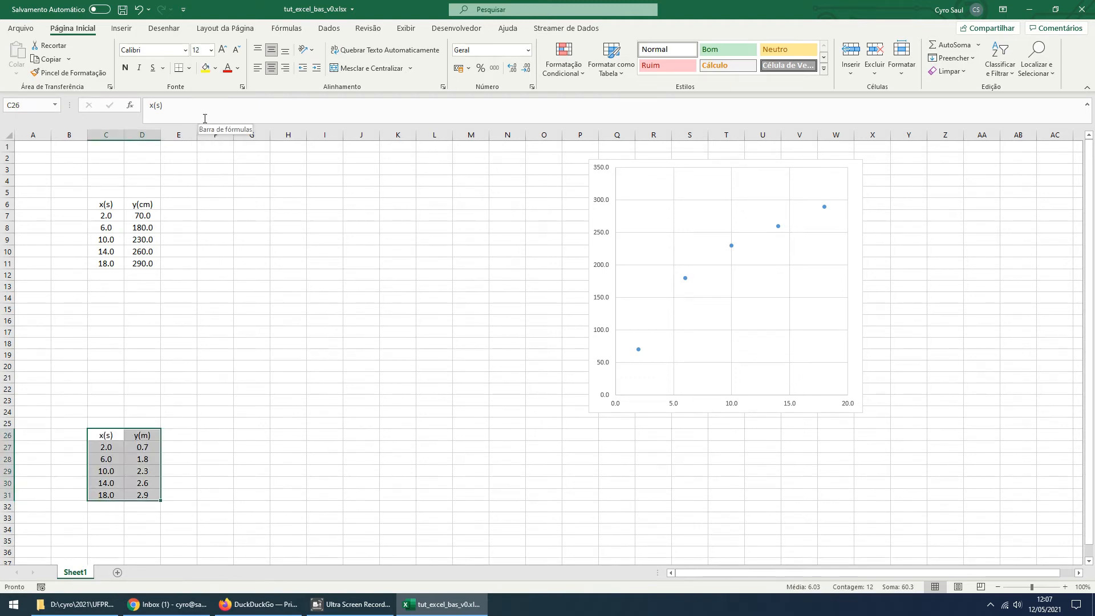
Set the font size of all cells in the worksheet to 12
click(6, 135)
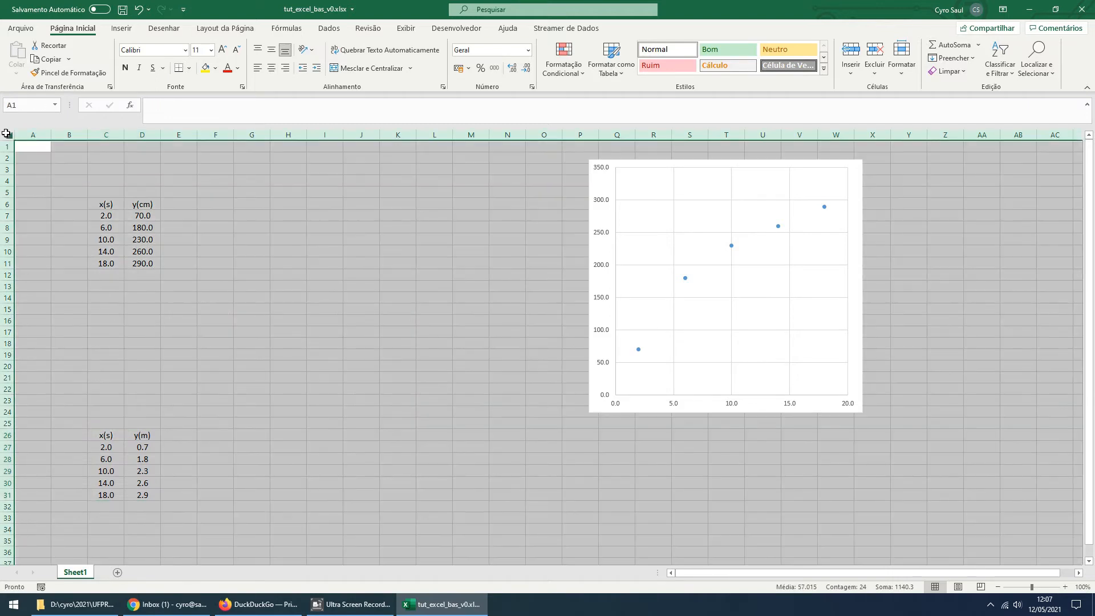
click(210, 52)
click(197, 115)
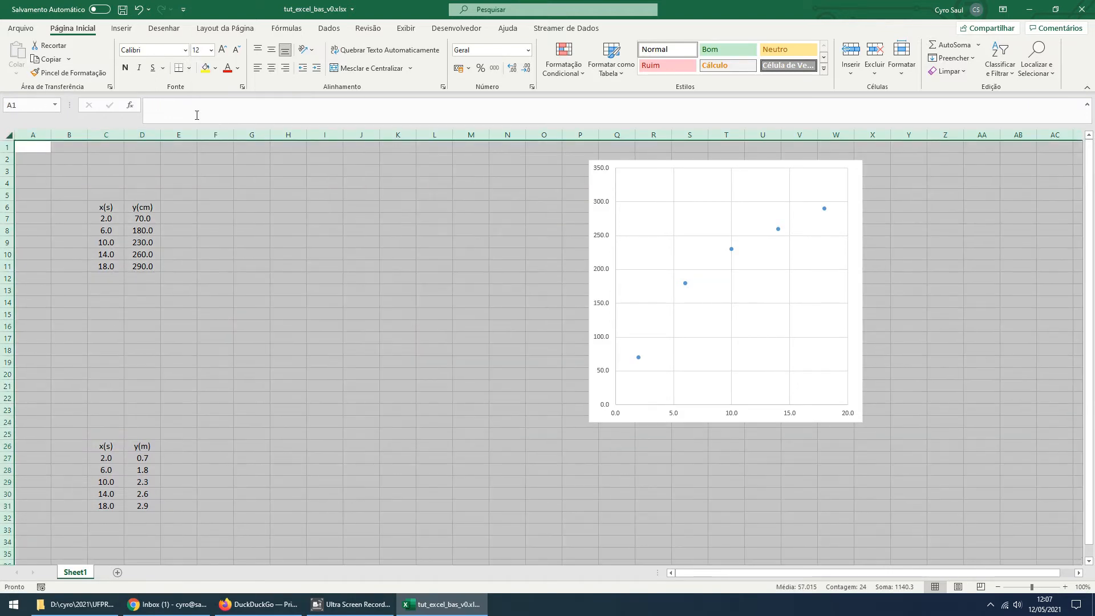
click(176, 286)
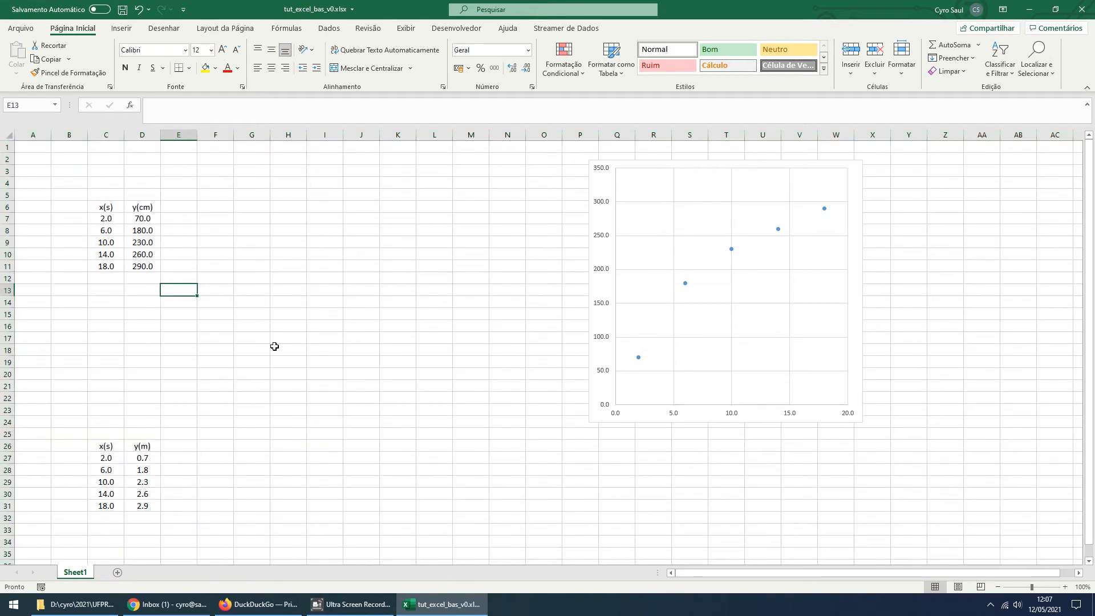
Insert a text box reading "MMQ 1" just above the second table, starting around cell E22
scroll(275, 346, down, 2)
scroll(274, 346, down, 1)
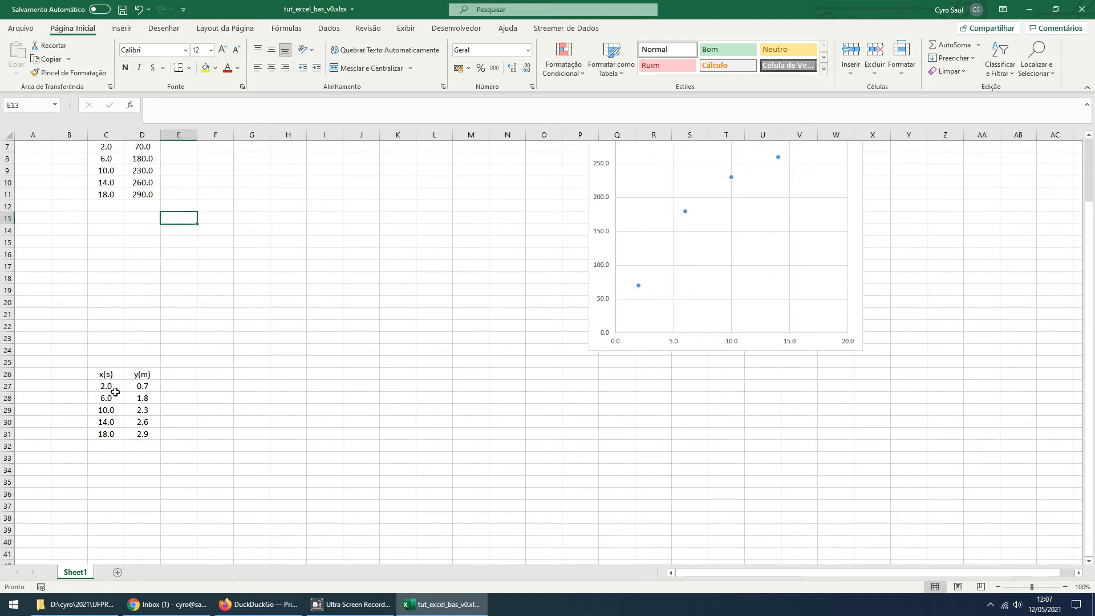
click(103, 339)
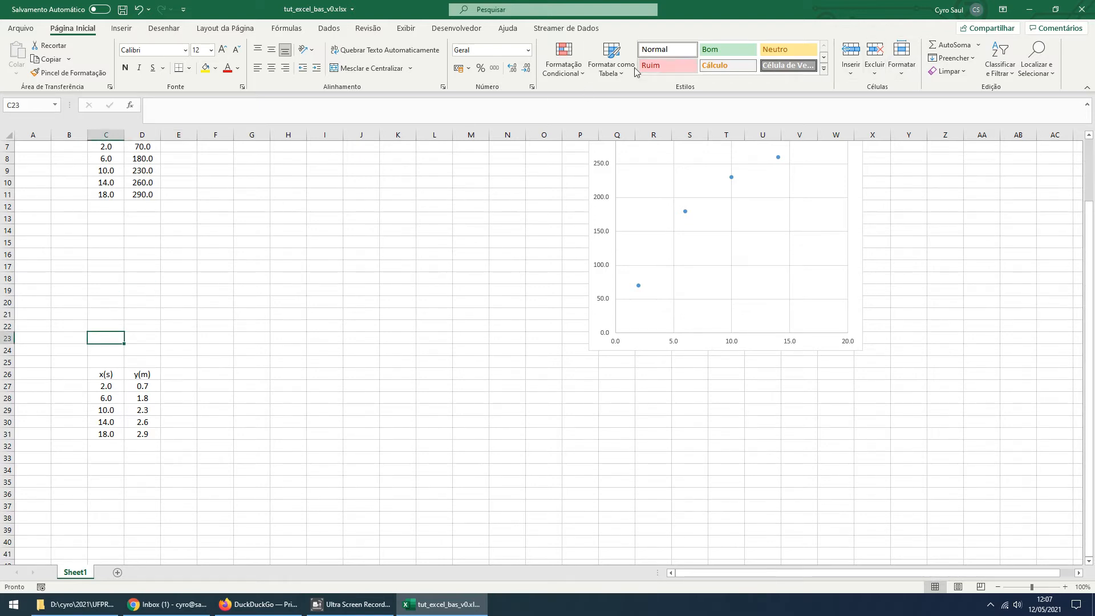
click(121, 28)
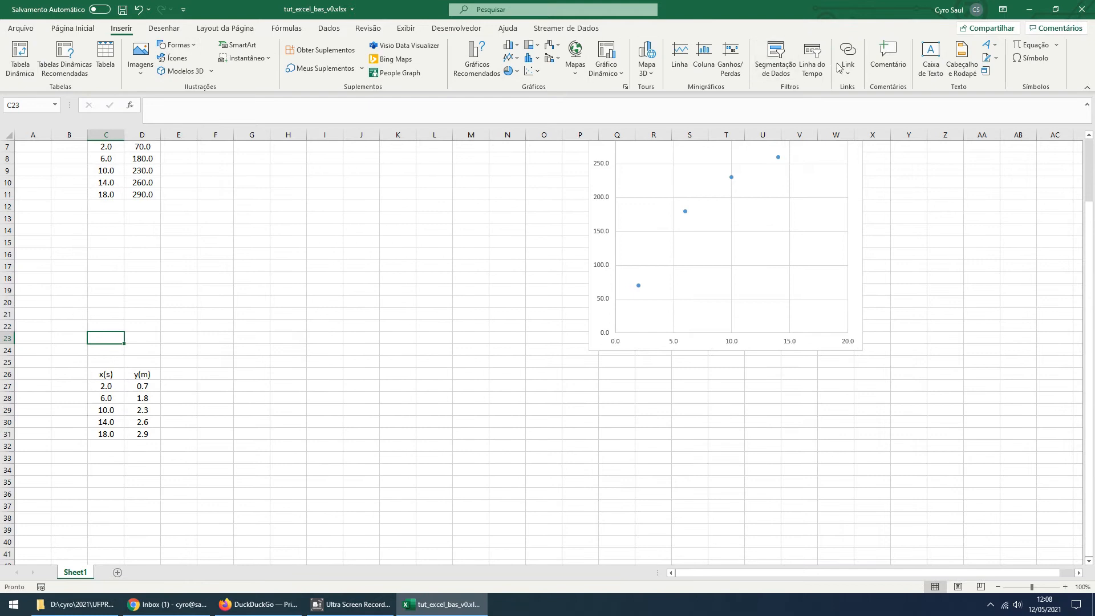
click(931, 60)
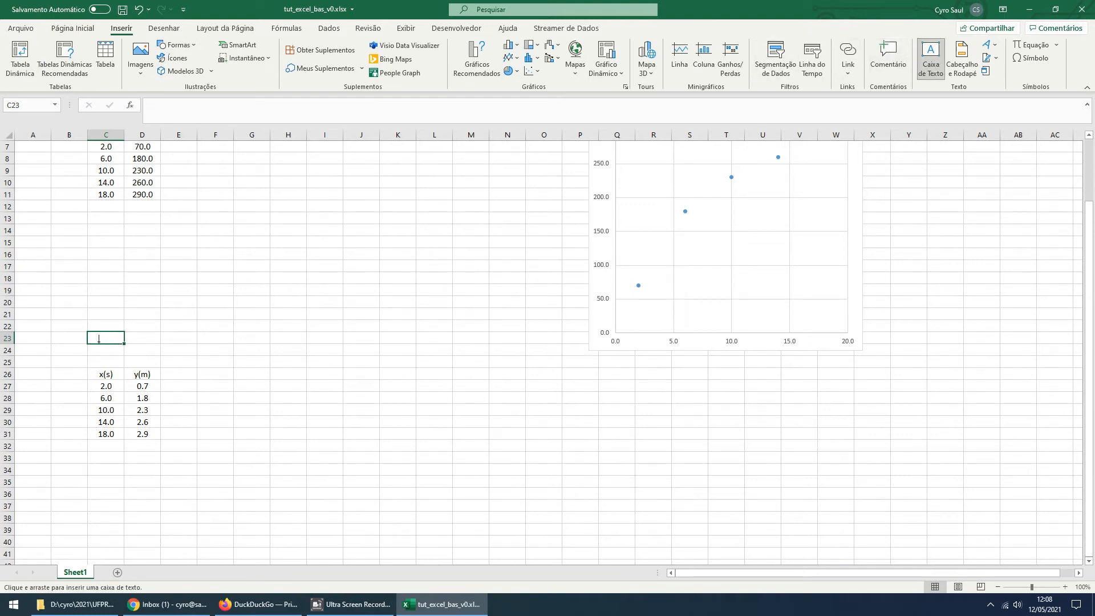
click(163, 322)
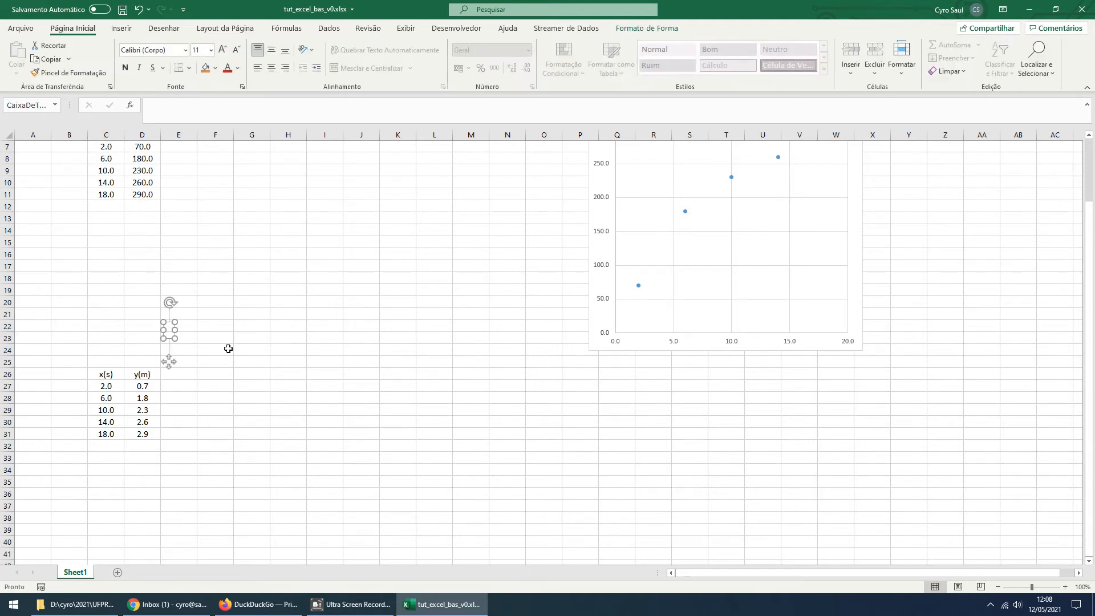
text(MMQ 1)
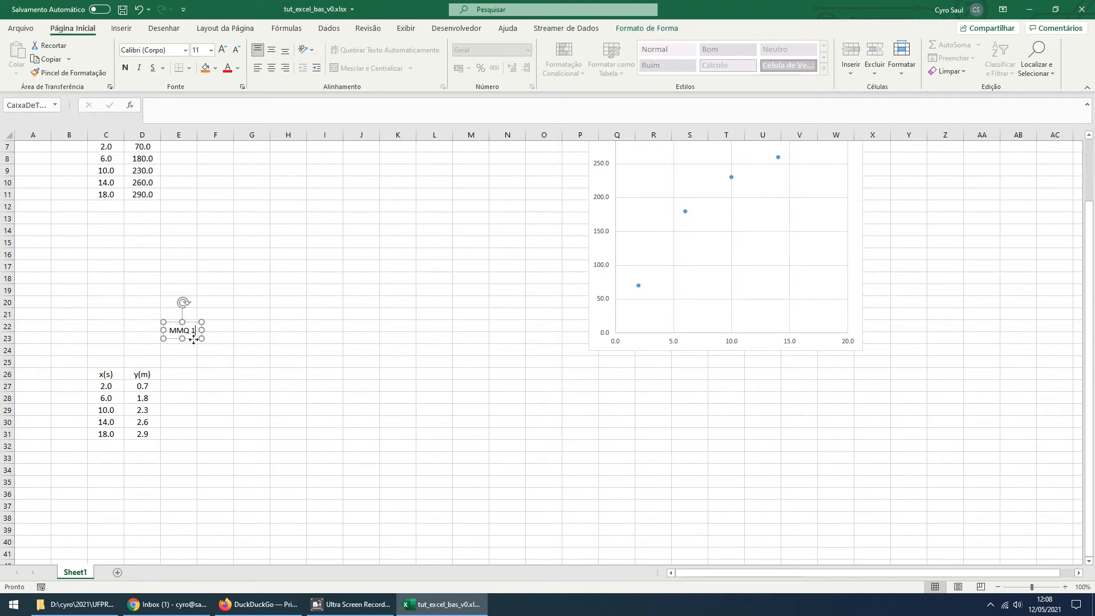
Enlarge the text in the MMQ 1 text box to font size 20
click(223, 50)
click(224, 50)
click(223, 50)
click(223, 50)
click(223, 51)
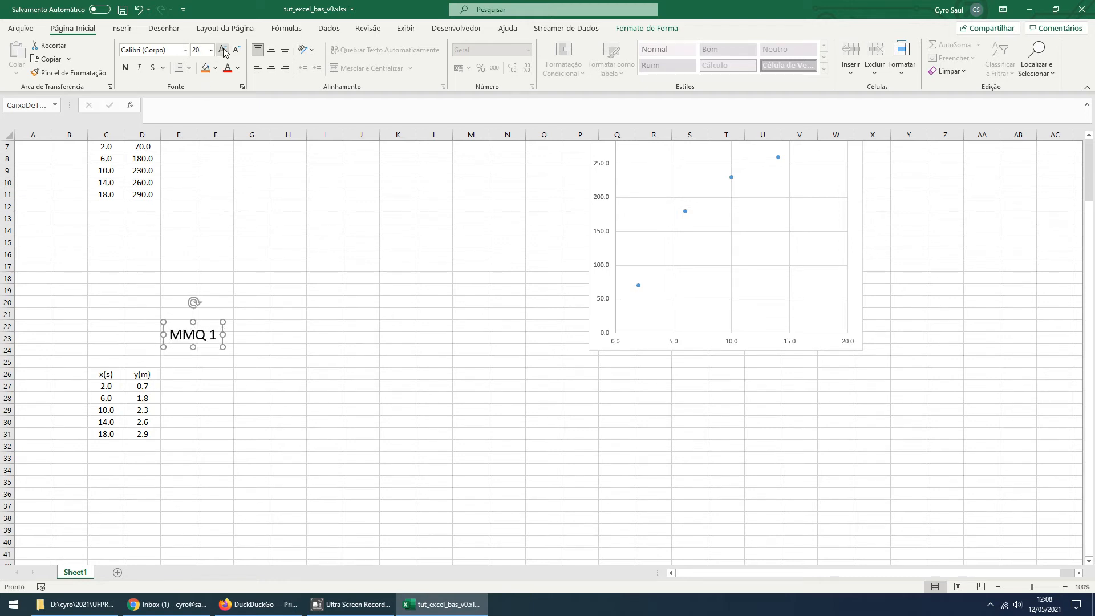
Move the MMQ 1 text box directly above the second table, giving it black text and no fill
drag(211, 345, 132, 353)
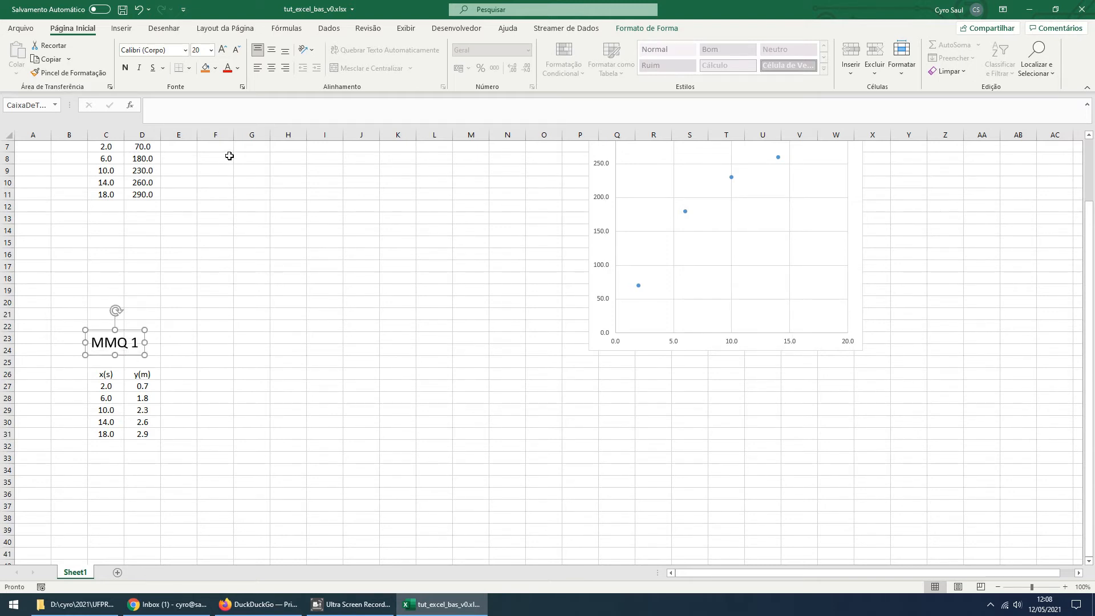
click(207, 70)
click(228, 71)
click(237, 68)
click(239, 113)
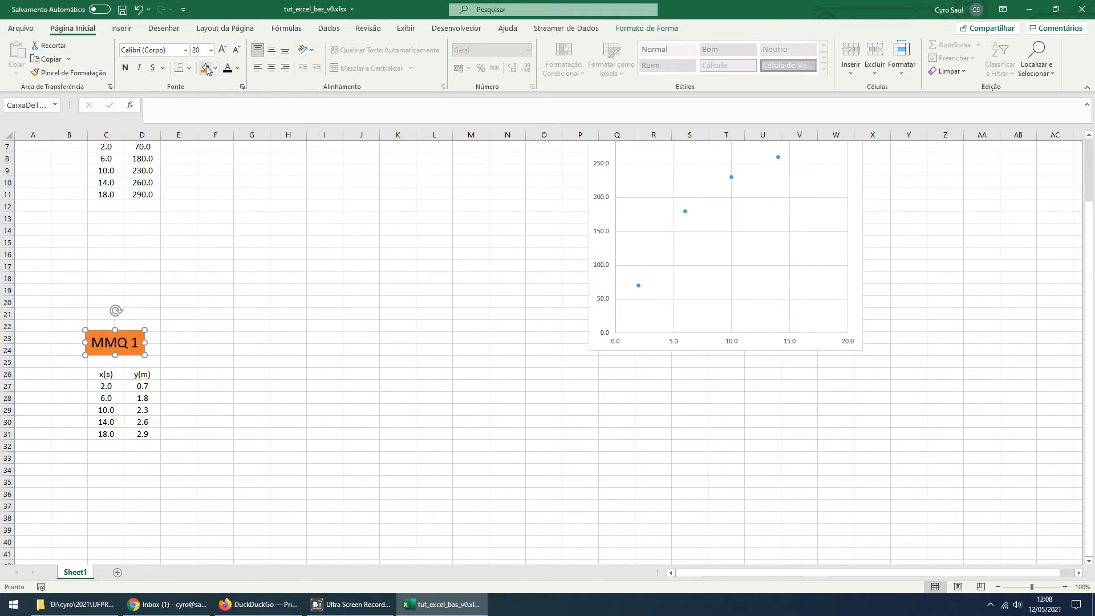
click(215, 68)
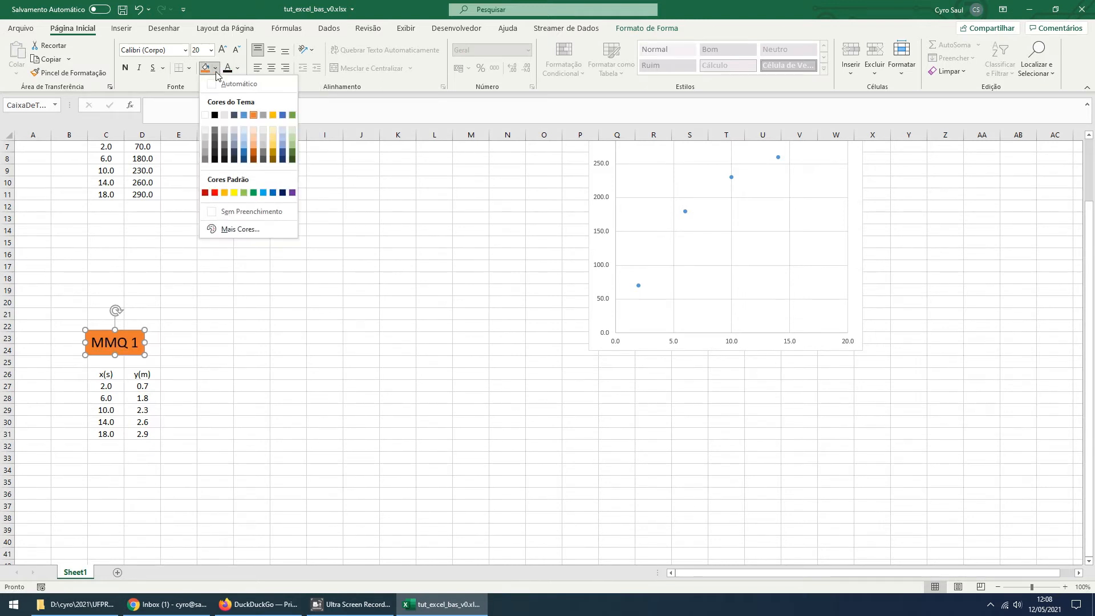
click(227, 214)
Move the MMQ 1 text box over the second table's header row and fill it white
drag(132, 356, 136, 387)
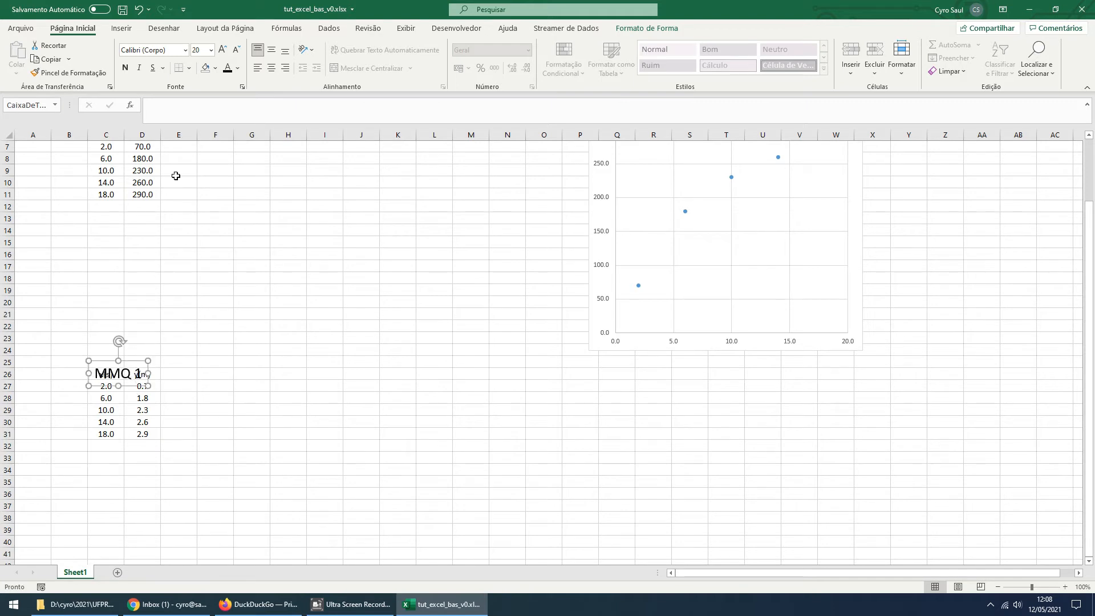
click(215, 69)
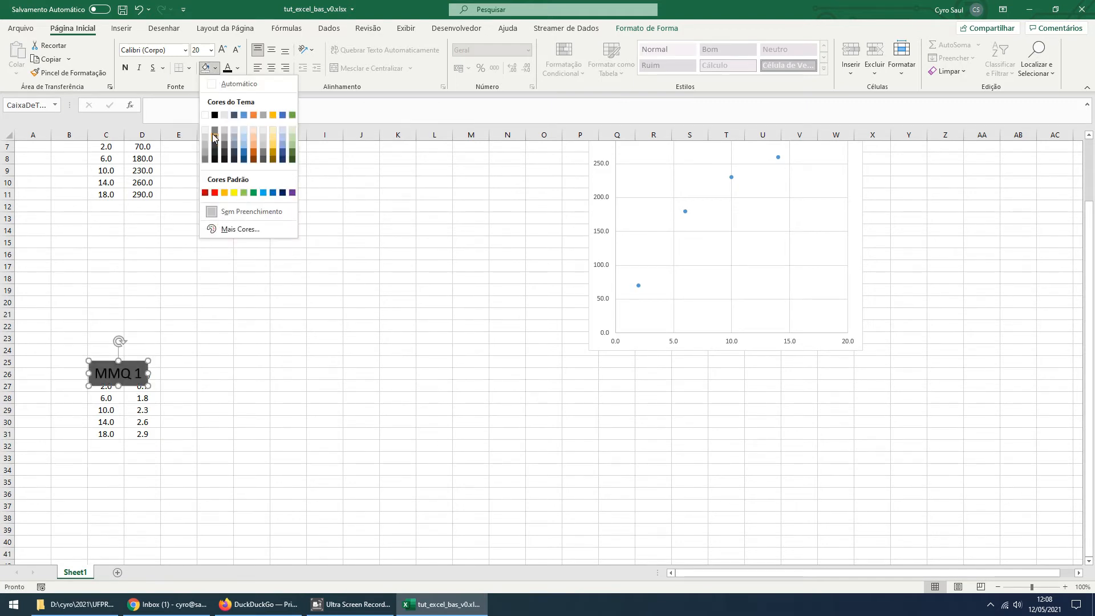
click(206, 114)
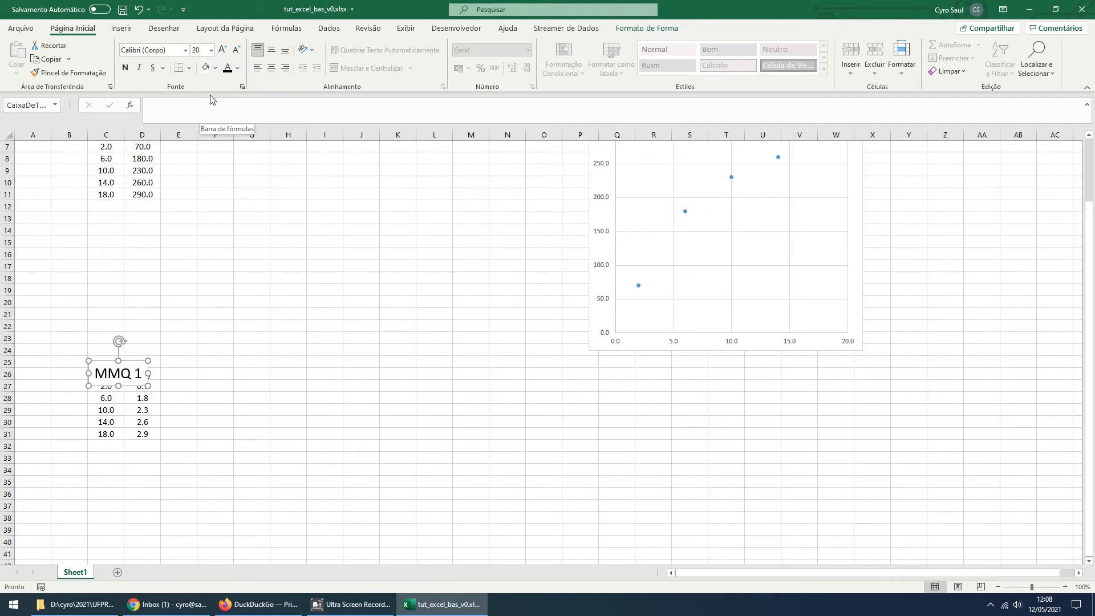
Set the MMQ 1 text box to no fill and place it back above the second table, around rows 23 and 24
click(215, 69)
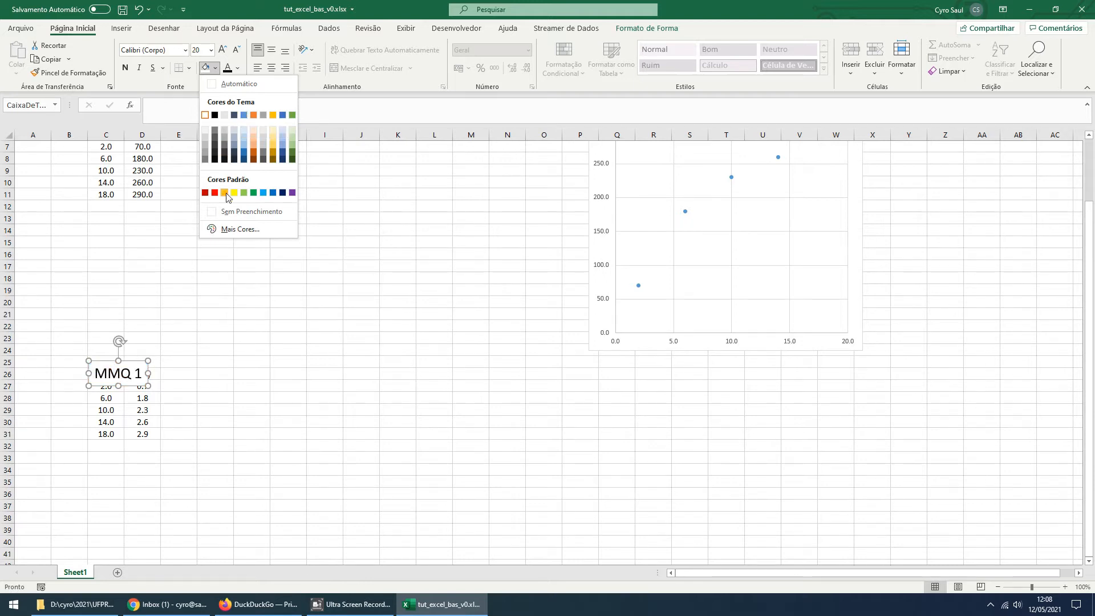
click(228, 211)
drag(133, 366, 133, 334)
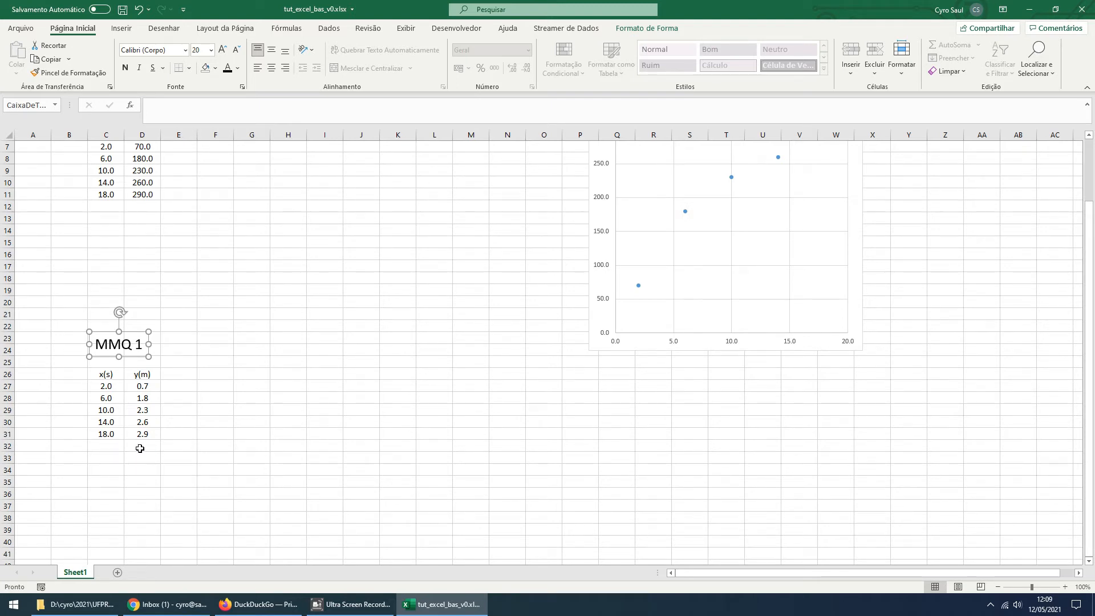
Enter the label "Média =" in B32, below and beside the second table, and widen column B slightly
click(76, 442)
text(Média =)
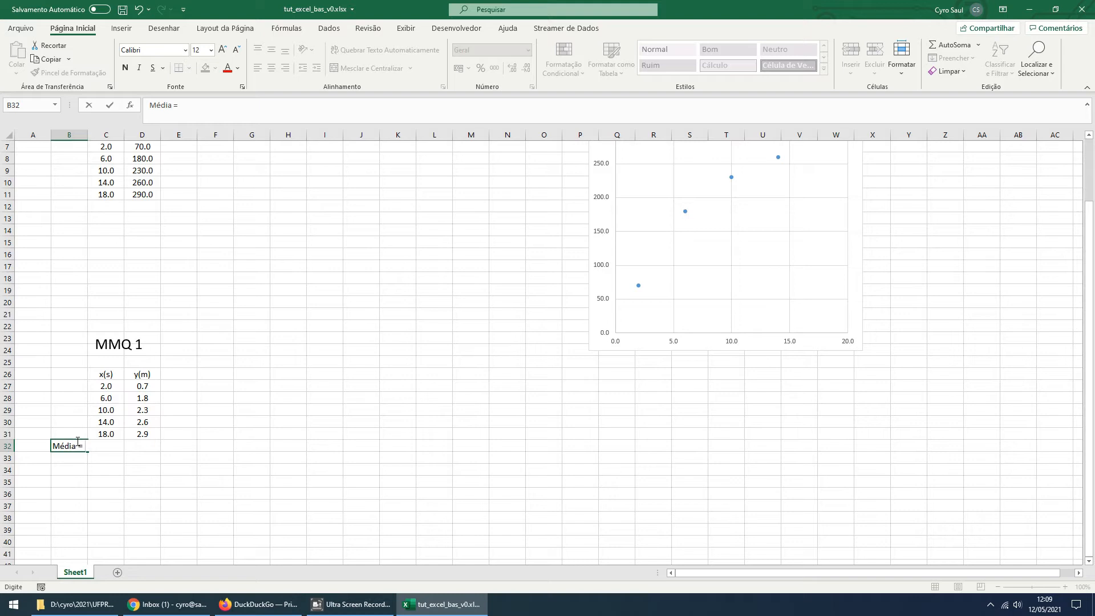
key(Return)
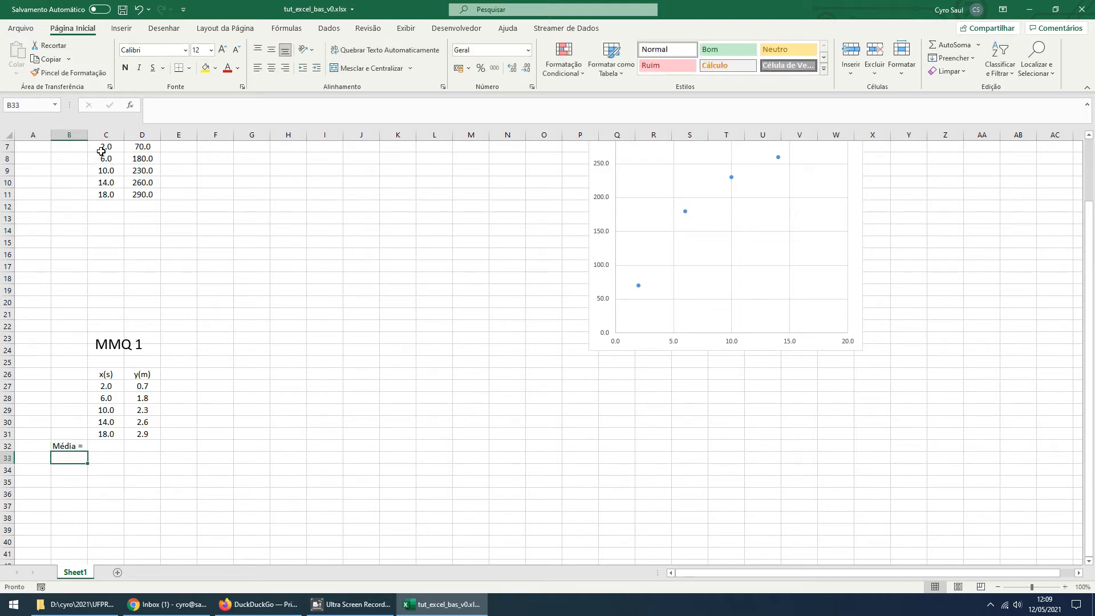
drag(87, 131, 98, 130)
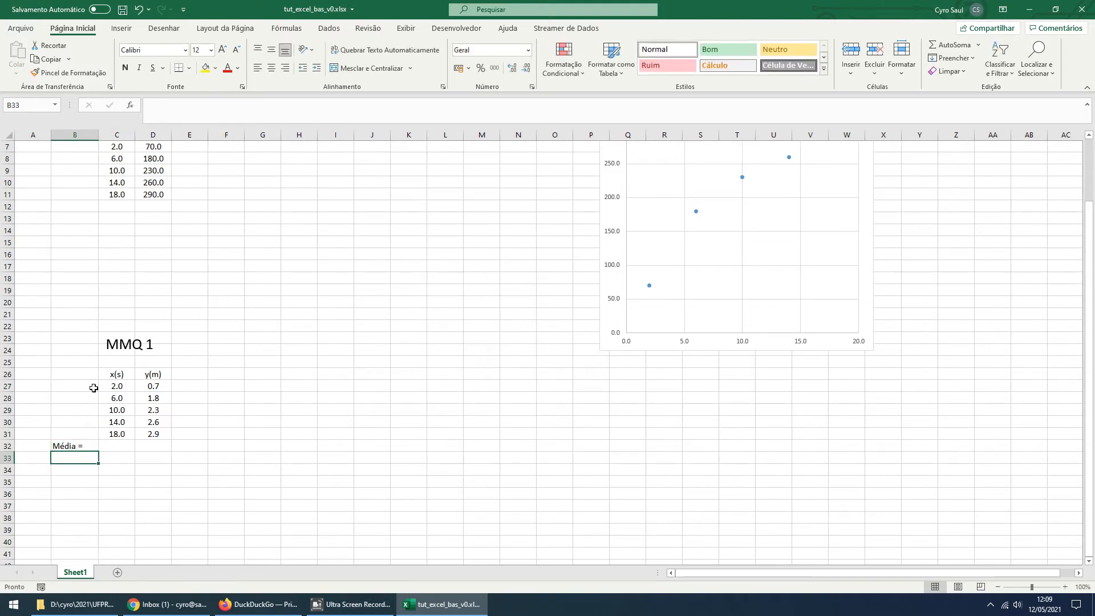
Right-align the "Média =" label in B32
click(84, 446)
click(285, 68)
click(116, 455)
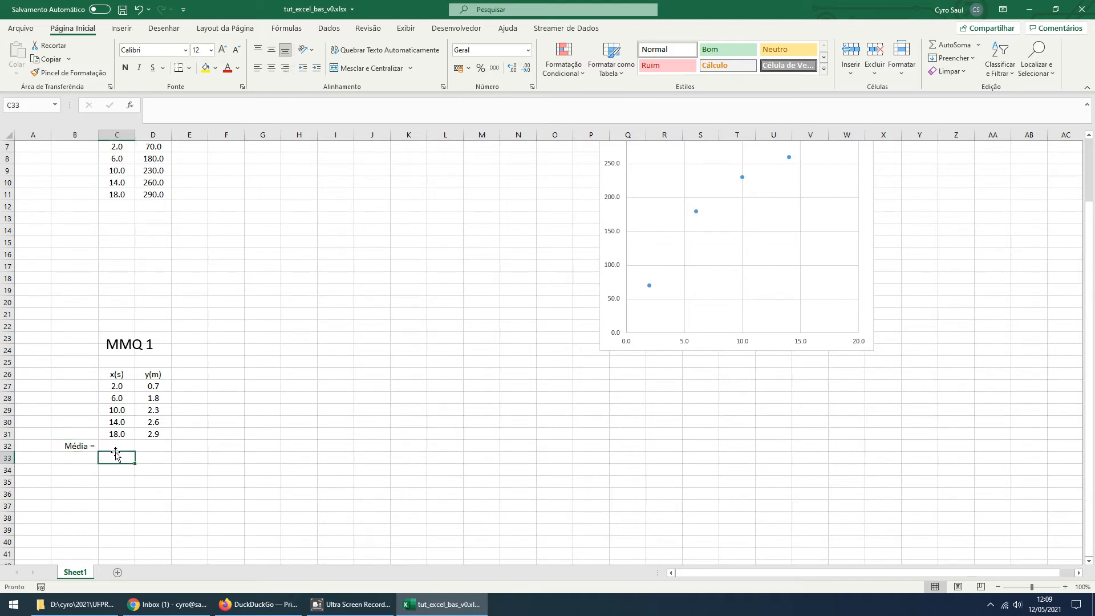
Add a thick bottom border beneath the last data row of the second table, C31:D31
drag(116, 436, 162, 432)
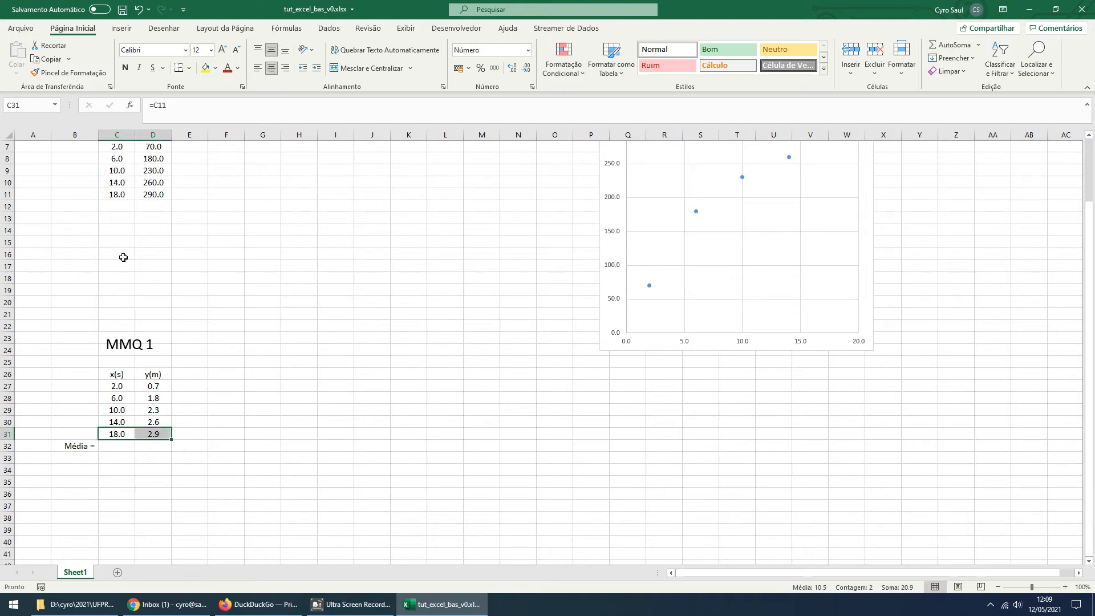
click(189, 68)
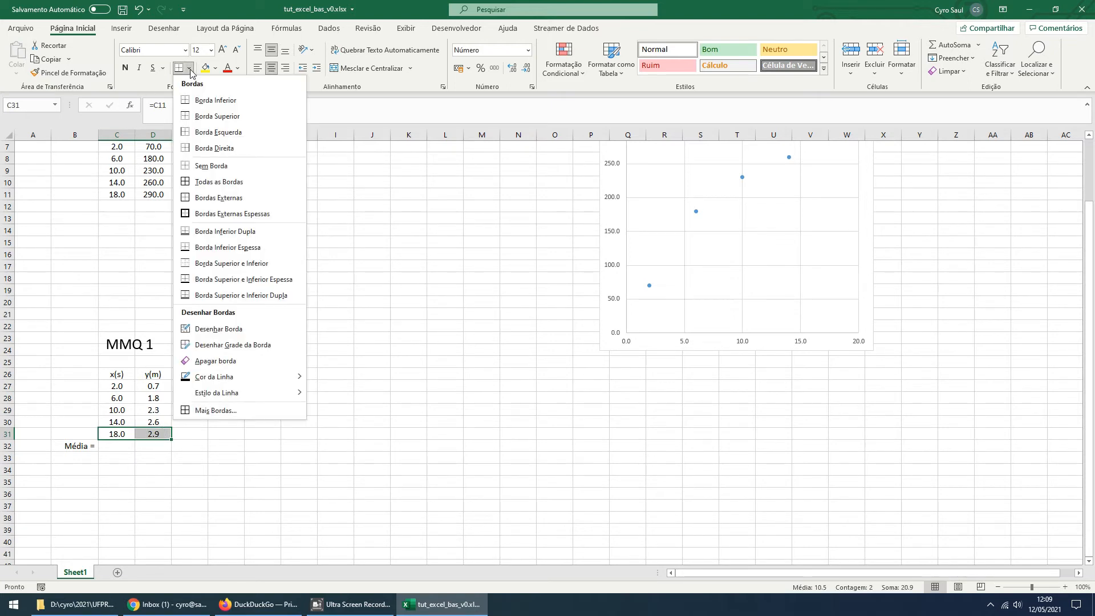
click(206, 253)
click(283, 399)
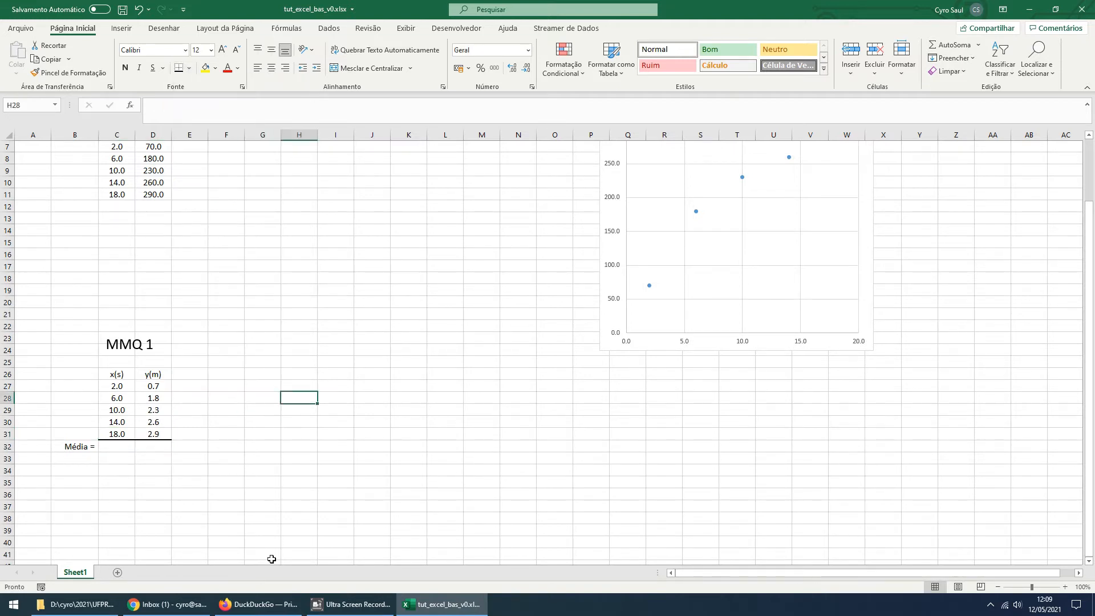
mouse_move(252, 599)
click(146, 493)
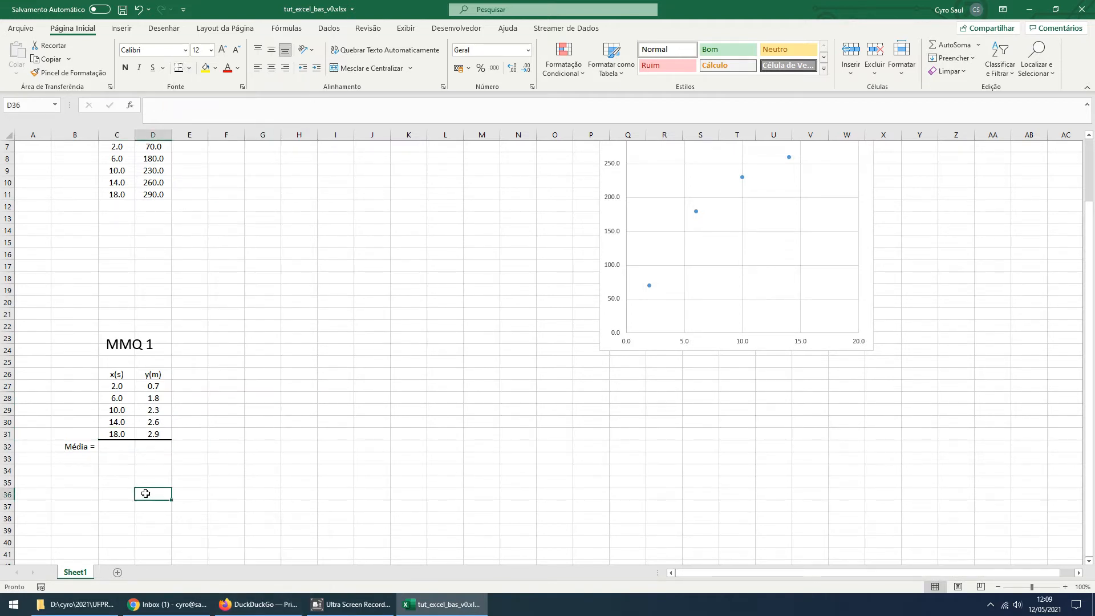
Start a formula in C32 and open the full function list filtered to the Estatística category
click(116, 448)
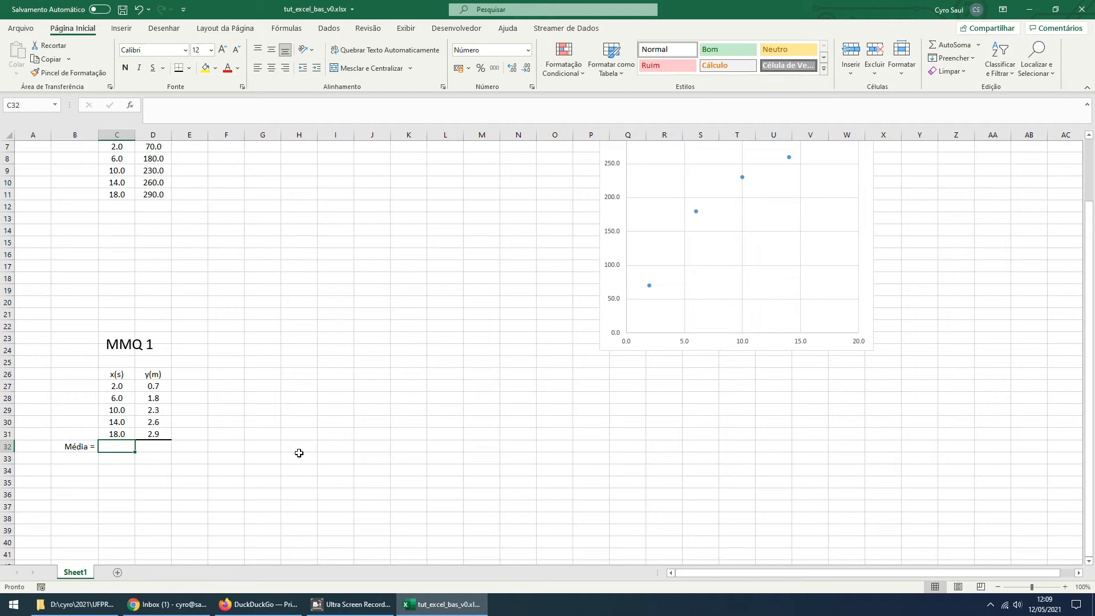
text(=)
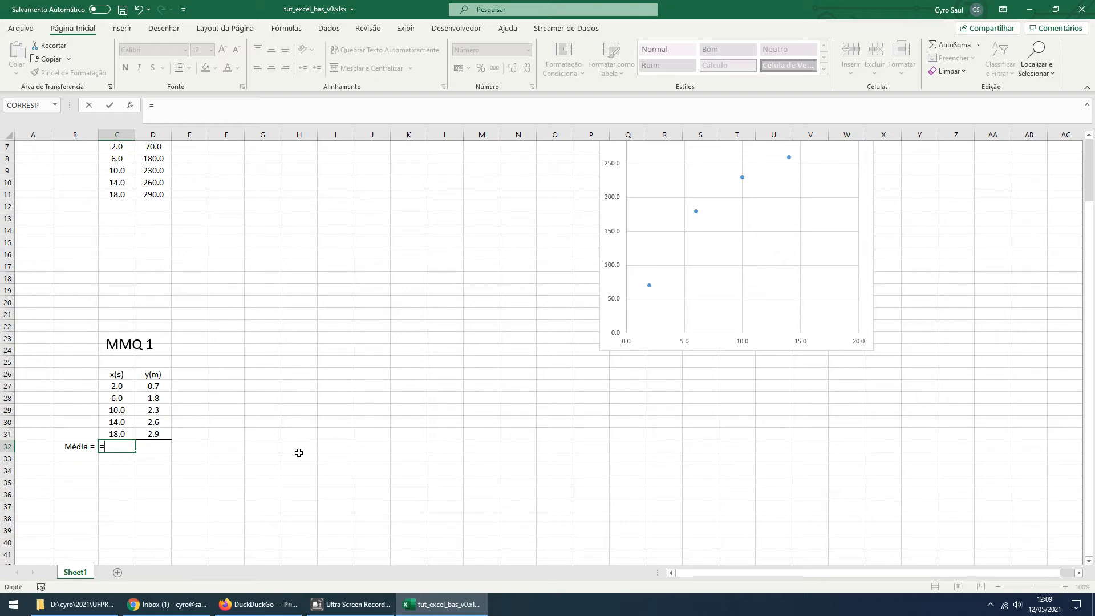
key(BackSpace)
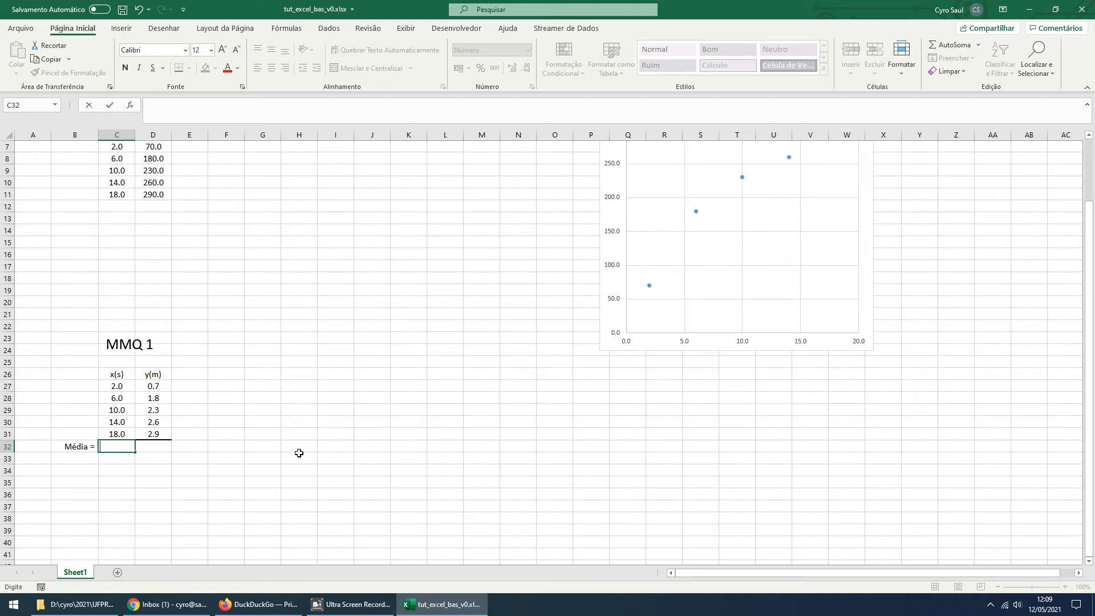
text(=)
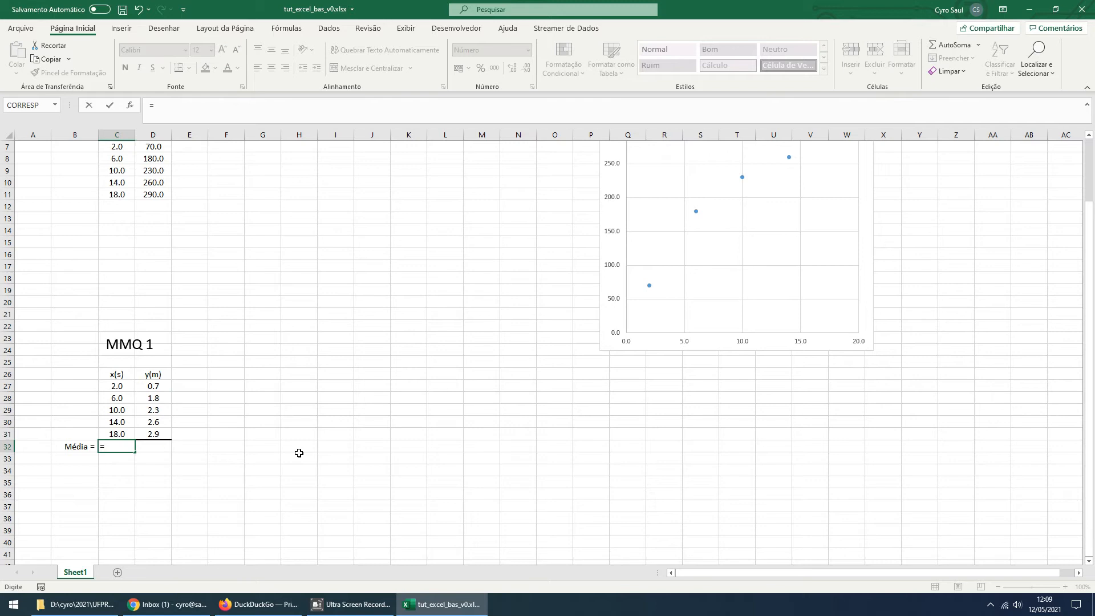
click(55, 106)
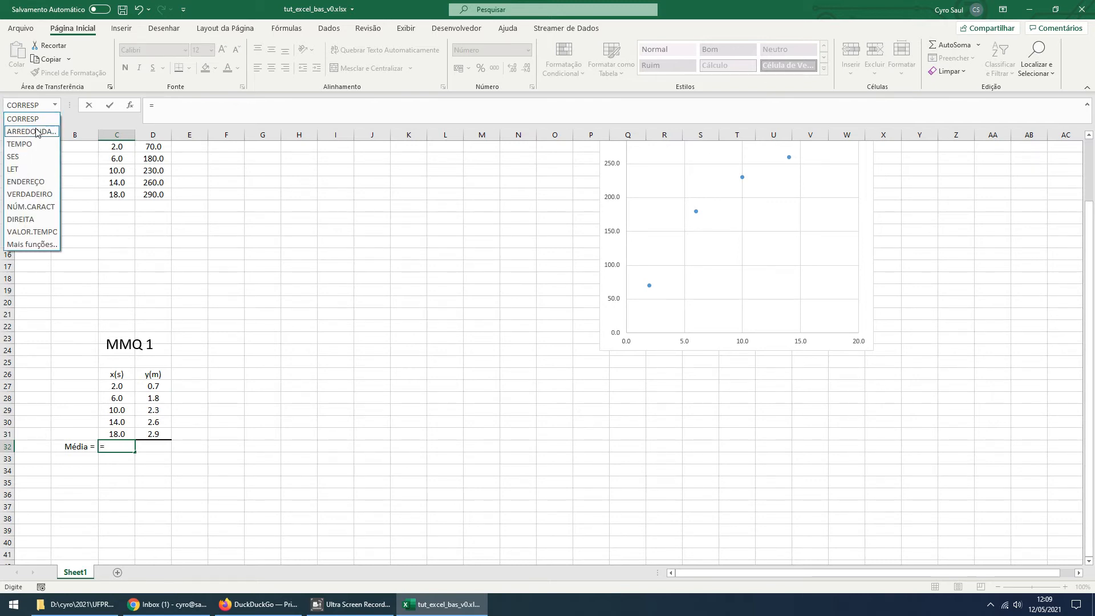
click(30, 246)
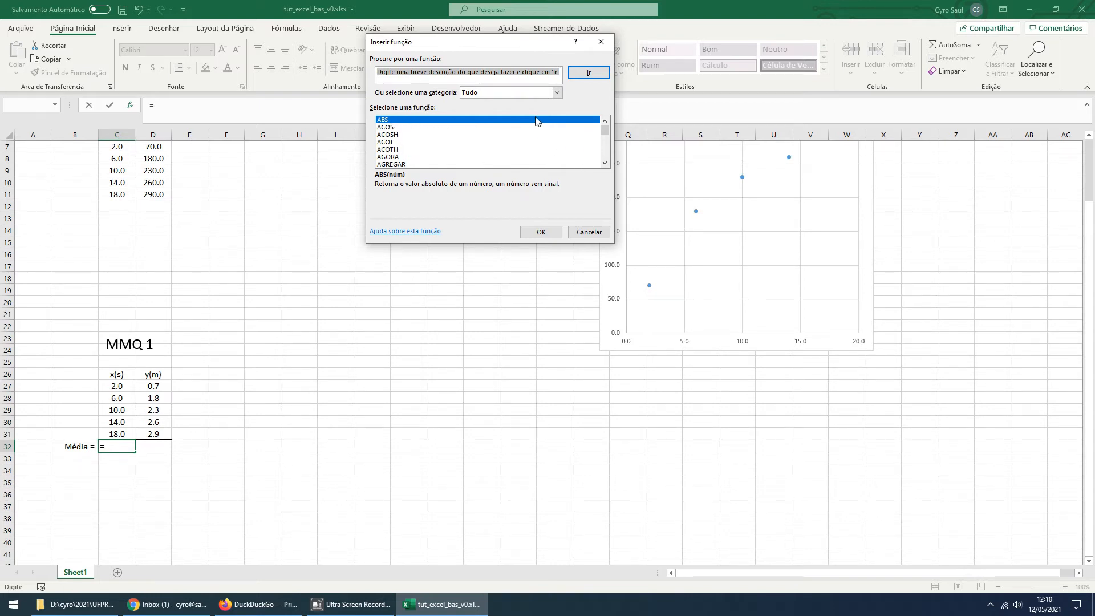
click(519, 94)
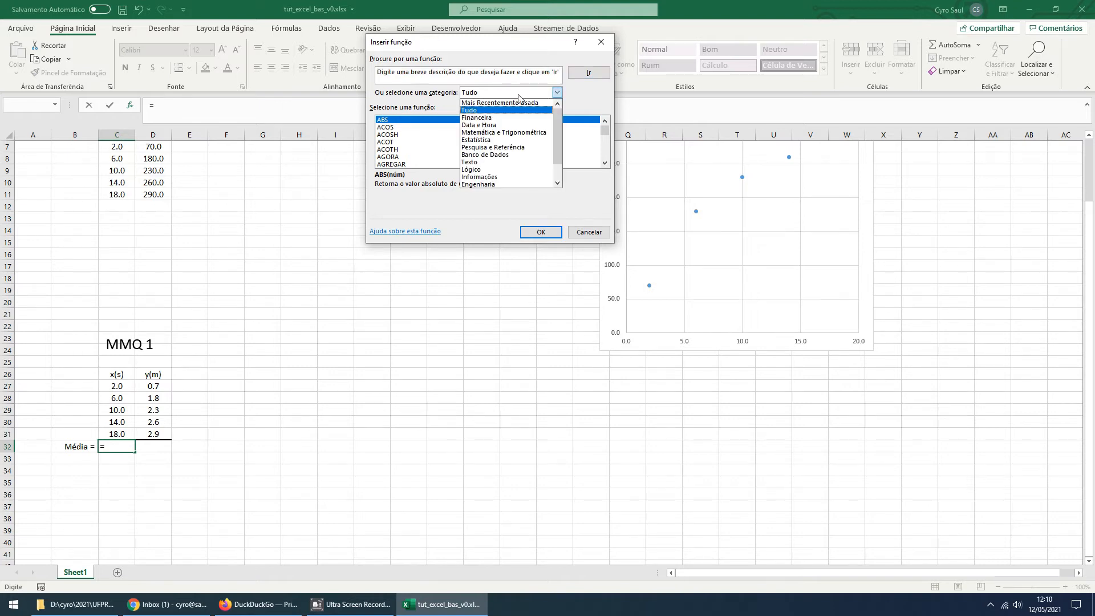
click(498, 140)
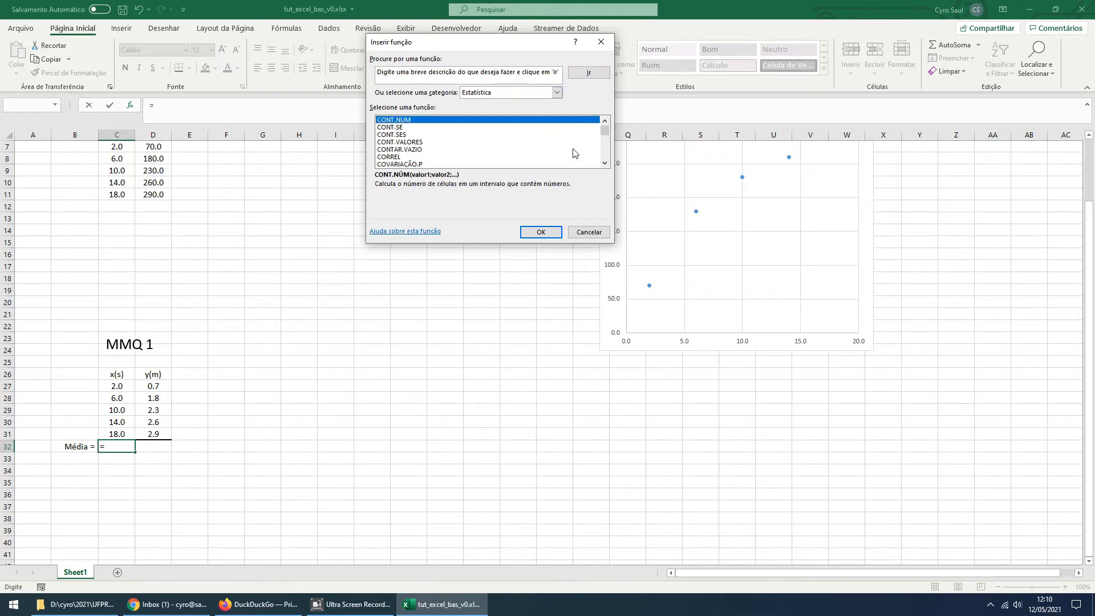
Choose the MÉDIA function and accept C27:C31 as its range to average the x(s) values in C32
click(605, 163)
click(604, 163)
click(605, 163)
click(605, 163)
click(605, 163)
click(605, 163)
click(605, 163)
click(604, 163)
click(605, 163)
click(604, 163)
click(605, 163)
click(605, 163)
click(605, 163)
click(604, 164)
click(605, 164)
click(604, 163)
click(605, 164)
click(605, 163)
click(605, 163)
click(604, 163)
click(604, 163)
click(604, 163)
click(604, 163)
click(604, 163)
click(605, 163)
click(604, 163)
click(605, 163)
click(605, 163)
click(605, 164)
click(604, 163)
click(604, 163)
click(605, 163)
click(605, 163)
click(605, 163)
click(605, 163)
click(604, 163)
click(604, 163)
click(604, 163)
click(604, 163)
click(604, 163)
click(605, 164)
click(604, 164)
click(604, 163)
click(604, 163)
click(605, 163)
click(605, 163)
click(605, 163)
click(605, 163)
click(604, 163)
click(605, 163)
click(605, 163)
click(605, 163)
click(604, 163)
click(605, 163)
click(605, 163)
click(605, 163)
click(605, 163)
click(605, 163)
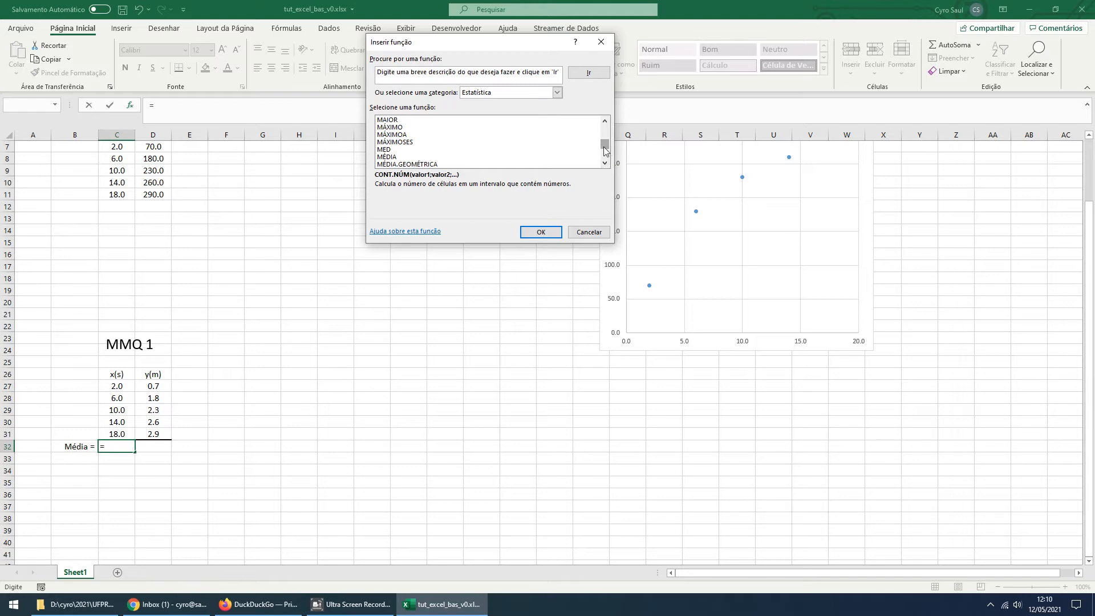
click(388, 157)
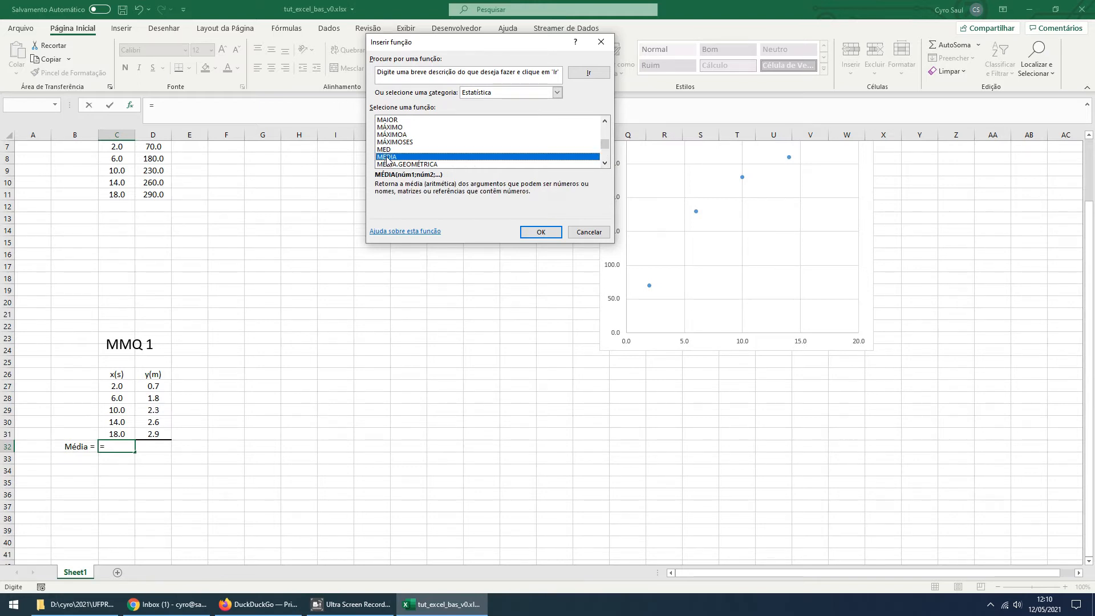
click(539, 232)
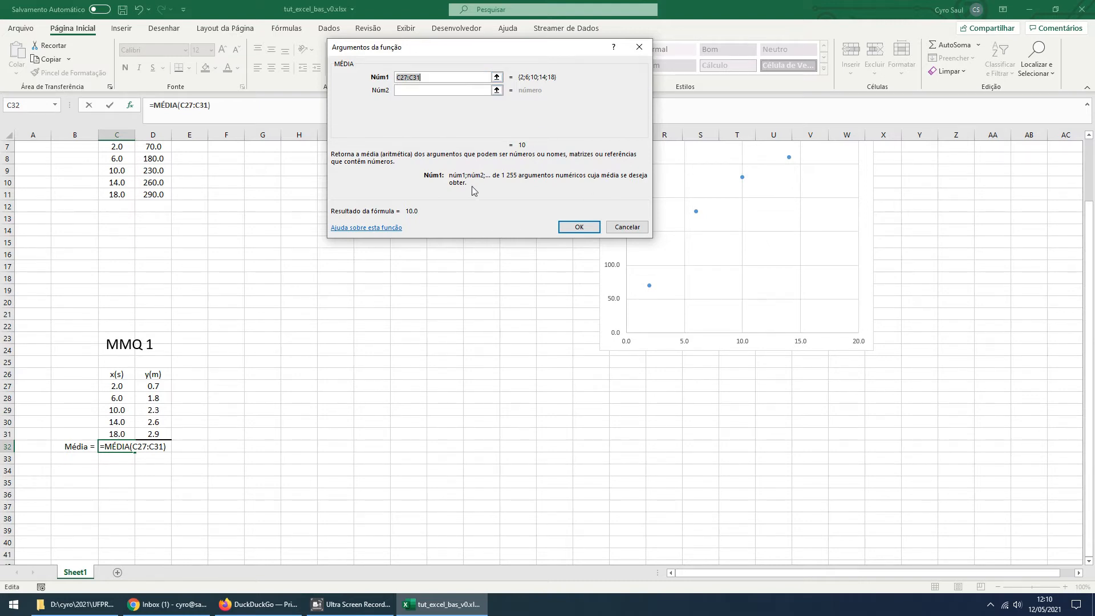
click(585, 232)
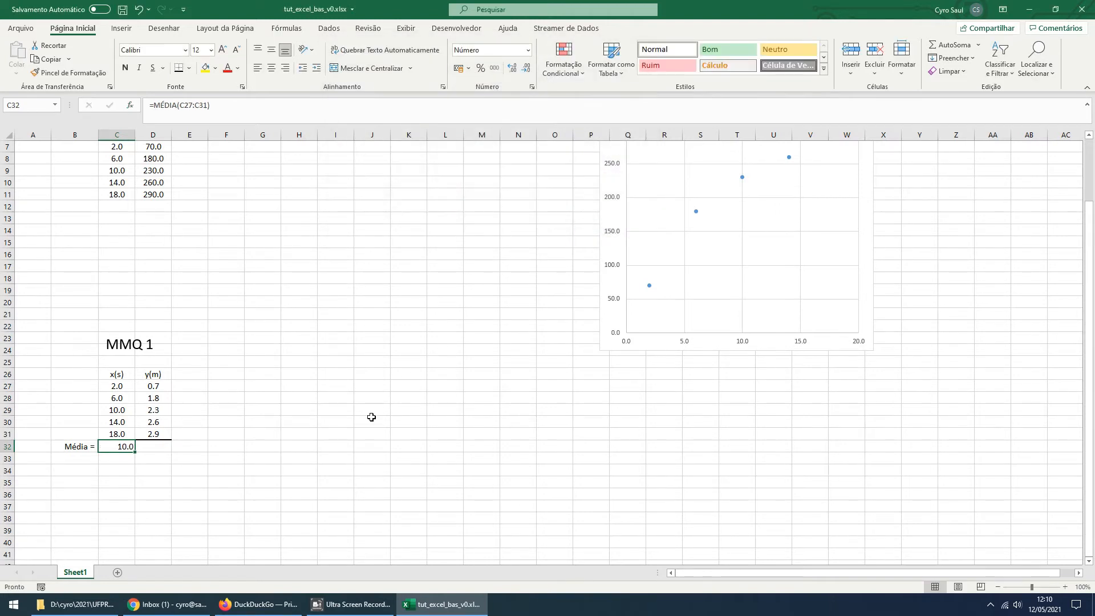
click(361, 431)
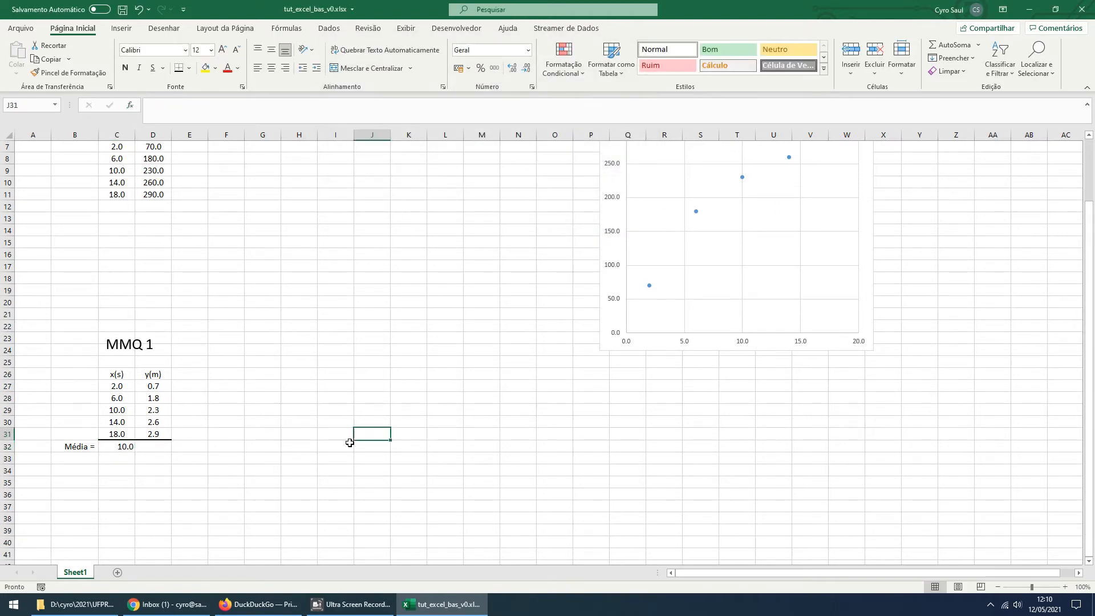
Enter the formula =MÉDIA(D27:D31) in D32 to average the y(m) values
click(161, 451)
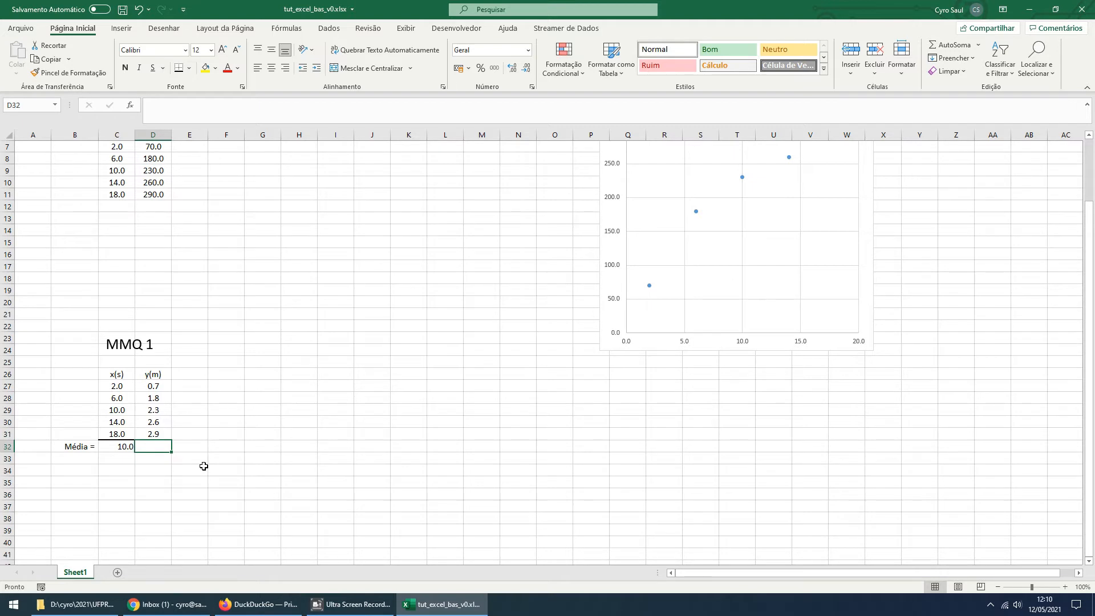
text(=)
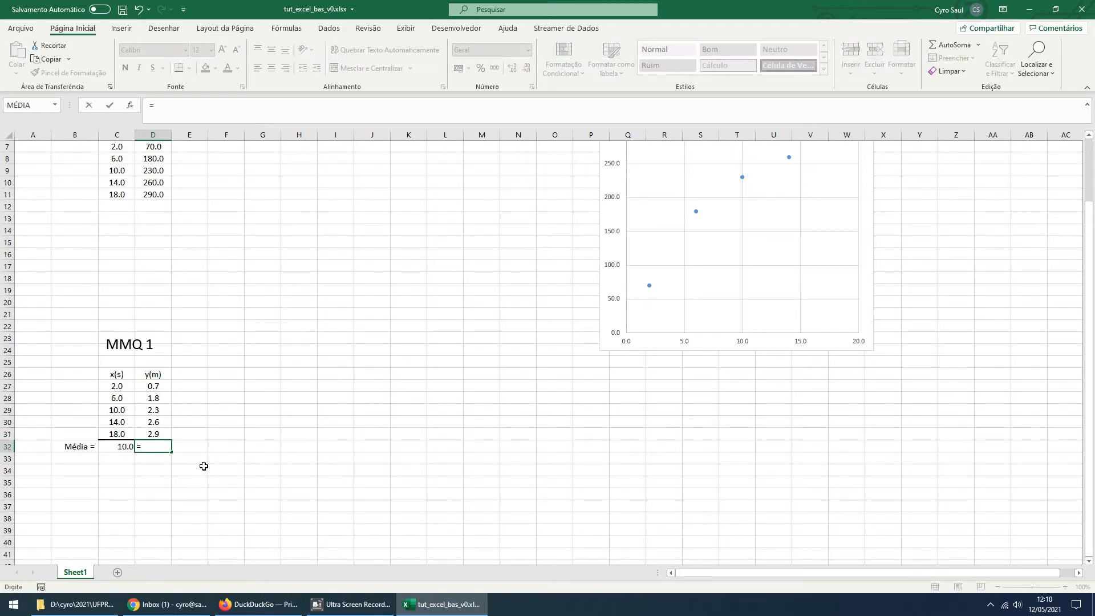
text(media()
drag(163, 388, 163, 431)
text())
key(Return)
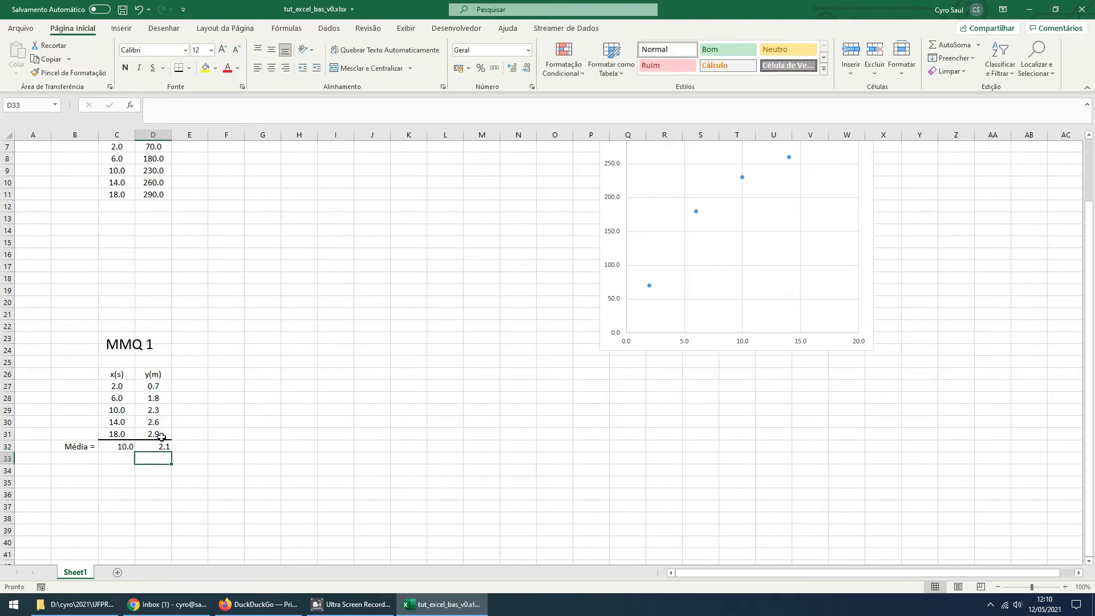
Center the two averages in C32:D32 horizontally
drag(124, 447, 156, 446)
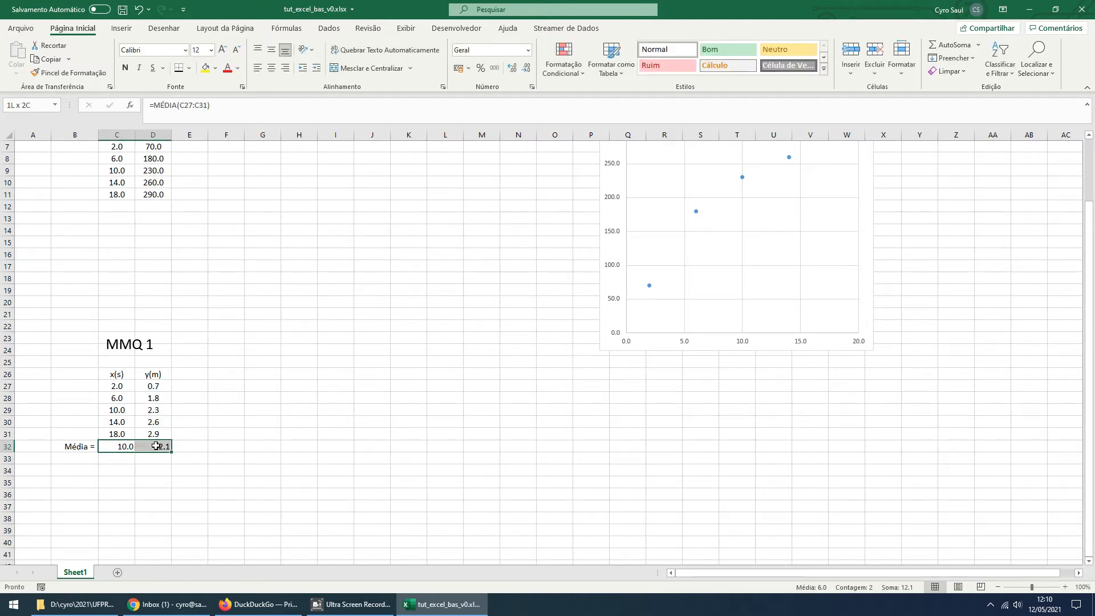
click(271, 69)
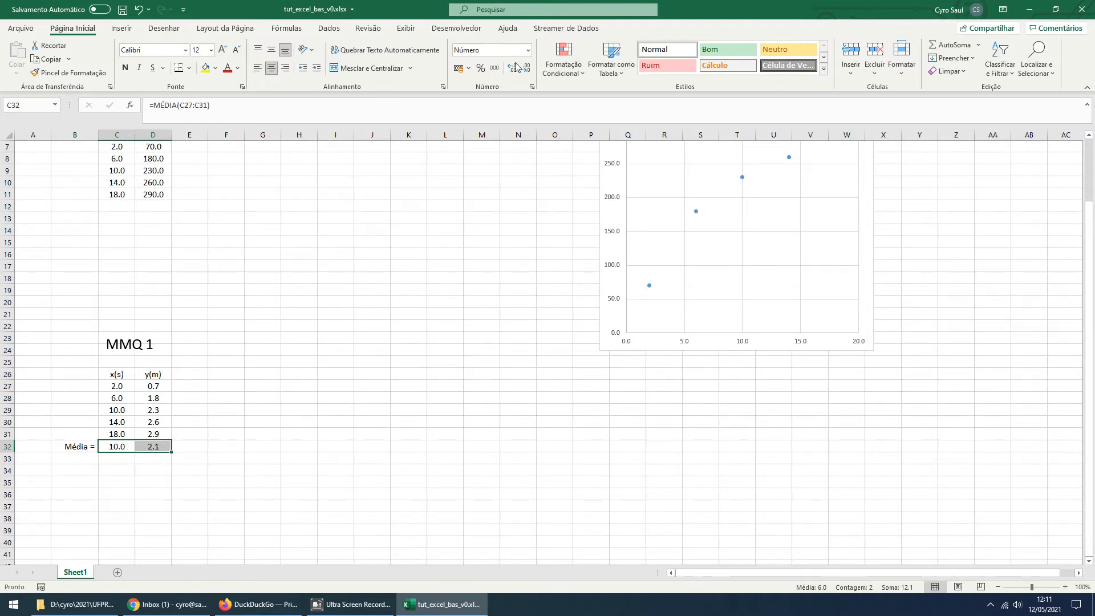
click(157, 485)
click(162, 446)
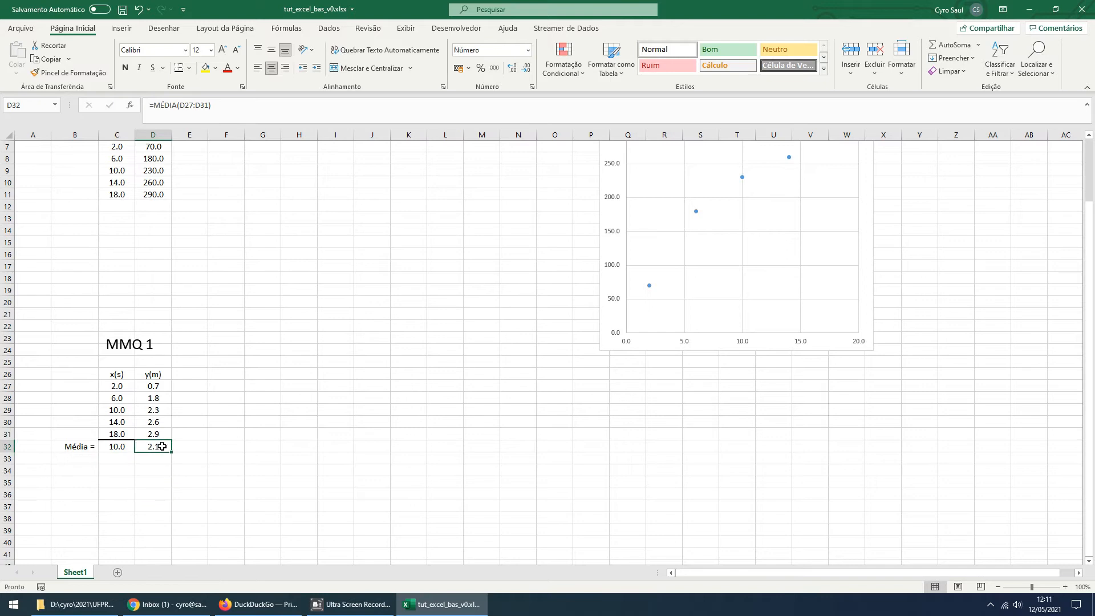
Display the y(m) average in D32 with two decimal places
click(513, 70)
click(513, 71)
click(530, 68)
click(278, 416)
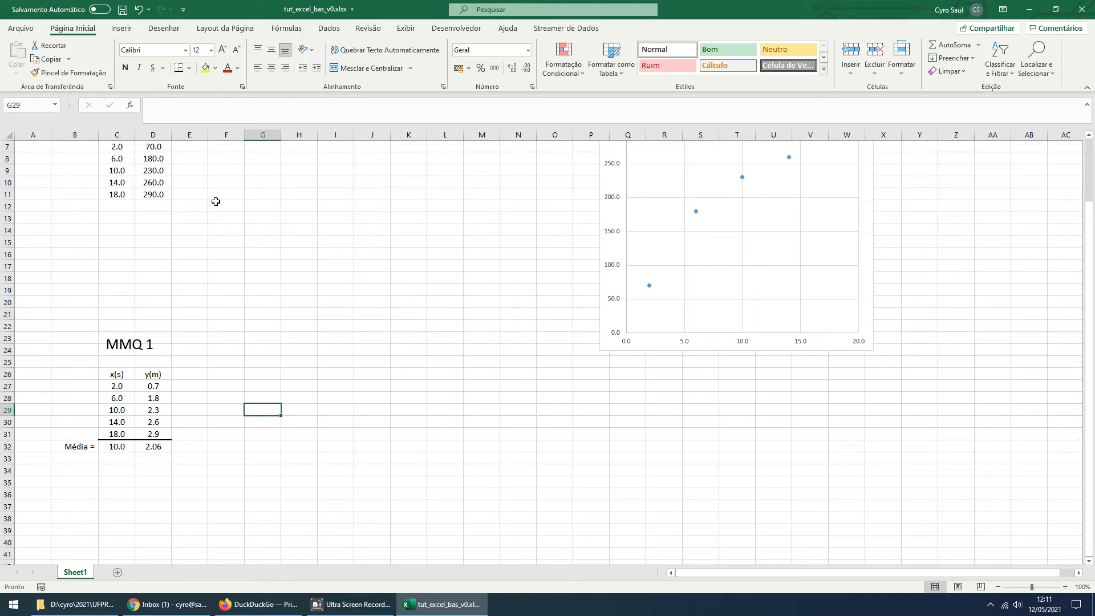
Widen columns E and F, then enter the header dx in E26 and center it horizontally
drag(207, 135, 266, 136)
click(193, 374)
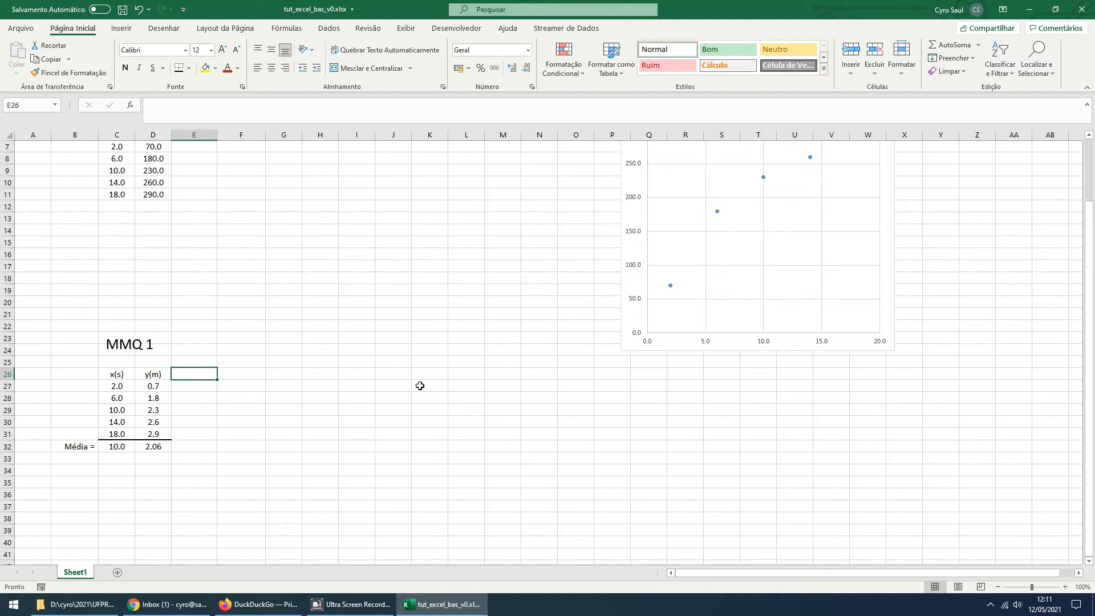
text(d)
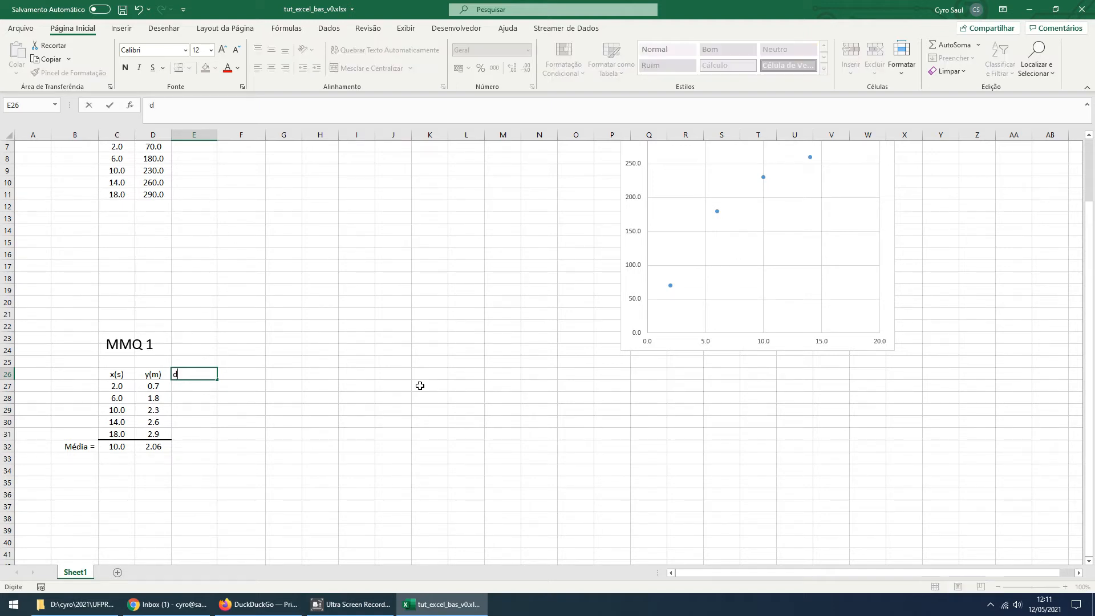
text(x)
click(324, 450)
click(200, 365)
click(197, 378)
click(271, 68)
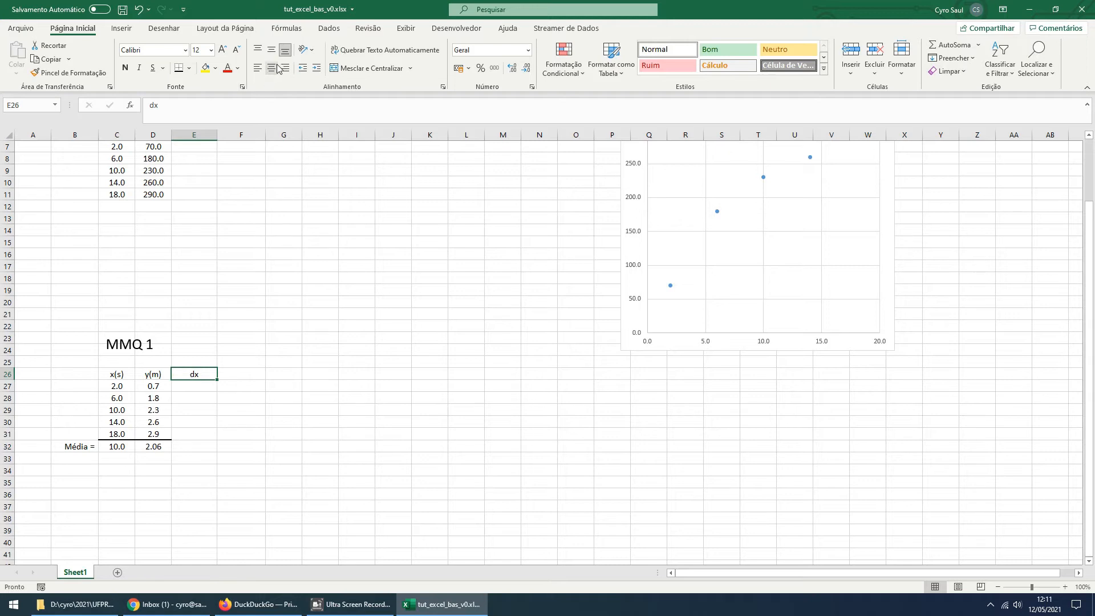
Change only the letter d of the E26 header to the Symbol font so it reads δx
double_click(194, 374)
click(183, 414)
double_click(194, 372)
click(190, 372)
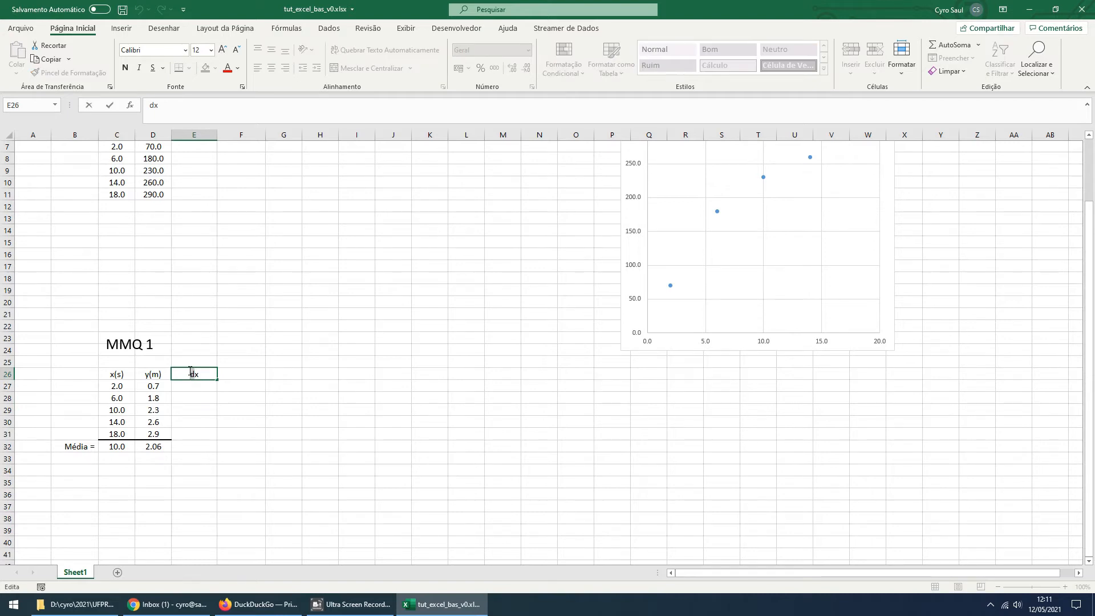
click(185, 51)
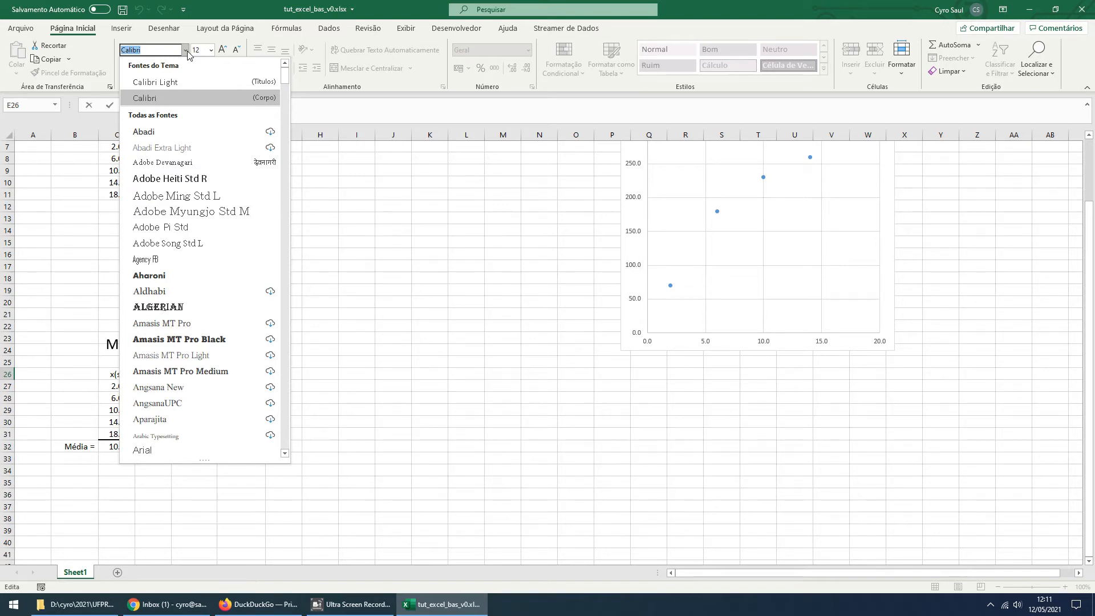
text(Symbol)
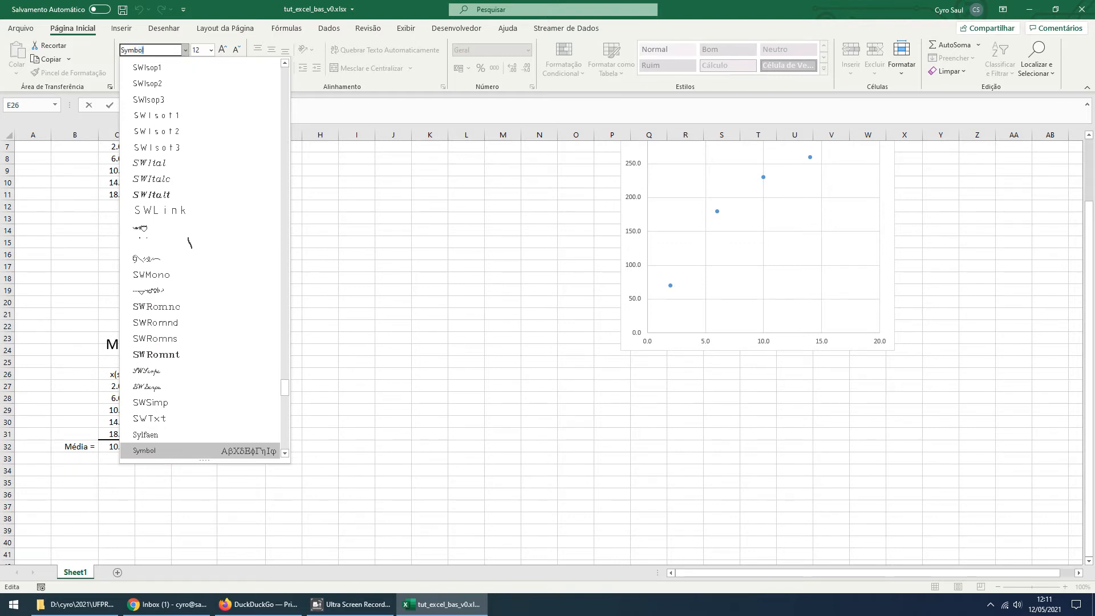
key(Return)
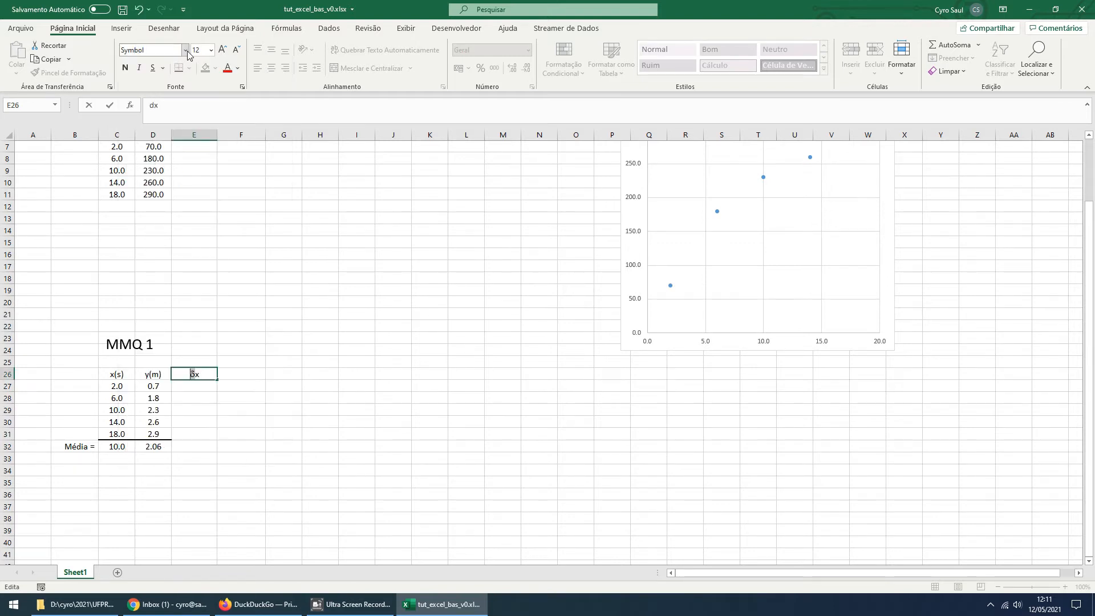
click(277, 444)
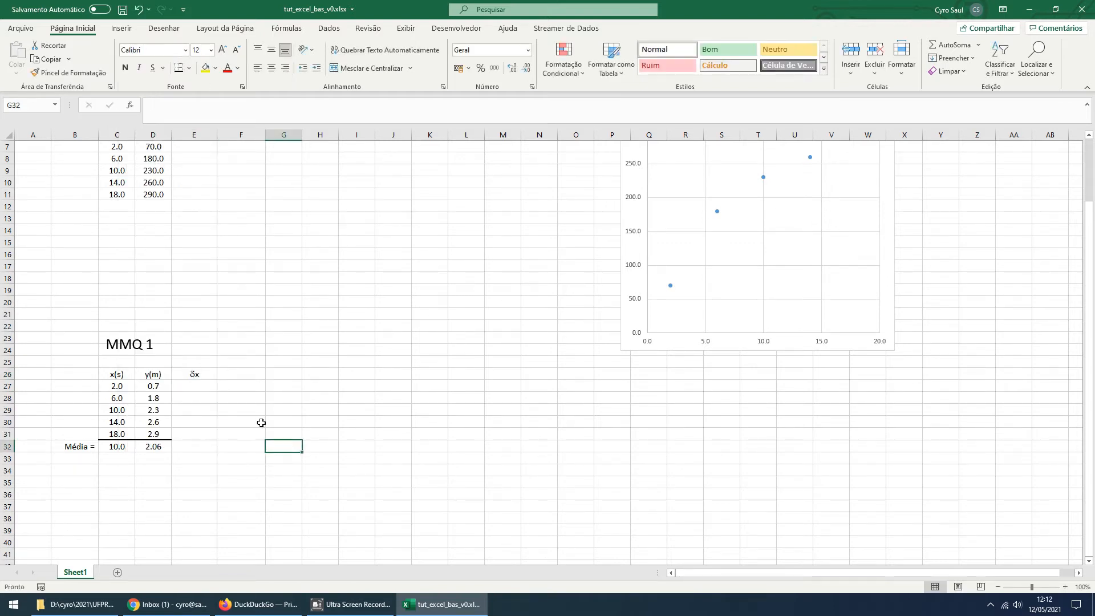
Copy the δx header from E26 into F26
click(196, 377)
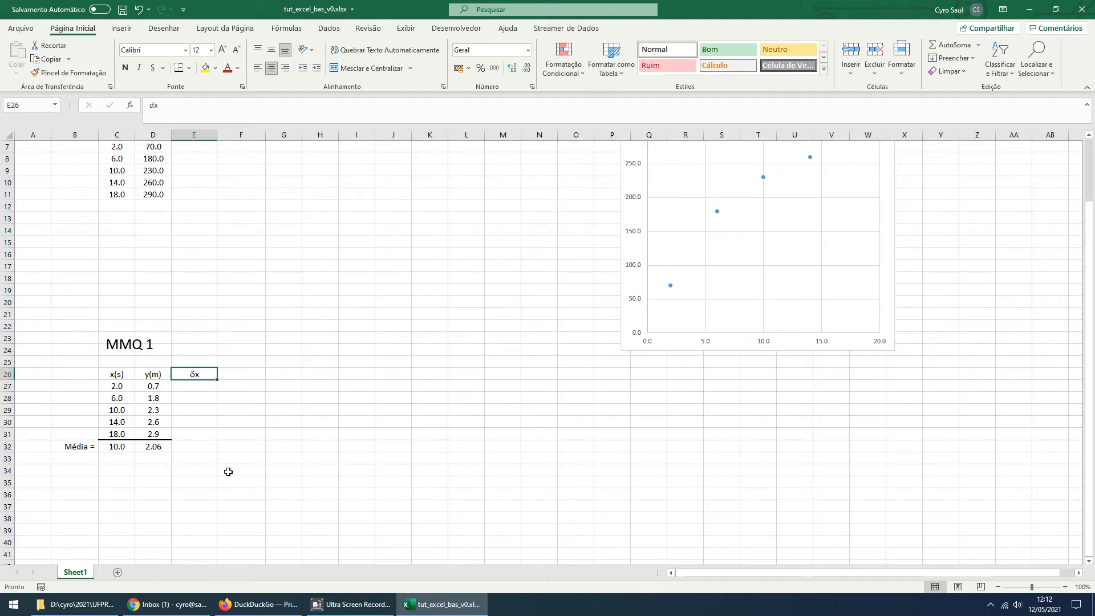
key(ctrl+c)
click(239, 376)
key(ctrl+v)
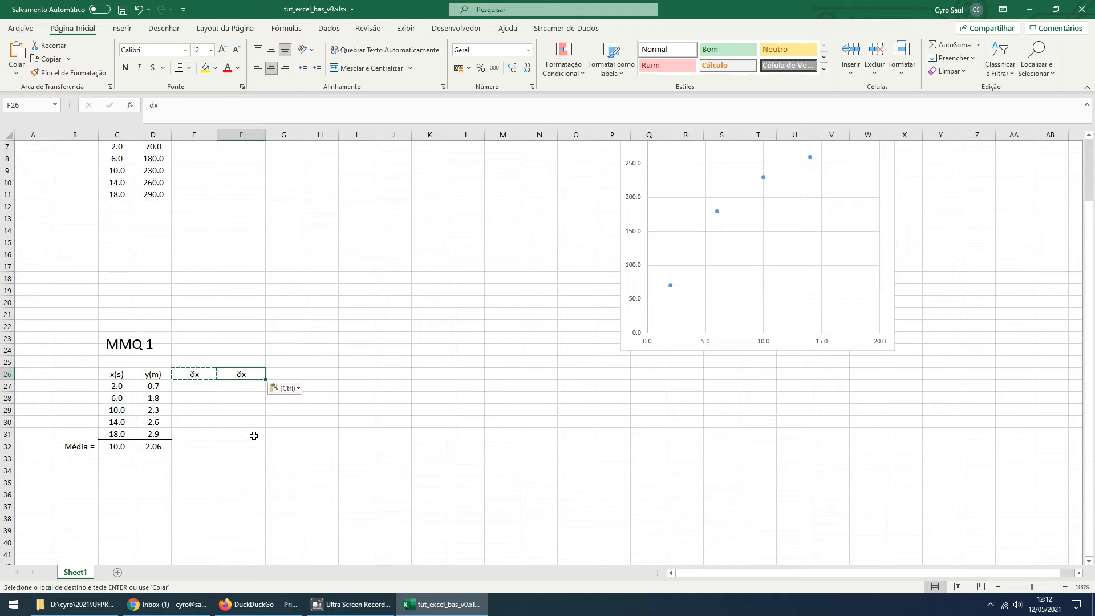
Edit the copied header in F26 to read δy, keeping the δ in the Symbol font
key(Delete)
text(dx)
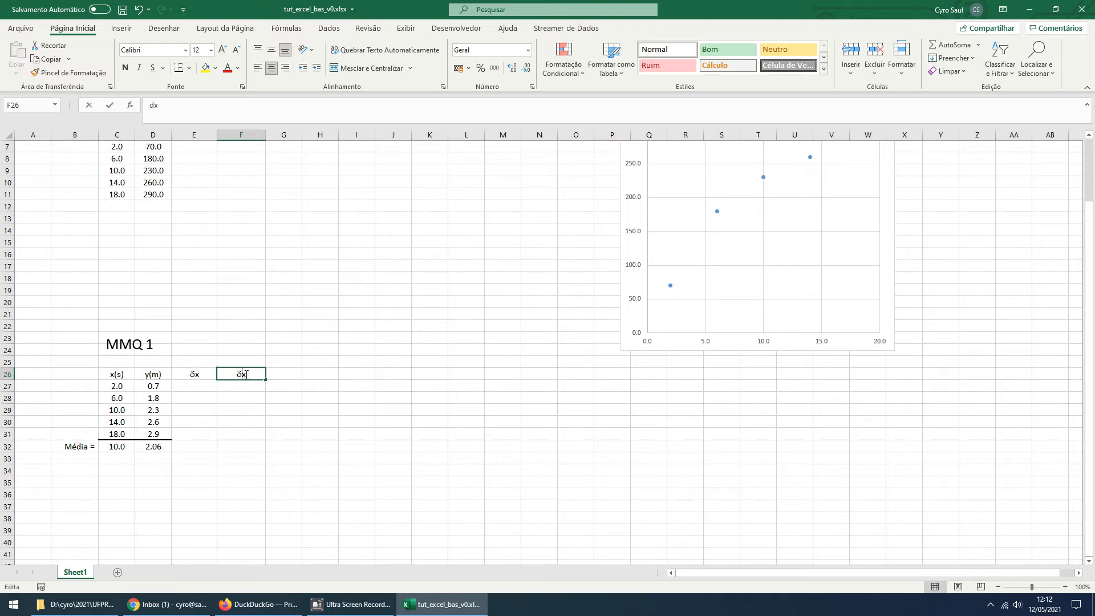
key(Right)
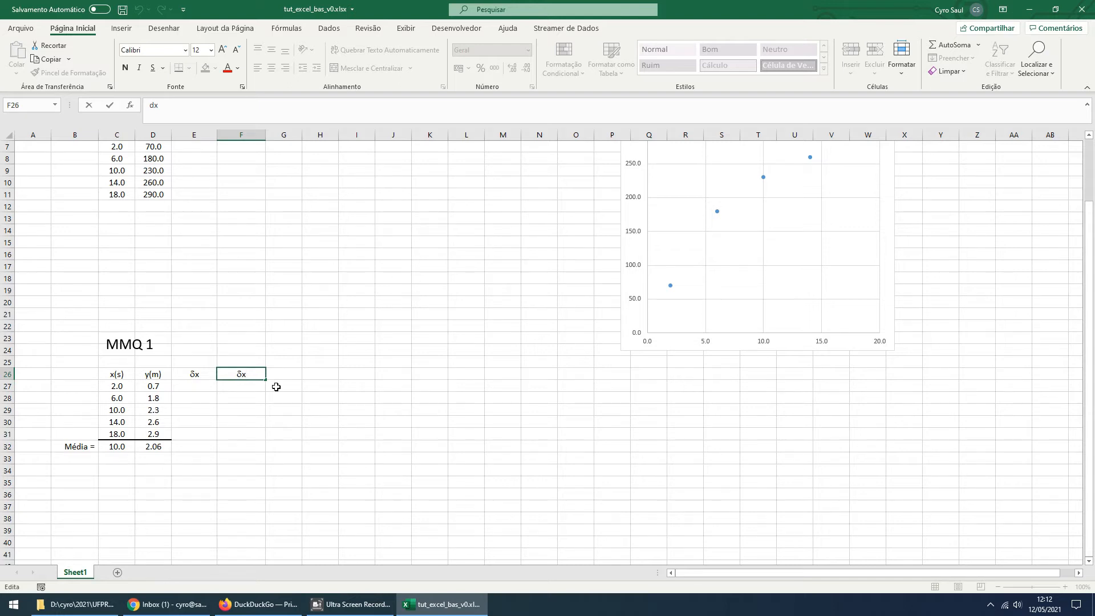
text(y)
key(Left)
key(BackSpace)
text(fdgsfrw)
key(BackSpace)
key(BackSpace)
key(BackSpace)
key(BackSpace)
key(BackSpace)
key(BackSpace)
key(BackSpace)
key(Right)
click(276, 386)
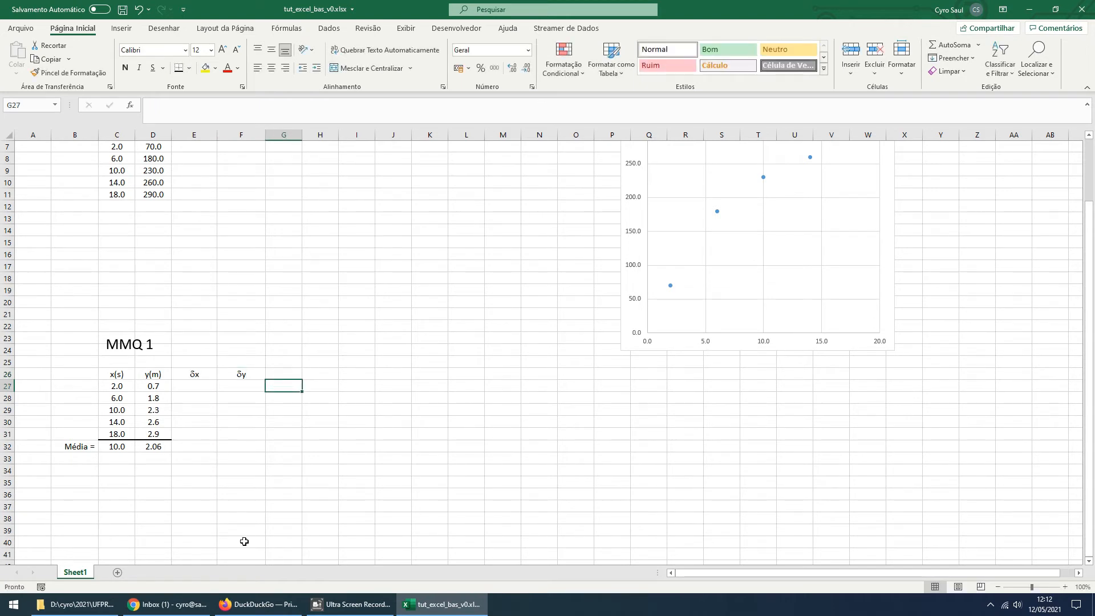
Enter the deviation formula =(C27-C32) in E27 and center the cell horizontally
click(202, 388)
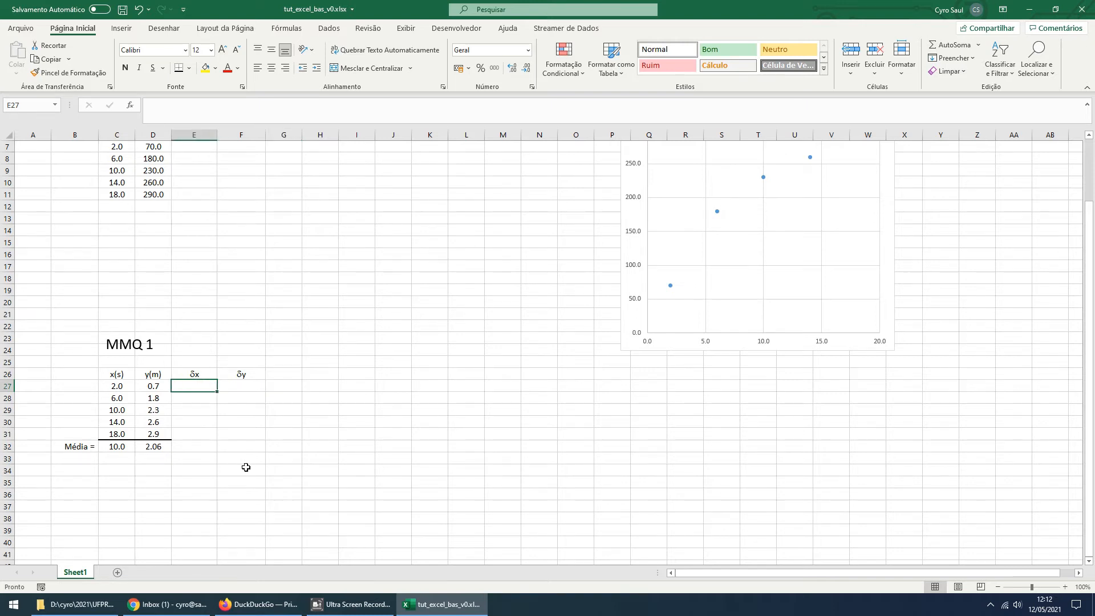
text(=()
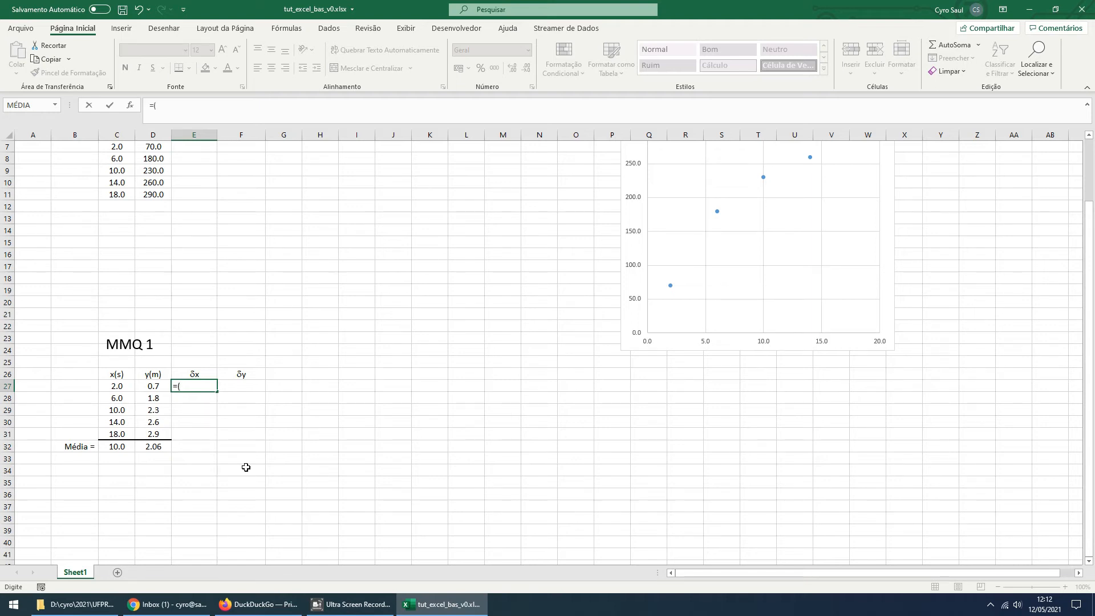
click(117, 386)
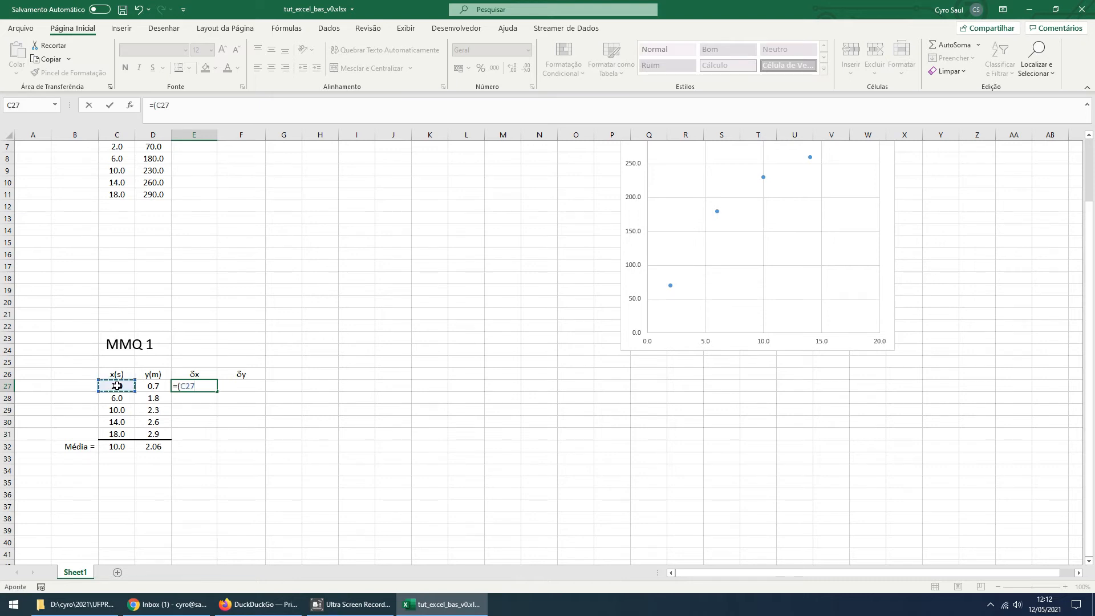
text(-)
click(117, 448)
text())
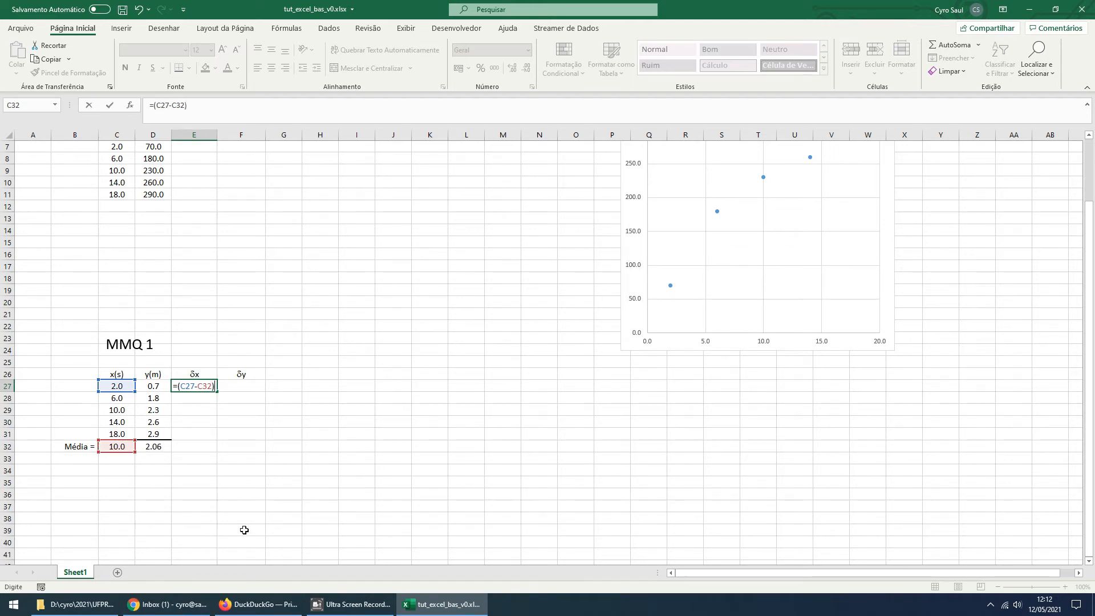
key(Return)
key(Up)
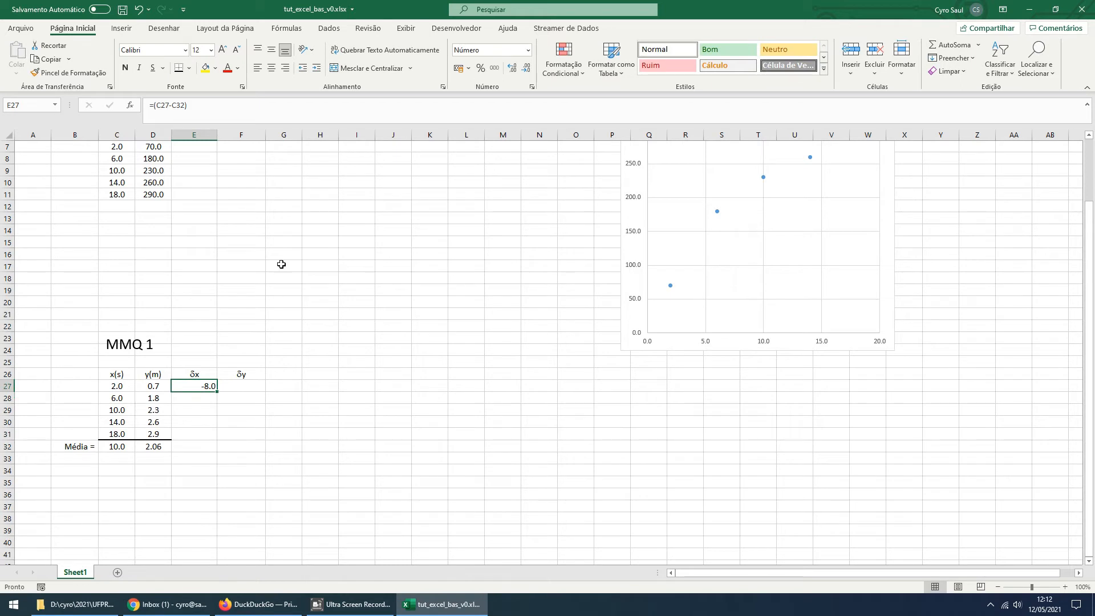
click(271, 69)
Fill the E27 formula down to E28 and correct its shifted reference so it reads =(C28-C32)
drag(218, 394, 216, 401)
click(208, 436)
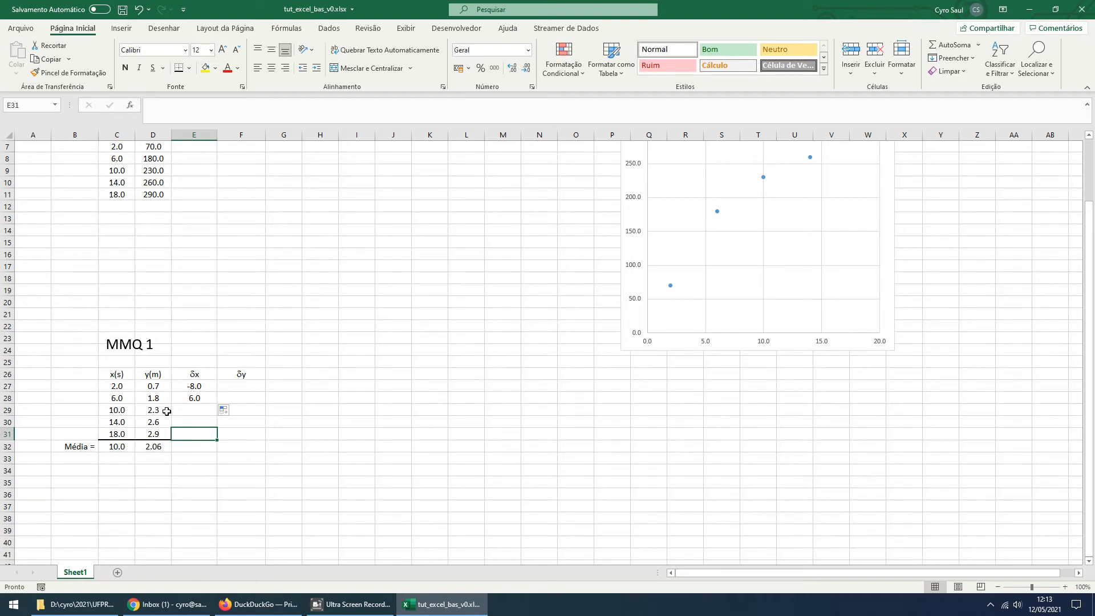
click(188, 400)
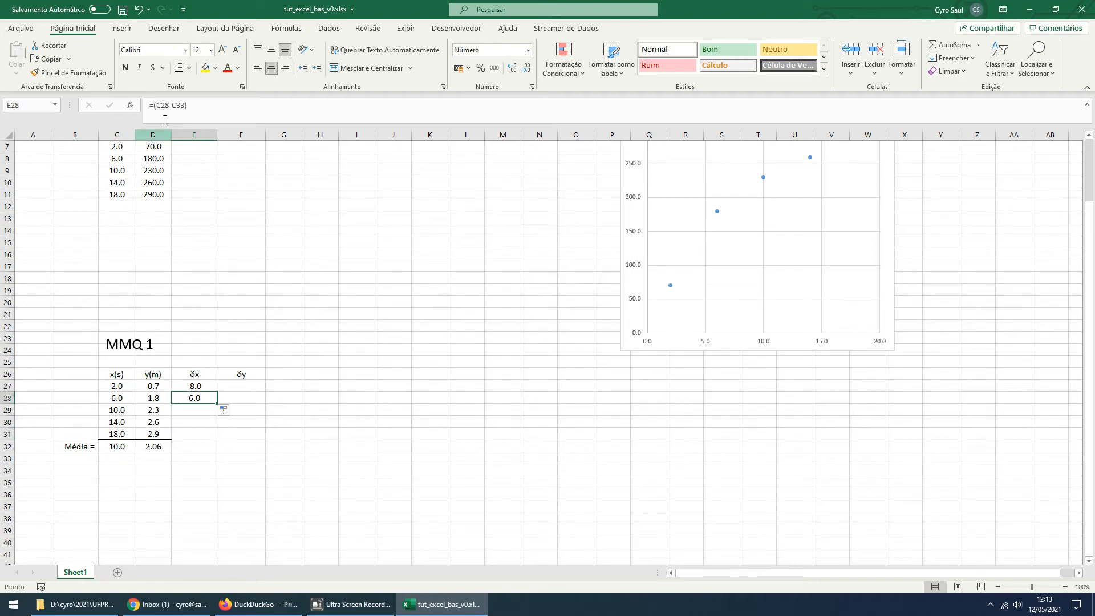
key(F2)
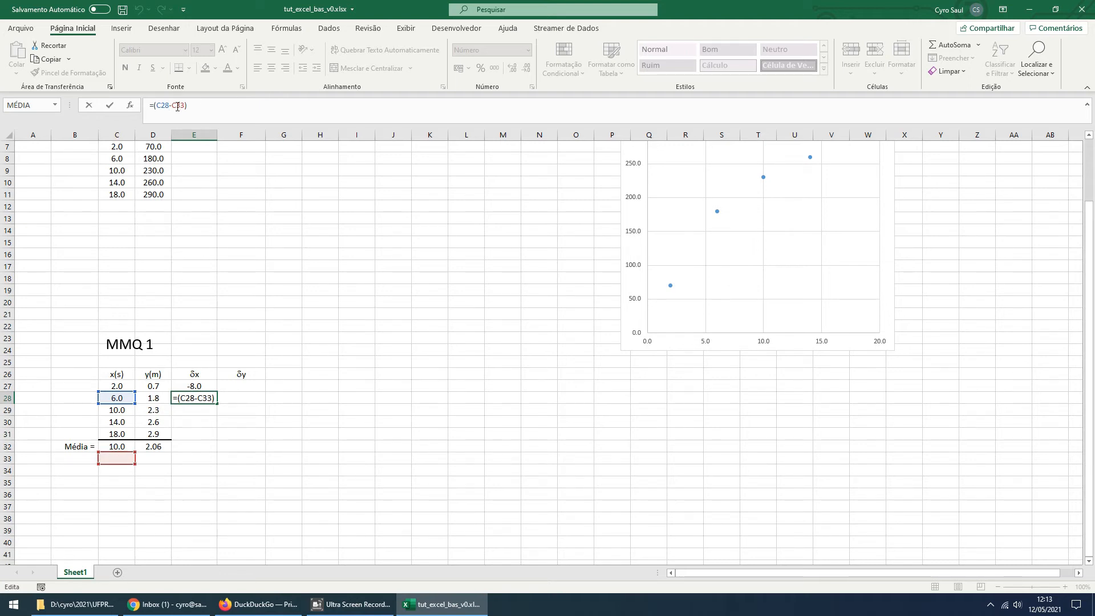
drag(179, 105, 187, 105)
text(32)
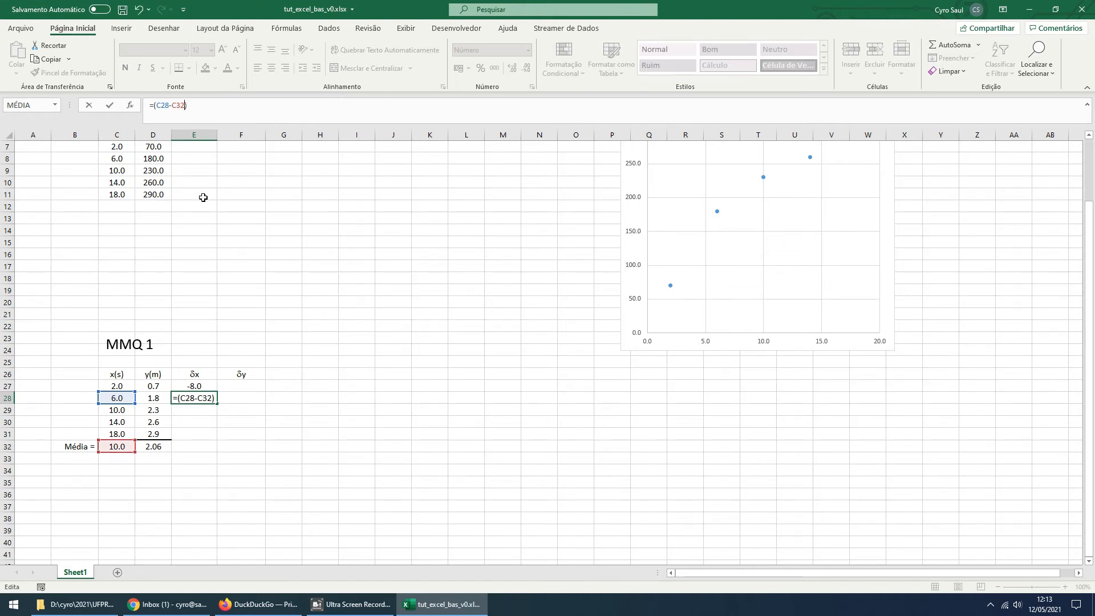
key(Return)
key(Up)
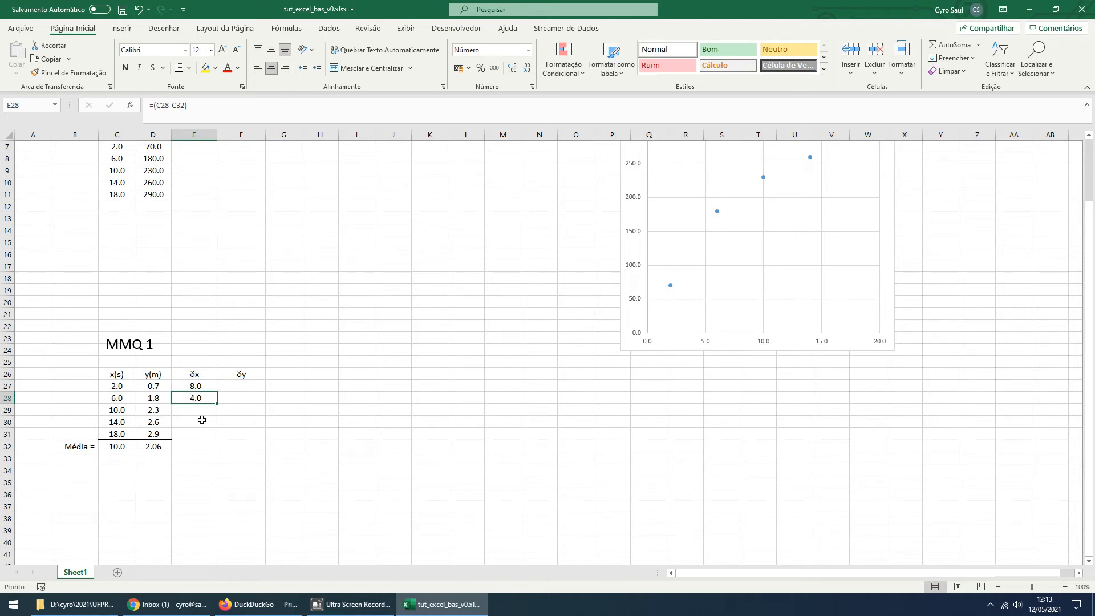
Make the average reference in E27 absolute so the formula reads =(C27-$C$32)
click(206, 387)
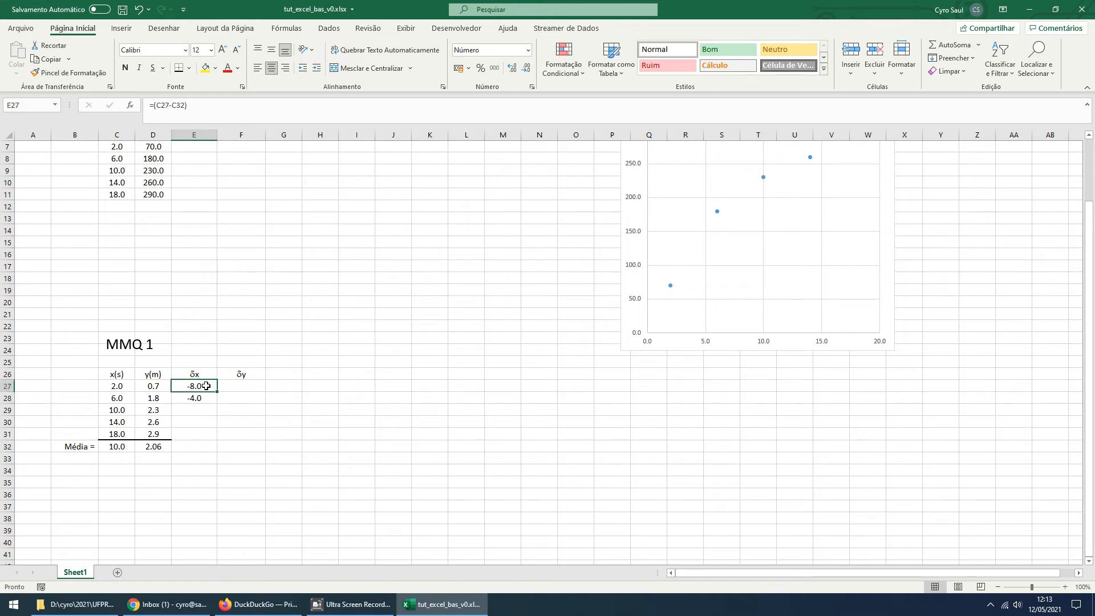
click(178, 106)
click(172, 117)
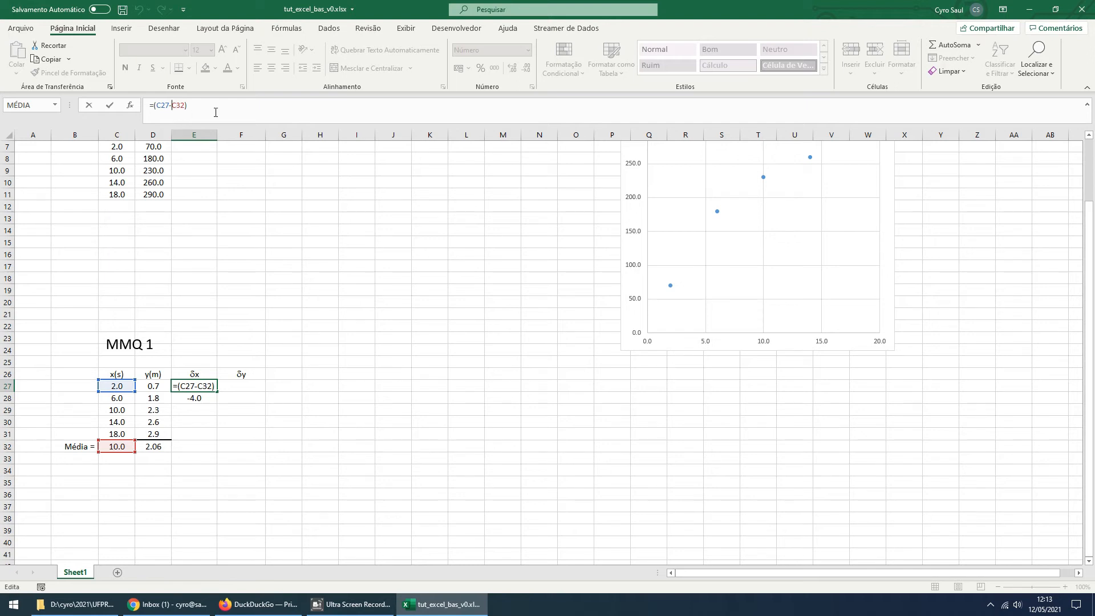
text($)
text($)
key(Return)
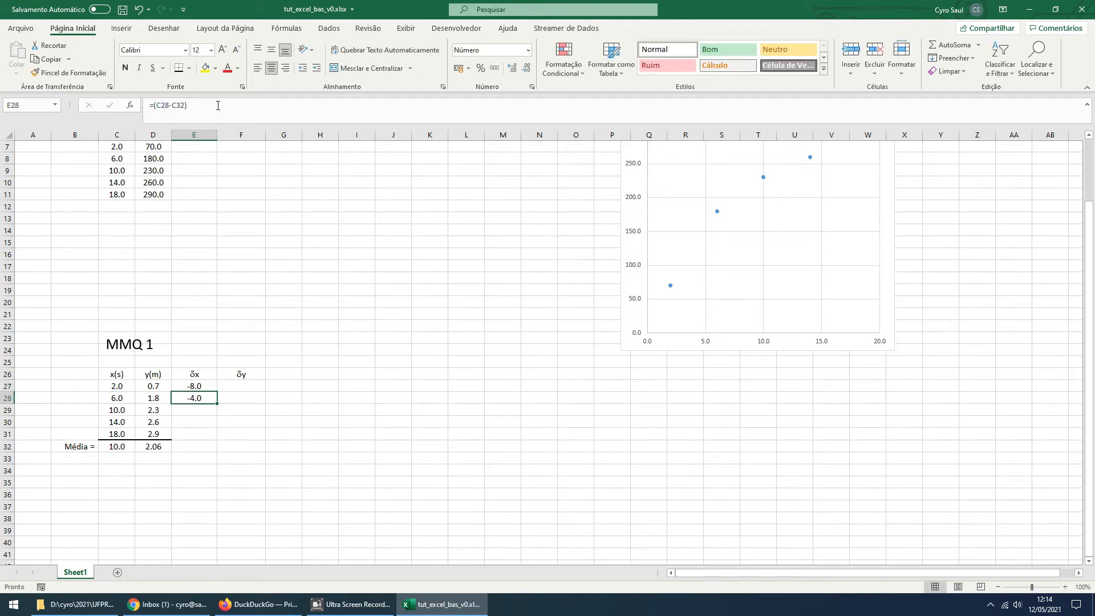
Fill the E27 formula down through E31 and check the cell references used in E31
click(206, 383)
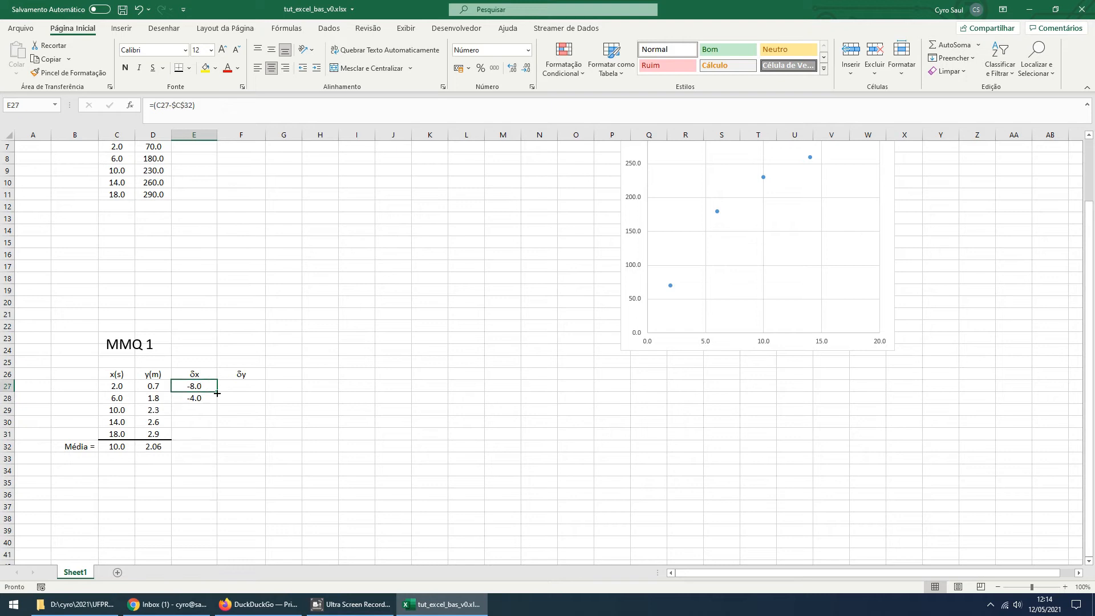
drag(217, 393, 209, 444)
click(220, 518)
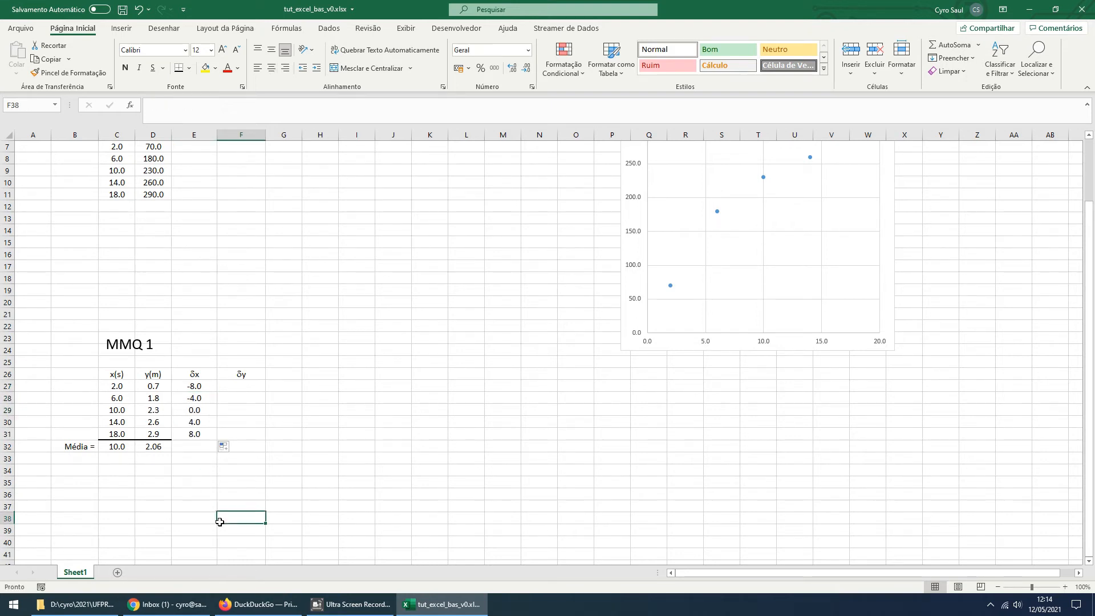
click(201, 436)
key(F2)
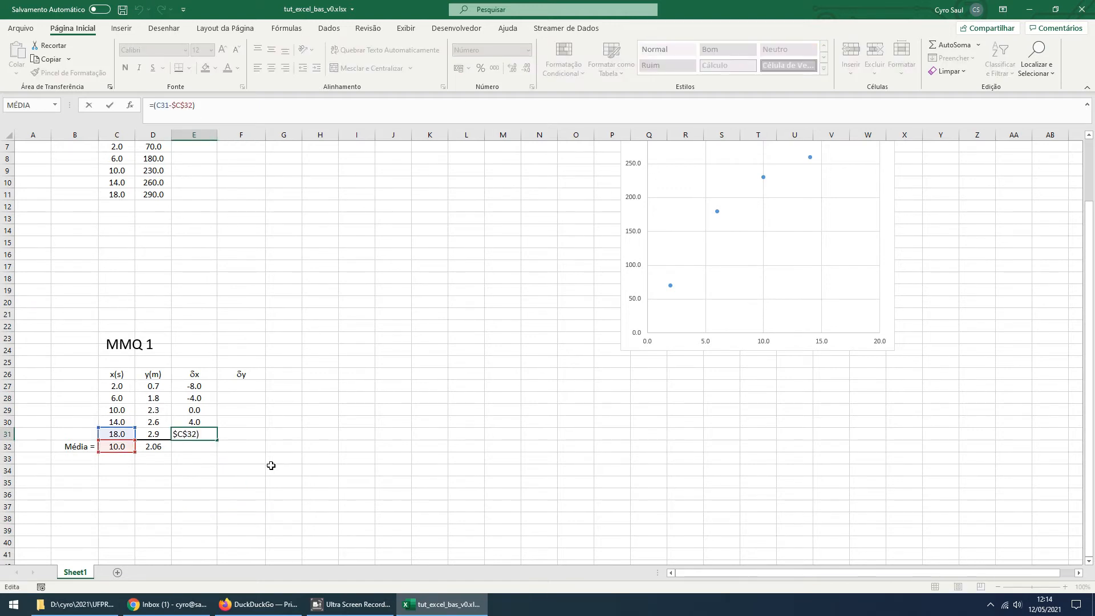
key(Escape)
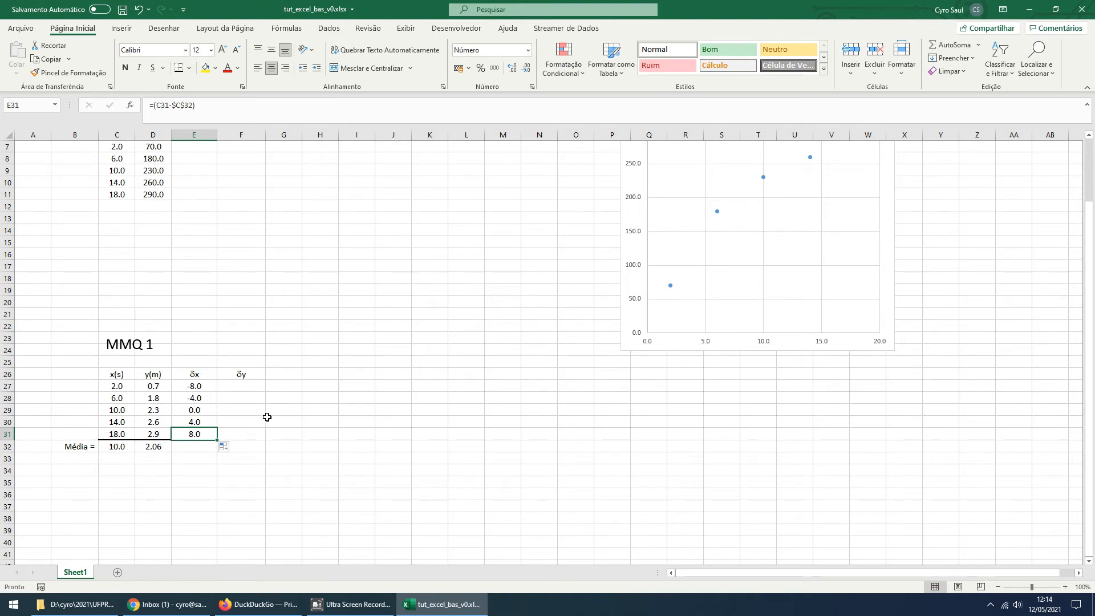
Enter the δy deviation formula =(D27-D32) in F27, subtracting the y(m) average from the first y value
click(252, 386)
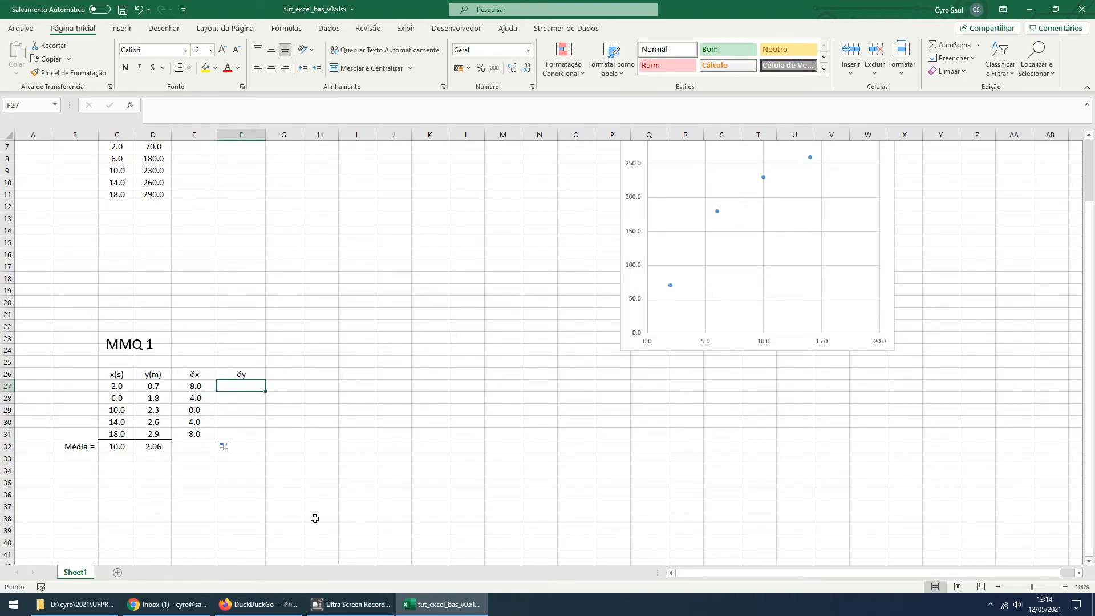
text(=)
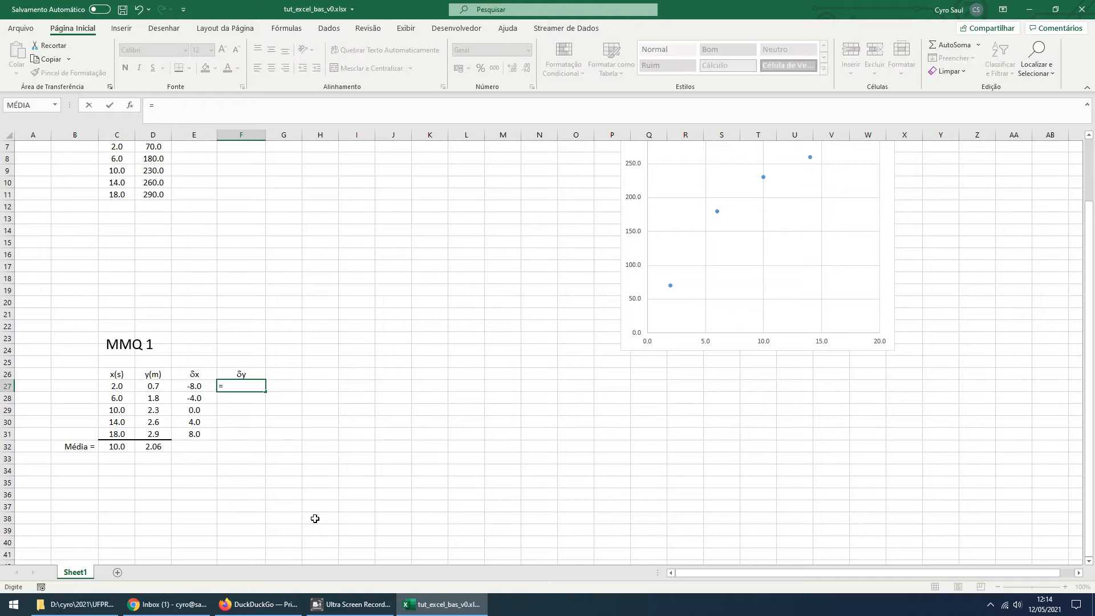
text(()
key(Left)
key(Left)
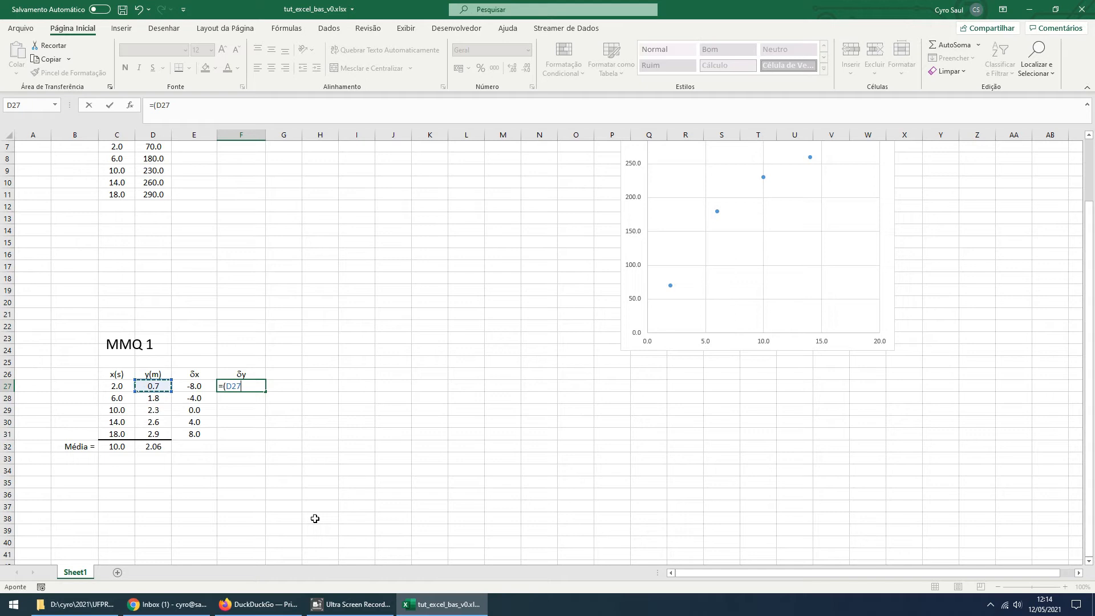
text(-)
key(Left)
key(Left)
key(Down)
key(Down)
key(Down)
key(Down)
key(Down)
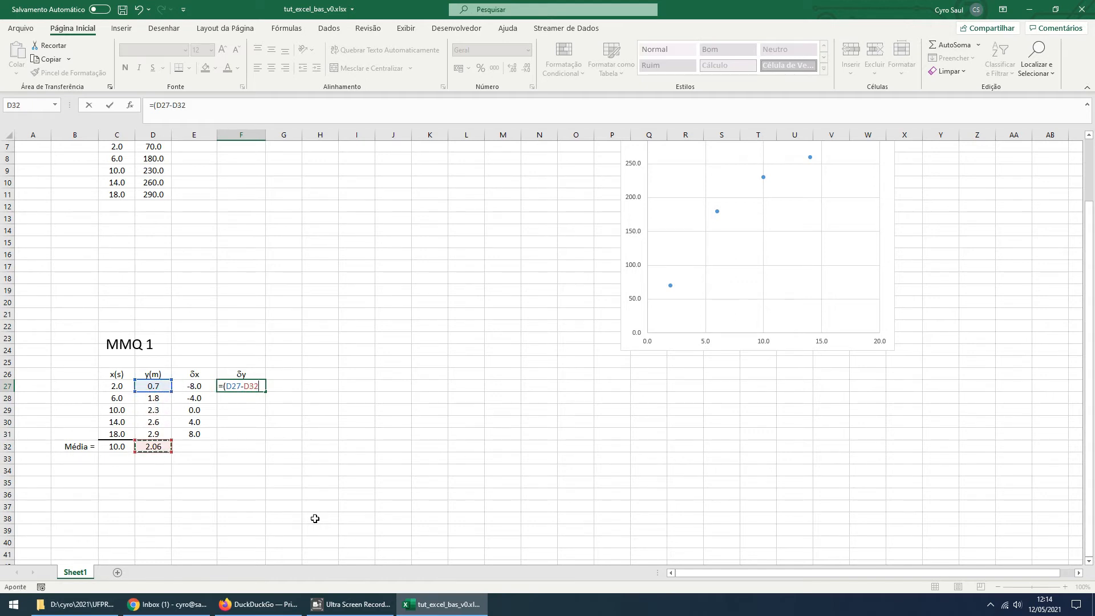
text())
Make the average reference absolute so F27 reads =(D27-$D$32), and center the cell horizontally
click(255, 386)
key(F4)
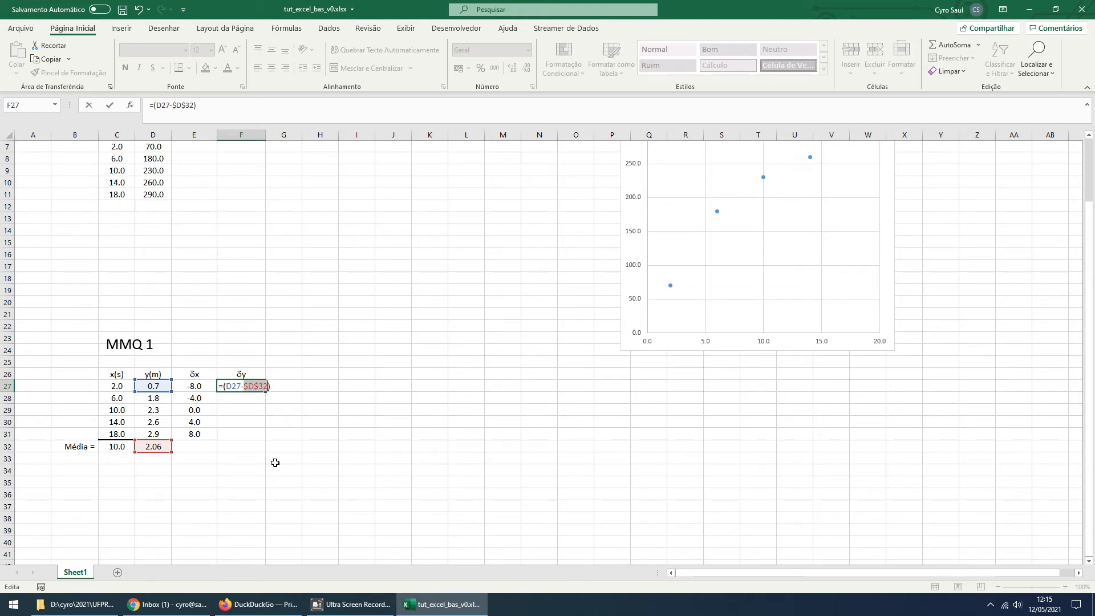
key(F4)
key(F4)
key(F4)
key(F4)
key(Return)
click(260, 387)
click(270, 72)
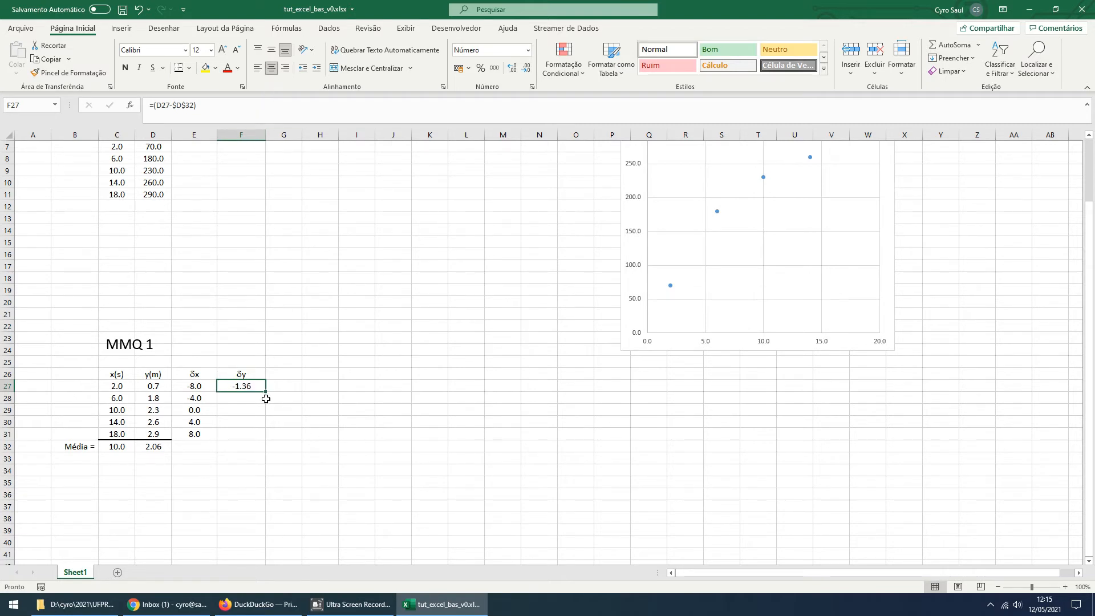
Fill the F27 formula down through F31 and check the cell references used in F31
drag(265, 392, 263, 440)
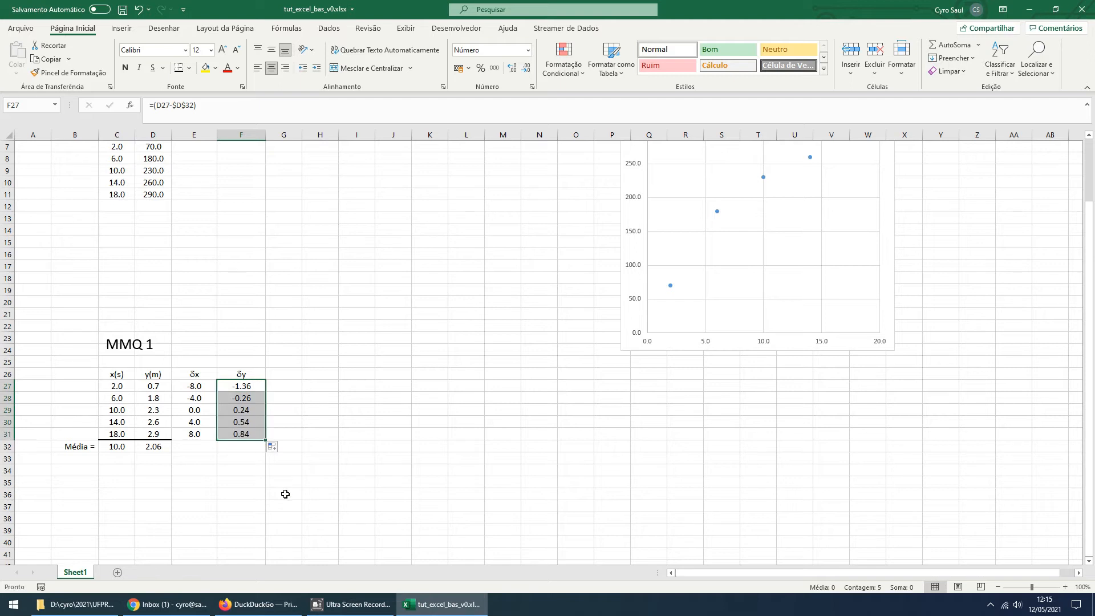
click(252, 434)
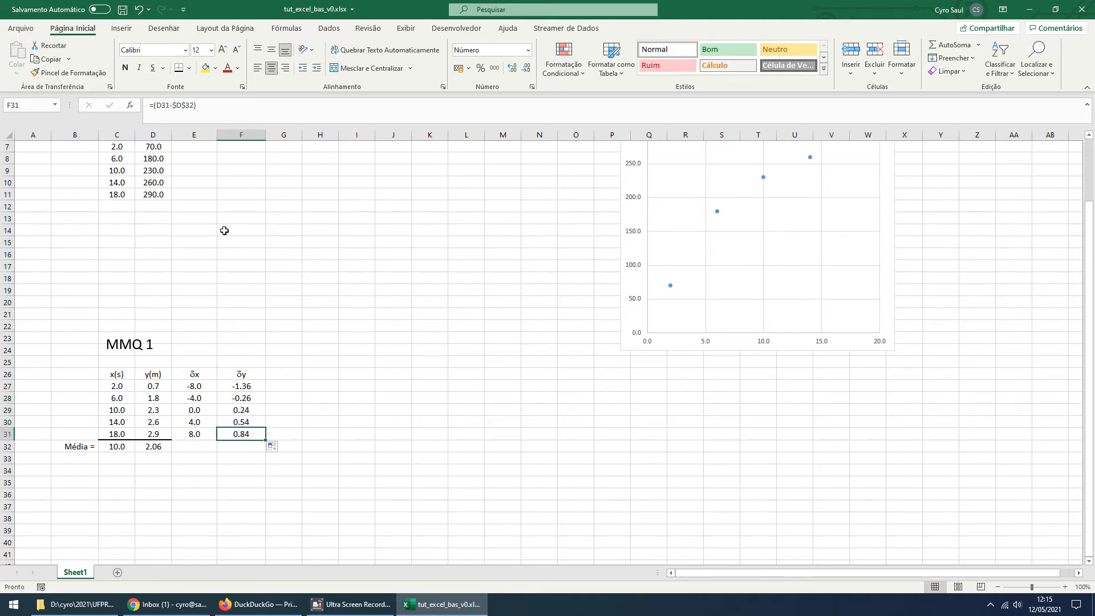
click(187, 103)
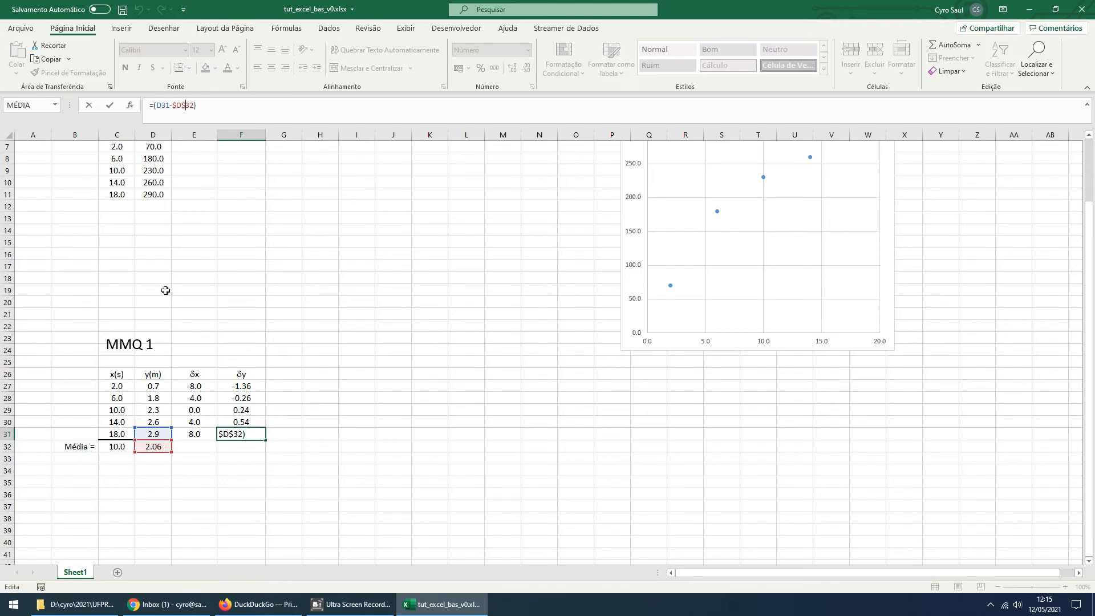
key(ctrl+Return)
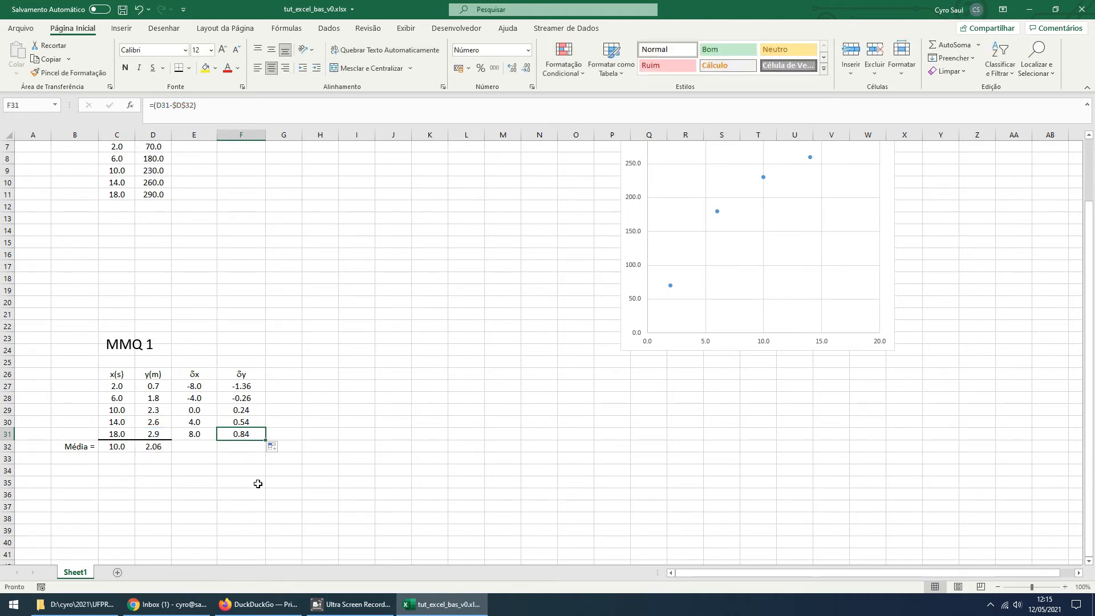
Copy the δx formula from E31 into F31 and open the pasted formula to inspect its cell references
click(201, 436)
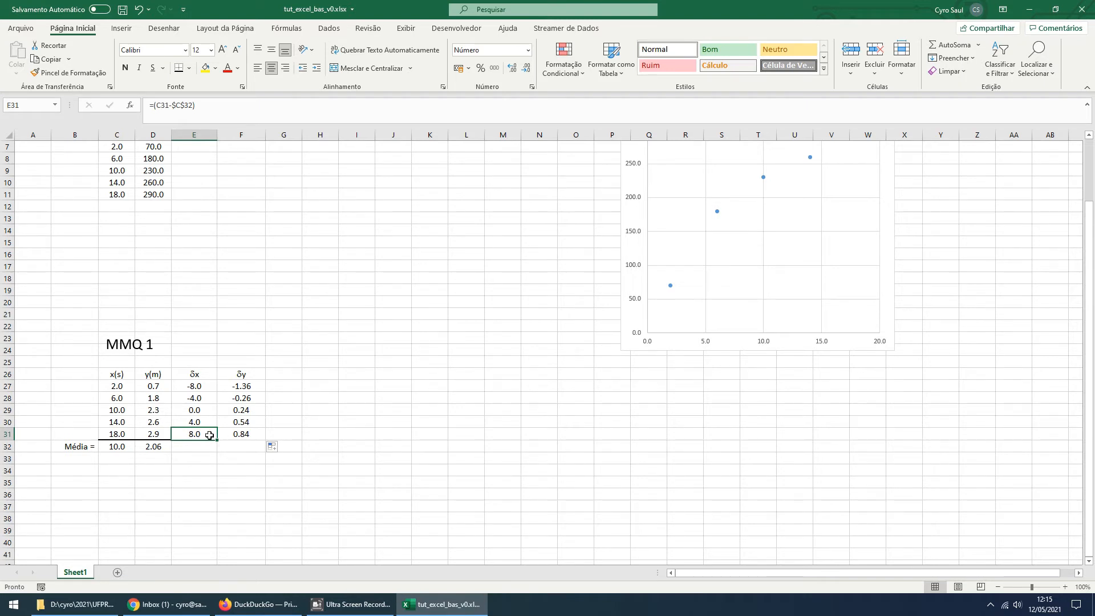
key(ctrl+c)
click(241, 433)
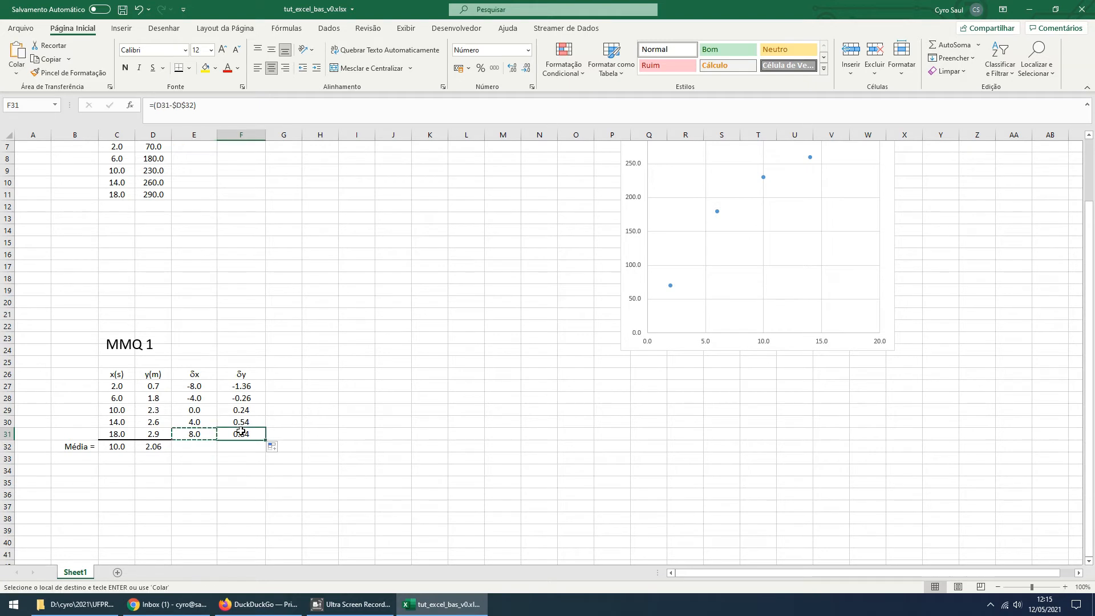
key(ctrl+v)
key(Escape)
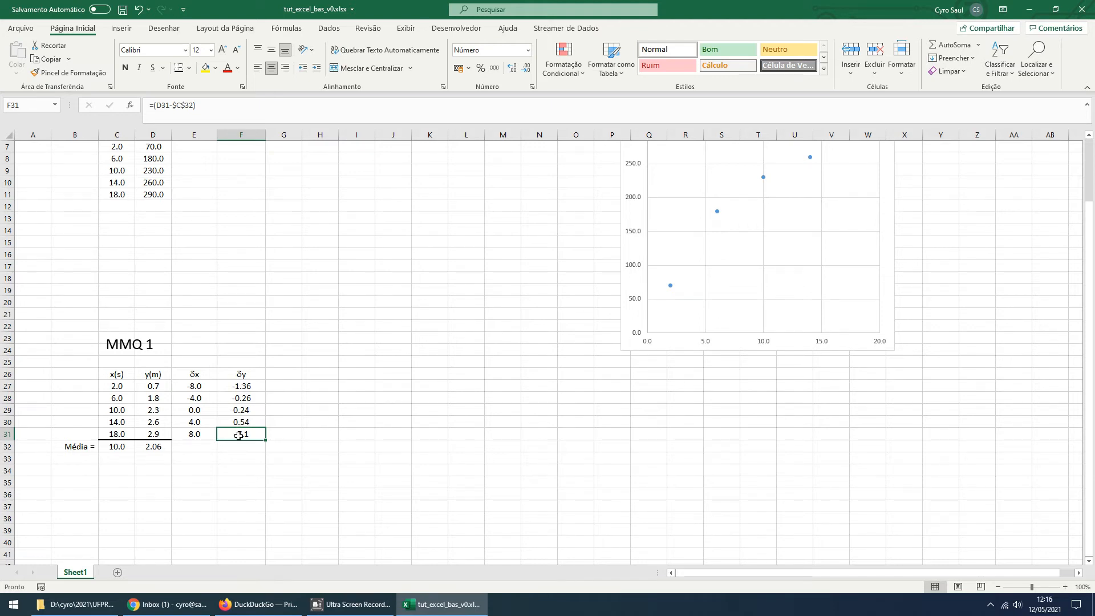
key(F2)
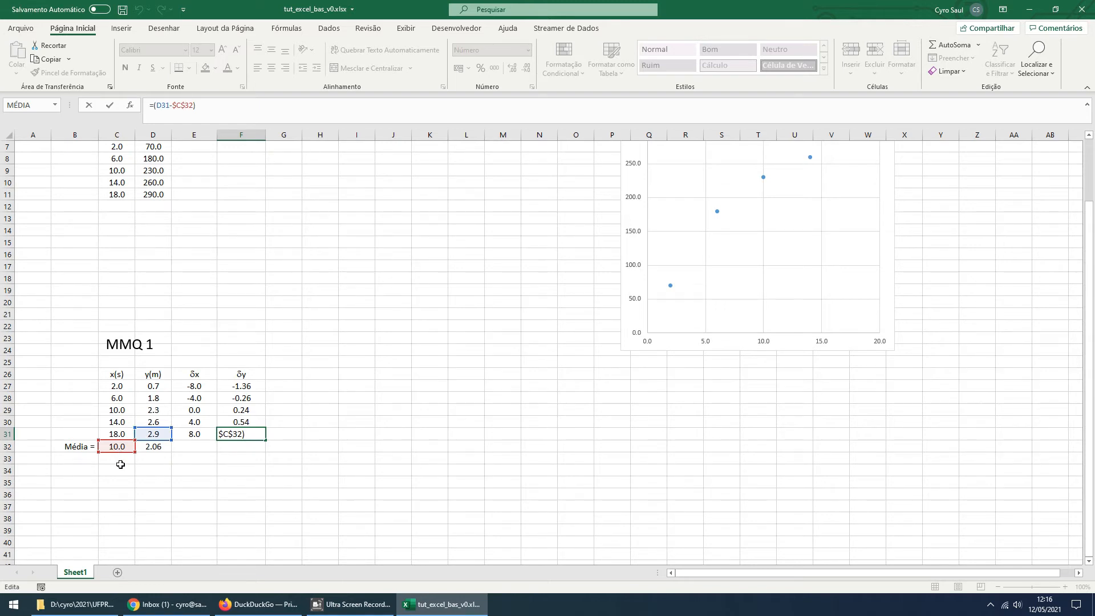
Change the average reference in F31 so the formula reads =(D31-$D$32), and check which cells it refers to
key(ctrl+Return)
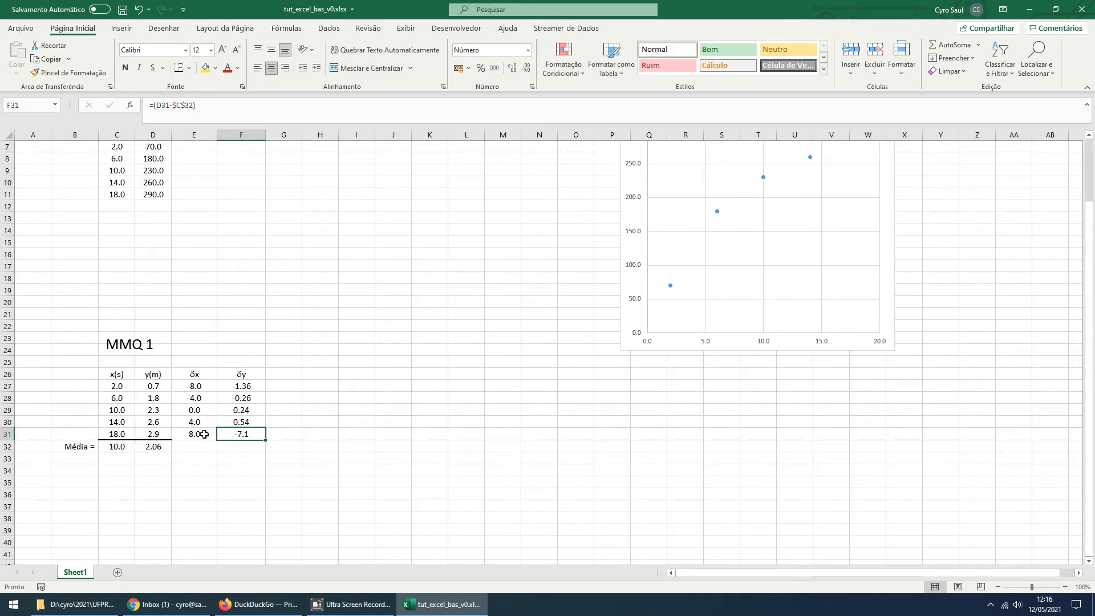
click(184, 105)
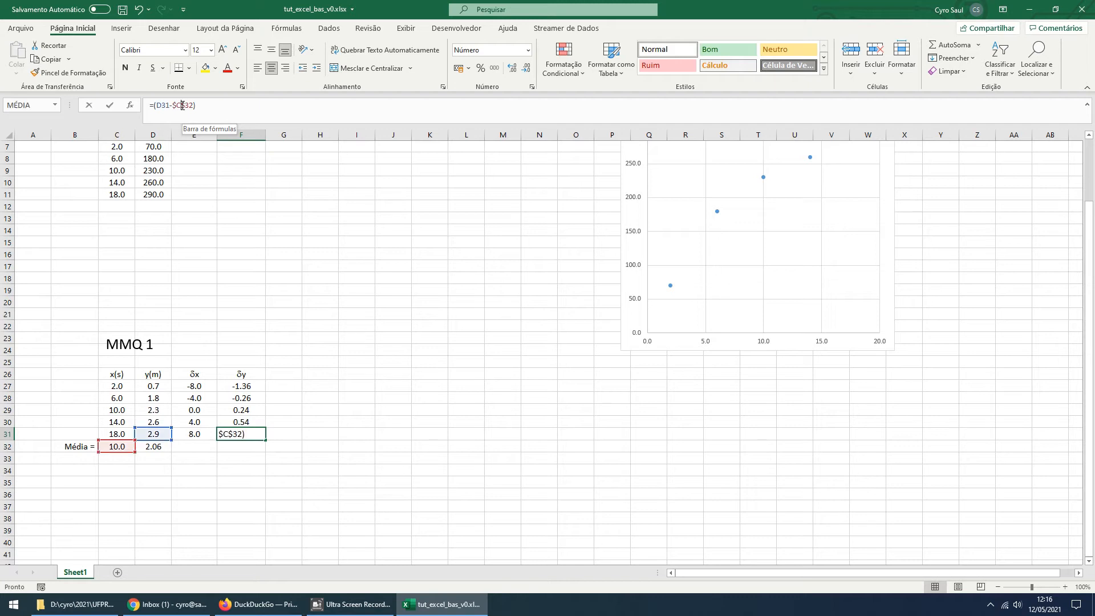
text(d)
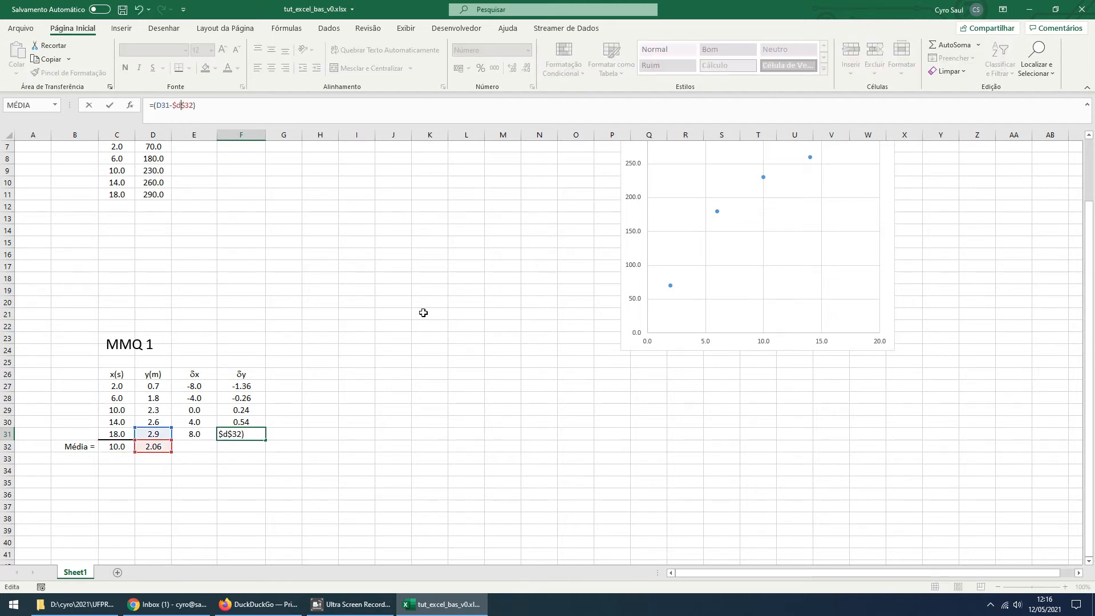
key(Return)
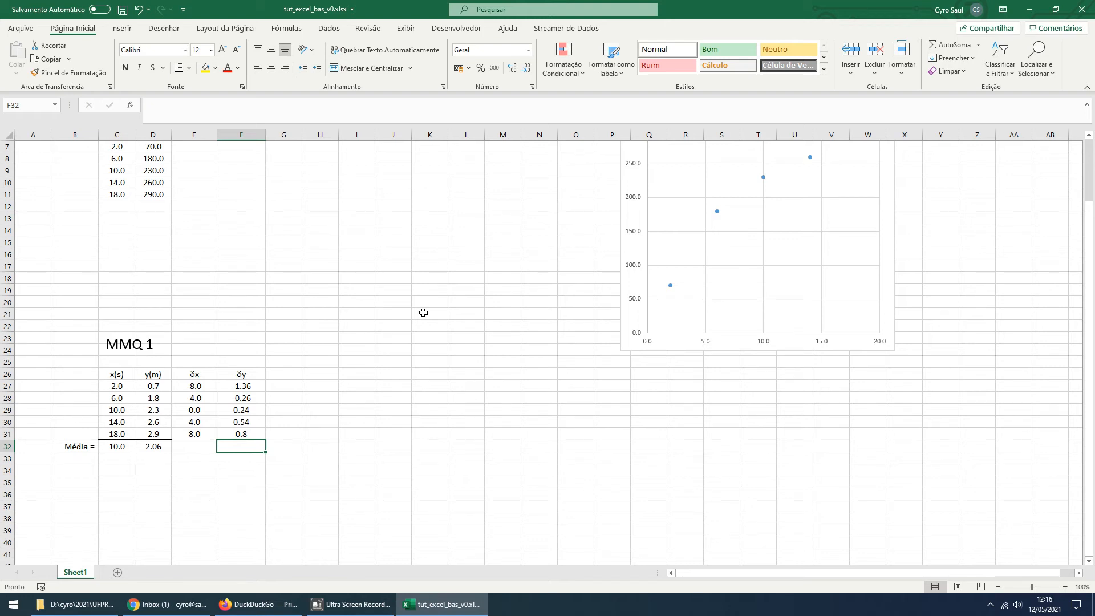
click(255, 434)
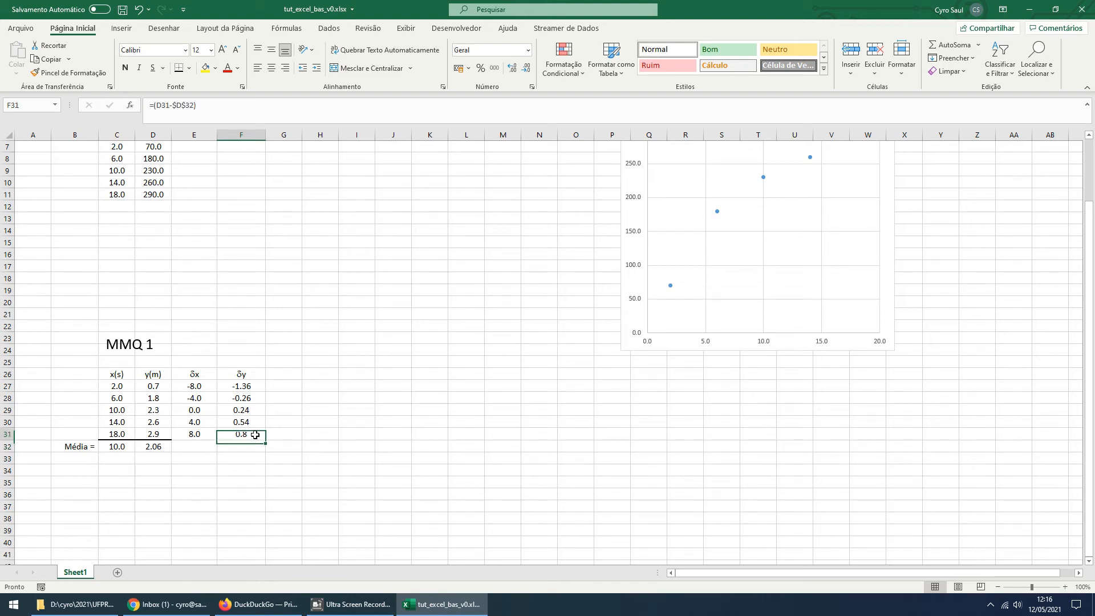
click(183, 107)
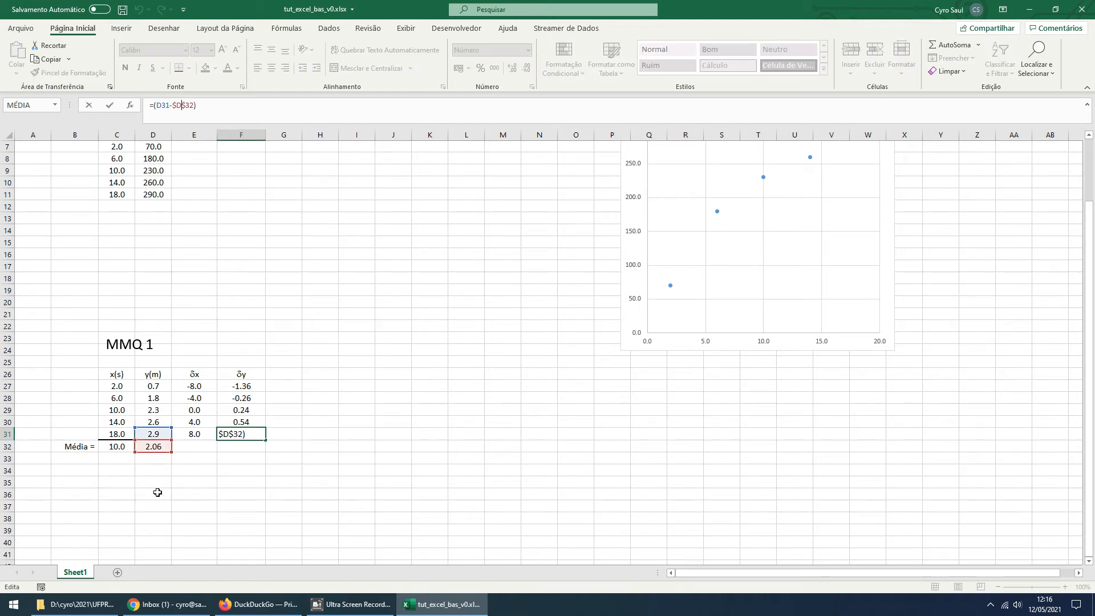
key(ctrl+Return)
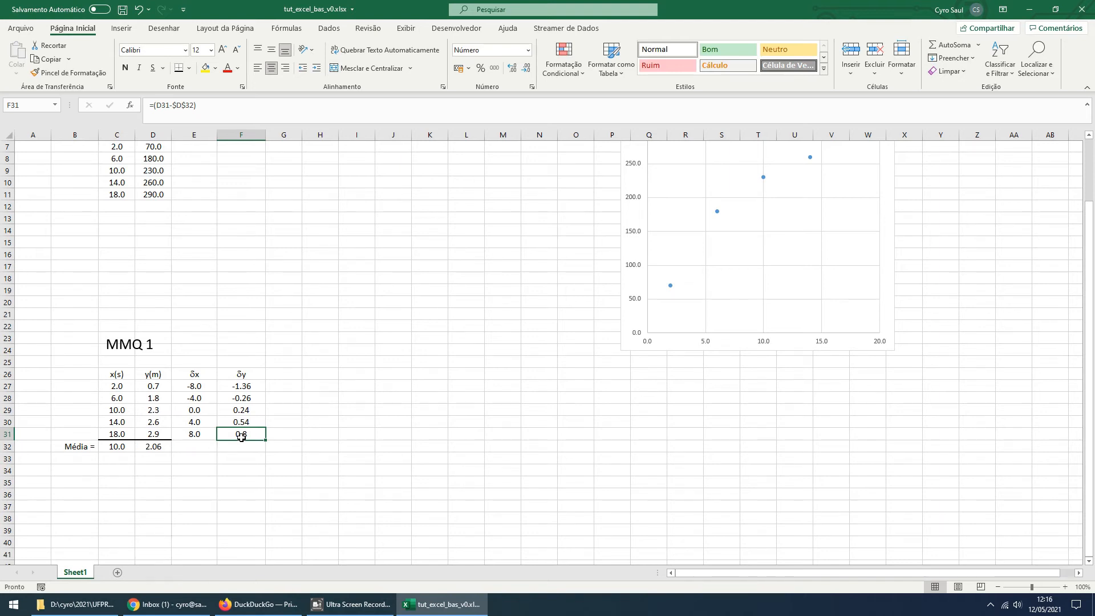
Copy the E31 formula into F31 again and move its average reference from C32 to D32, giving =(D31-$D$32)
click(201, 435)
key(ctrl+c)
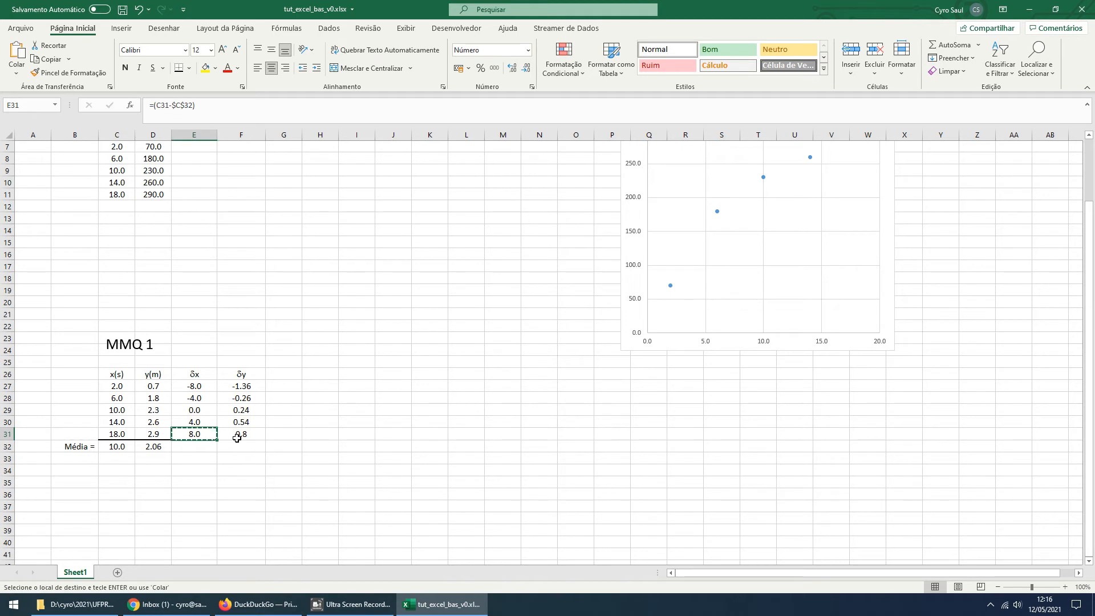
click(237, 438)
key(ctrl+v)
key(Escape)
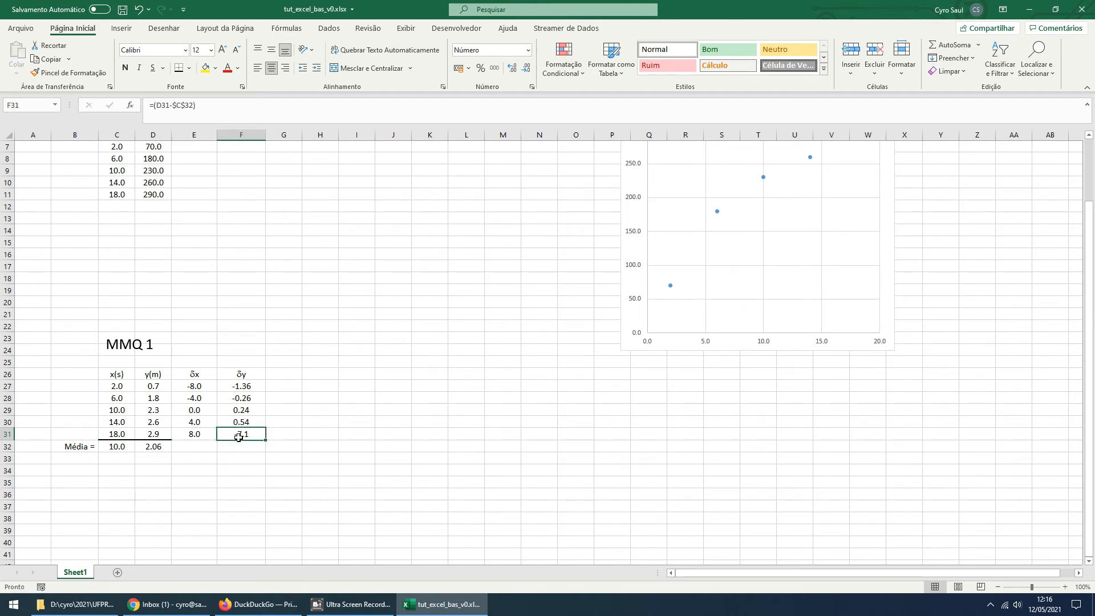
click(189, 115)
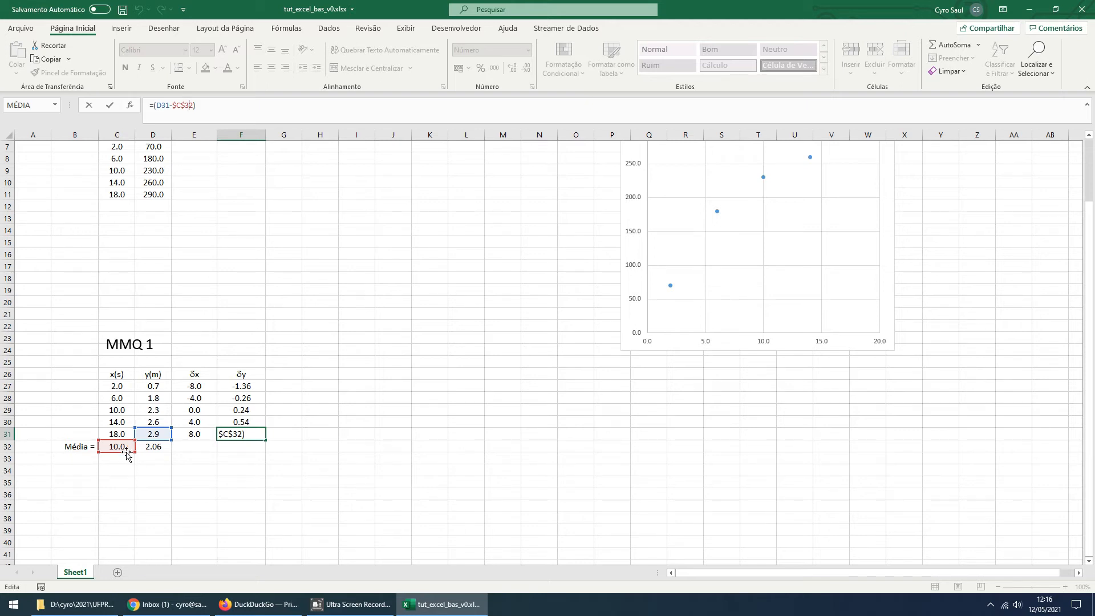
drag(127, 453, 167, 453)
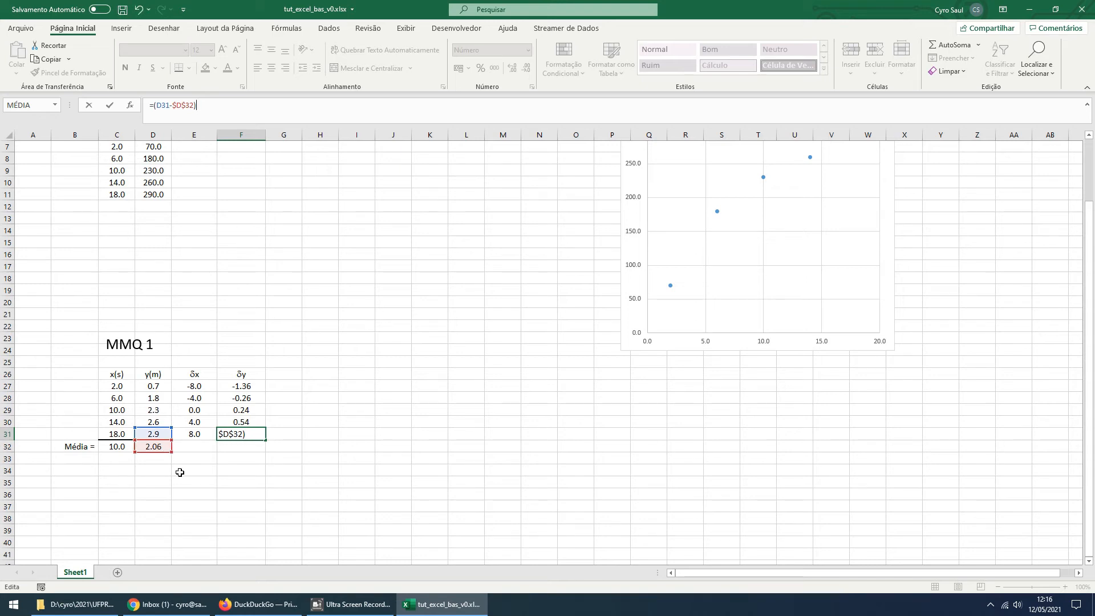
key(Return)
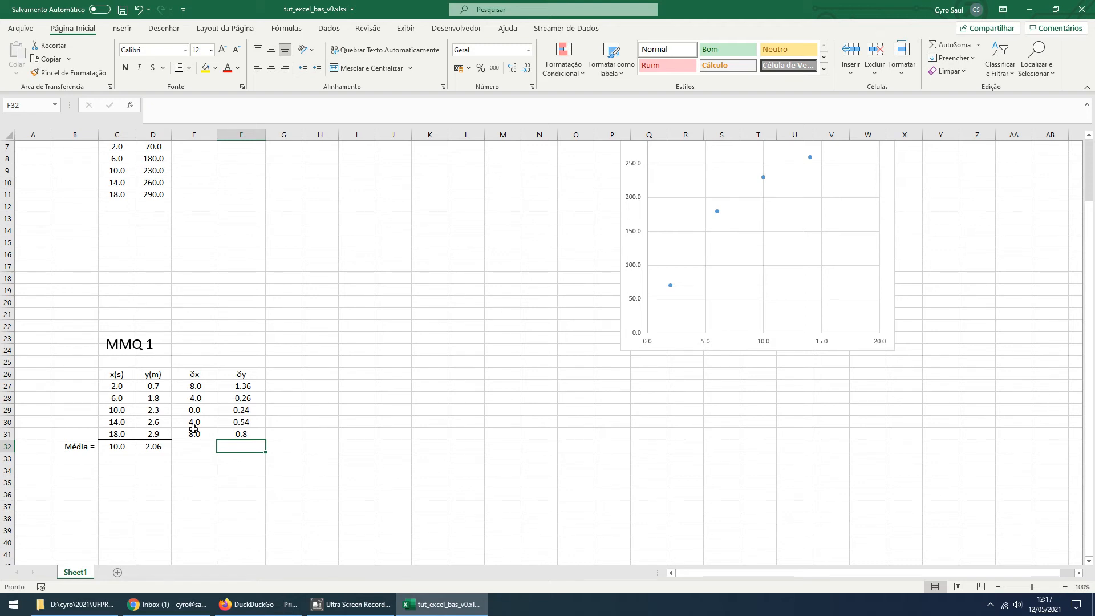
Widen column G slightly, copy the δx header from E26 into G26, and append a 2 to it
click(286, 375)
drag(303, 132, 311, 132)
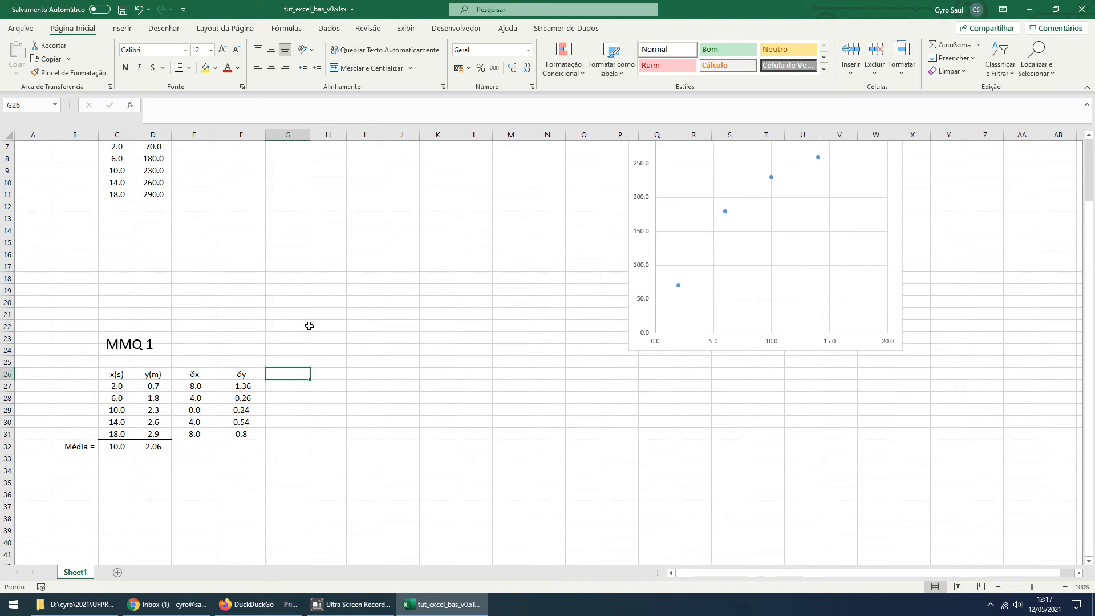
click(196, 375)
key(ctrl+c)
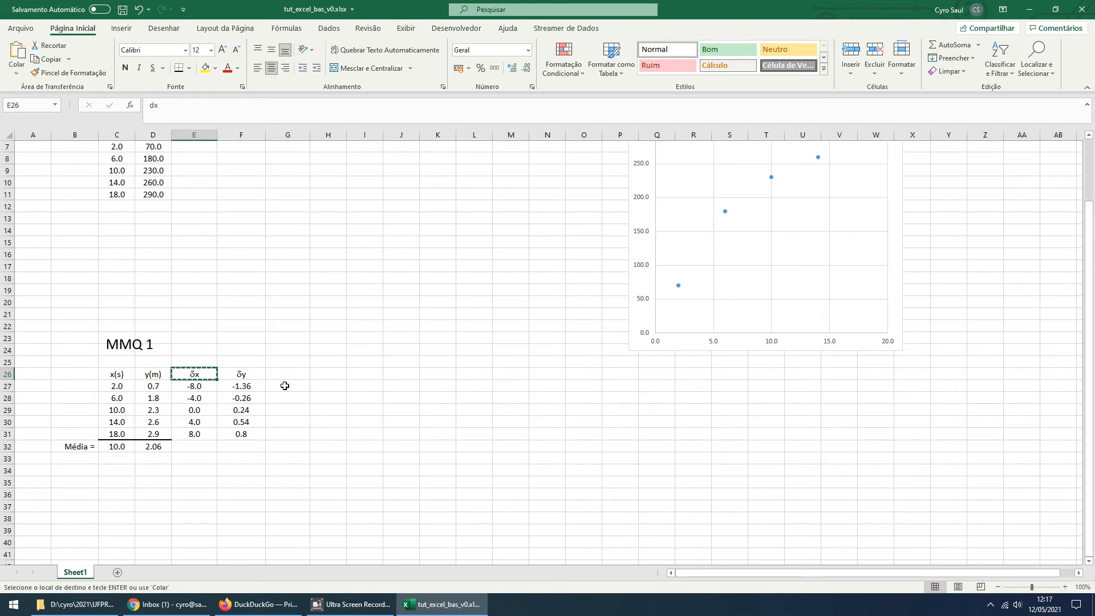
click(287, 374)
key(ctrl+v)
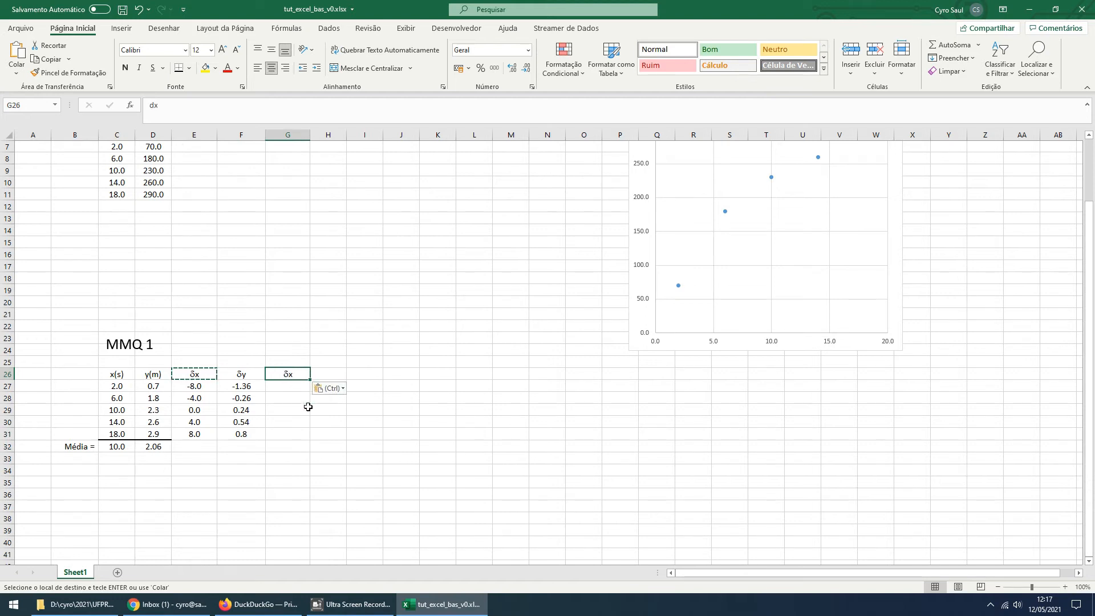
double_click(300, 374)
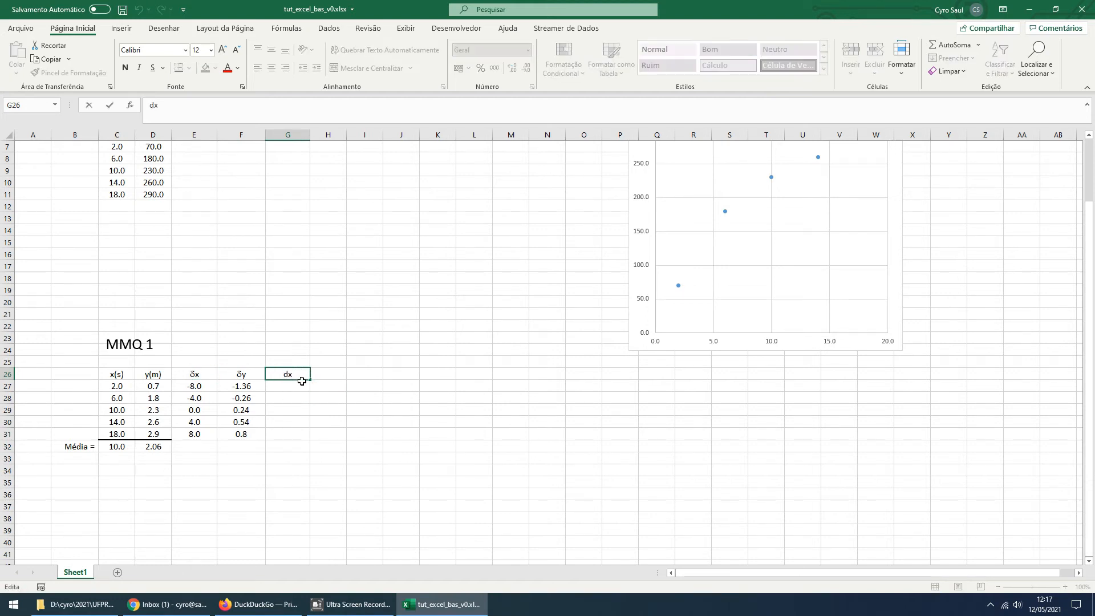
text(2)
click(313, 493)
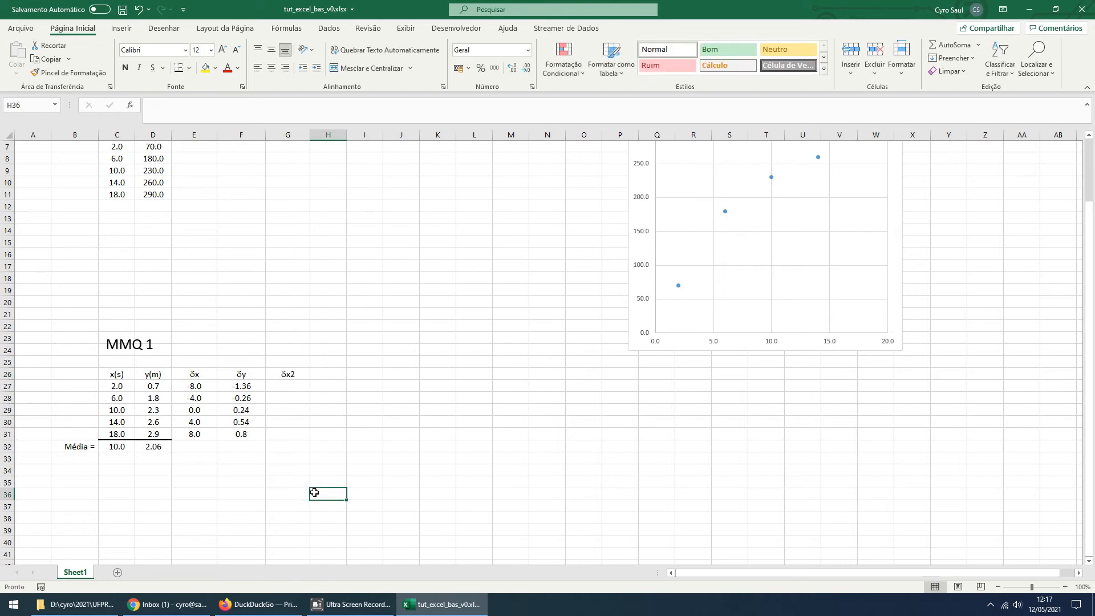
Format the 2 in the G26 header as superscript so it reads δx²
double_click(299, 373)
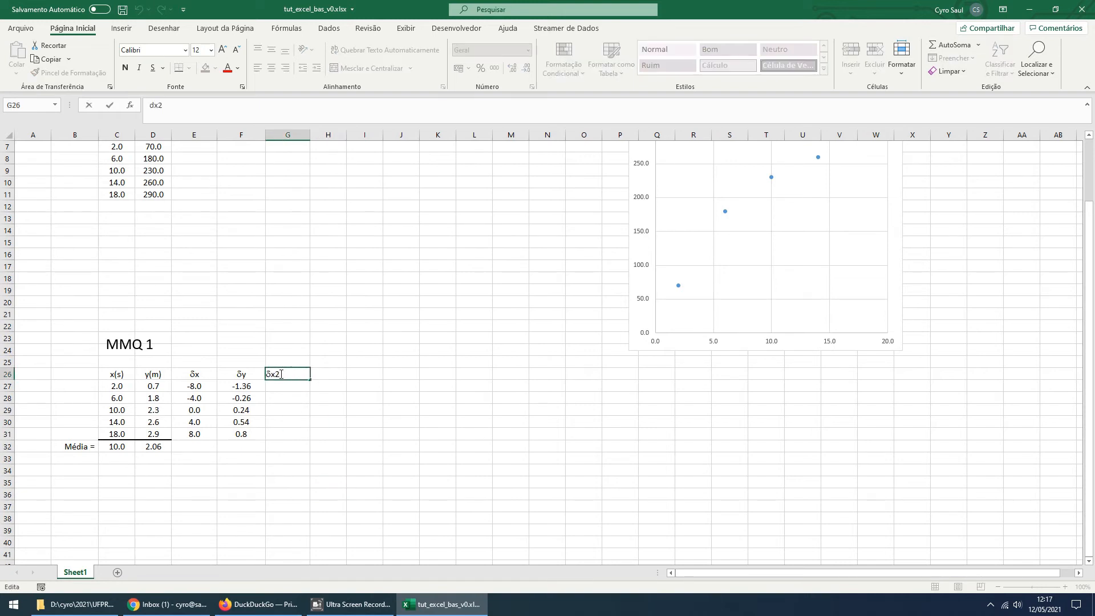
drag(279, 374, 273, 374)
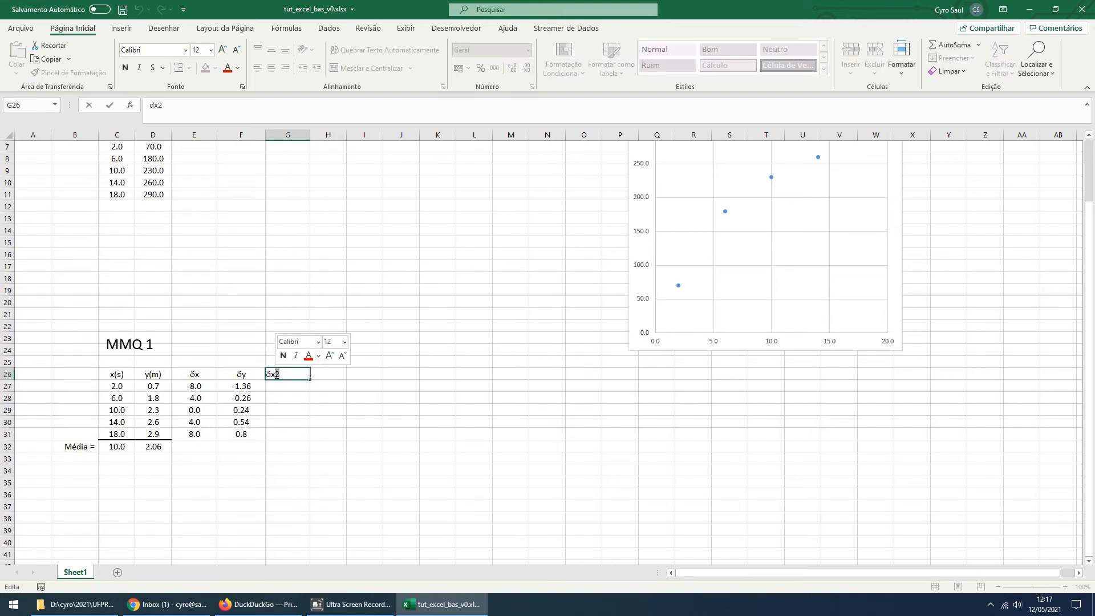
click(241, 87)
click(368, 164)
click(572, 264)
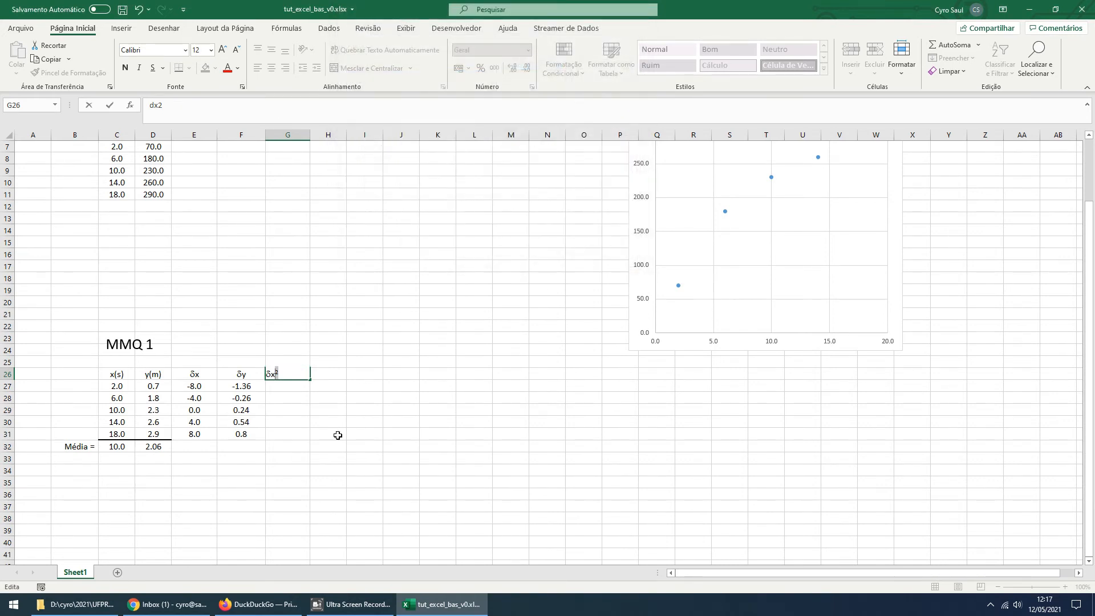
click(337, 436)
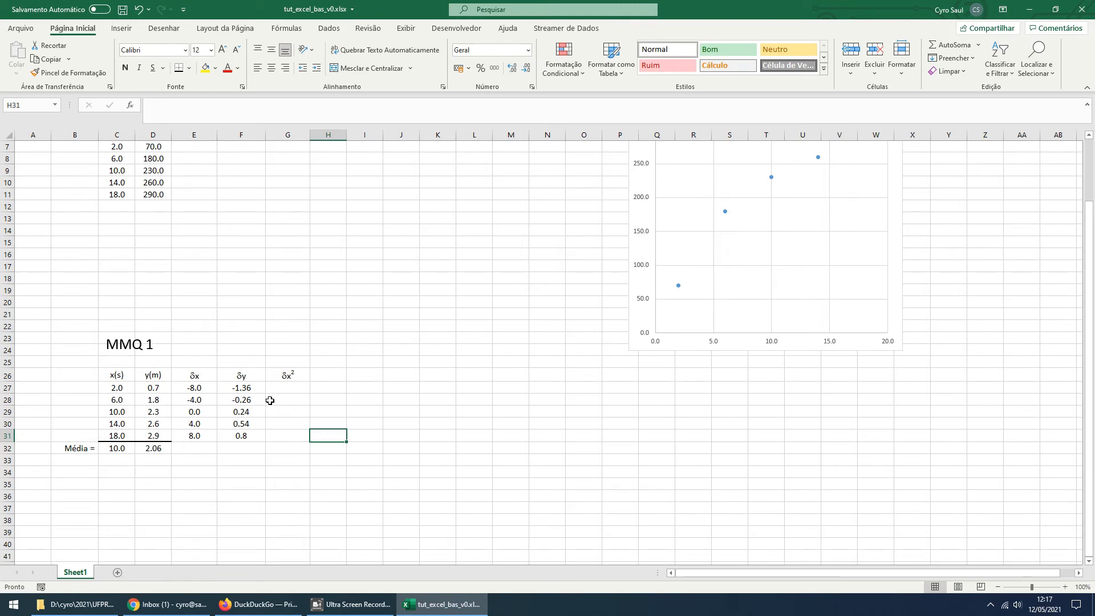
Copy the δx header from E26 into H26
click(199, 378)
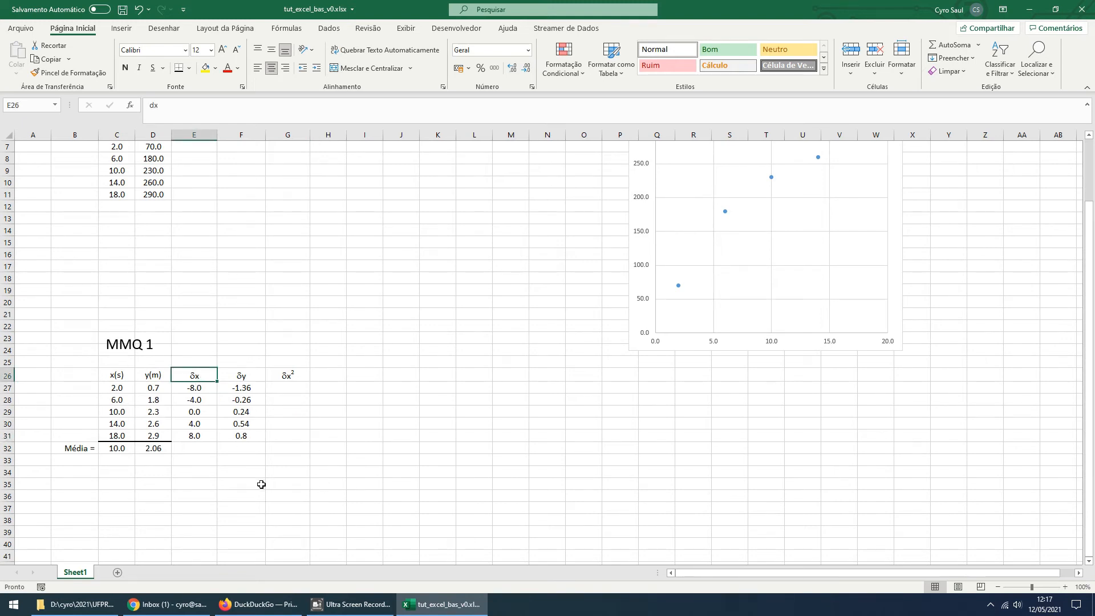
key(ctrl+c)
click(327, 373)
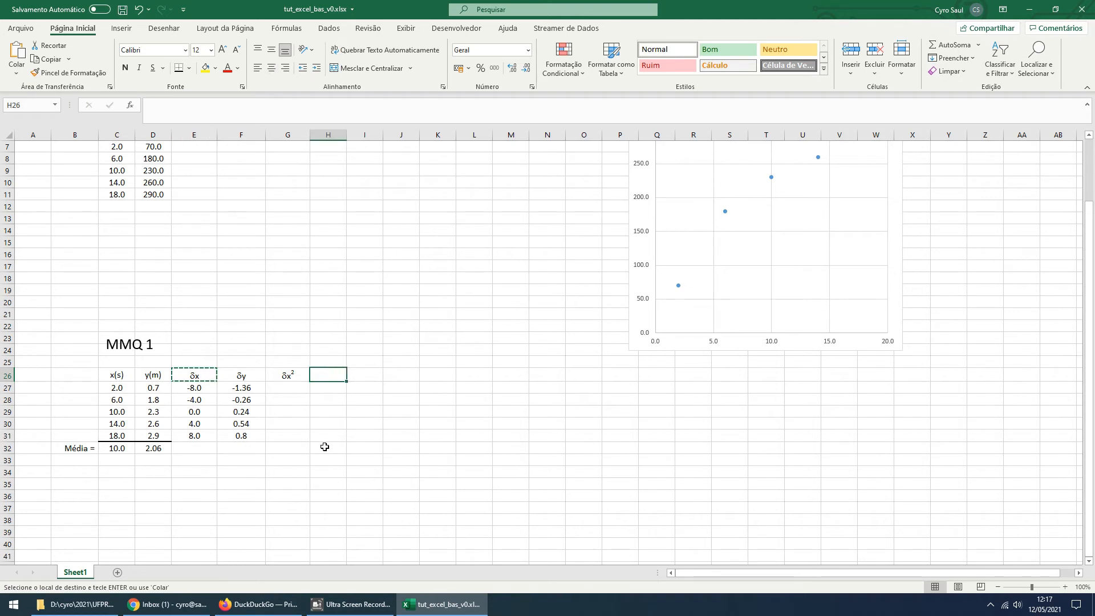
key(ctrl+v)
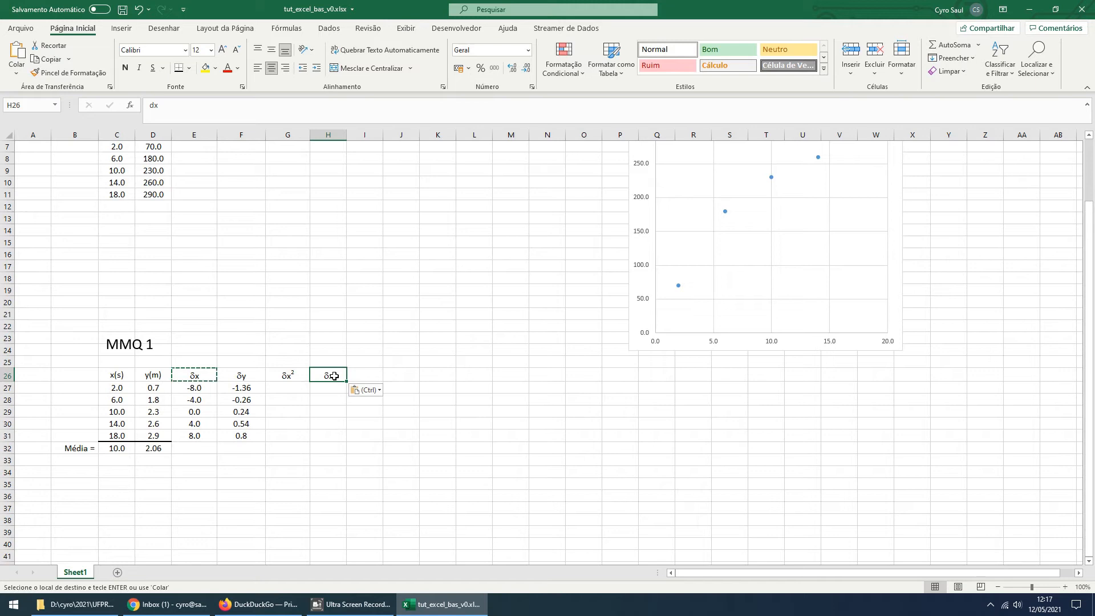
click(168, 123)
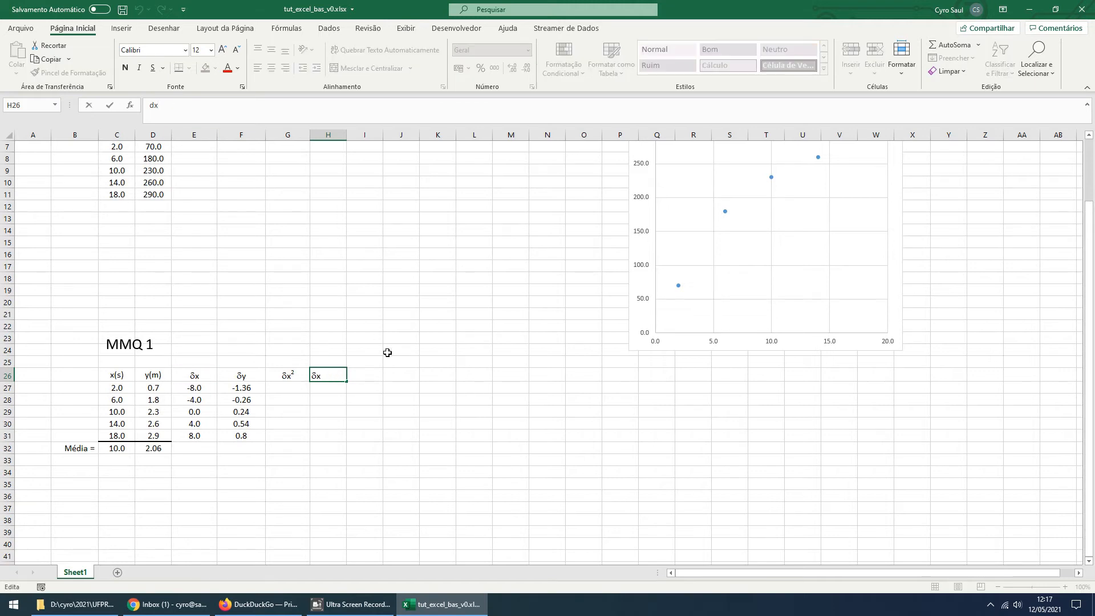
double_click(323, 380)
click(323, 377)
key(Escape)
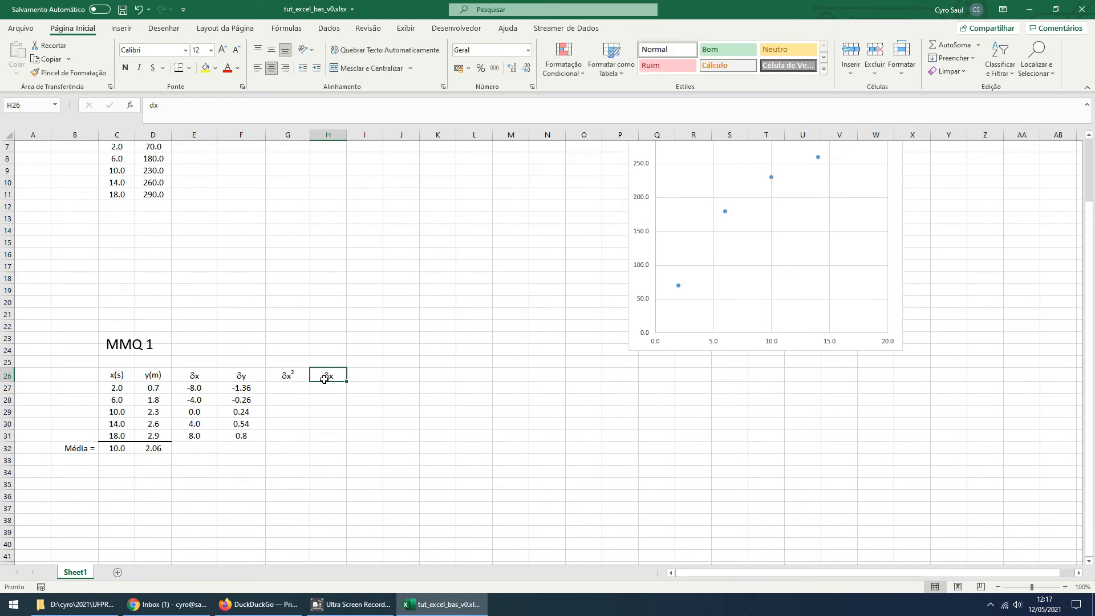
Duplicate the header text within H26 and change the final letter so the cell content is dxdy
double_click(148, 106)
key(ctrl+c)
click(179, 106)
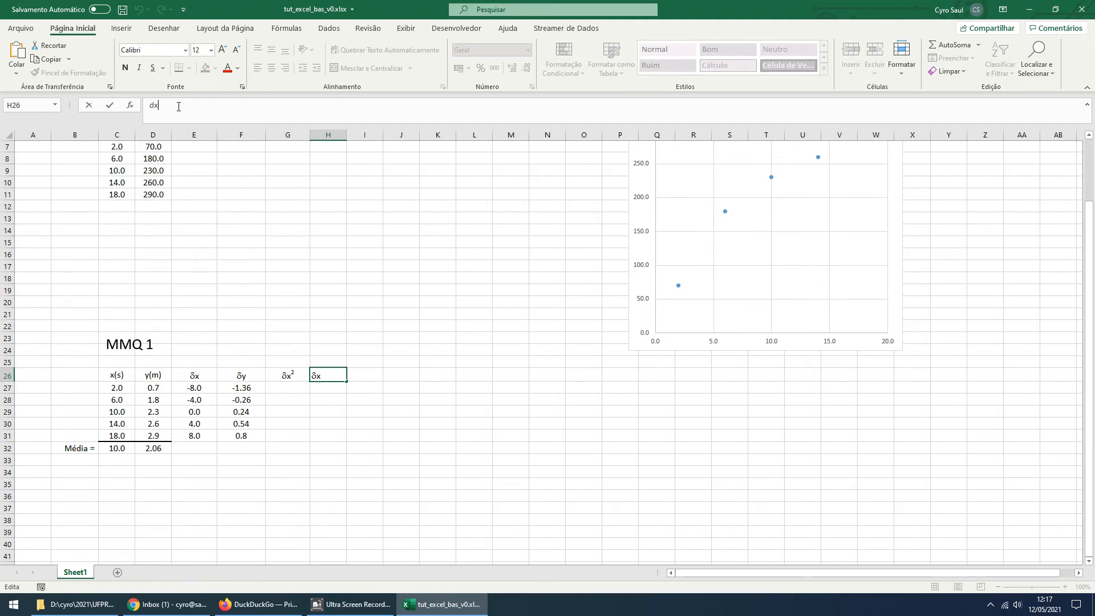
key(ctrl+v)
key(Return)
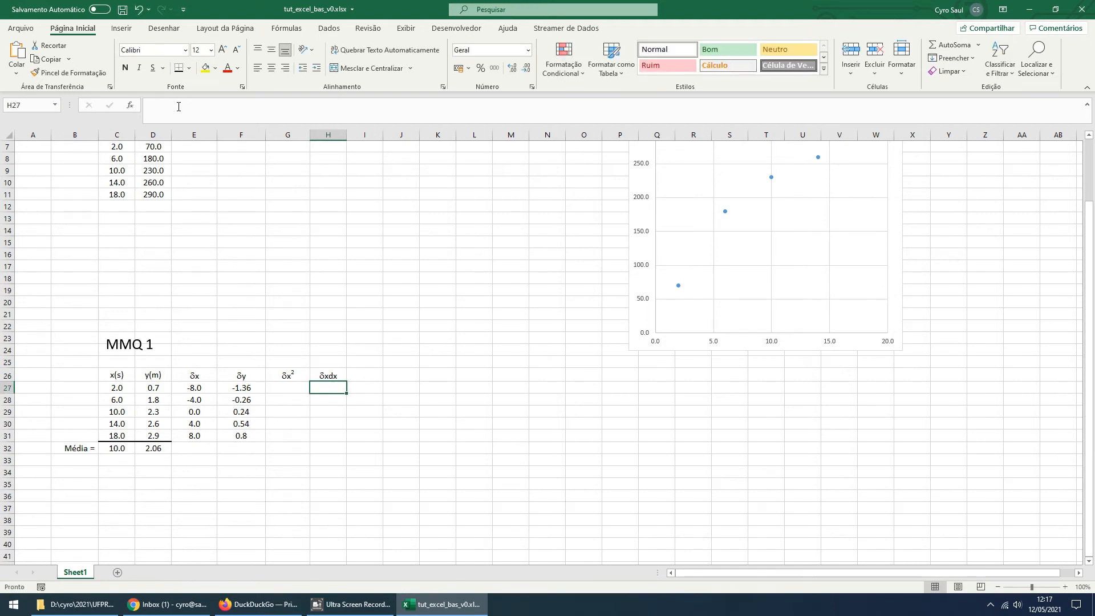
double_click(332, 375)
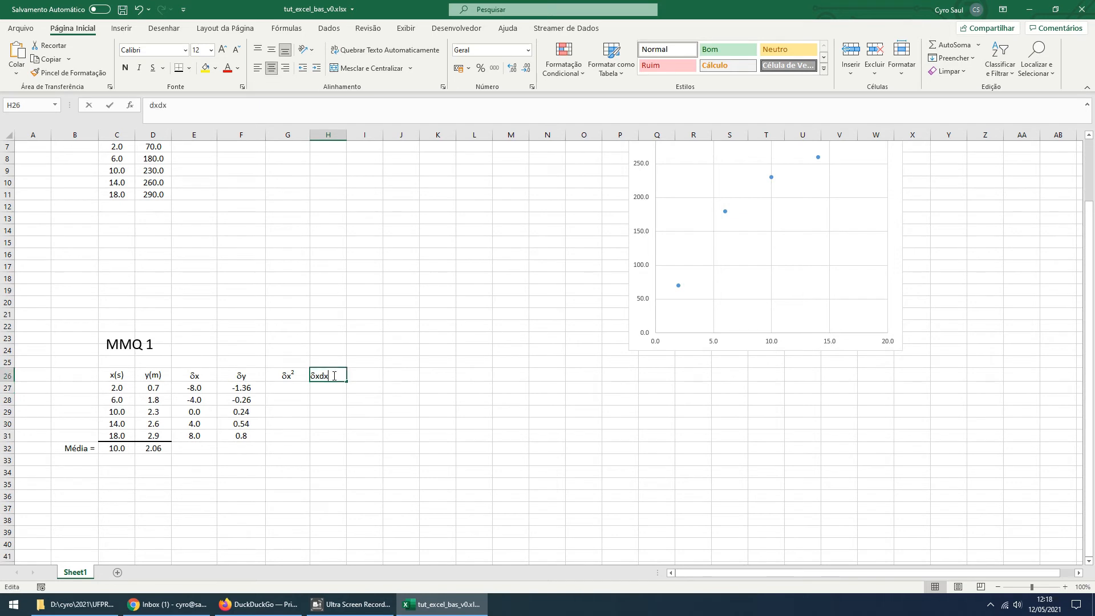
key(BackSpace)
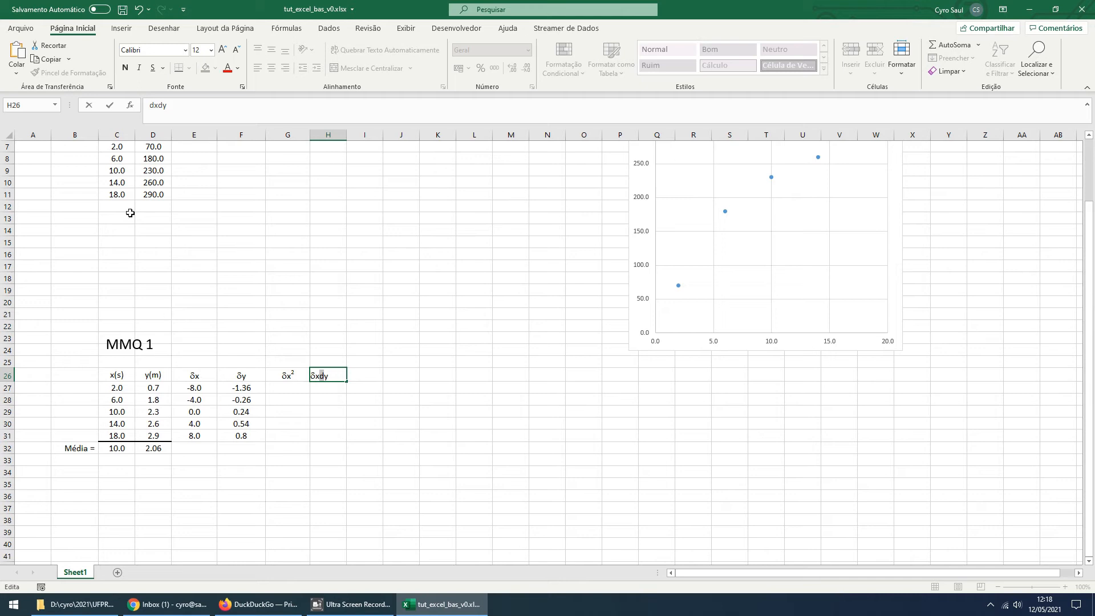
Apply the Symbol font to the second d in H26 so the header reads δxδy
click(243, 87)
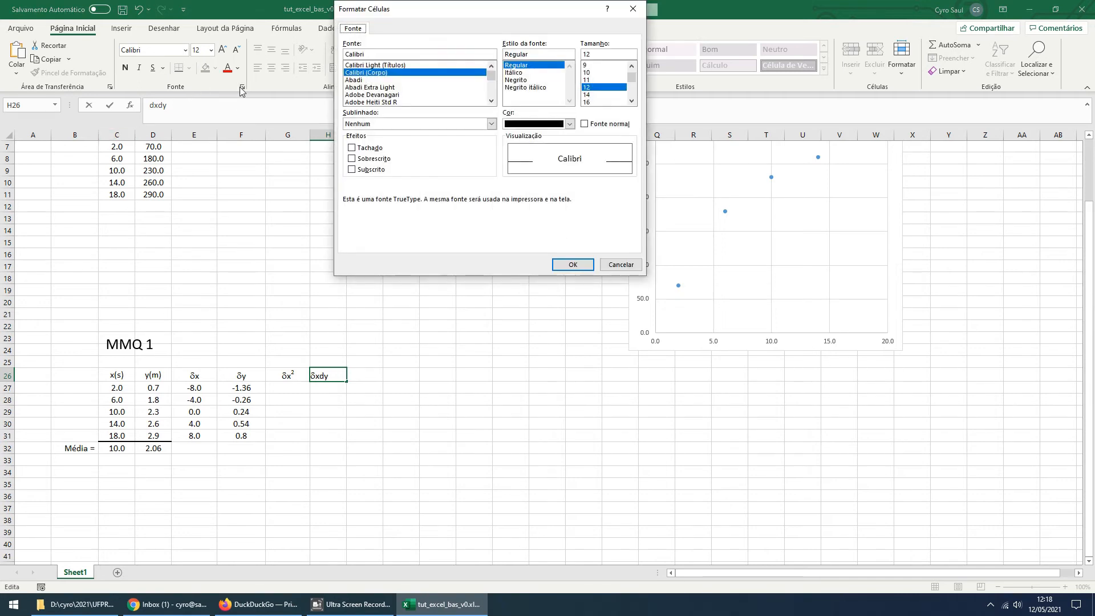
click(620, 265)
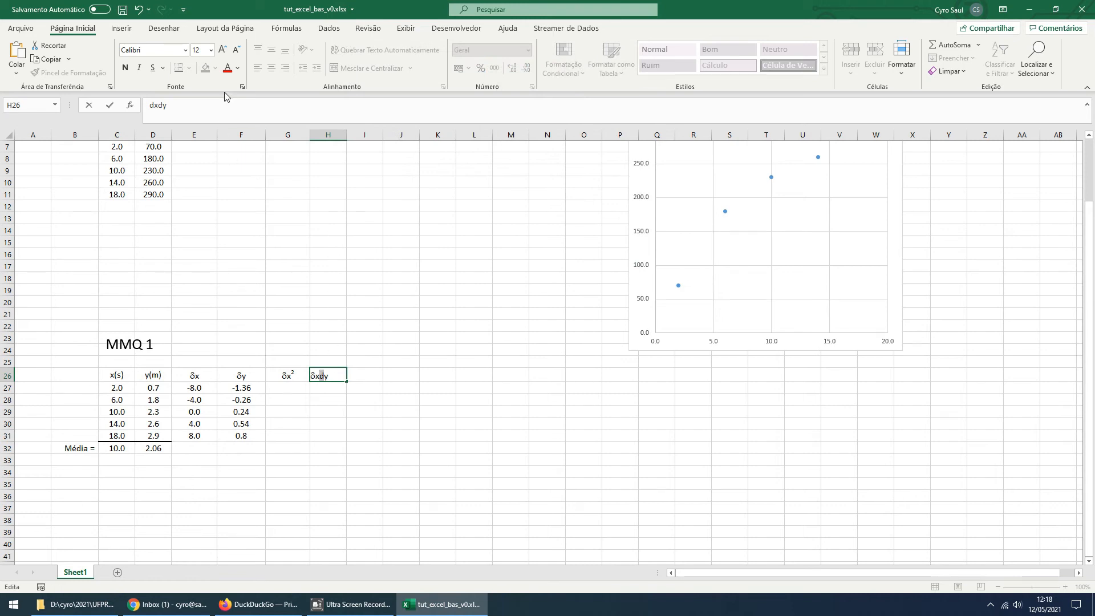
click(149, 49)
text(Symbol)
key(Return)
click(379, 415)
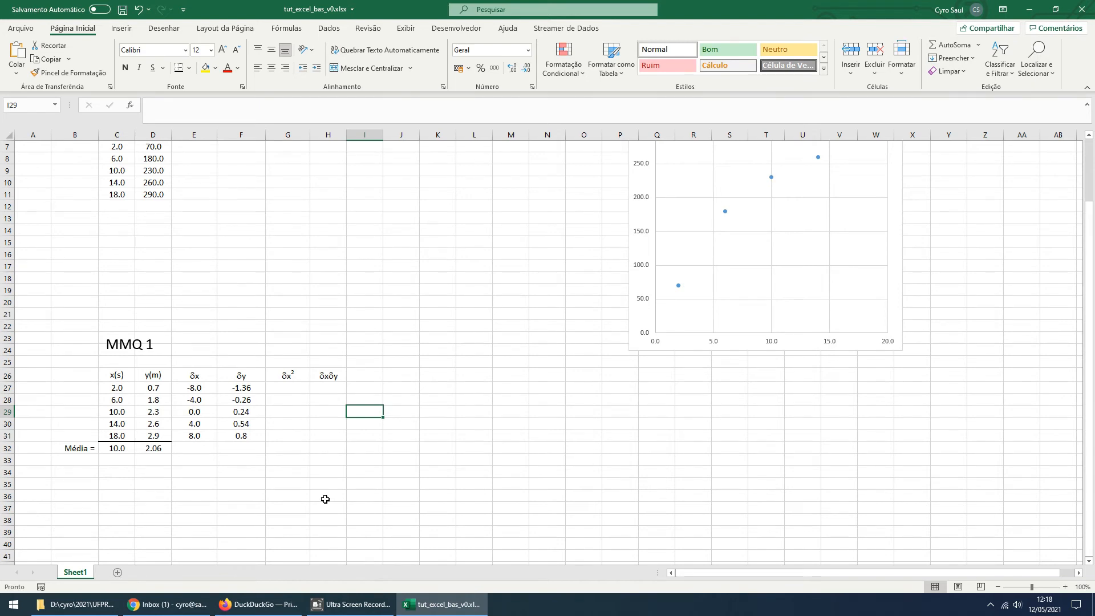
Enter the formula =E27^2 in G27 to square the first δx value
click(301, 390)
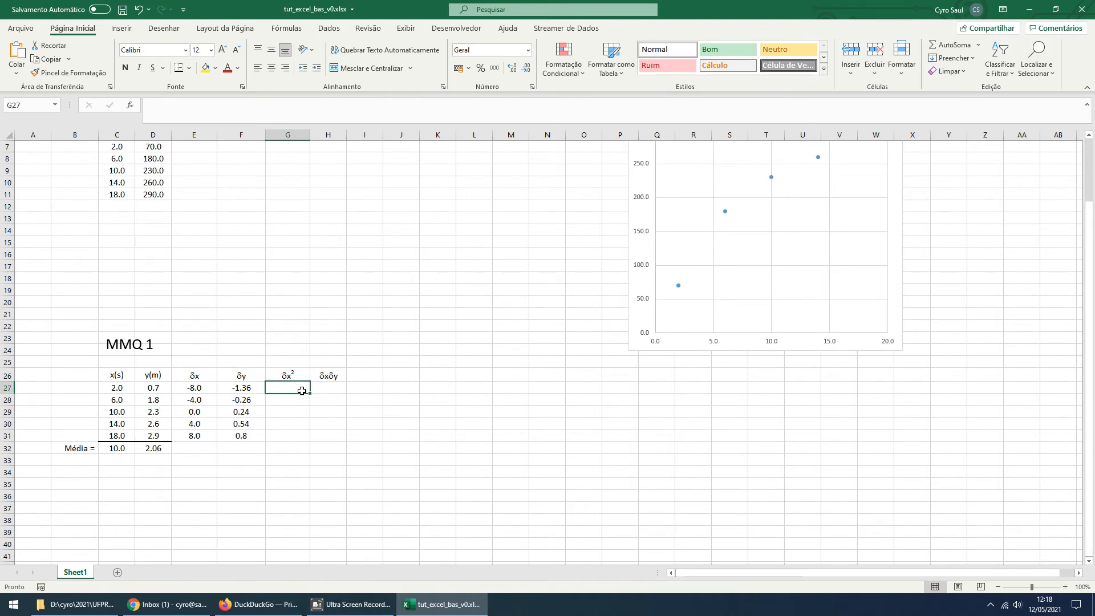
text(=)
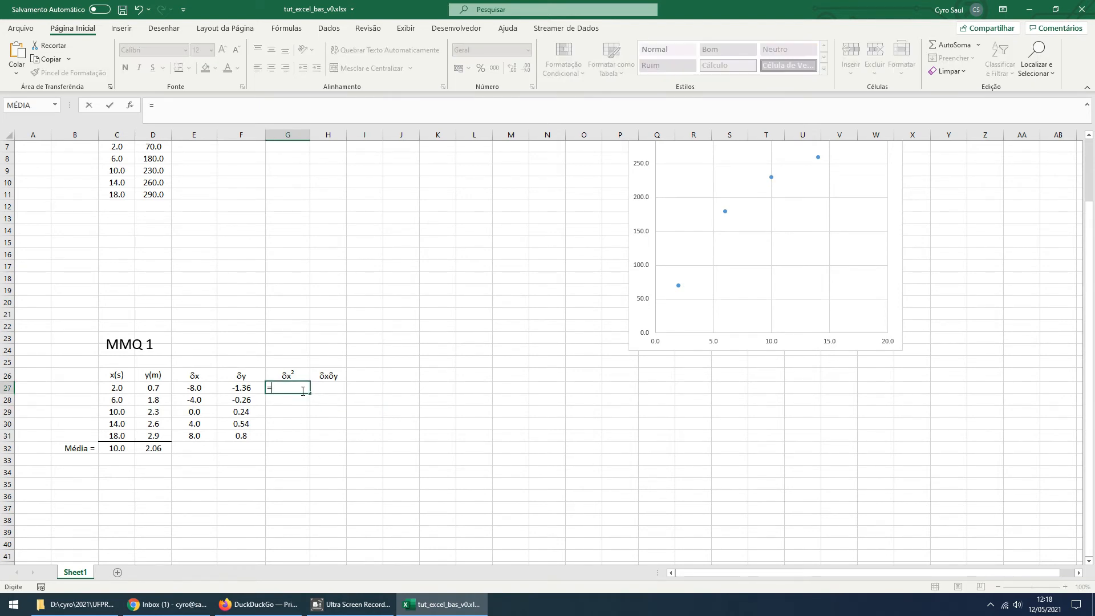
key(Left)
key(Left)
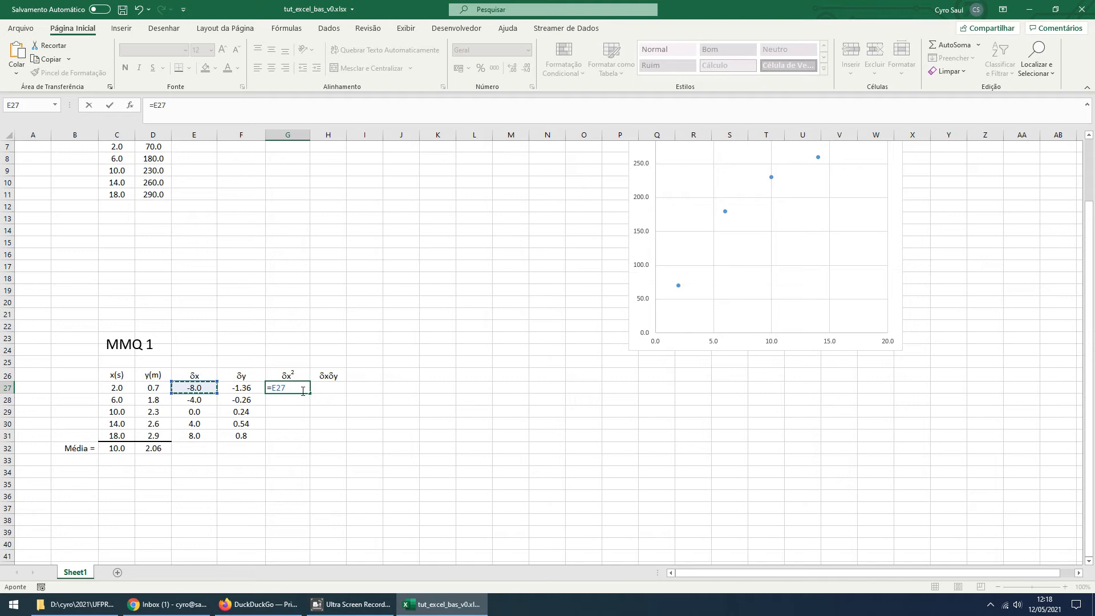
text(^2)
key(Return)
click(296, 388)
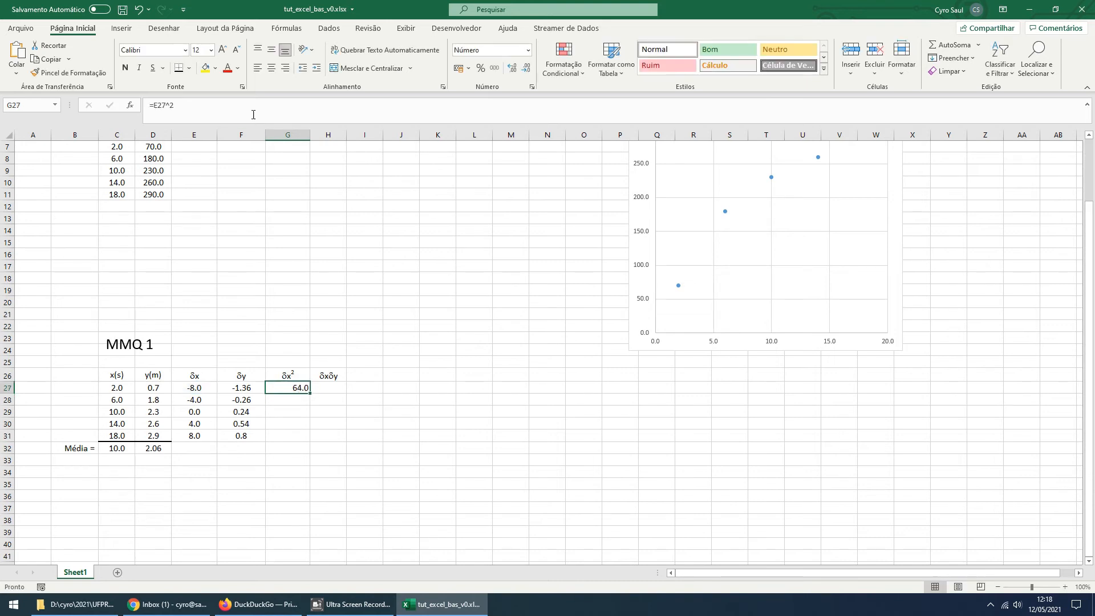
Centre the δx² value in G27 and fill its formula down through G31, checking the copied reference in the last row
click(272, 68)
drag(310, 394, 306, 439)
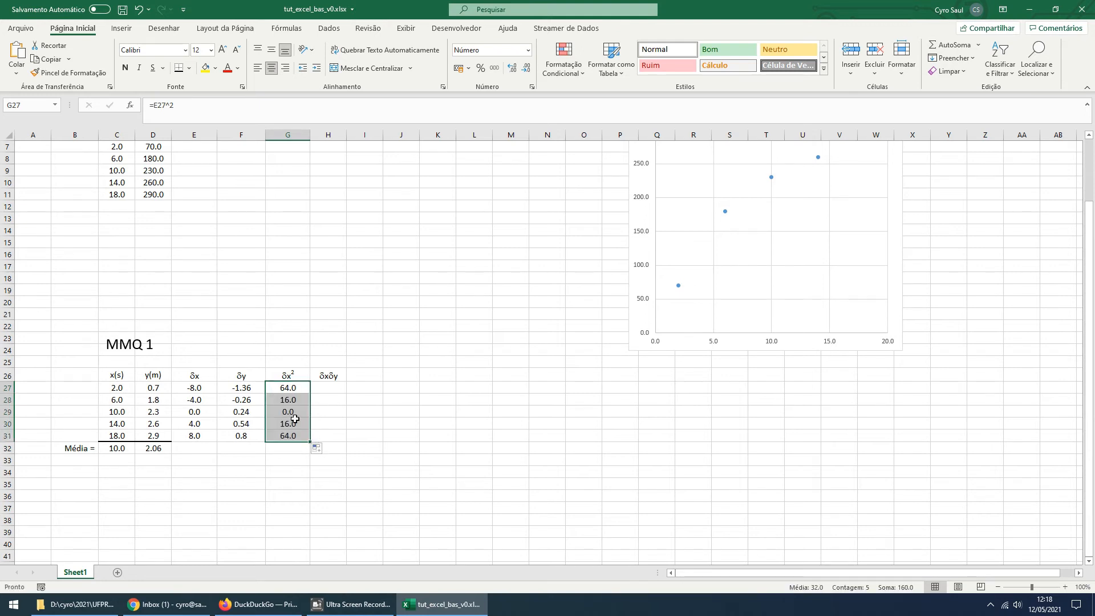
click(294, 385)
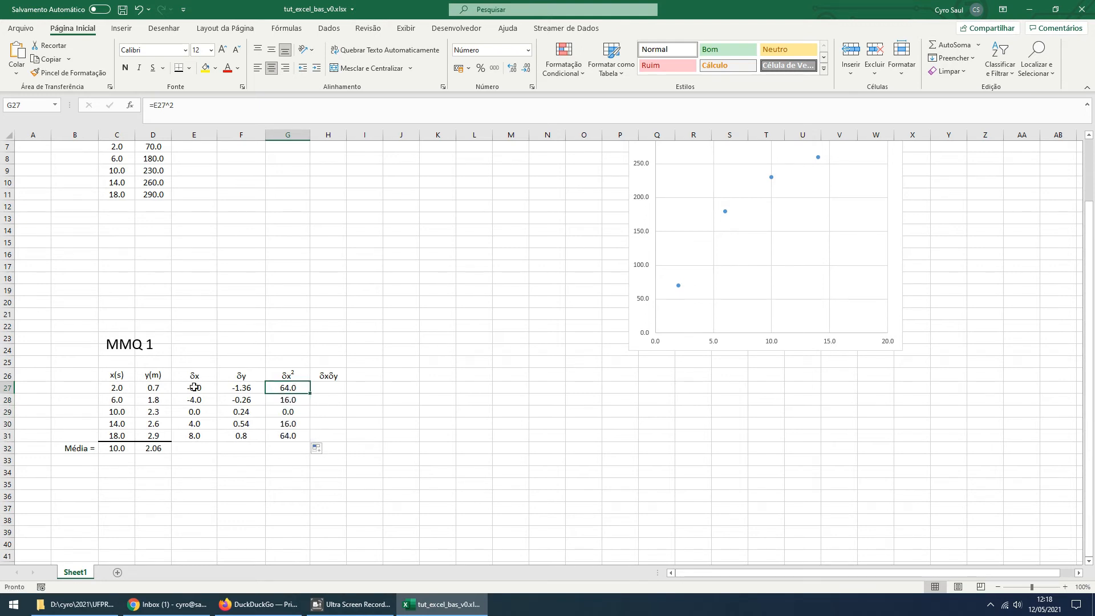
click(288, 436)
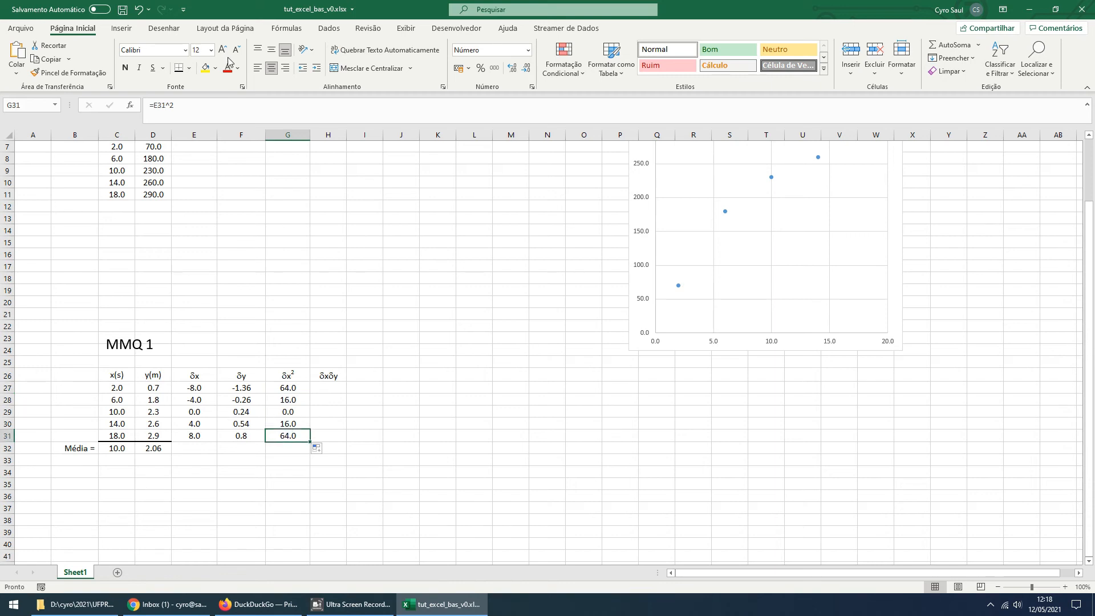
click(169, 106)
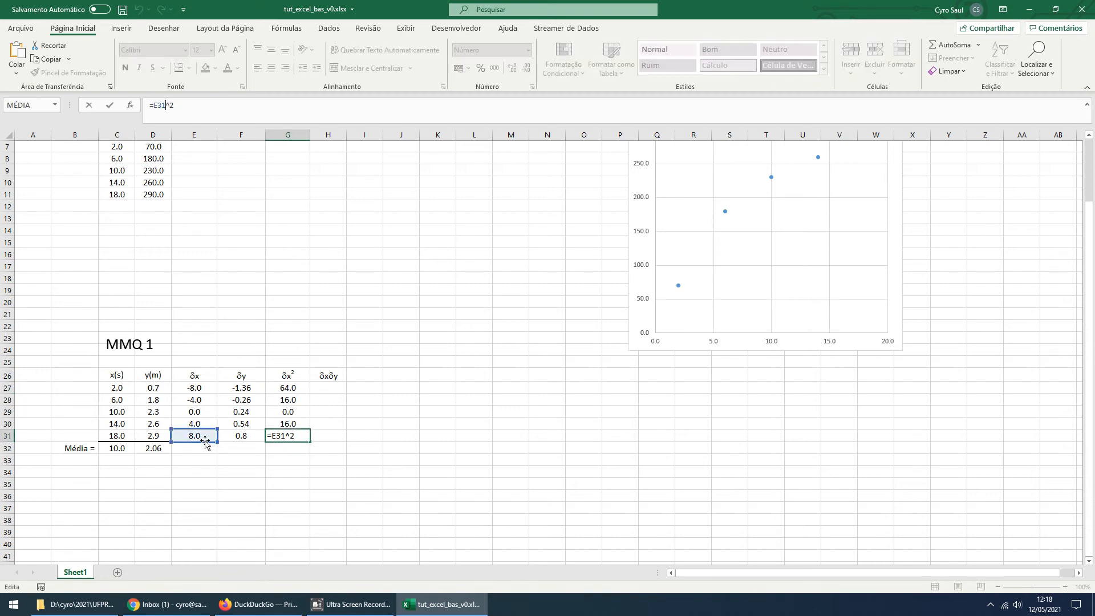
key(ctrl+Return)
Enter the formula =E27*F27 in H27 to multiply the first δx and δy values
click(329, 388)
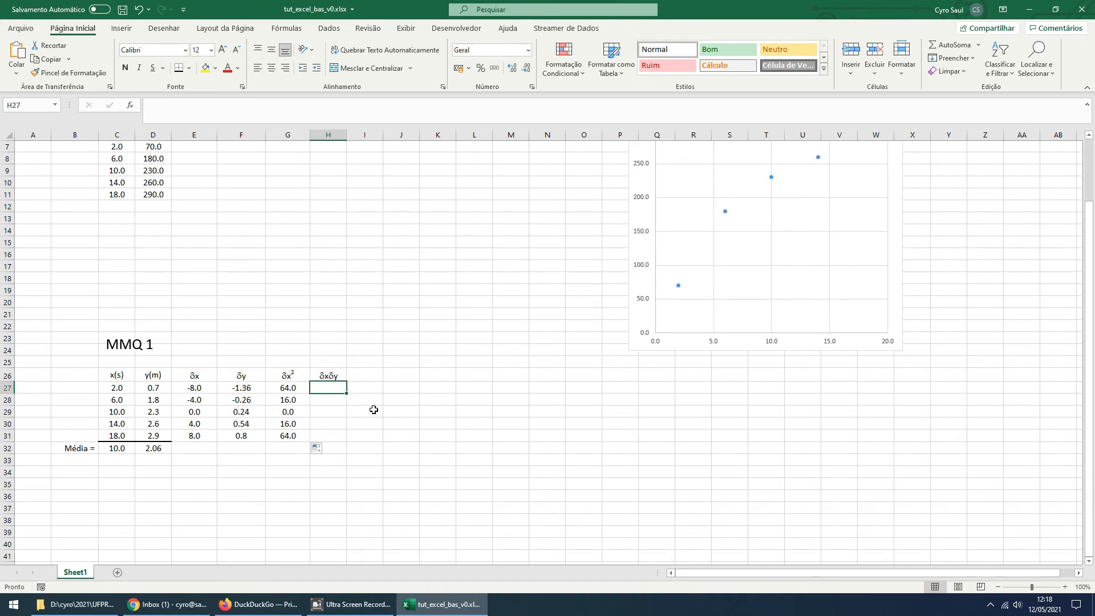
text(=)
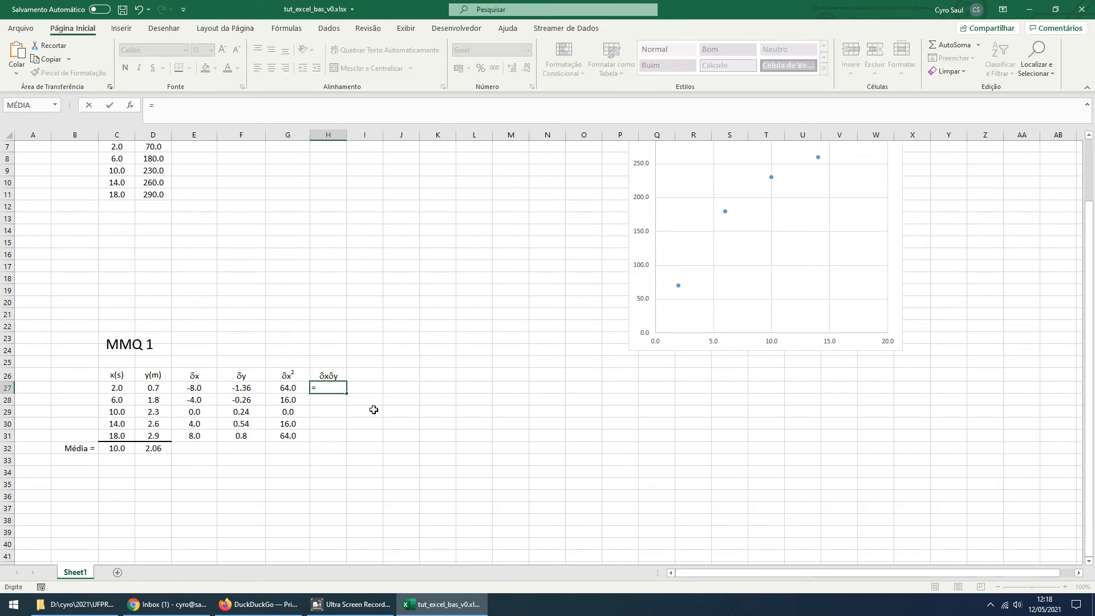
key(Left)
key(Left)
key(Left)
key(Left)
key(Right)
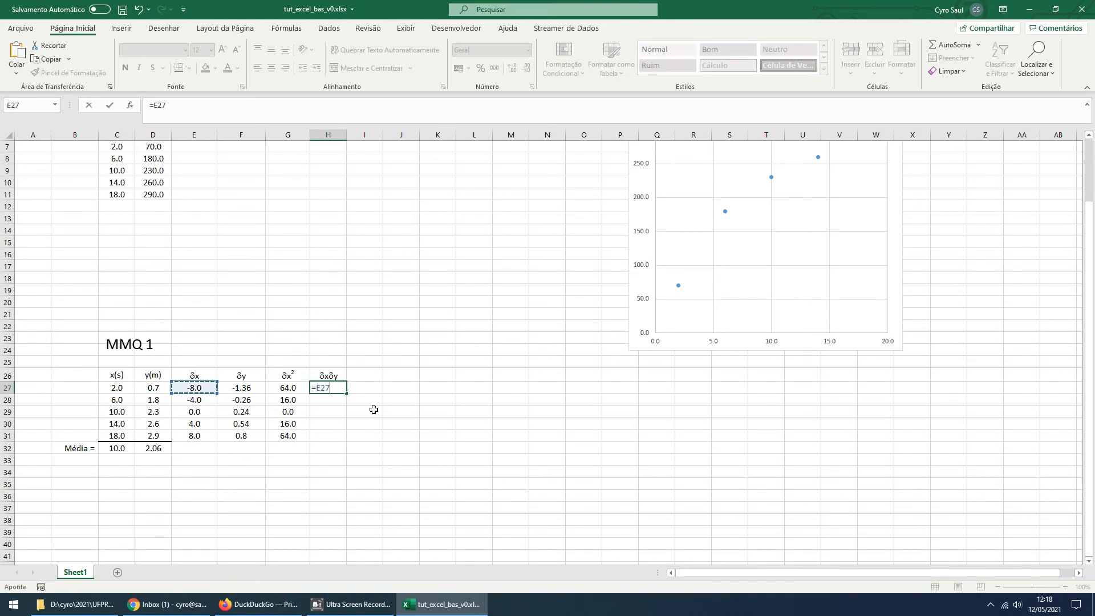
text(*)
key(Left)
key(Left)
key(Return)
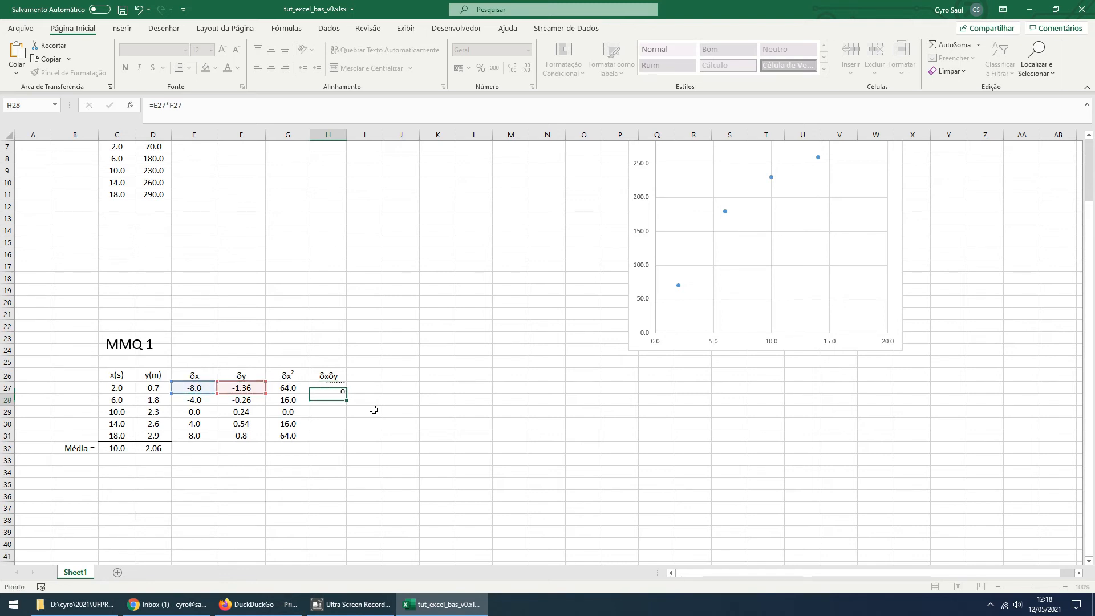
Centre H27 with two decimal places and fill its product formula down through H31
click(337, 390)
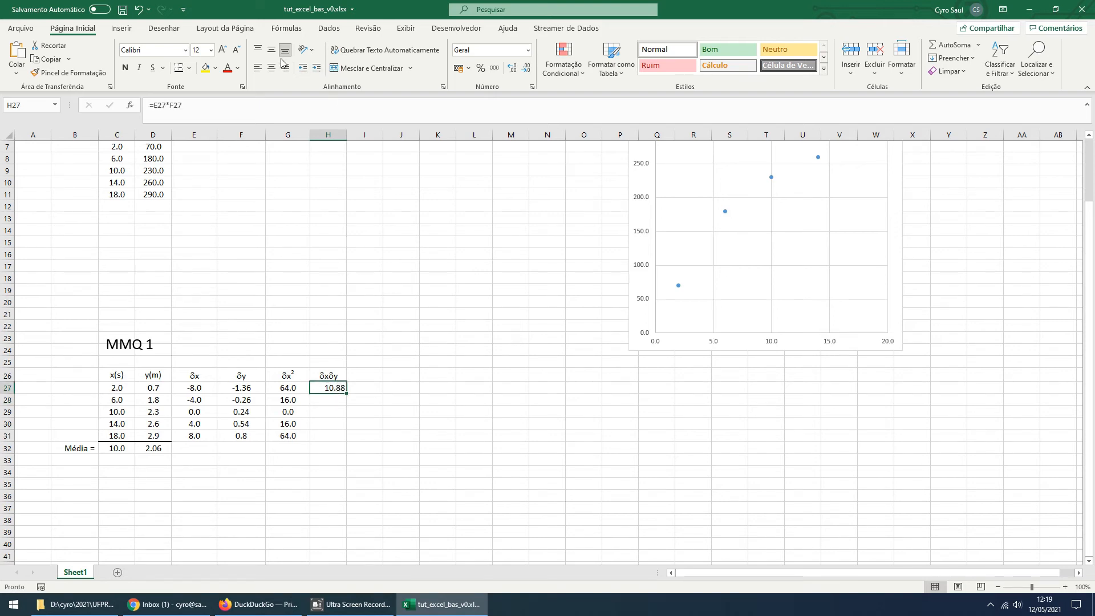
click(512, 69)
click(511, 69)
click(525, 70)
click(526, 69)
drag(347, 395, 350, 441)
click(426, 485)
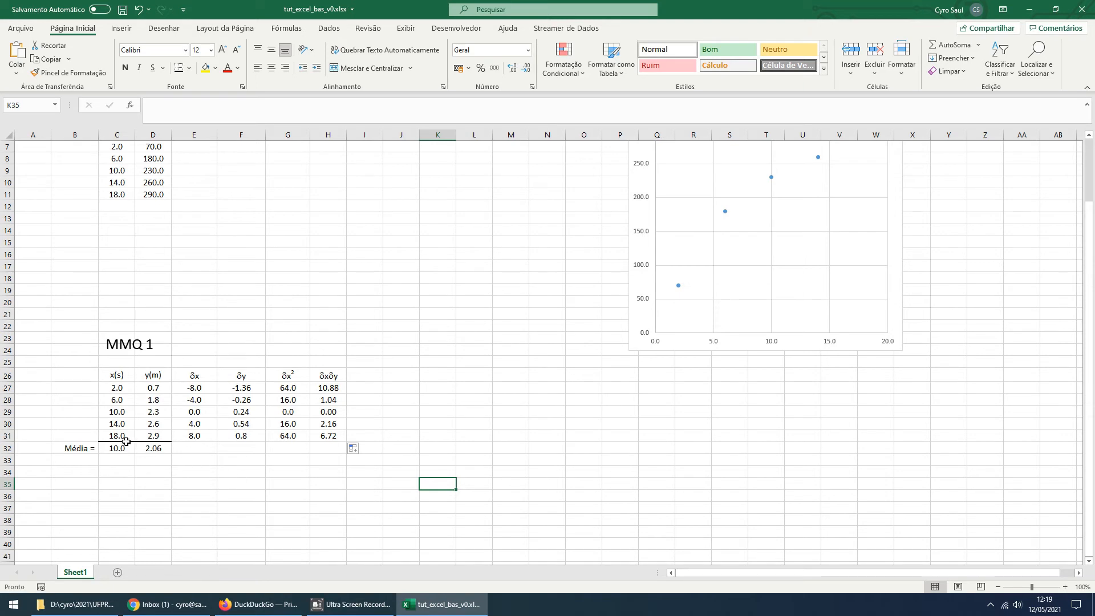
Add a thick bottom border beneath the last δx² and δxδy values in G31:H31
drag(295, 435, 328, 435)
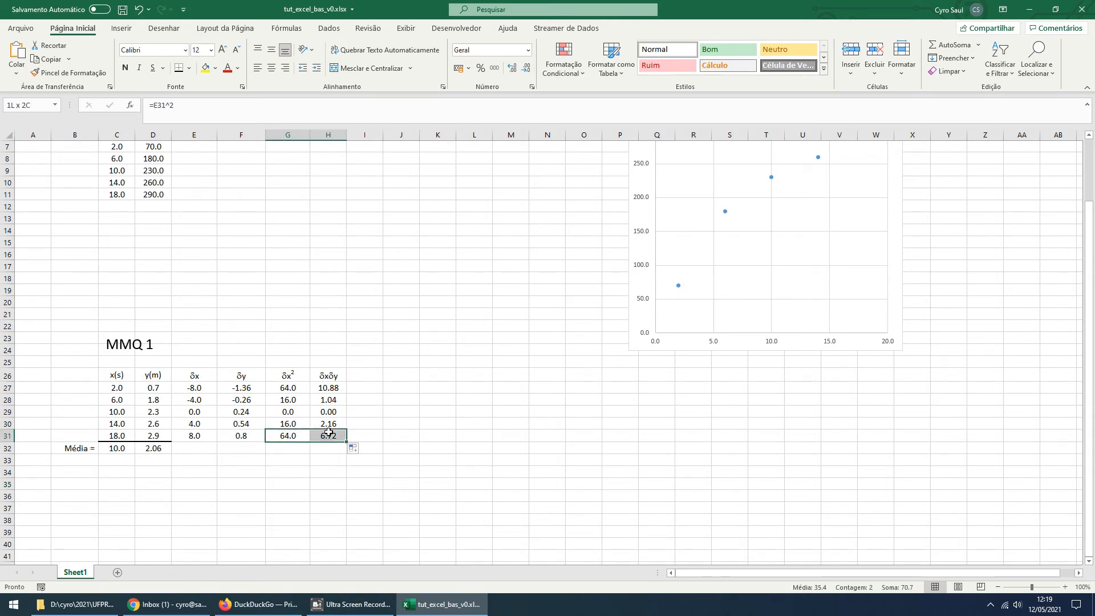
click(180, 70)
click(280, 508)
click(274, 531)
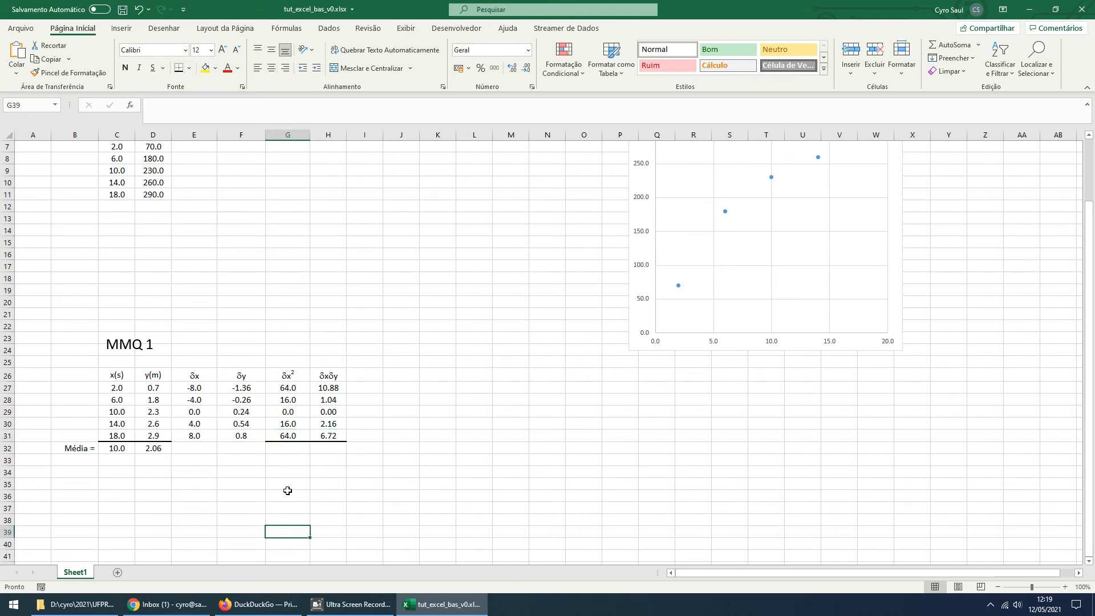
Enter the label "S =" in F32 and align it to the right of the cell
click(291, 448)
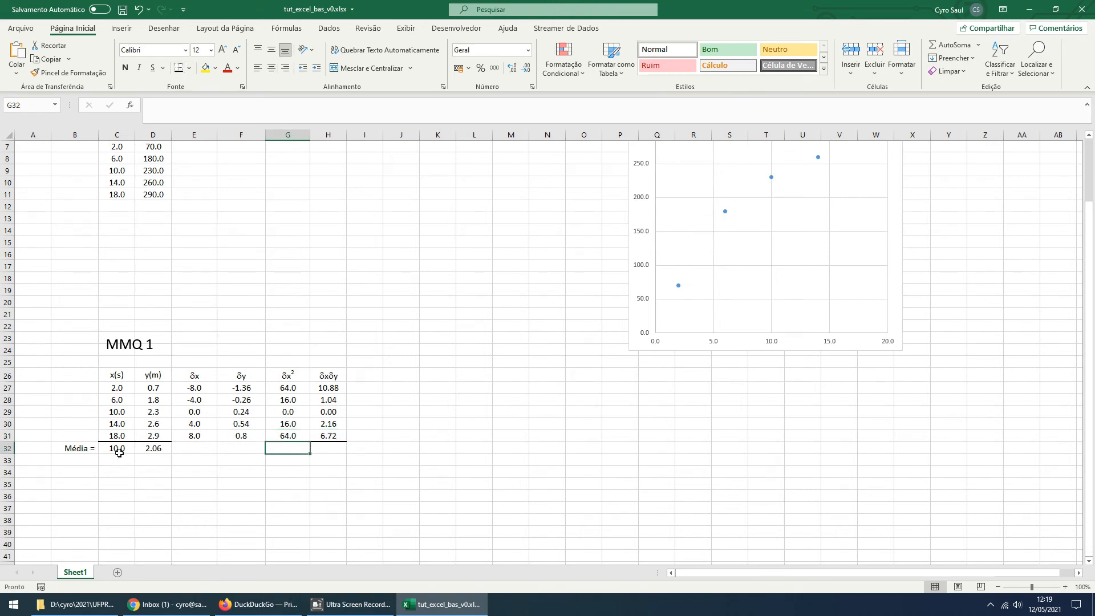
click(250, 447)
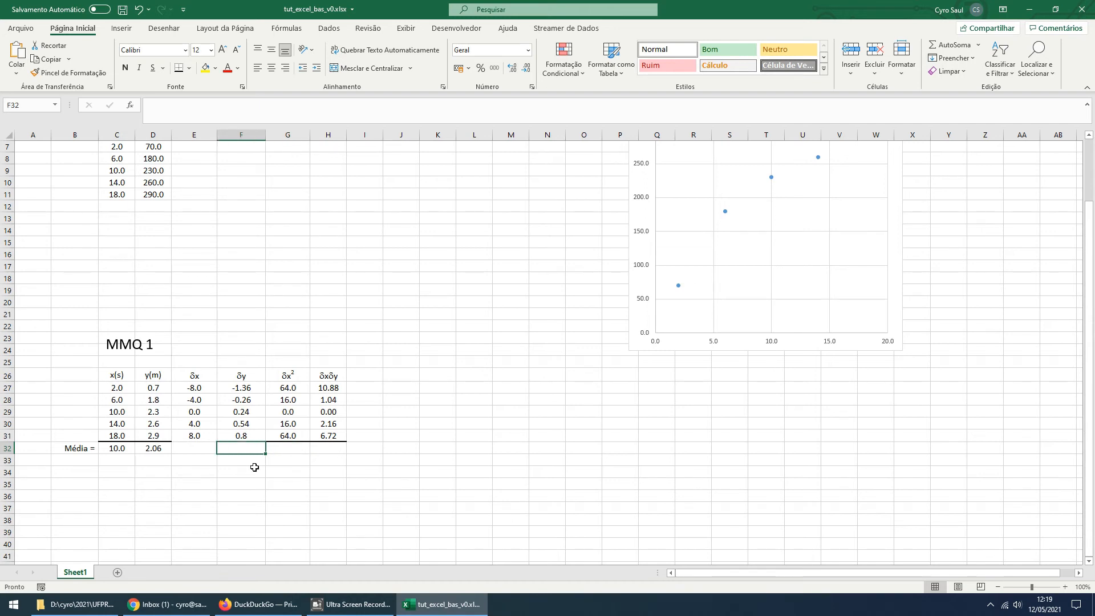
text(S =)
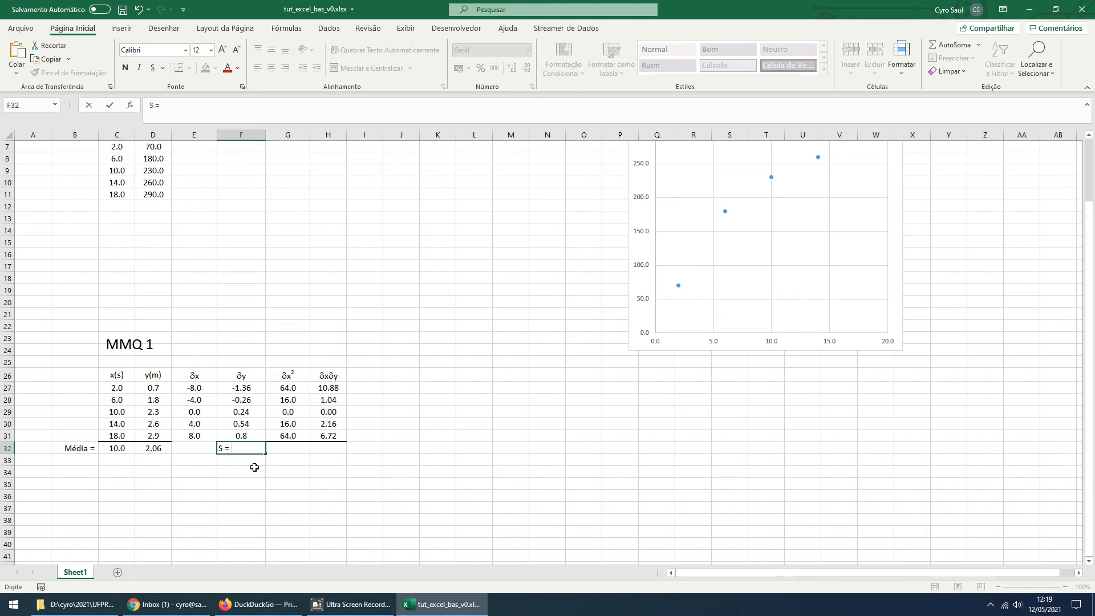
key(ctrl+Return)
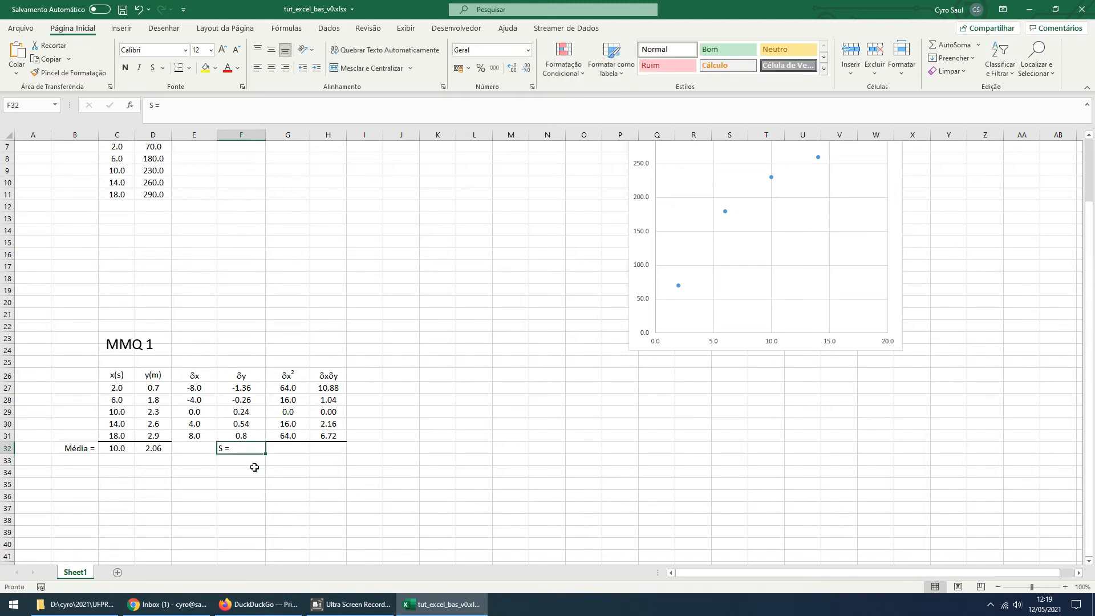
click(285, 68)
Apply the Symbol font to the S in F32 so the label reads Σ =
double_click(255, 448)
double_click(255, 448)
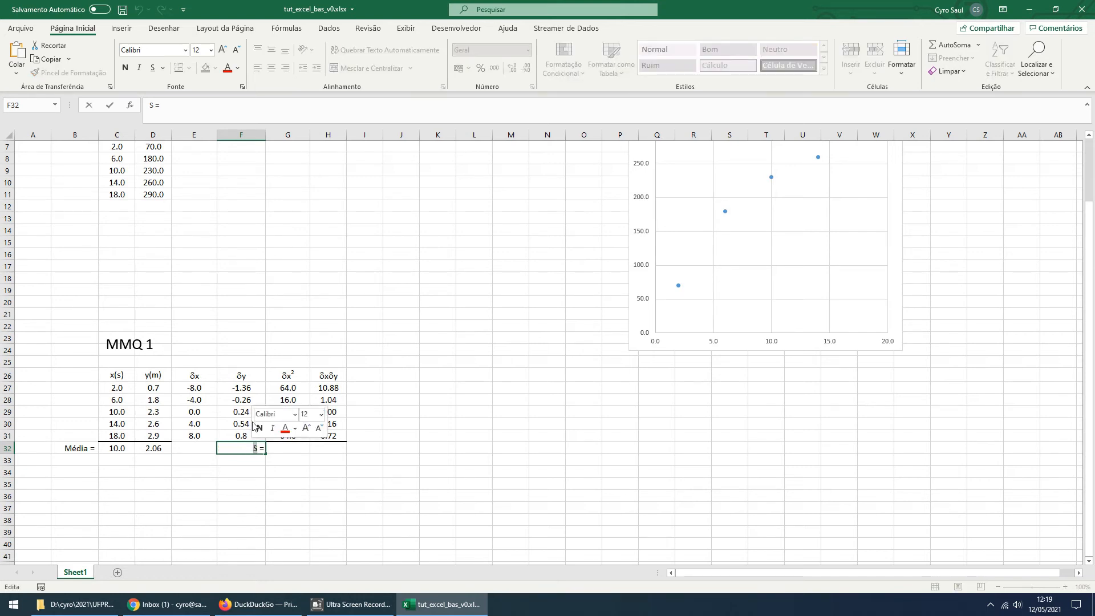
click(189, 53)
click(187, 51)
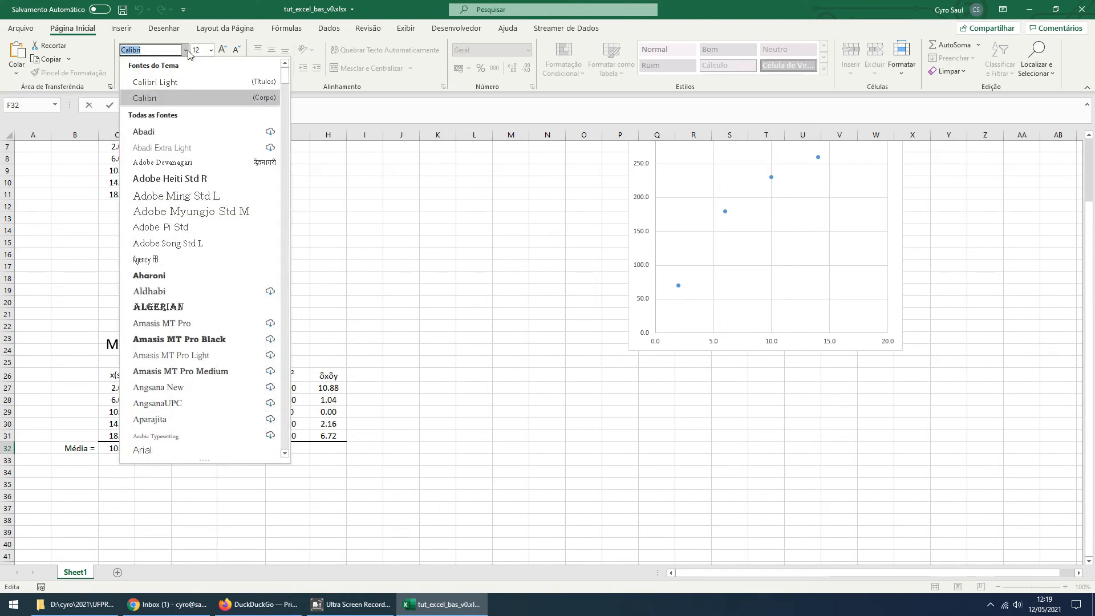
click(160, 53)
key(BackSpace)
key(BackSpace)
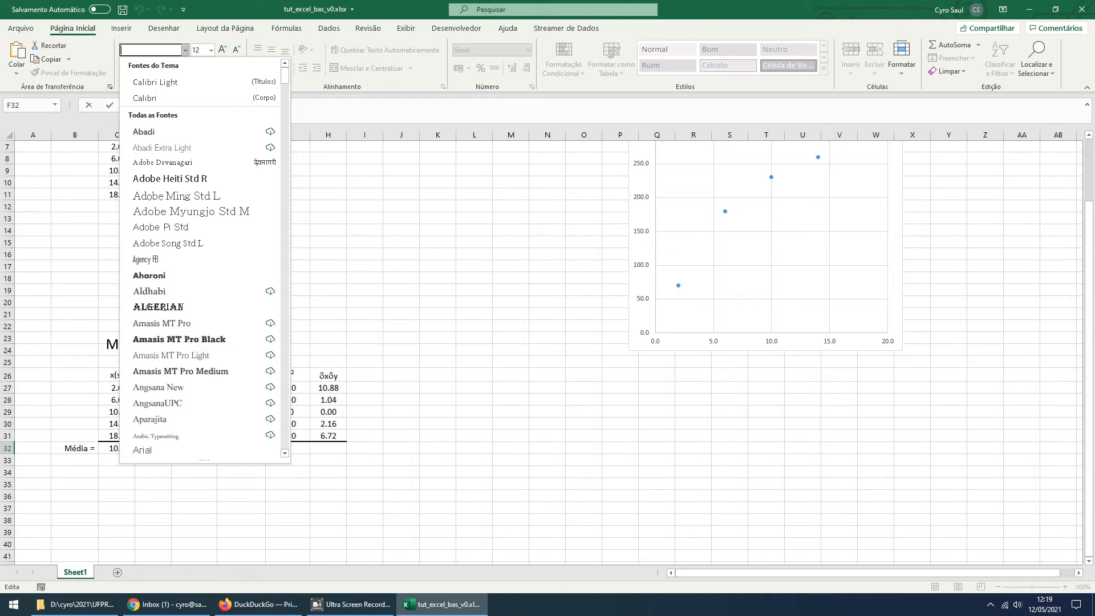
text(Symbol)
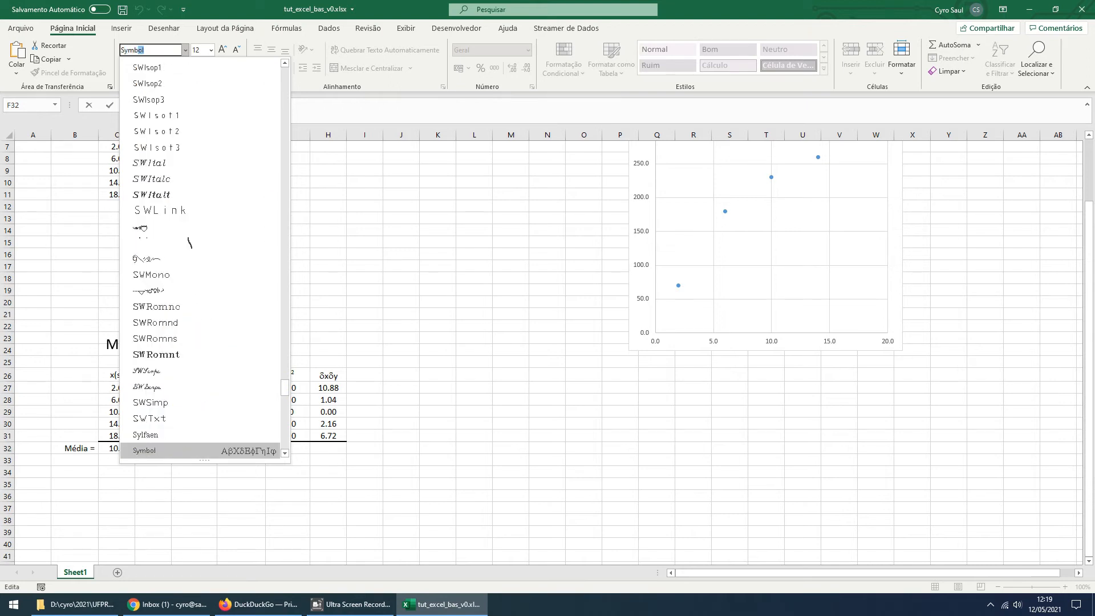
key(Return)
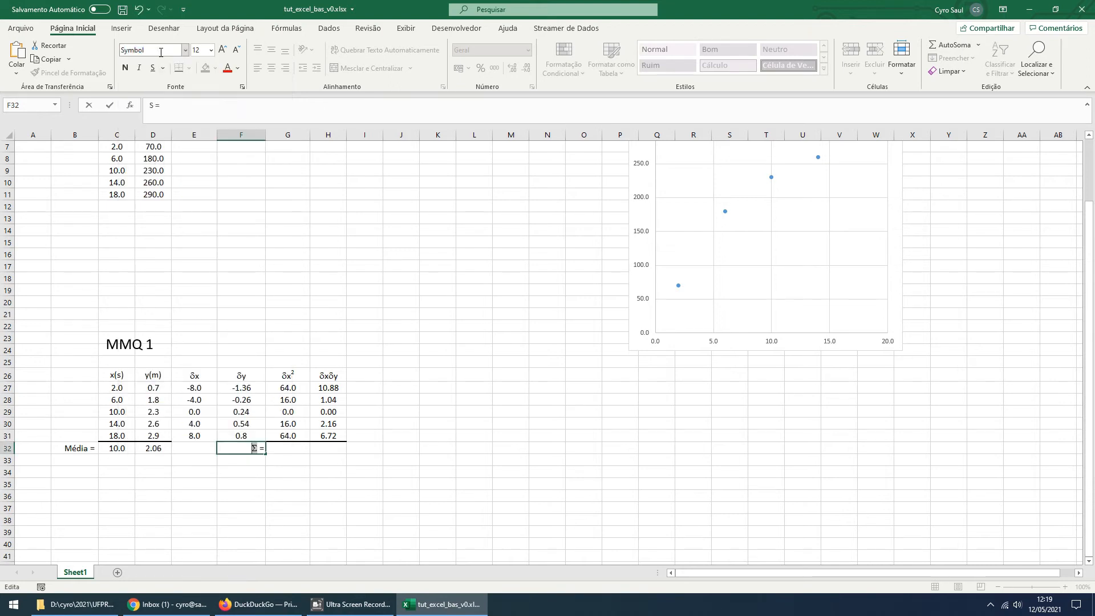
click(306, 519)
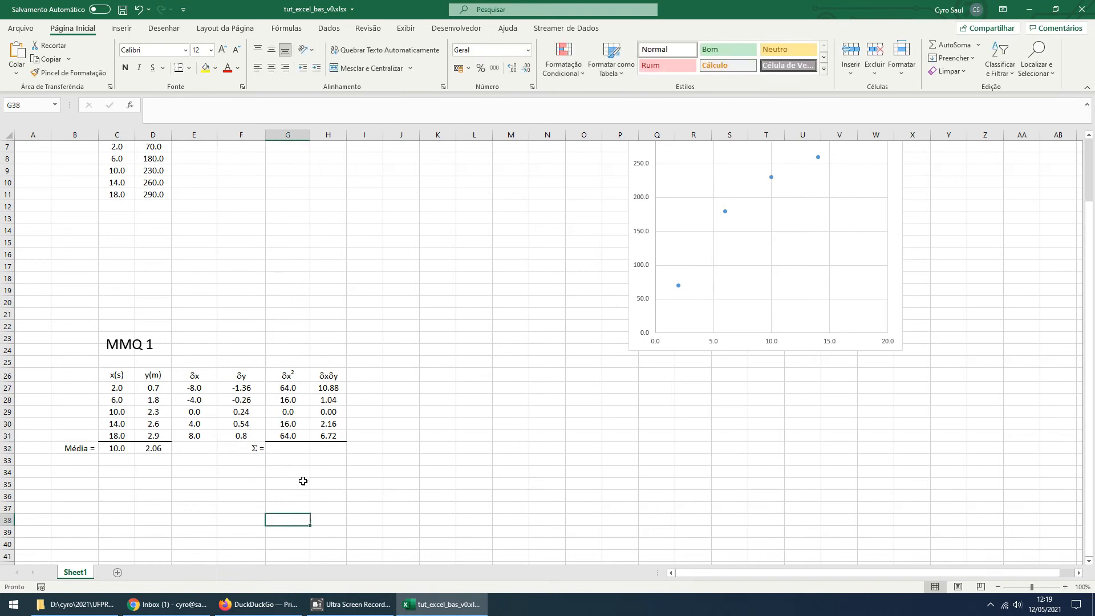
Enter =SOMA(G27:G31) in G32 to sum the δx² column
click(290, 449)
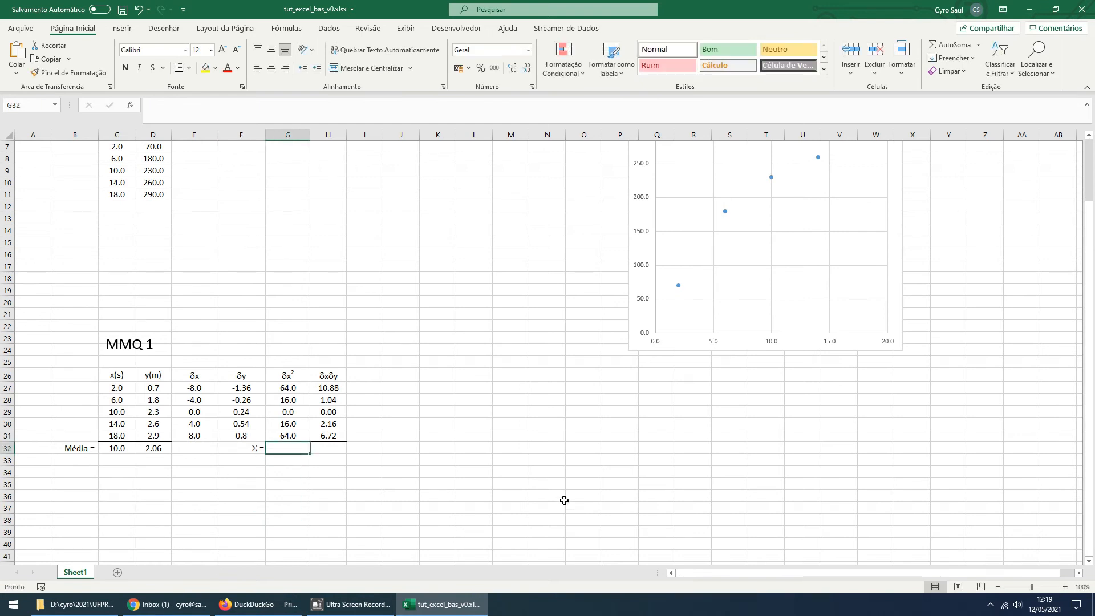
text(=)
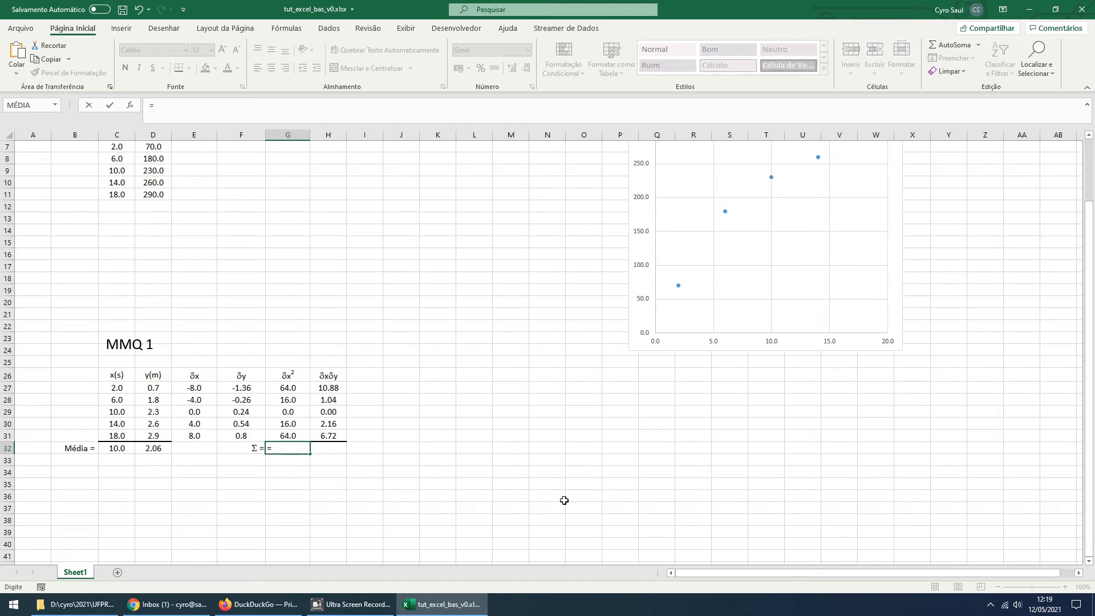
text(soma)
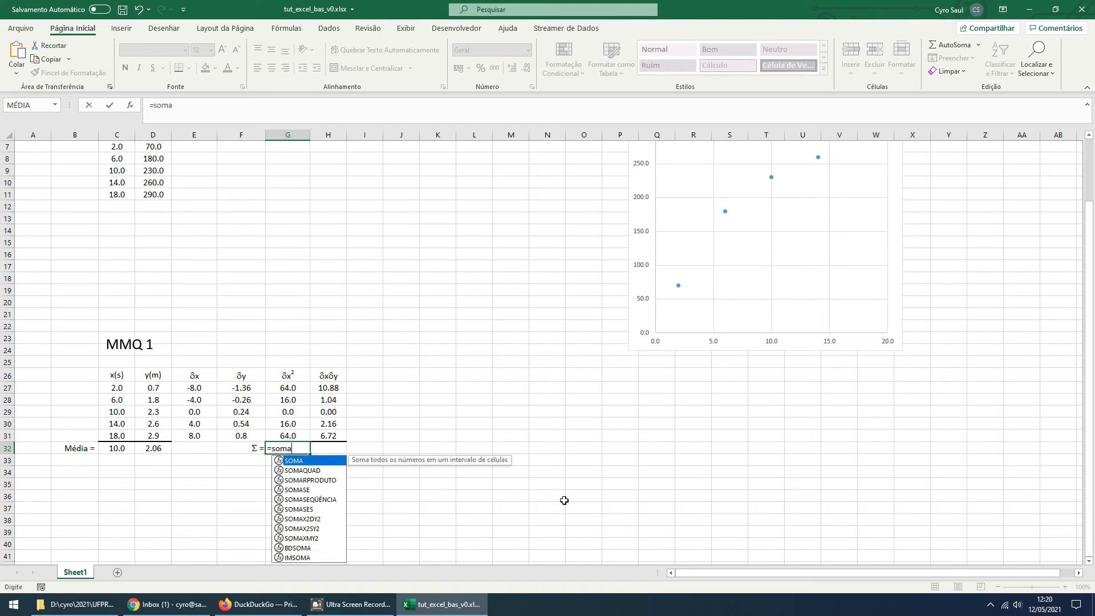
text(()
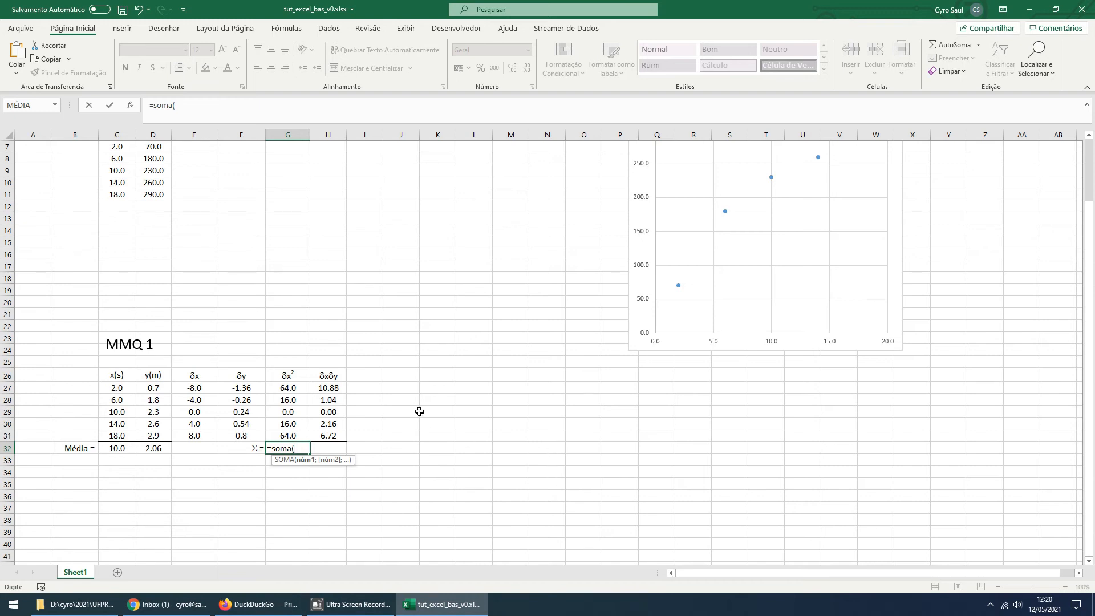
drag(299, 387, 300, 435)
text())
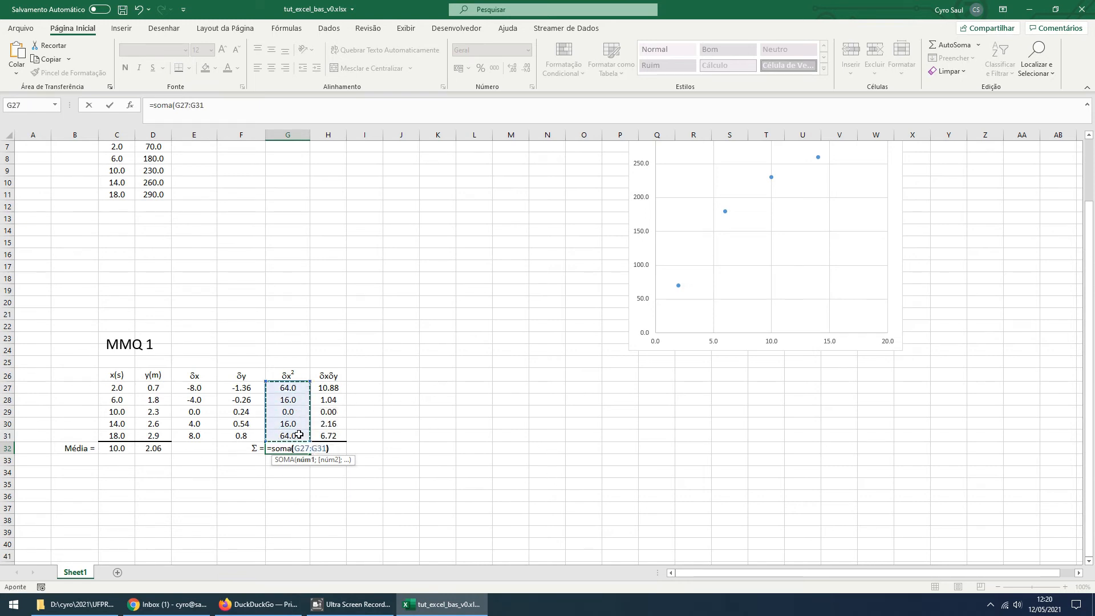
key(Return)
Centre the δx² sum in G32 and display it with one decimal place
click(298, 448)
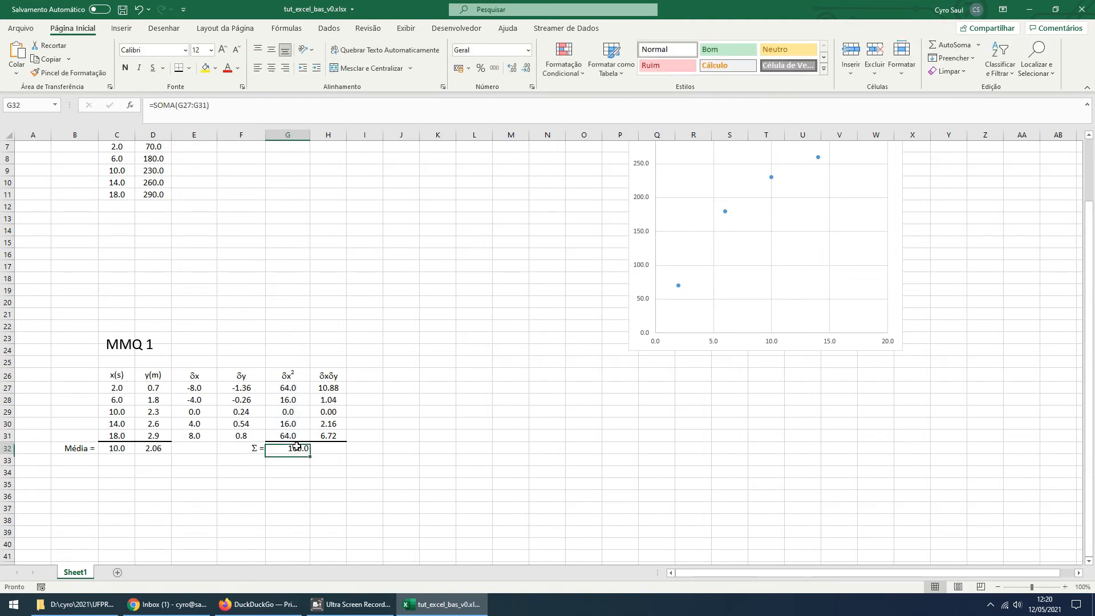
click(274, 71)
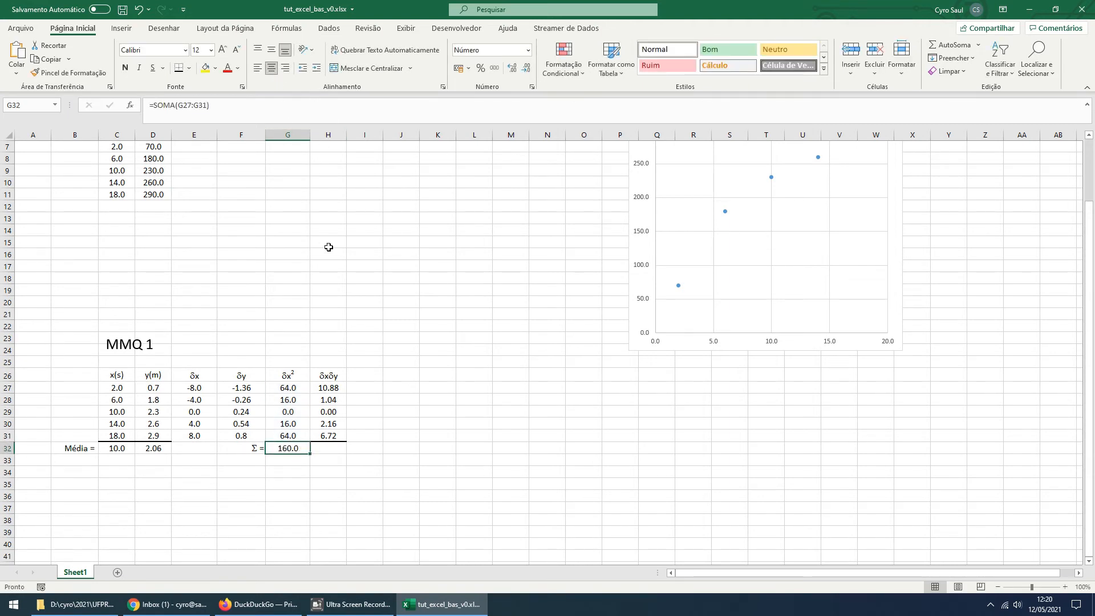
click(511, 68)
click(512, 67)
click(528, 69)
click(527, 69)
Copy the sum formula from G32 into H32 to total the δxδy column, and check the range it references
click(329, 447)
click(299, 449)
click(329, 449)
click(292, 447)
key(ctrl+c)
click(327, 447)
key(ctrl+v)
key(Escape)
click(175, 104)
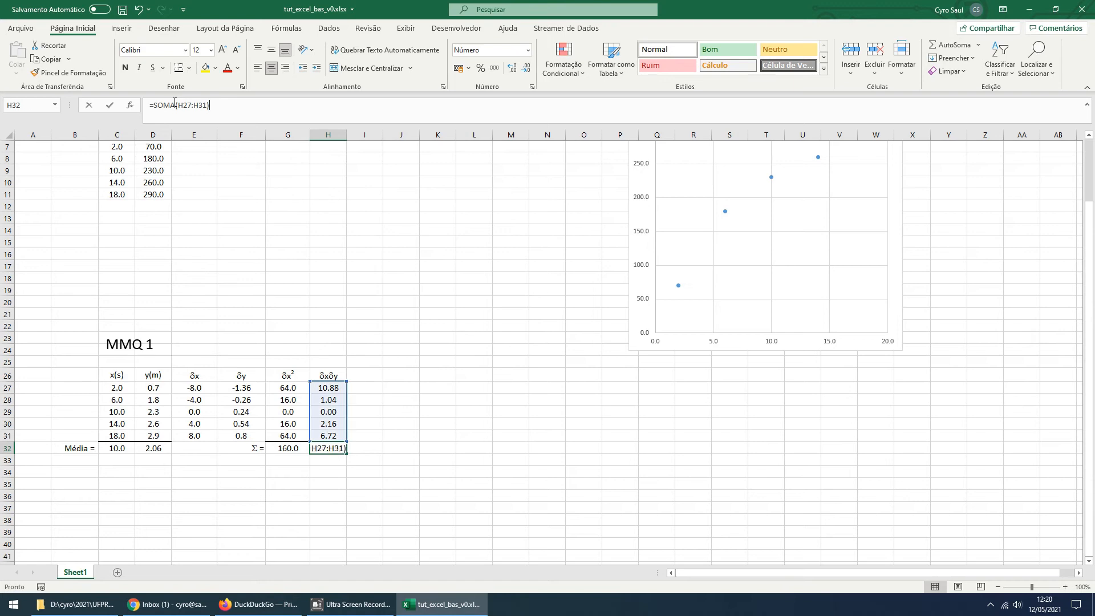
key(Escape)
click(394, 434)
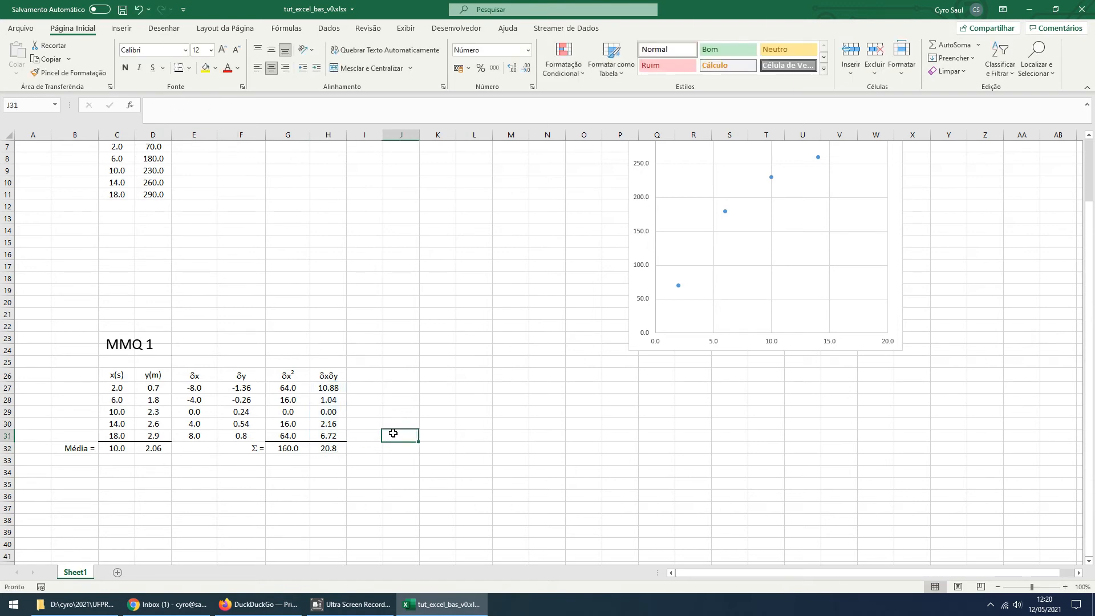
Try displaying the δxδy sum in H32 with three decimal places, and return it to one
click(331, 448)
click(512, 68)
click(512, 68)
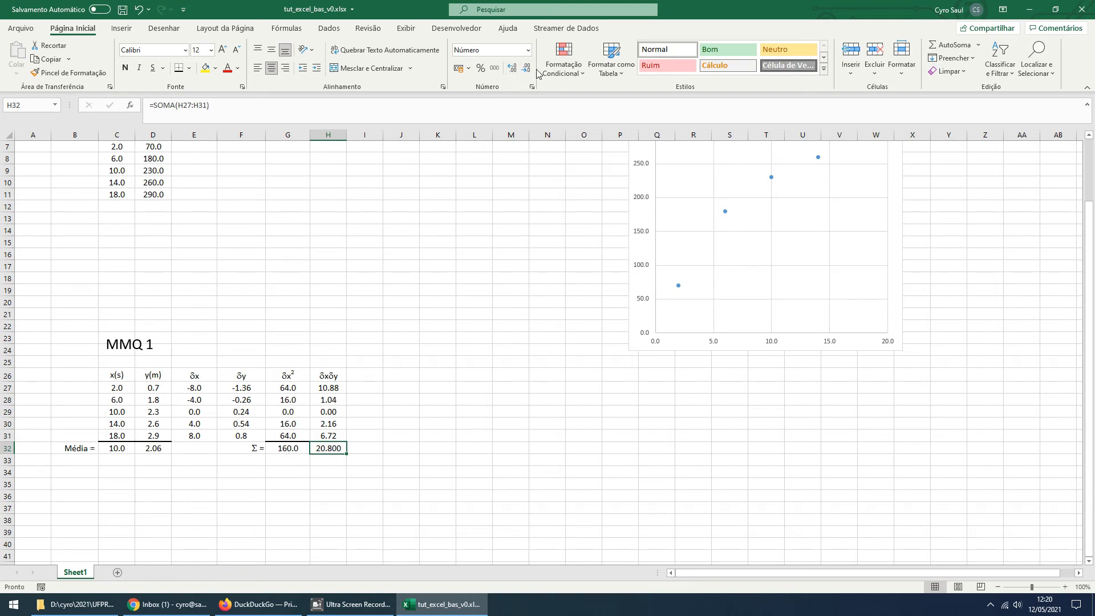
click(527, 70)
click(526, 70)
Insert a new blank equation box on the worksheet
scroll(452, 380, down, 4)
scroll(452, 380, up, 4)
drag(476, 364, 476, 374)
click(408, 284)
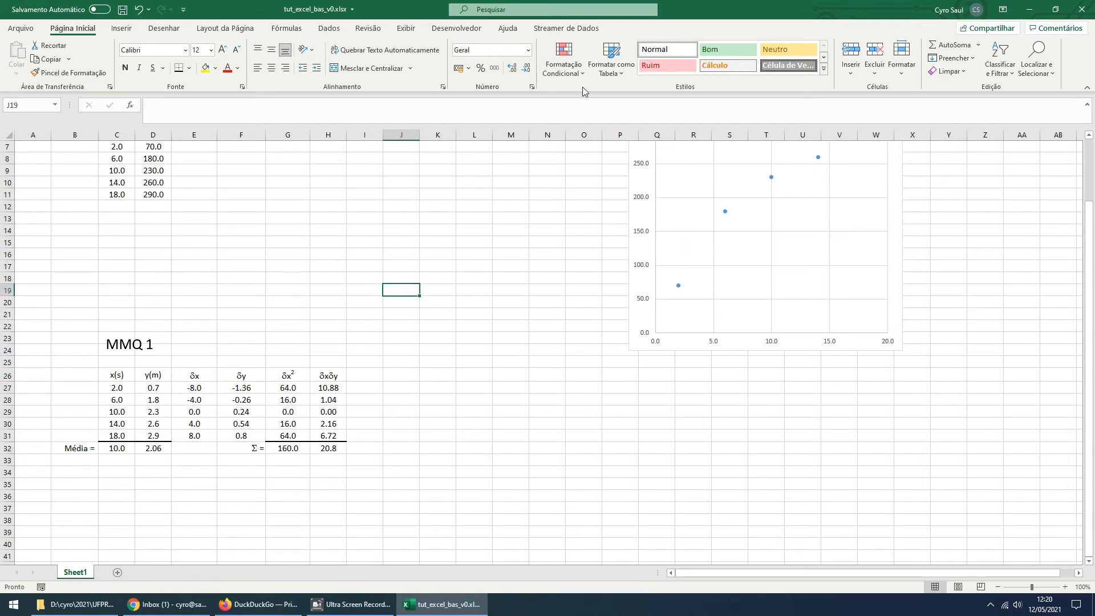
click(120, 28)
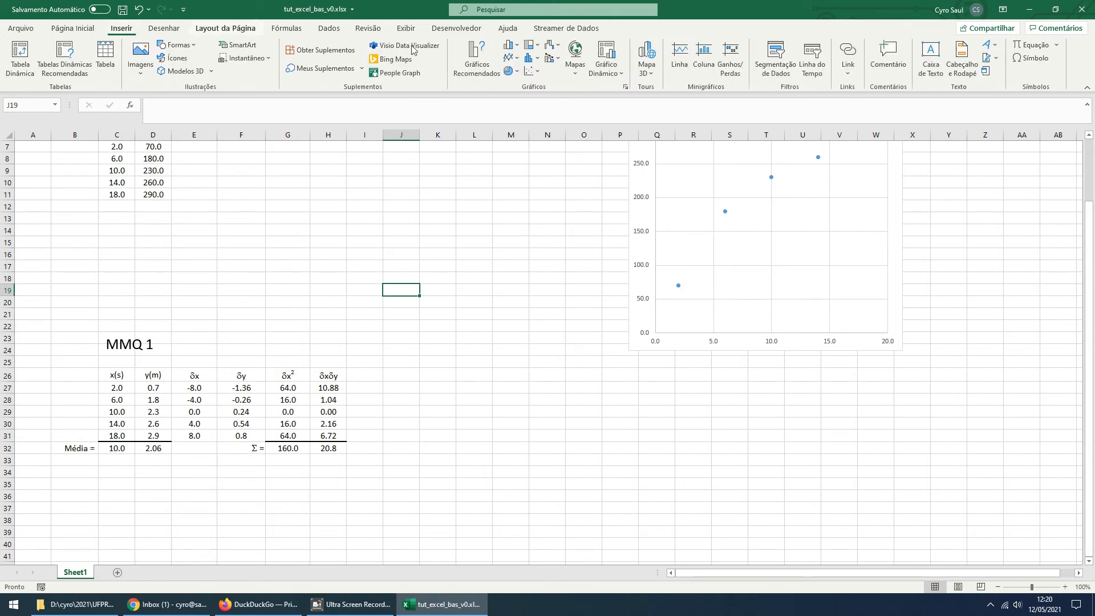
click(1031, 46)
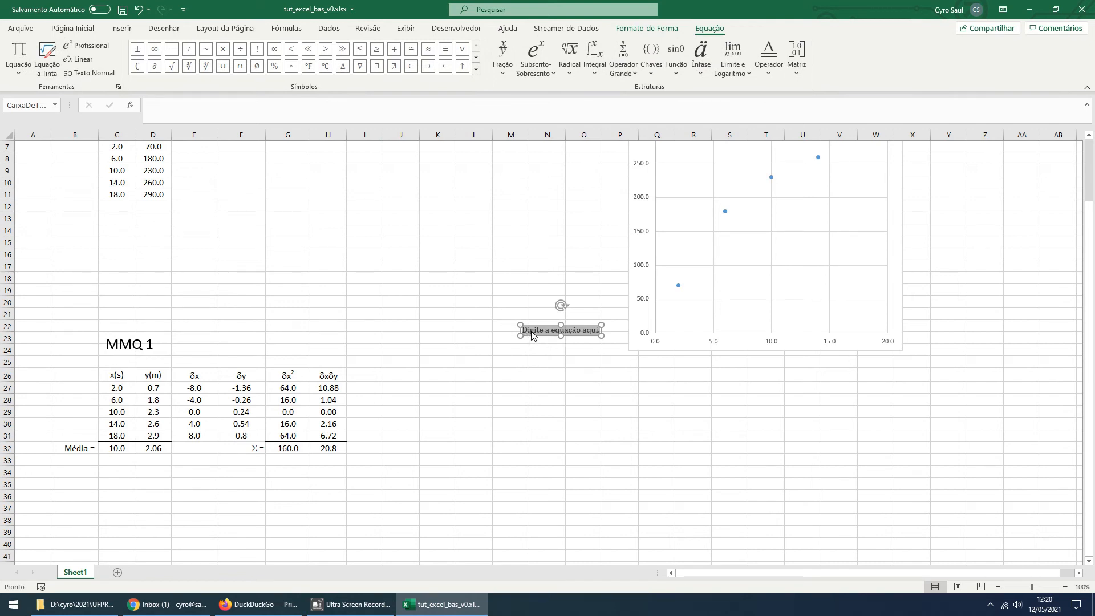
Begin the equation "a =" with a stacked fraction and a summation with limits in its numerator, trying linear format before restoring professional format
text(a=)
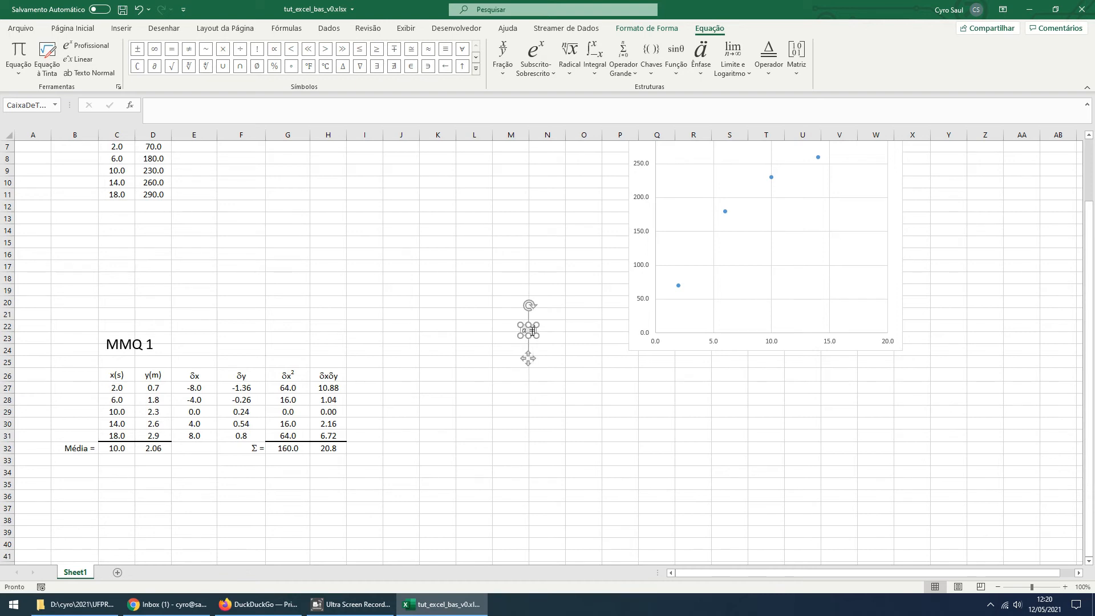
click(498, 65)
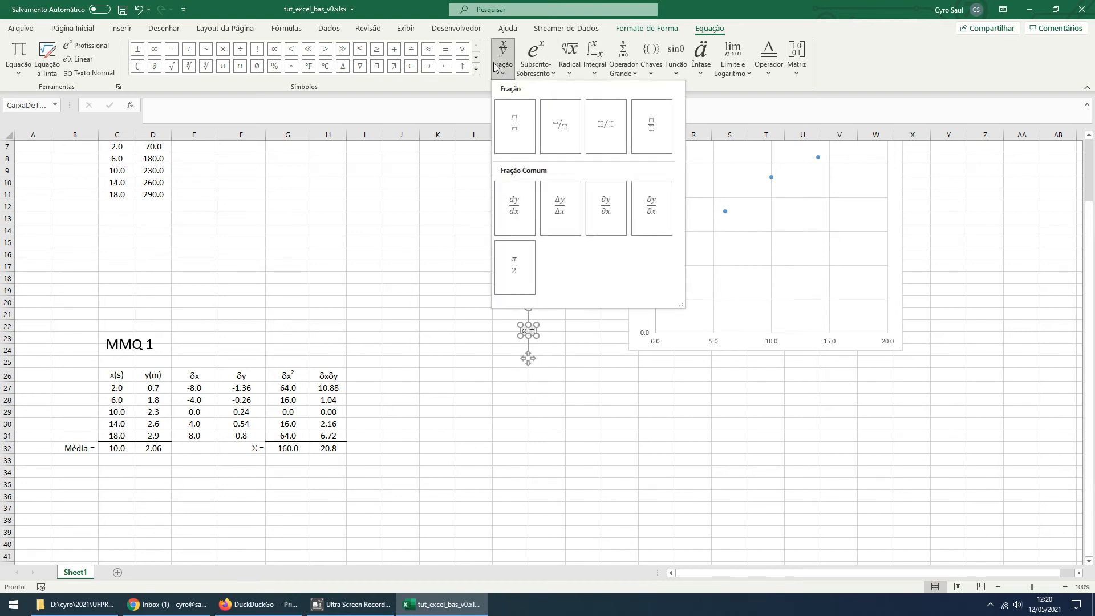
click(514, 126)
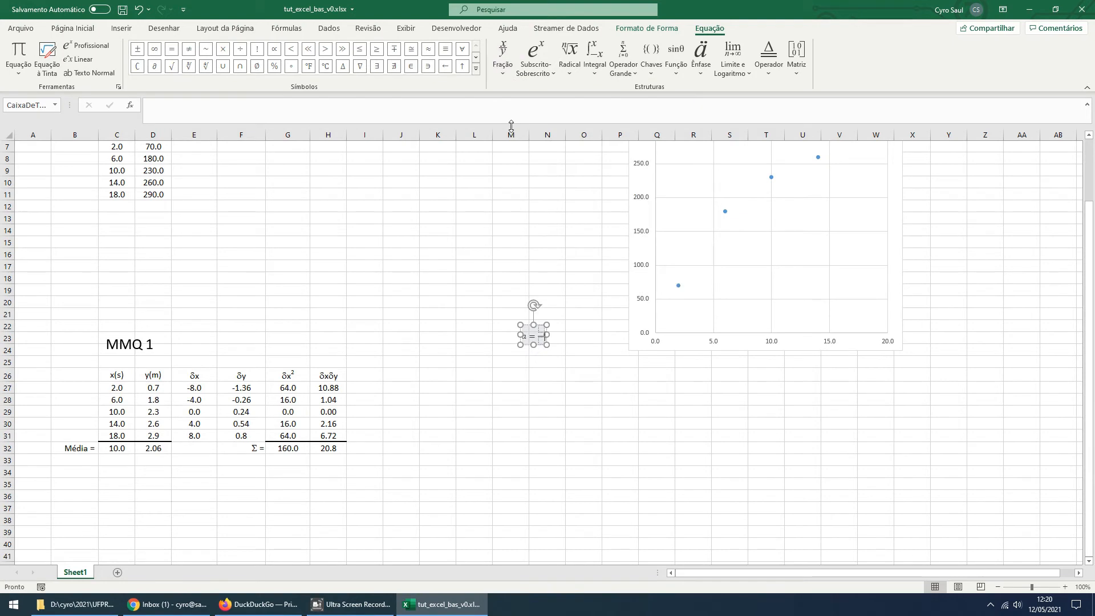
click(542, 330)
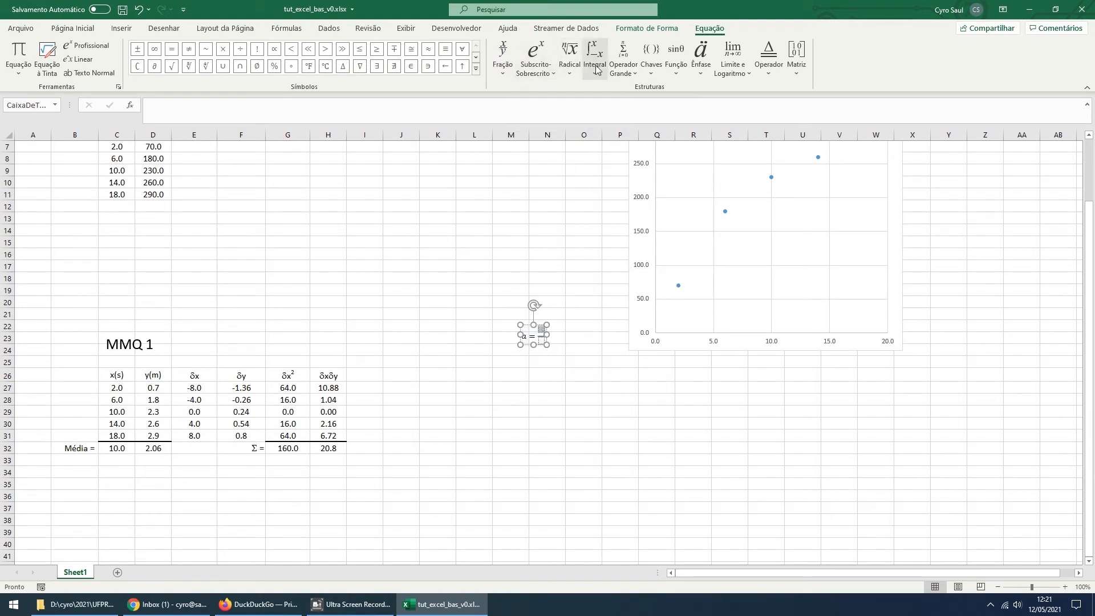
click(628, 74)
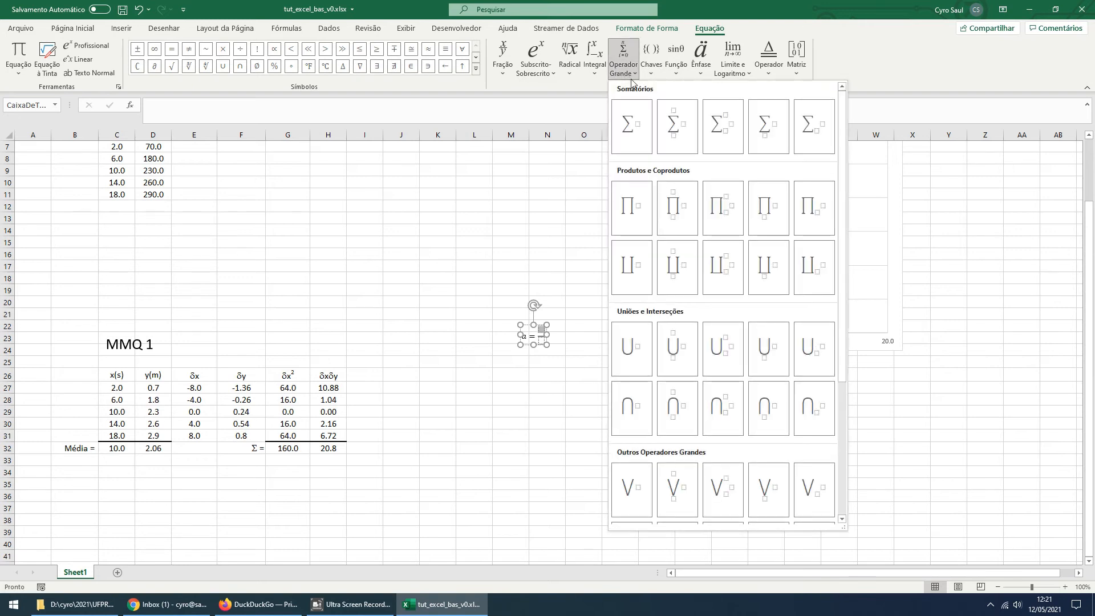
click(673, 126)
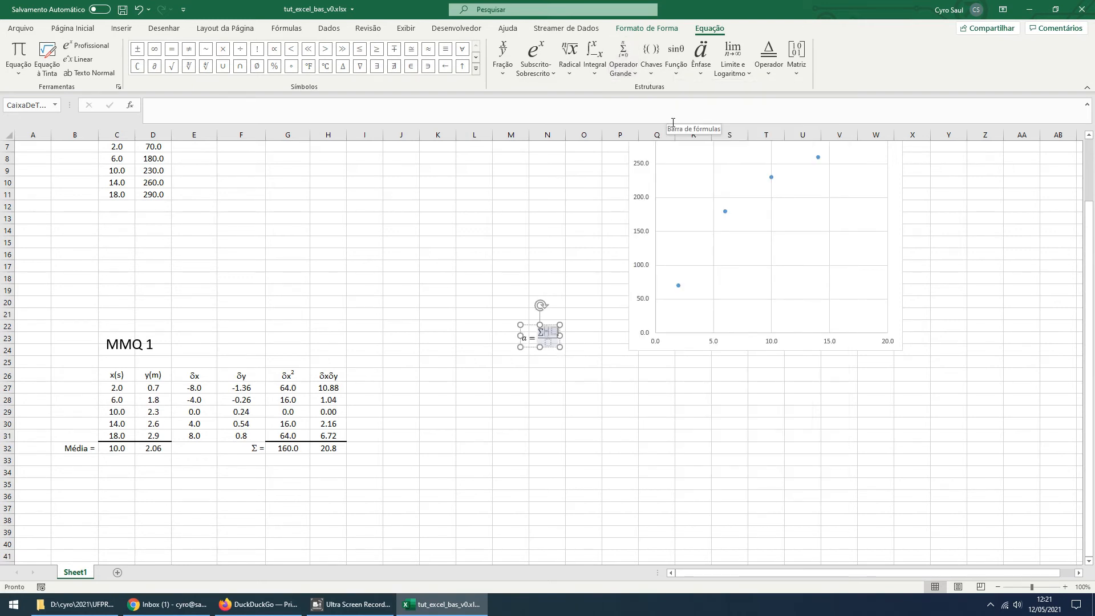
click(90, 60)
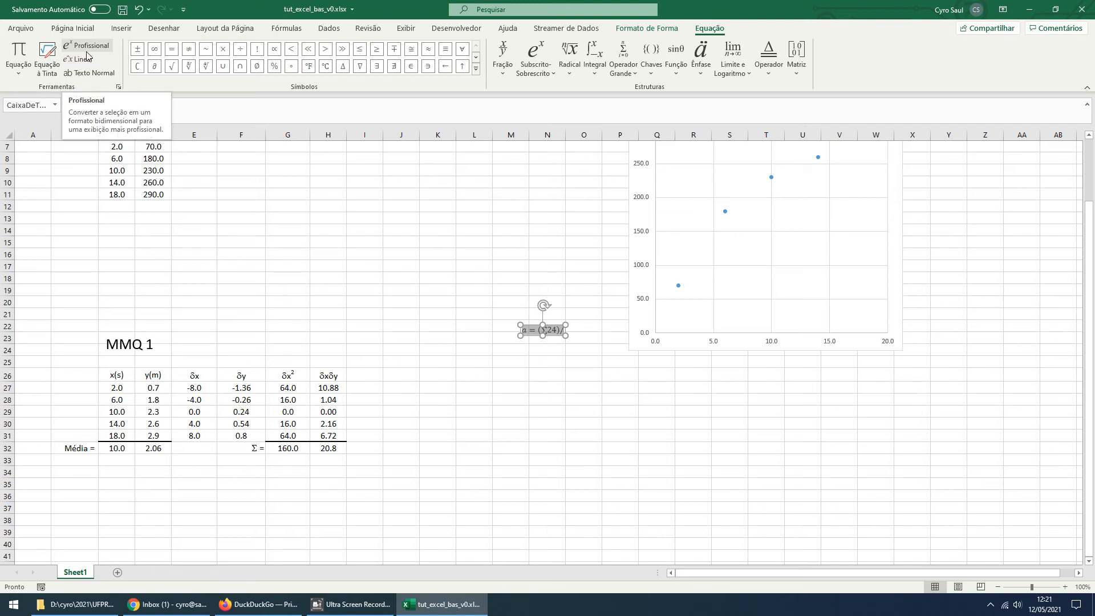
click(89, 53)
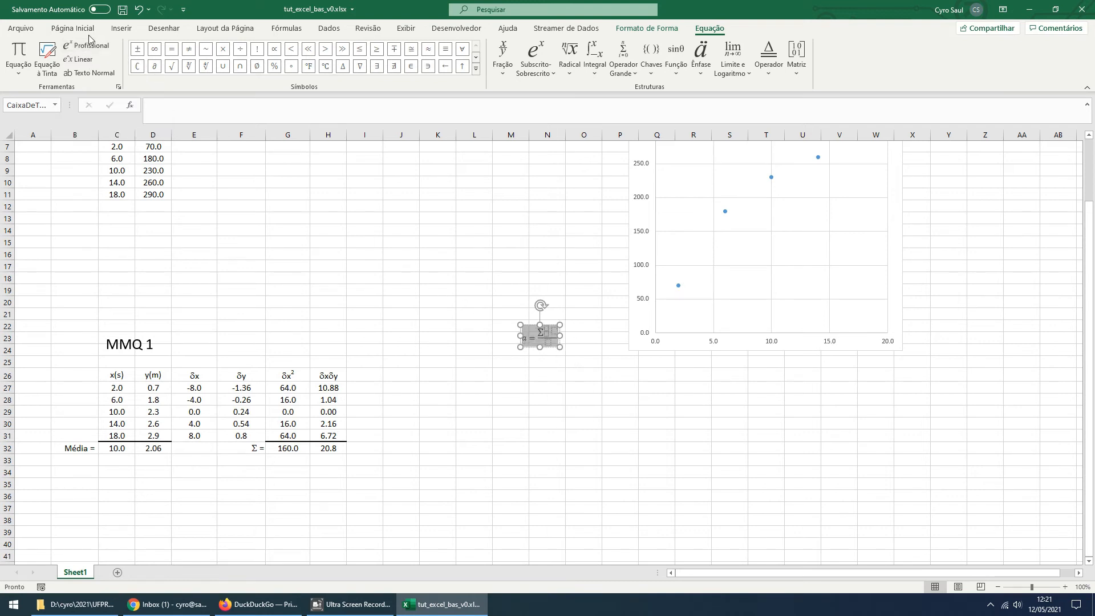
Enlarge the whole equation to 36 pt and move it beside the MMQ 1 table, around rows 26 to 31
click(73, 28)
click(222, 51)
click(222, 51)
click(222, 51)
click(222, 51)
click(222, 51)
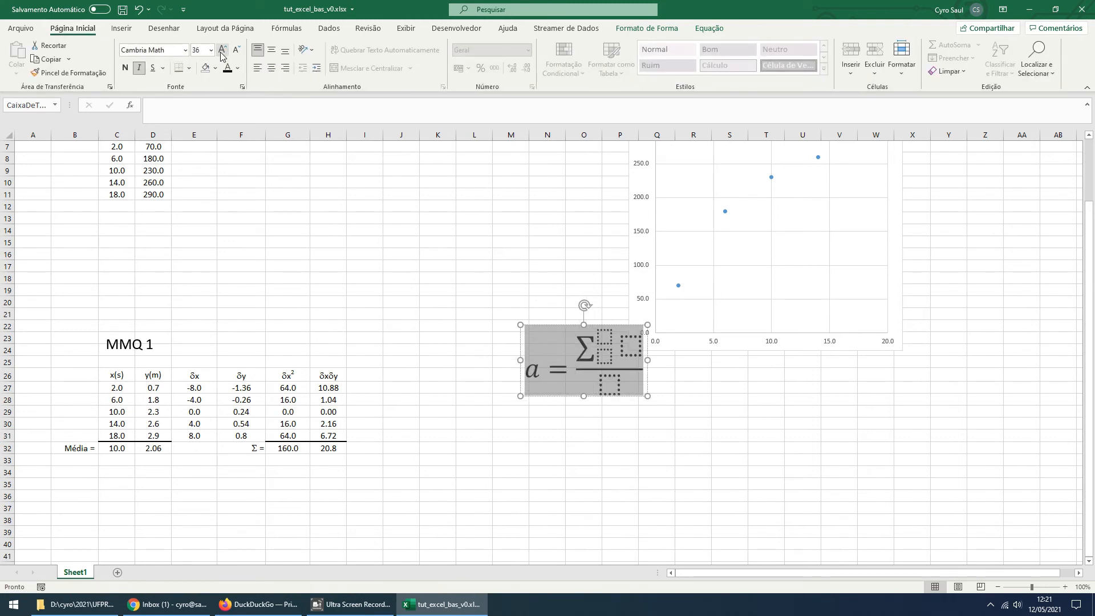
drag(567, 395, 496, 440)
Set the numerator summation's lower limit to i=1 and its upper limit to n
click(532, 400)
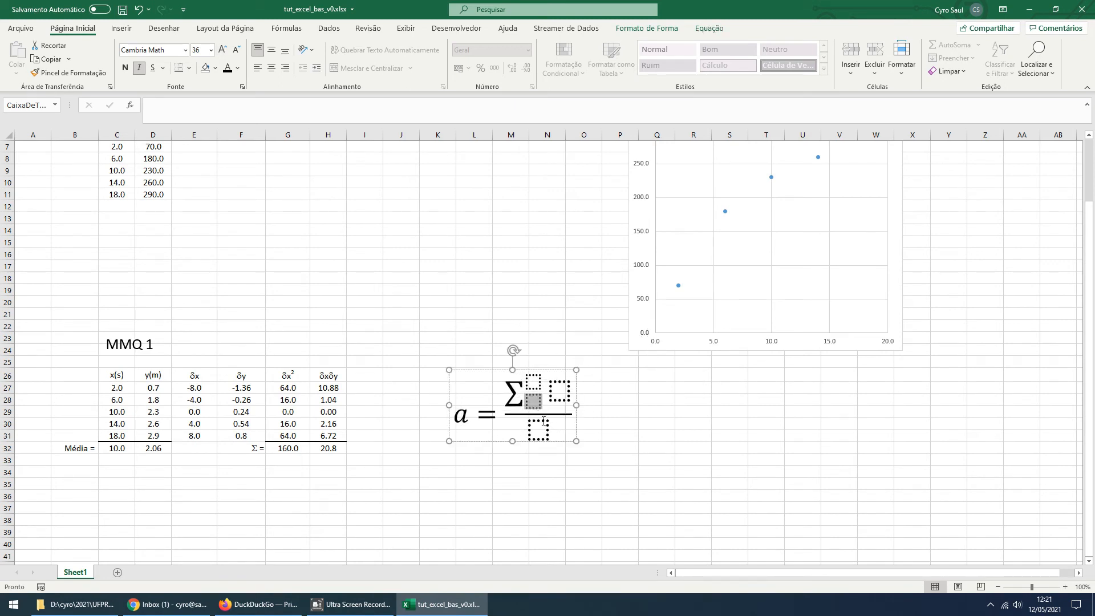
text(i=1)
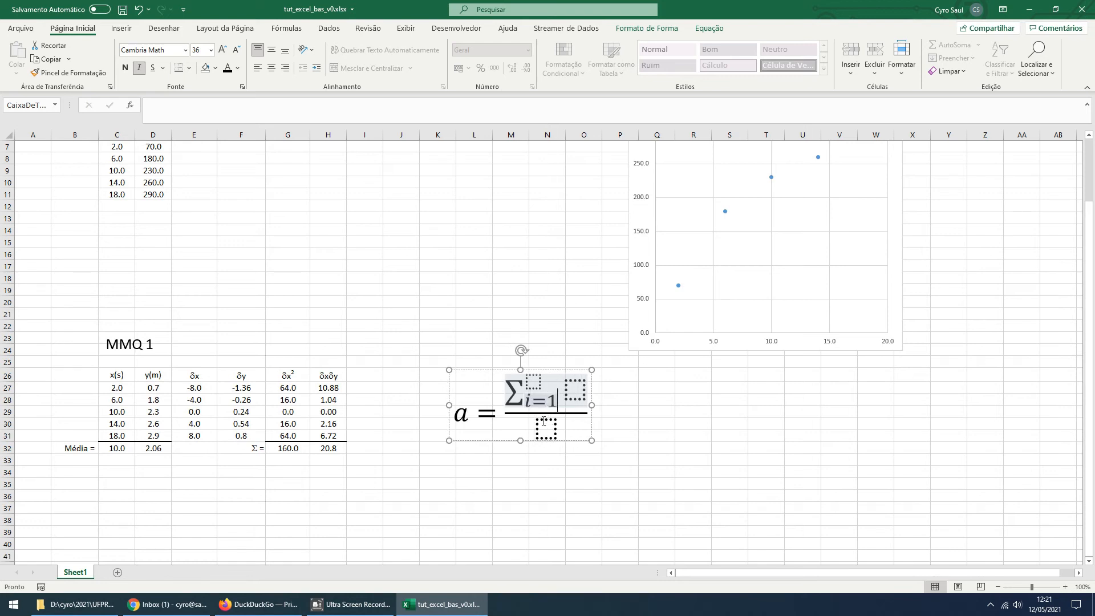
click(535, 384)
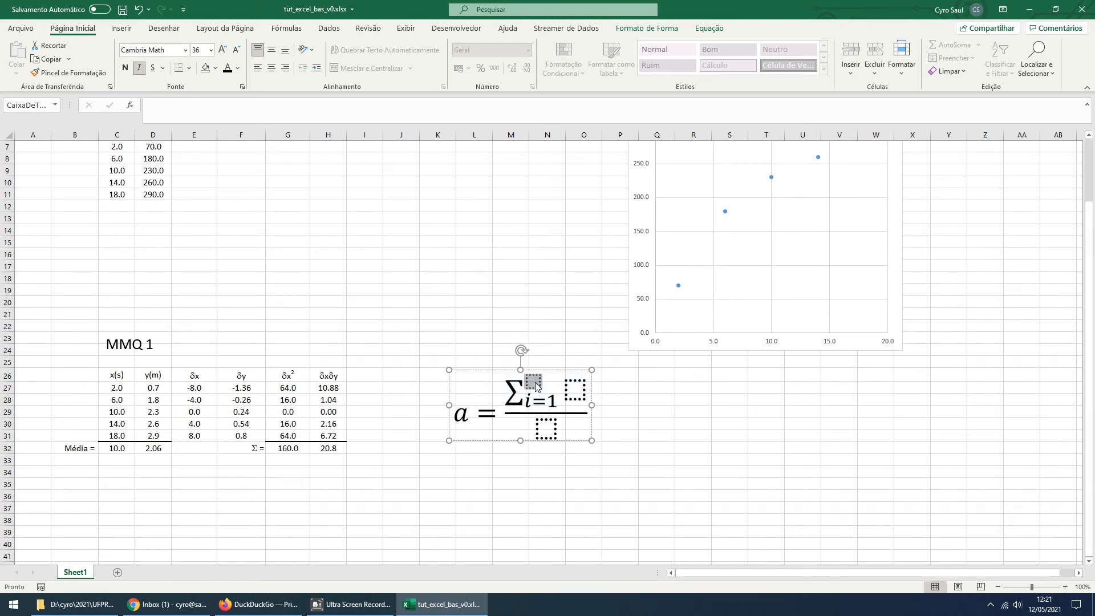
text(n)
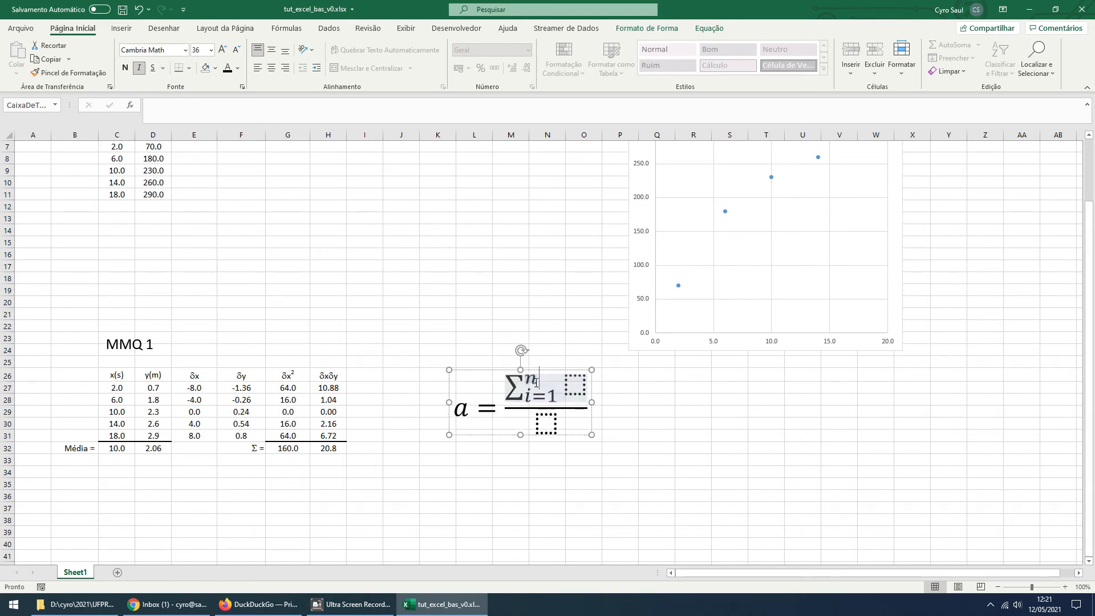
Fill in the numerator summation's term as δx.δy using the delta symbol
click(573, 391)
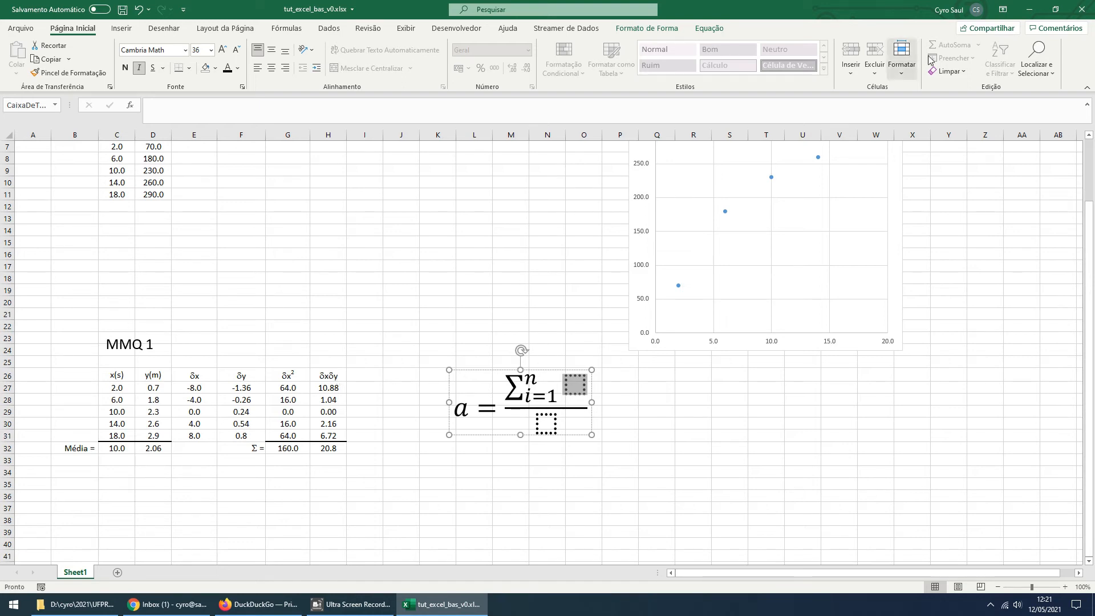
click(707, 30)
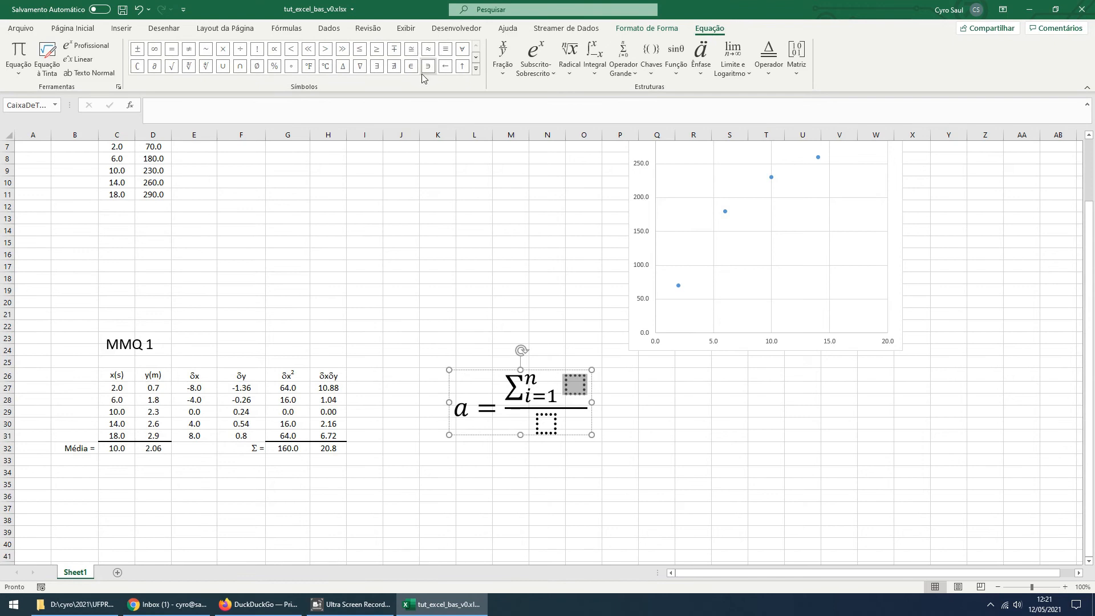
click(477, 72)
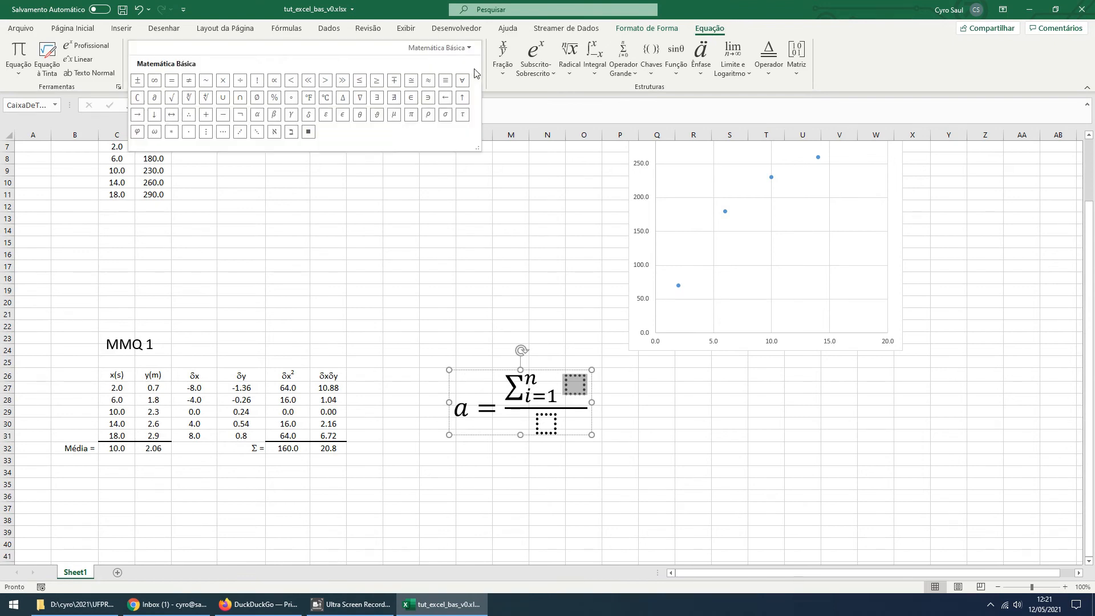
click(309, 115)
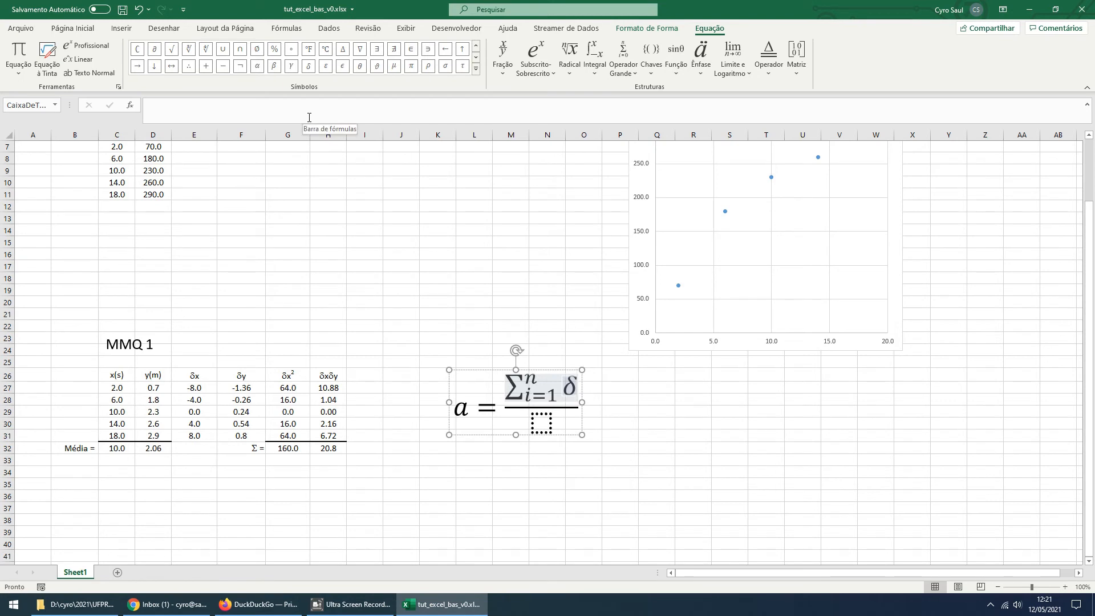
text(x.δy)
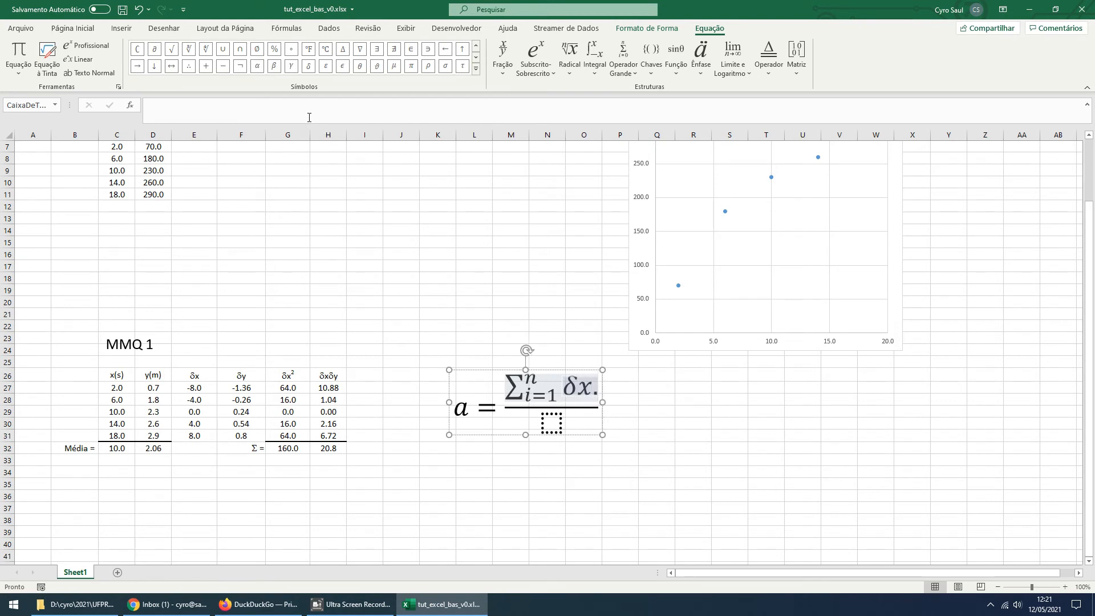
click(310, 67)
text(y)
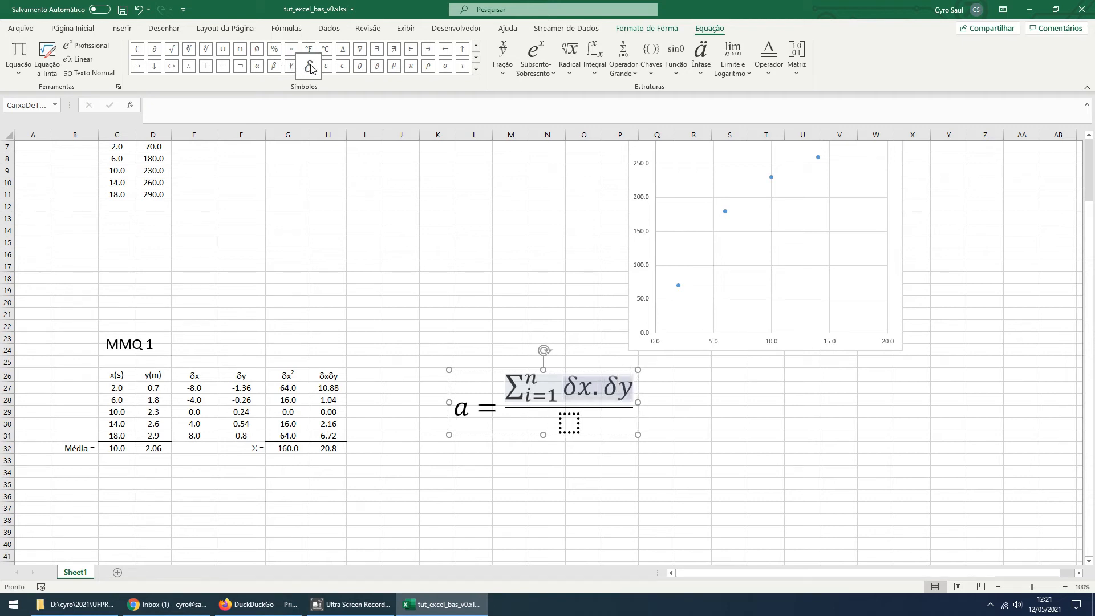
Insert a summation with limits in the fraction's denominator, running from i=1 to n
click(571, 427)
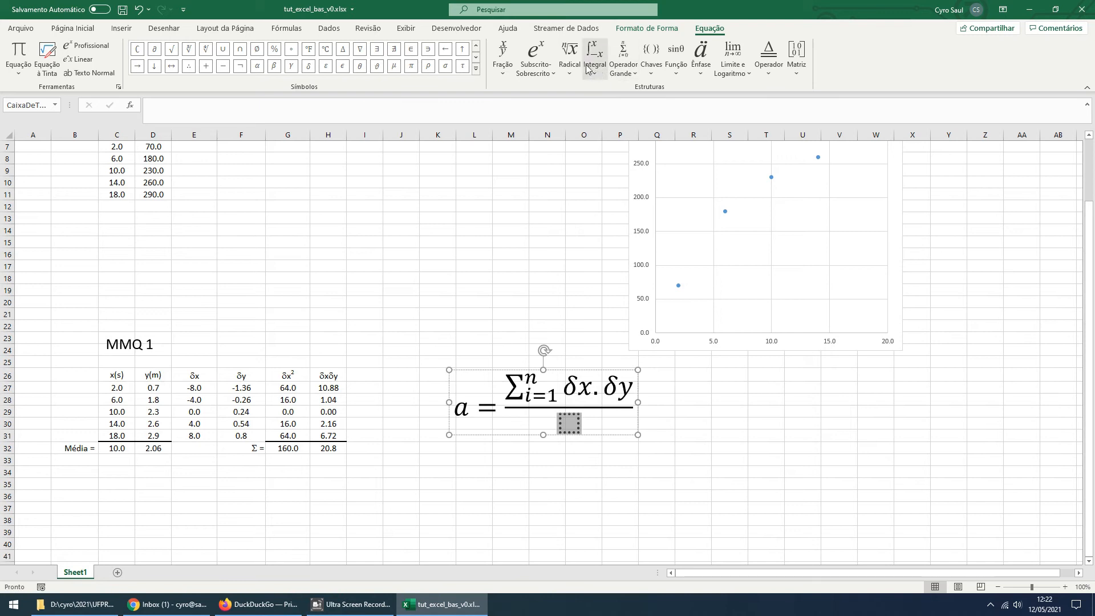
click(625, 70)
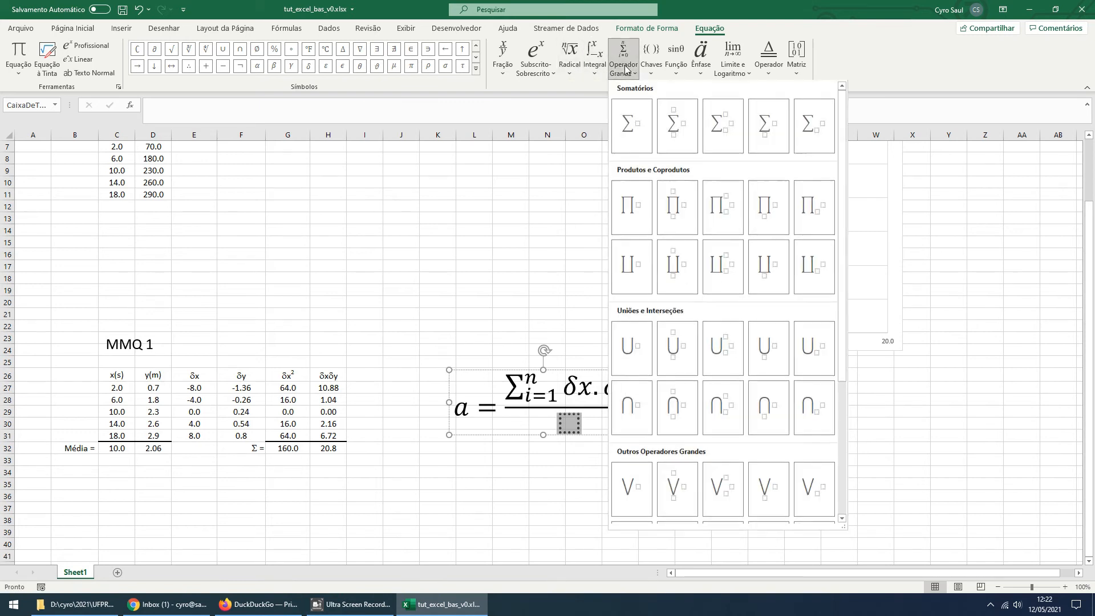
click(685, 133)
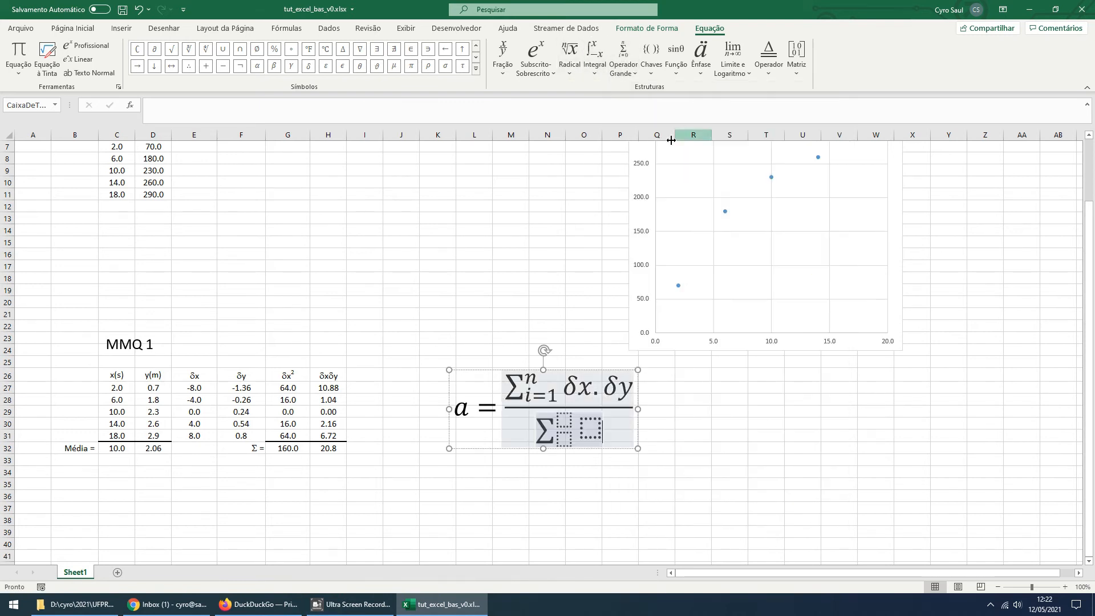
click(566, 440)
text(i=1)
click(556, 425)
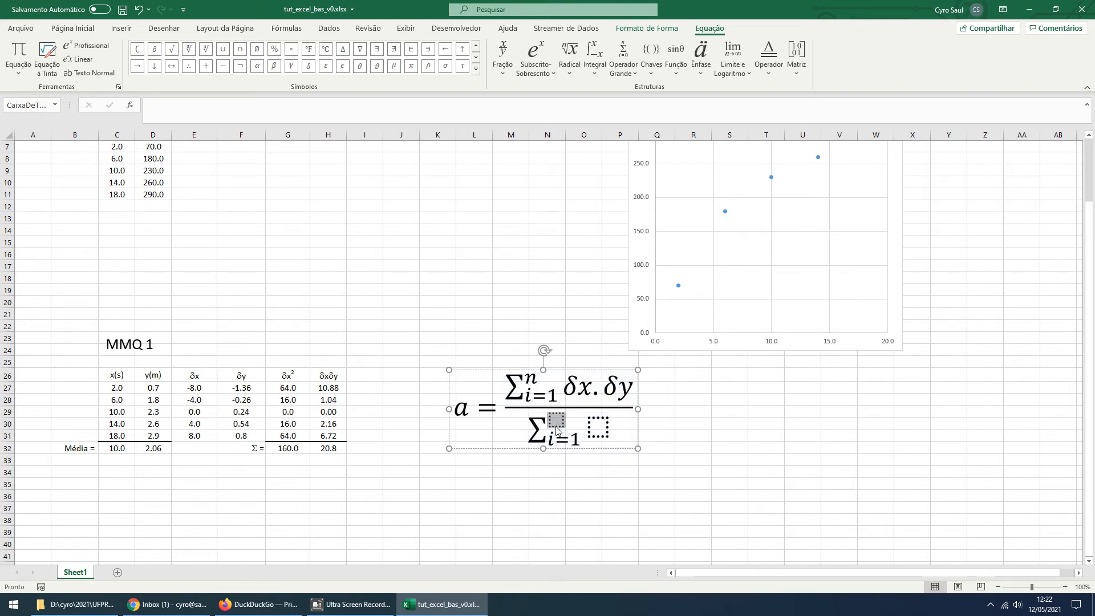
text(n)
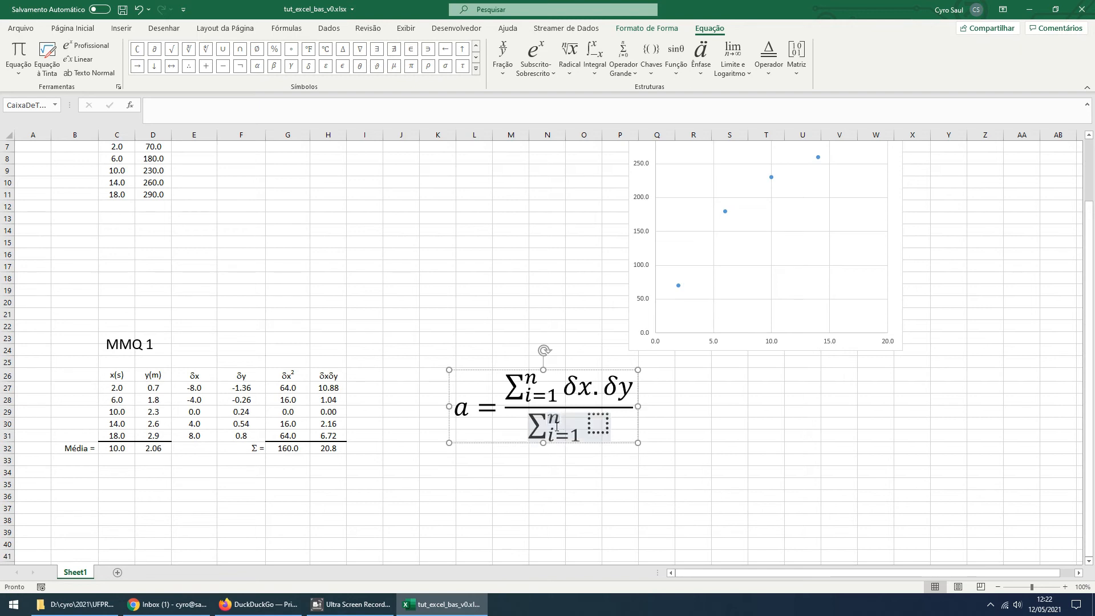
Fill in the denominator summation's term as δx² using a superscript structure, and leave the equation box
click(599, 427)
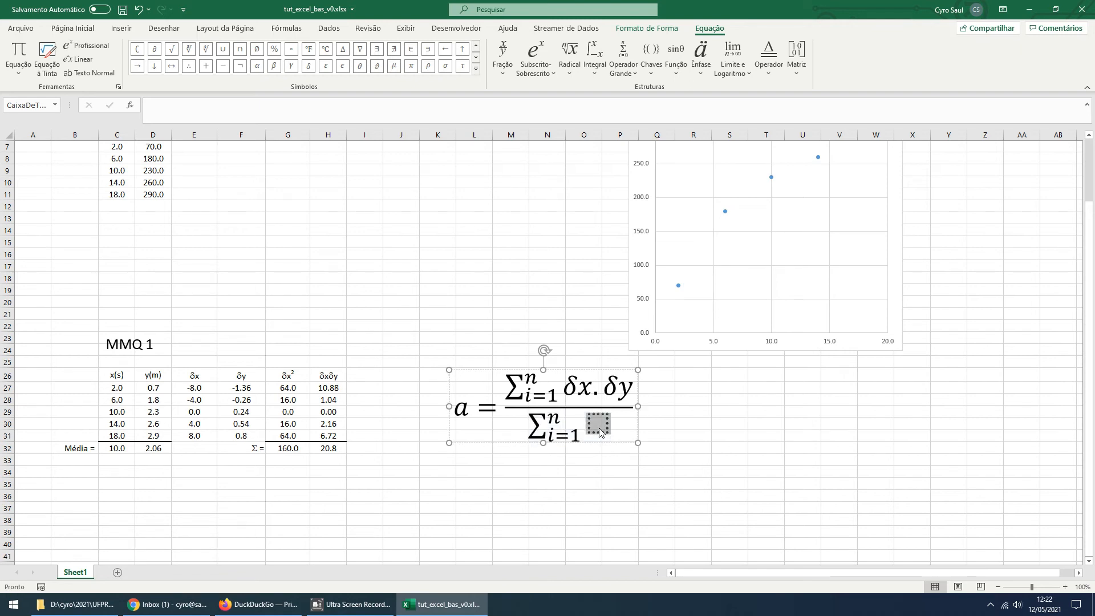
click(534, 60)
click(545, 126)
click(594, 433)
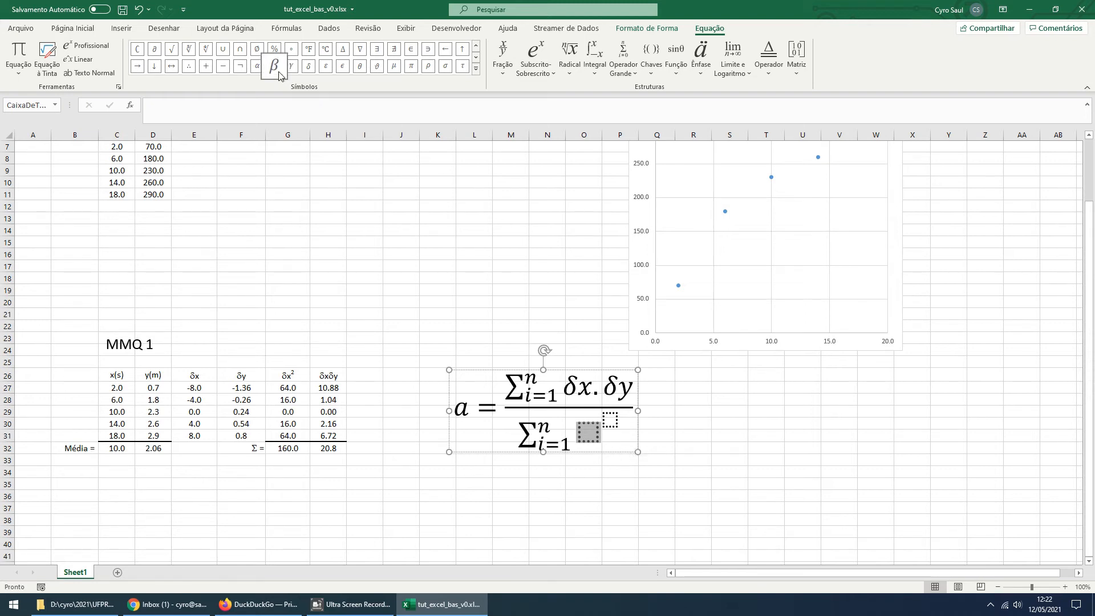
click(309, 67)
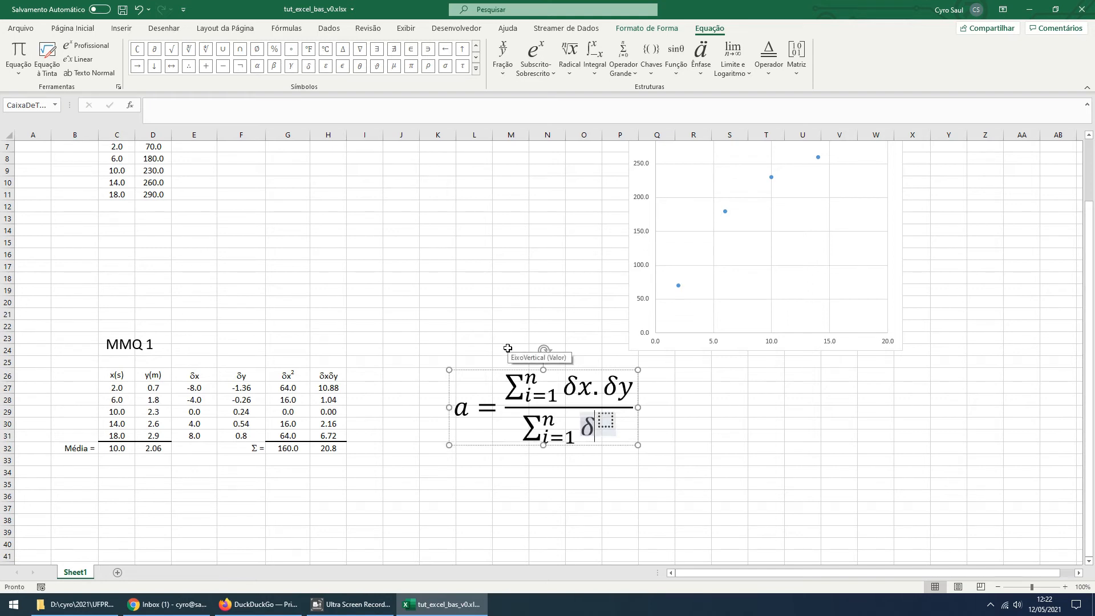
text(x)
click(615, 422)
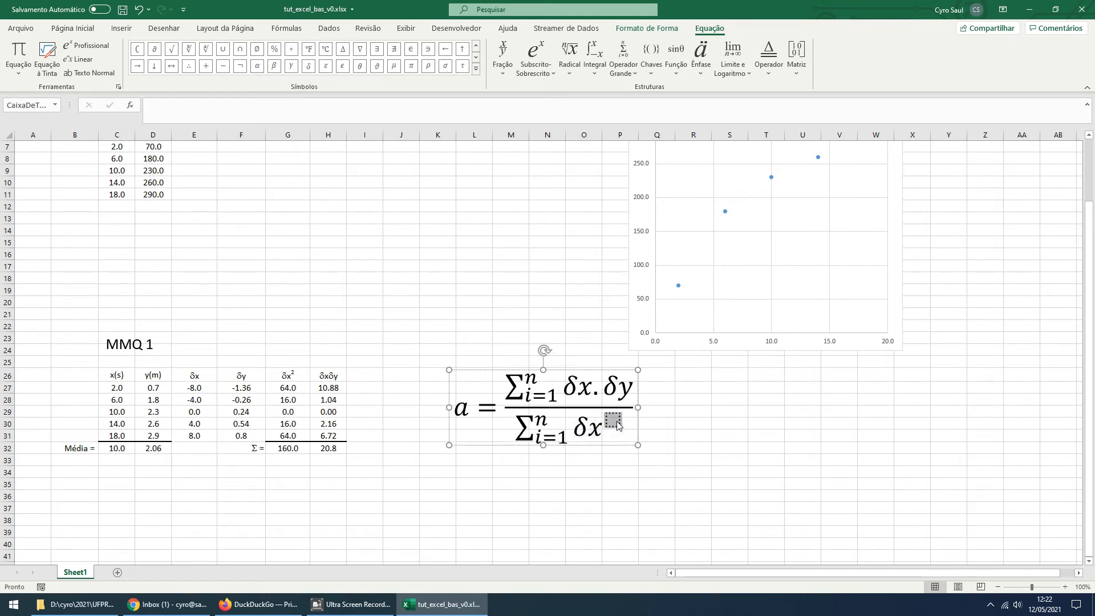
text(2)
click(721, 448)
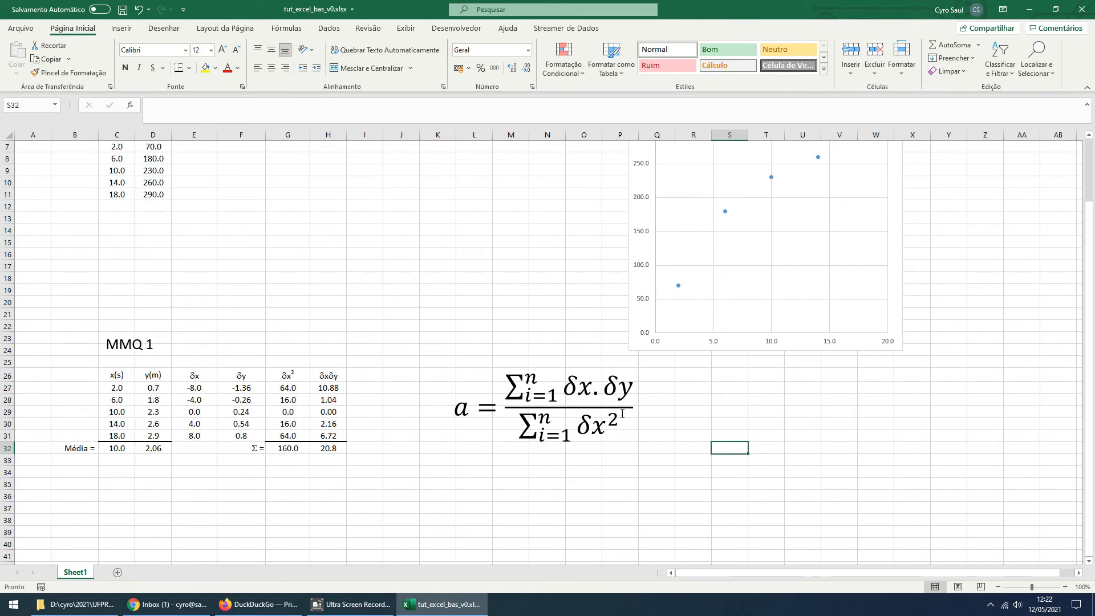
Replace the x of δx in the numerator with a subscript structure reading x with subscript i
drag(595, 389, 584, 387)
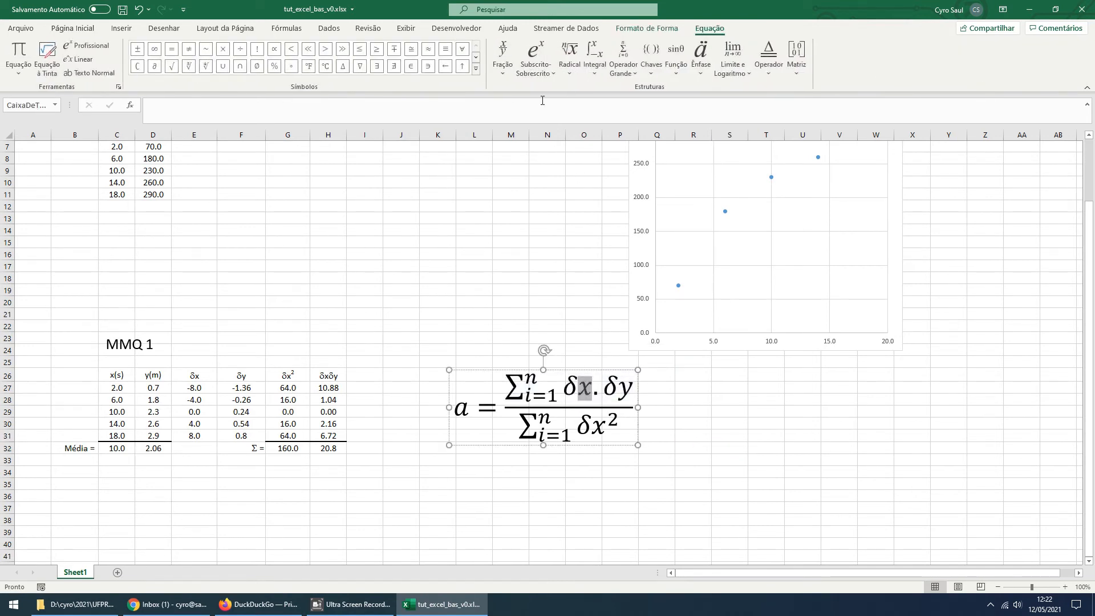
click(530, 73)
click(585, 126)
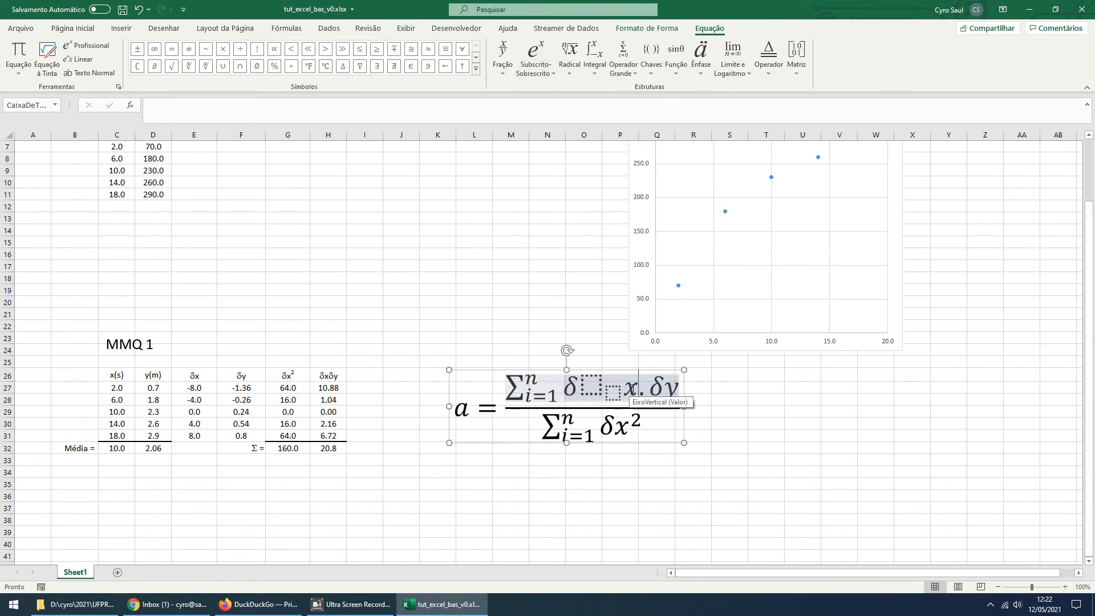
key(BackSpace)
key(Left)
key(Left)
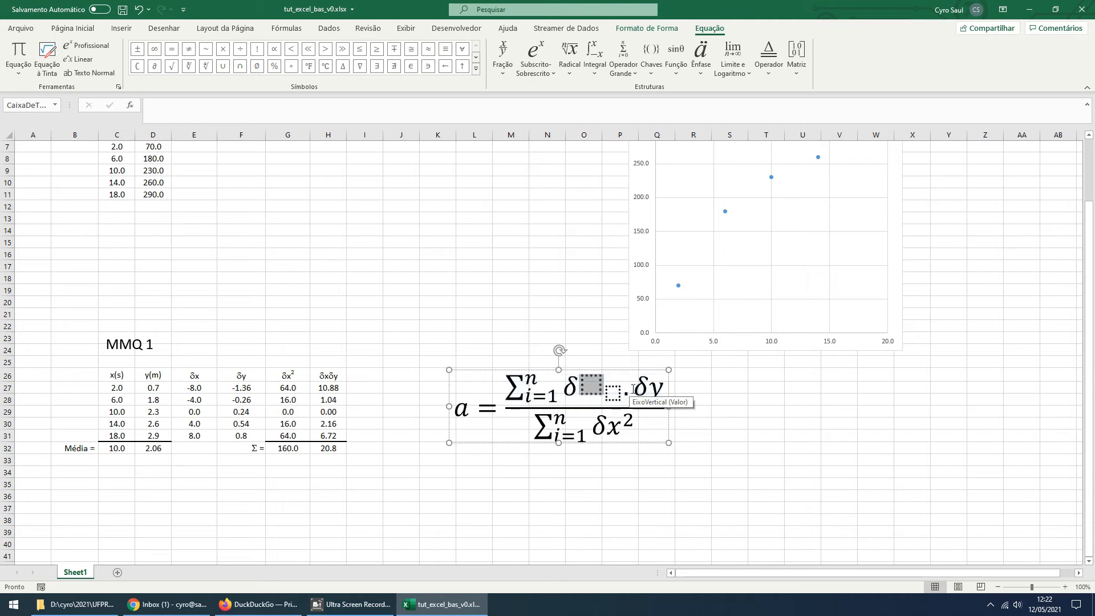
text(x)
key(Right)
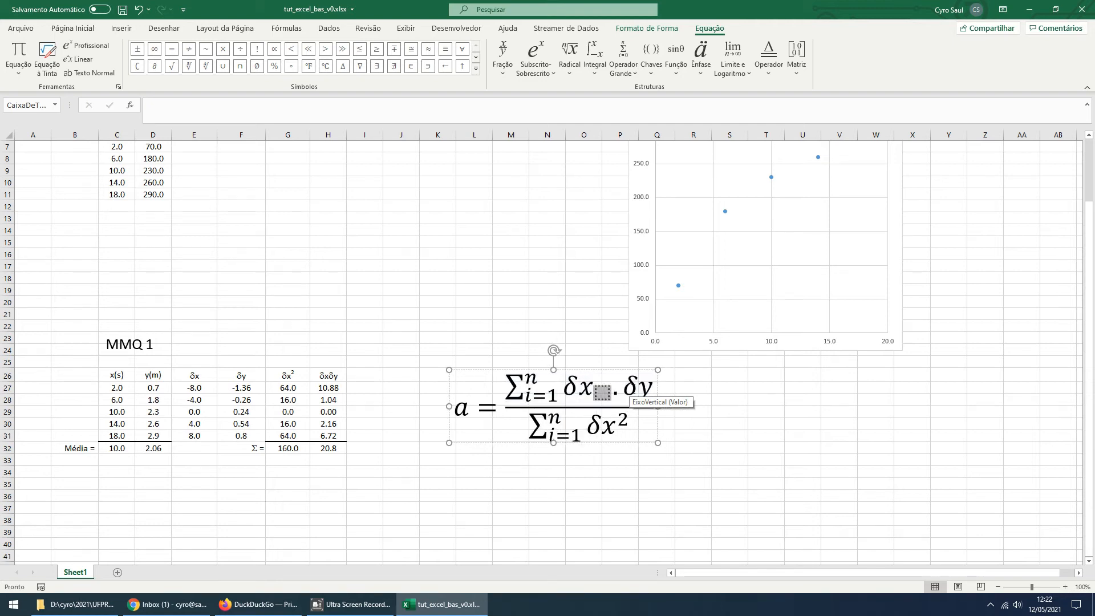
text(i)
Insert an empty subscript structure at the y of δy in the numerator
double_click(632, 388)
click(631, 389)
drag(630, 388, 642, 391)
click(641, 390)
key(shift+Left)
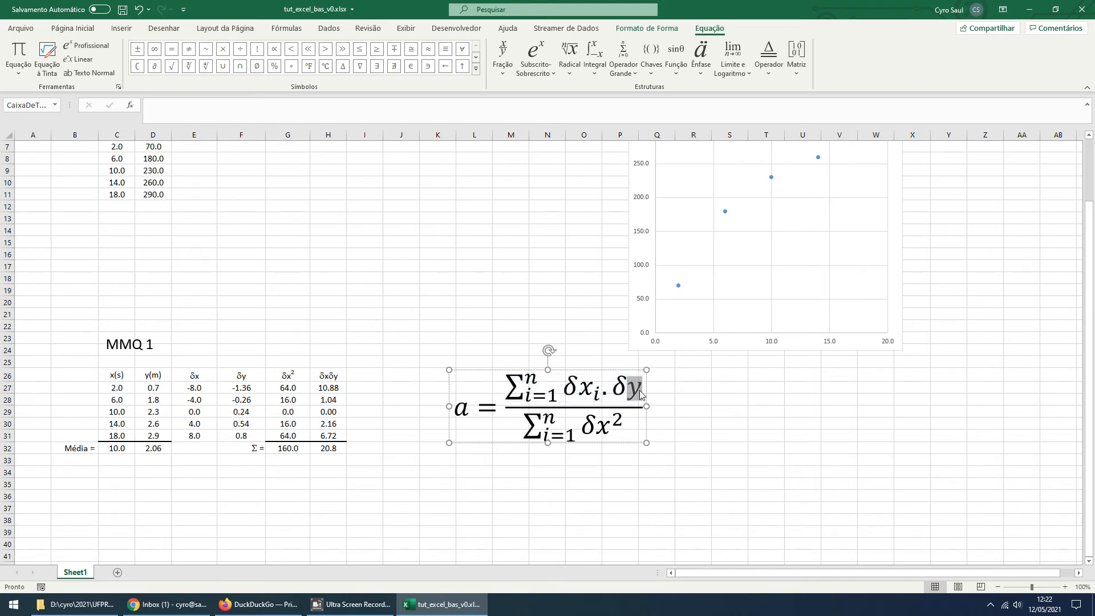
click(539, 69)
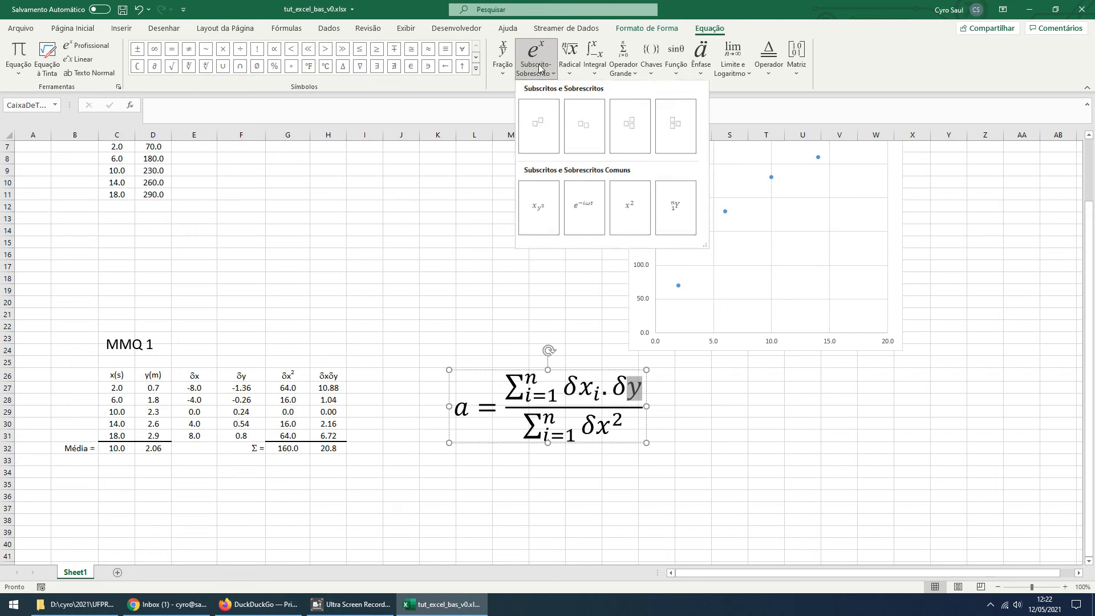
click(584, 125)
Remove the leftover y from the numerator and fill the subscript structure as y with subscript i
drag(678, 391, 687, 392)
click(686, 392)
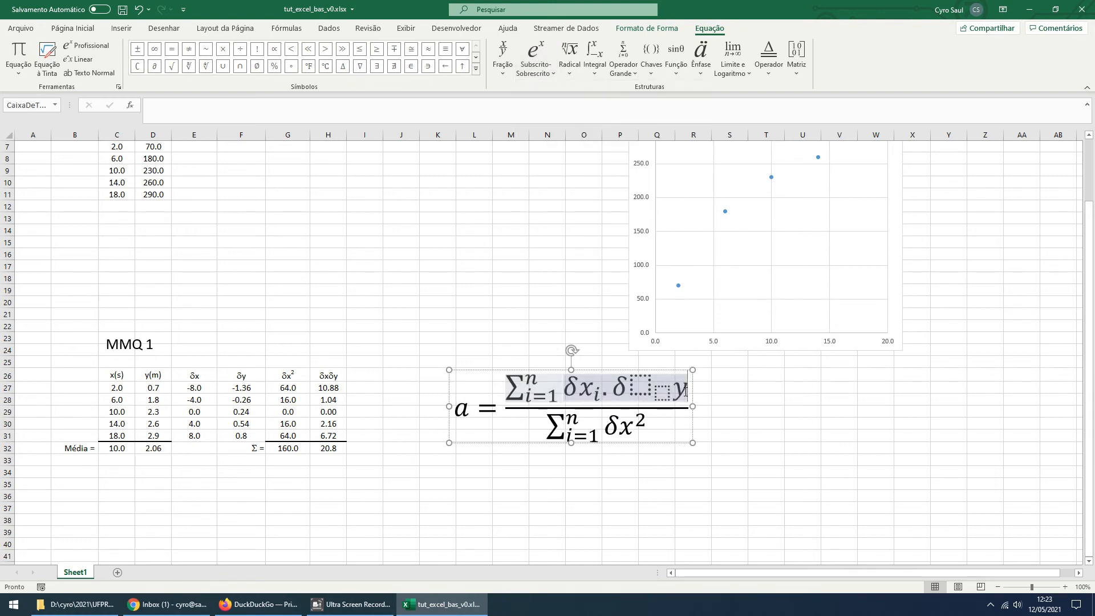
key(shift+Left)
key(ctrl+x)
key(Left)
key(Left)
key(Left)
key(Right)
key(ctrl+v)
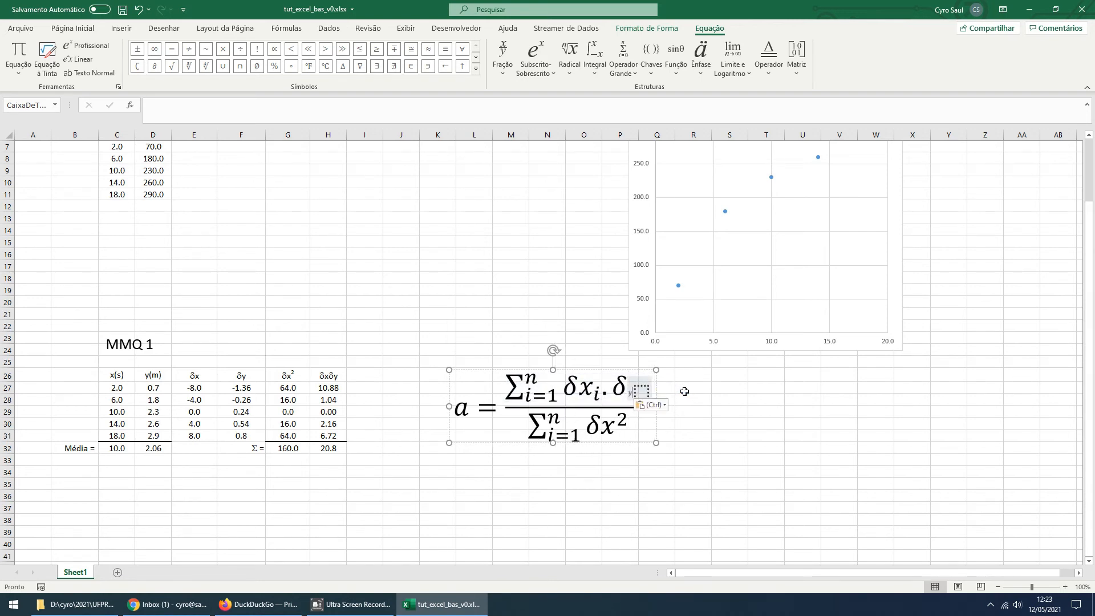
key(ctrl+z)
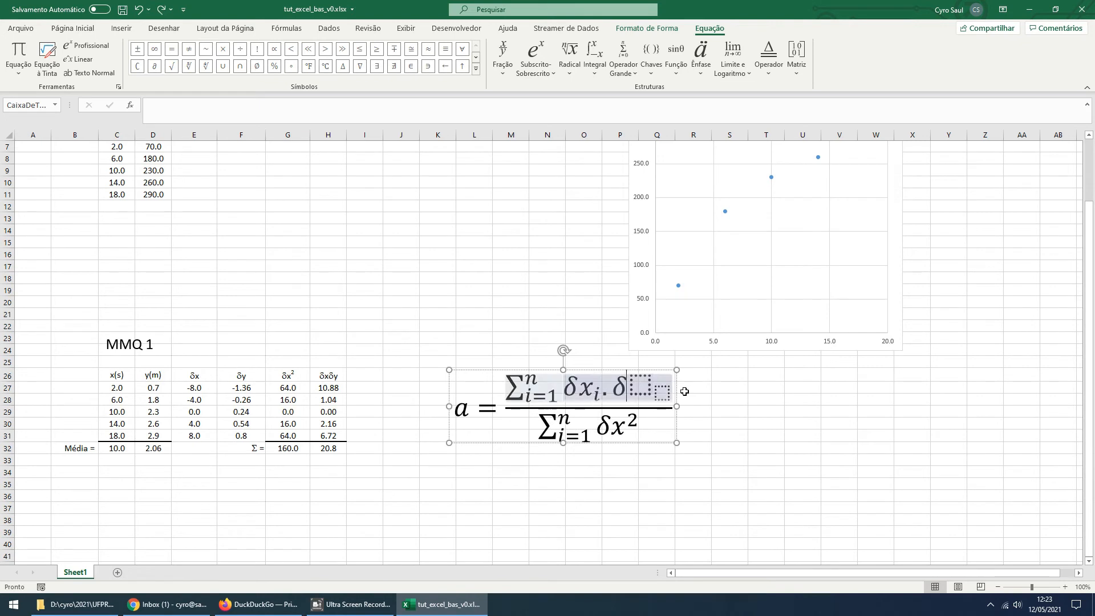
text(y_)
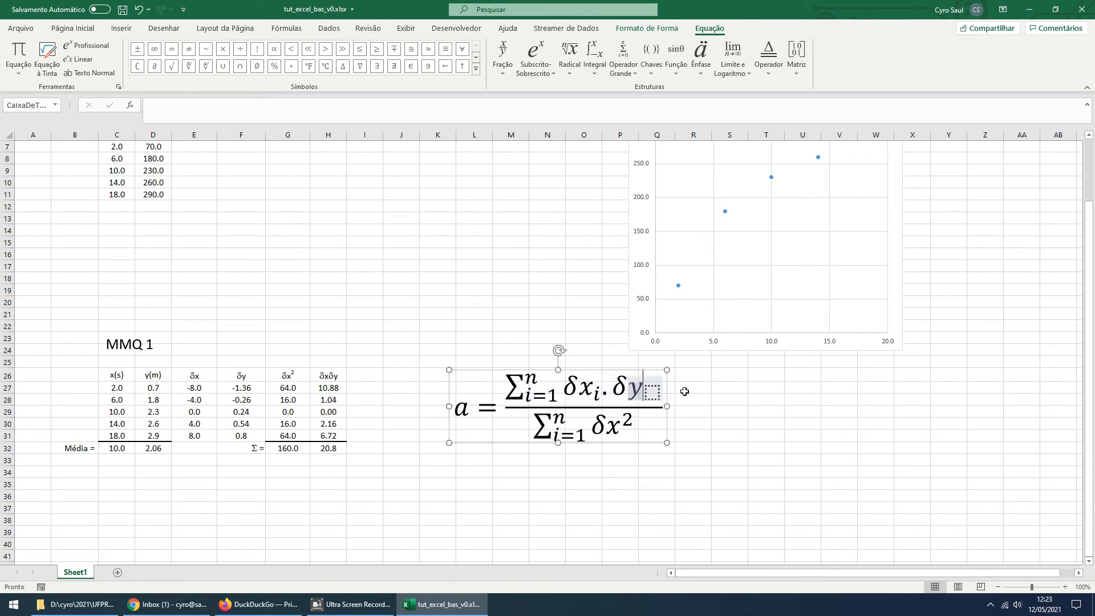
text(i)
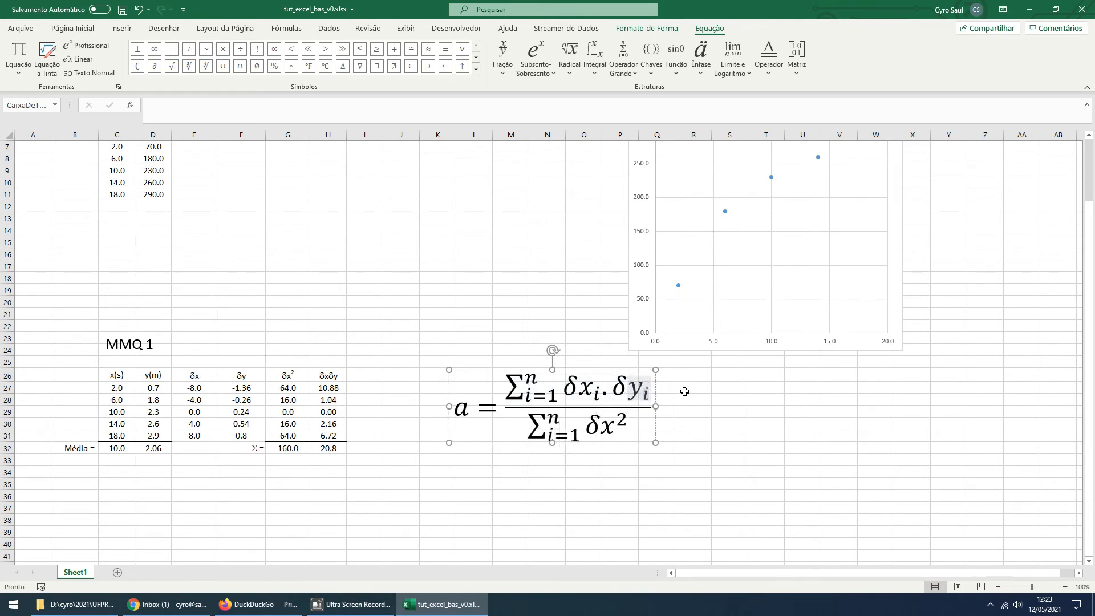
Insert a combined subscript-superscript structure ahead of δx² in the denominator summation
mouse_move(600, 427)
mouse_down()
mouse_move(621, 429)
mouse_move(590, 423)
mouse_up()
click(616, 430)
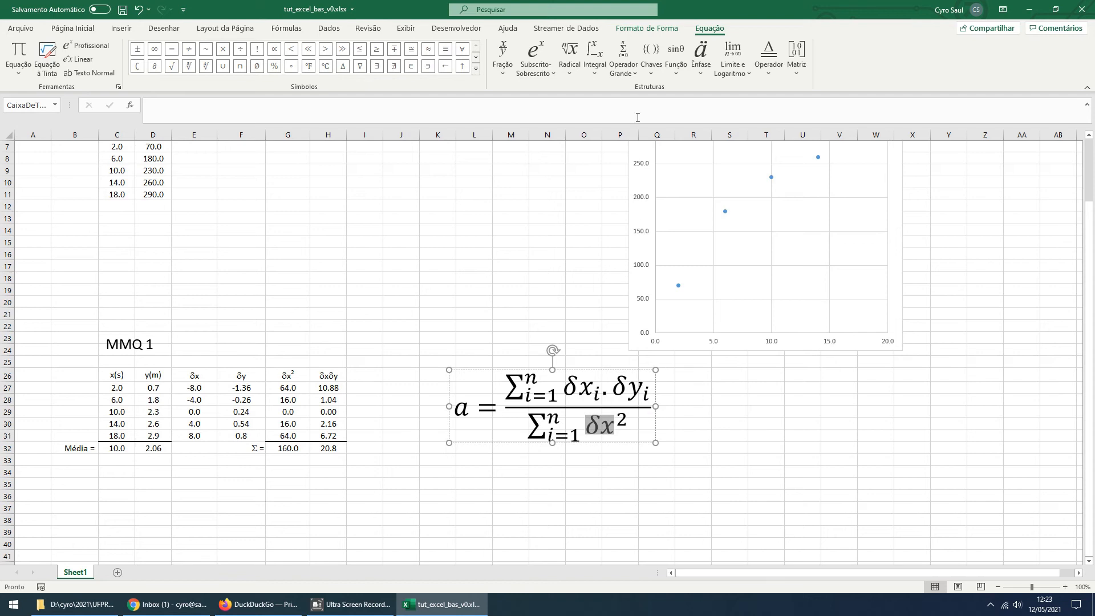
click(530, 65)
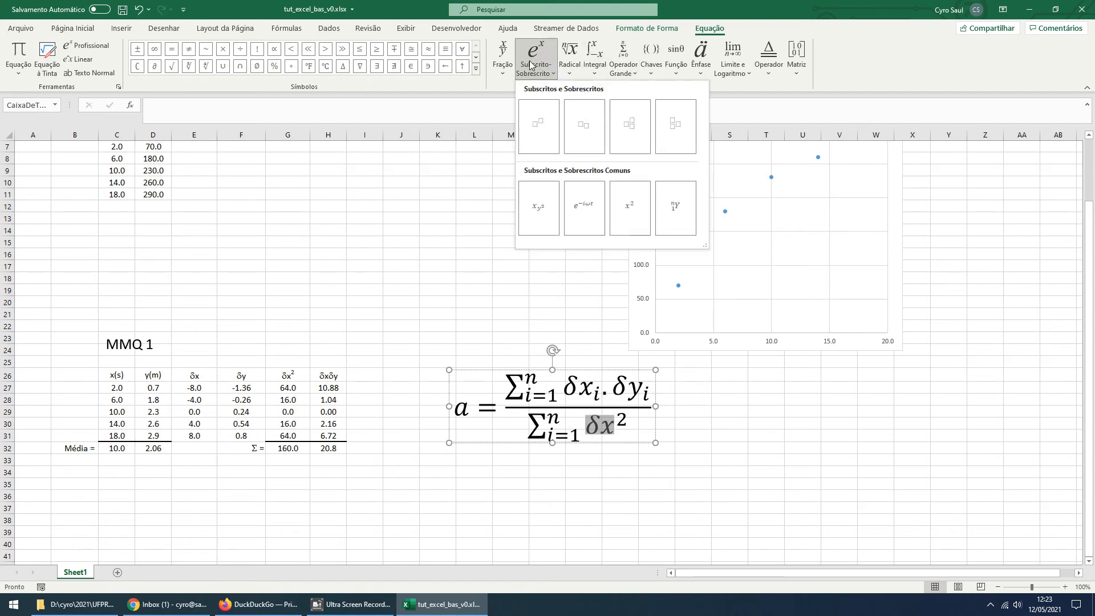
click(628, 128)
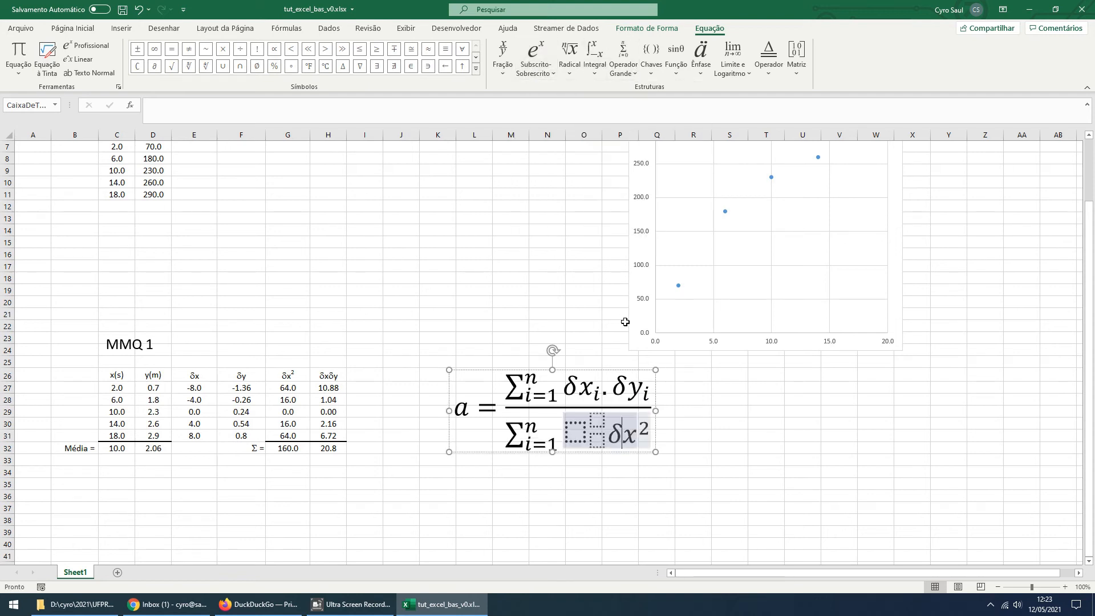
Fill the new denominator structure with base δx, subscript i and superscript 2
click(583, 432)
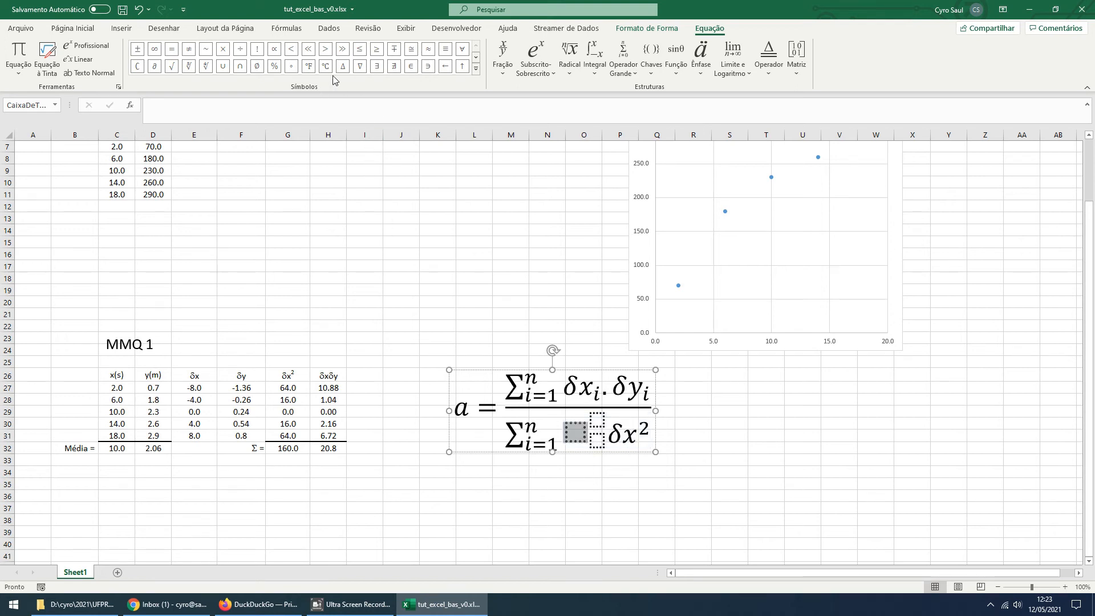
click(476, 69)
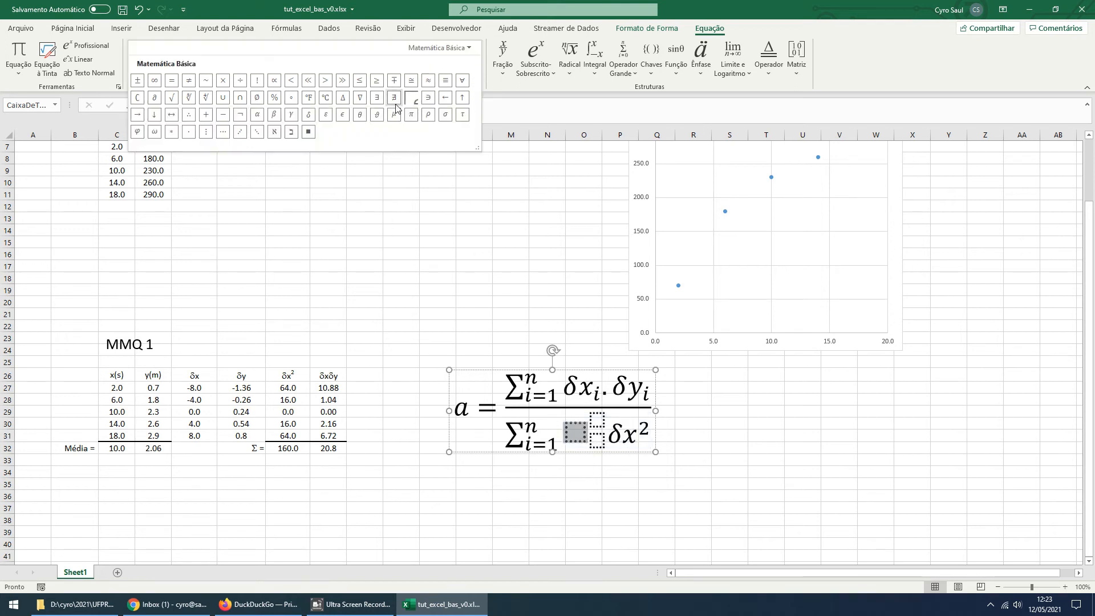
click(308, 116)
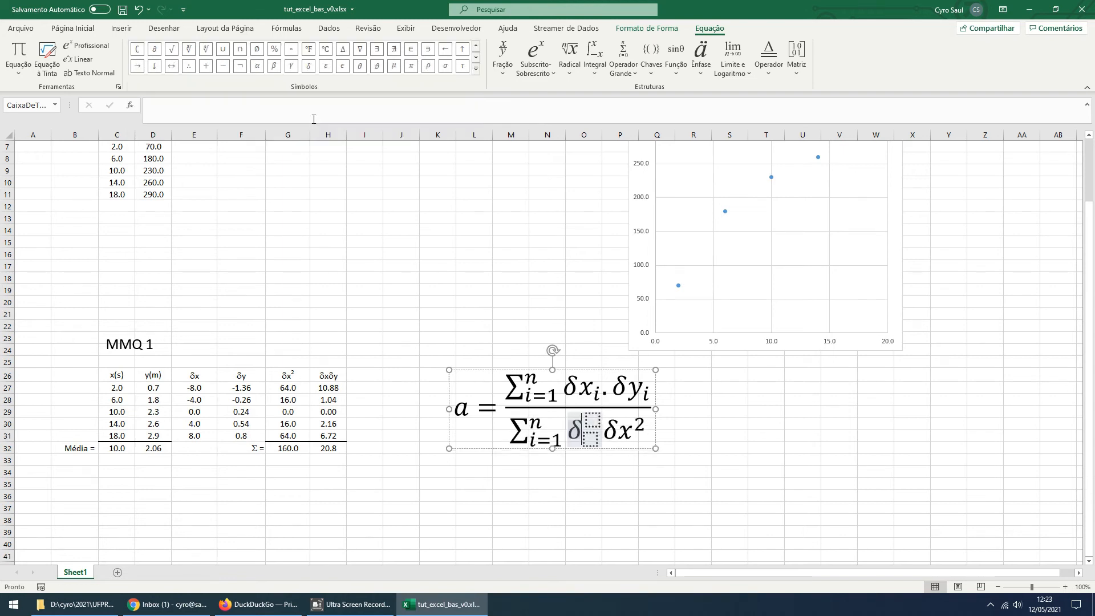
text(x)
key(Right)
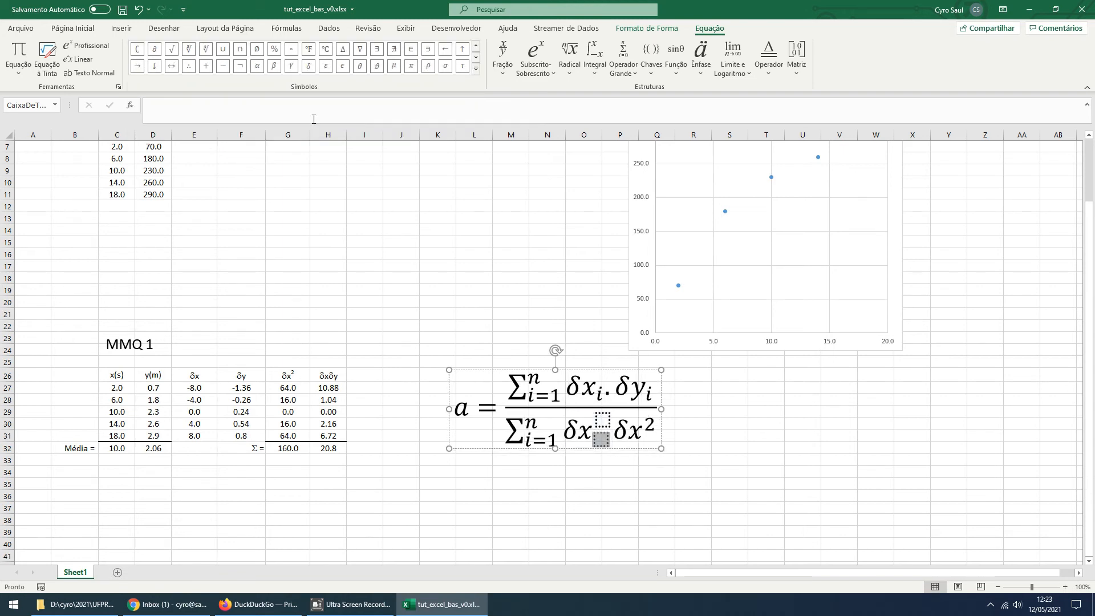
text(i)
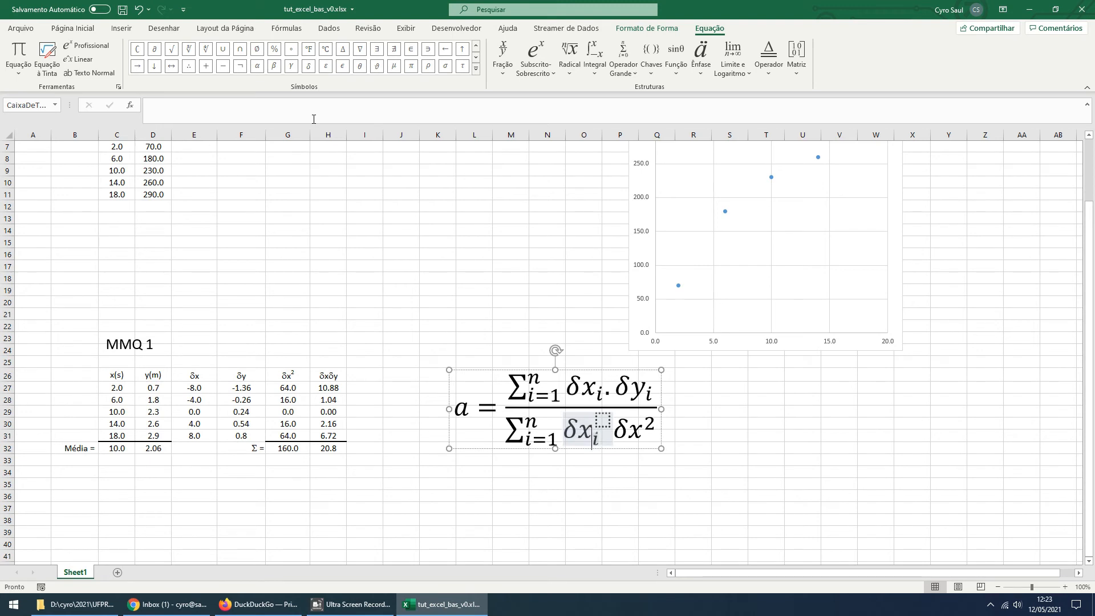
key(Right)
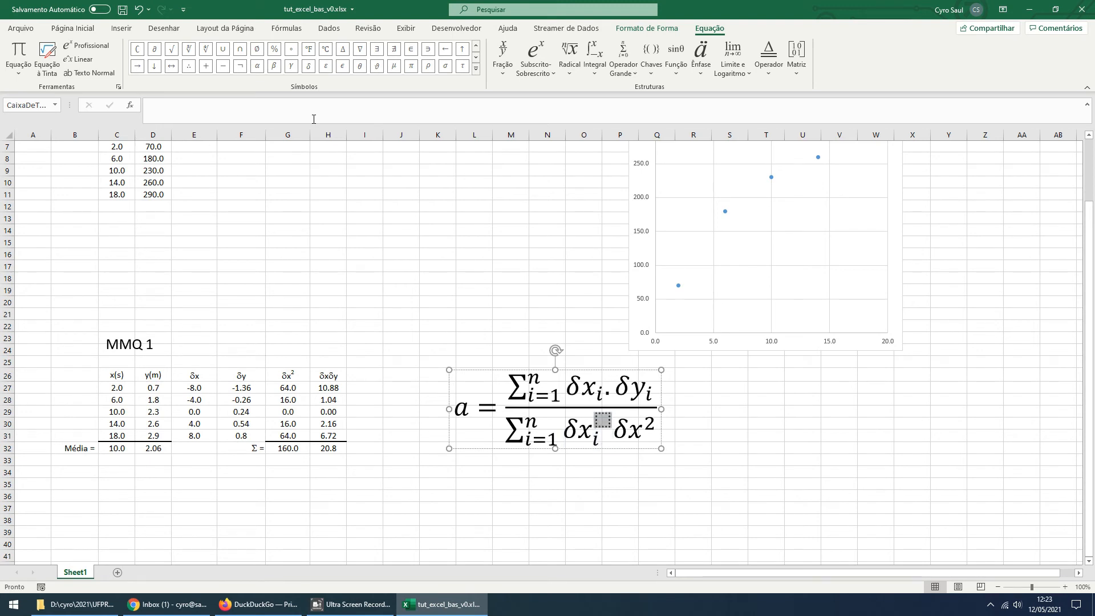
text(2)
Try to remove the old δx² term that follows the new indexed term in the denominator
key(Right)
key(shift+Right)
key(shift+Right)
key(shift+Right)
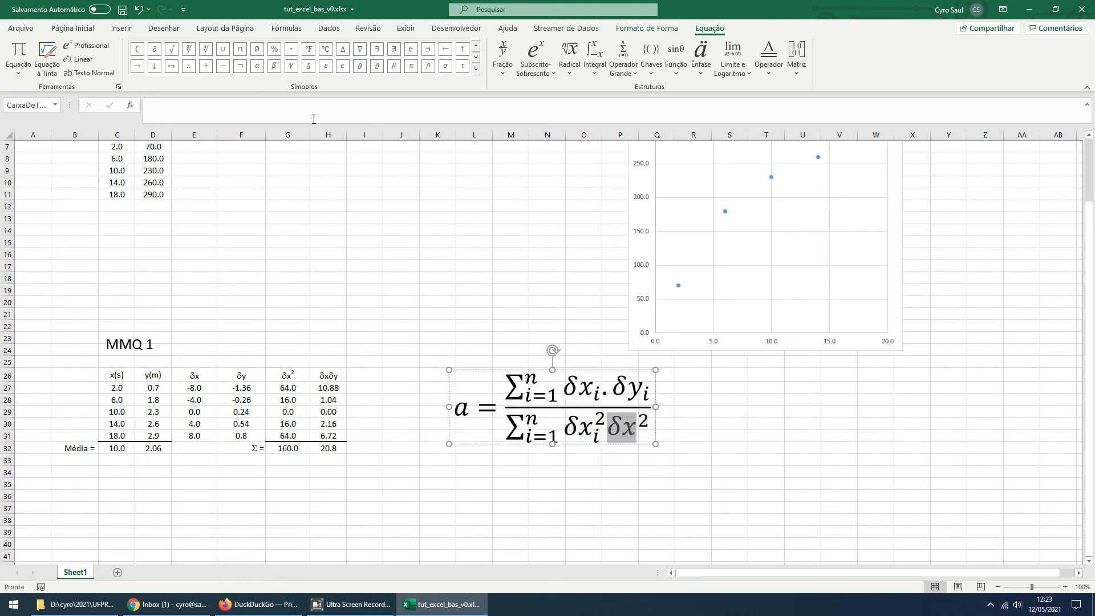
key(shift+Left)
key(BackSpace)
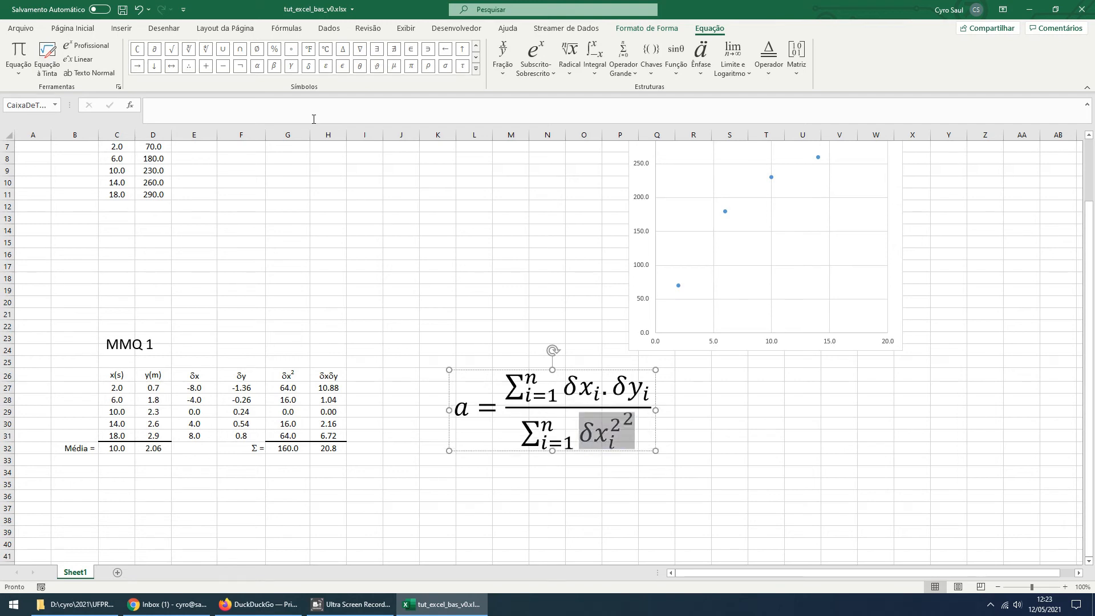
Take the indexed δx term out of the old squared structure and try pasting it over that structure
key(shift+Left)
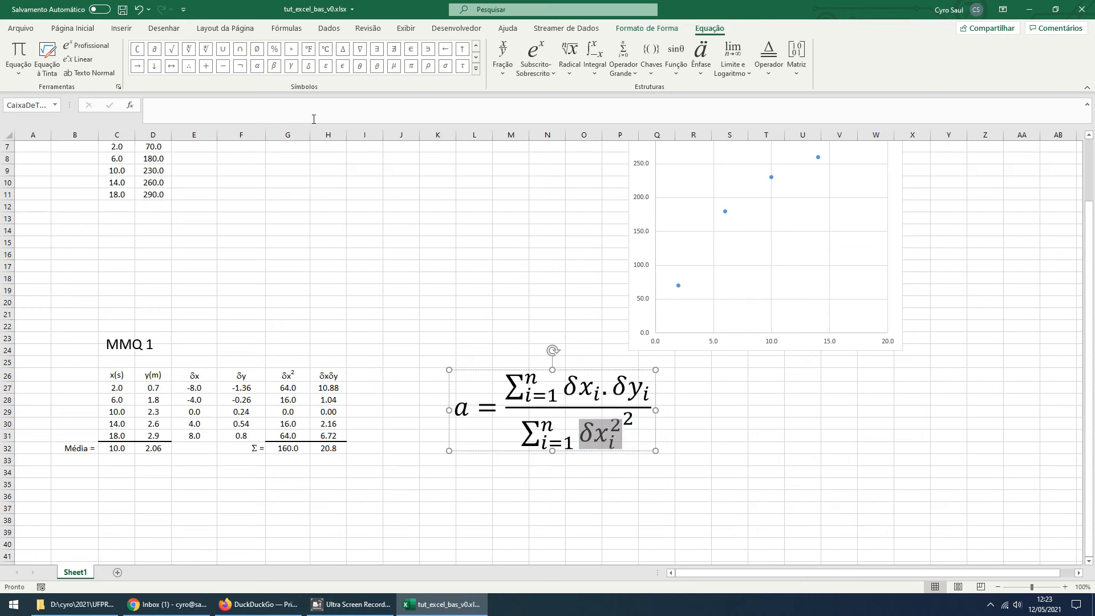
key(BackSpace)
key(shift+Left)
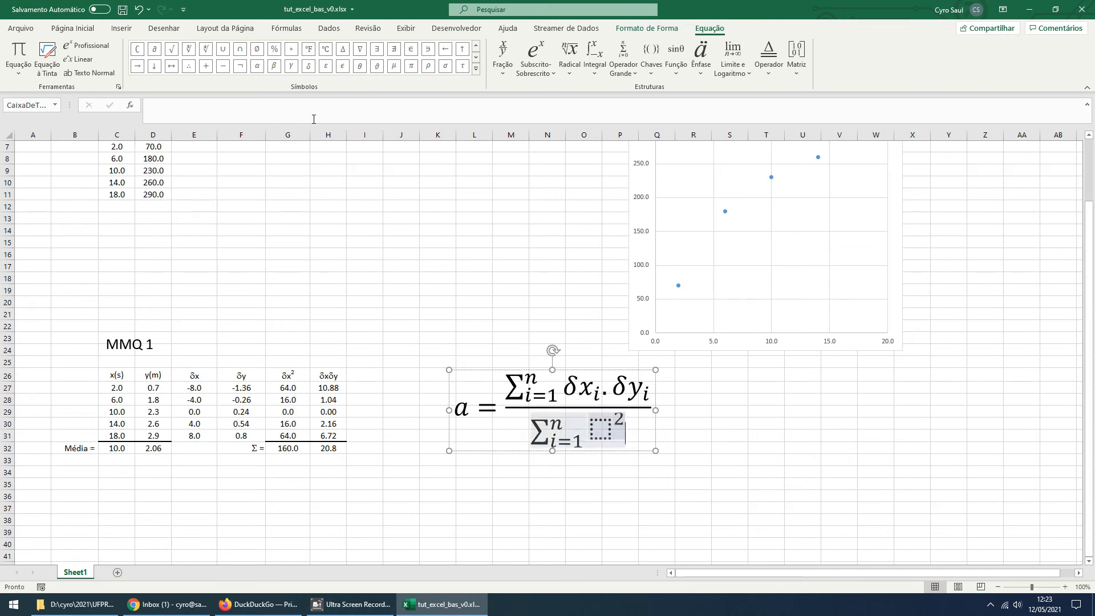
key(shift+Right)
key(ctrl+v)
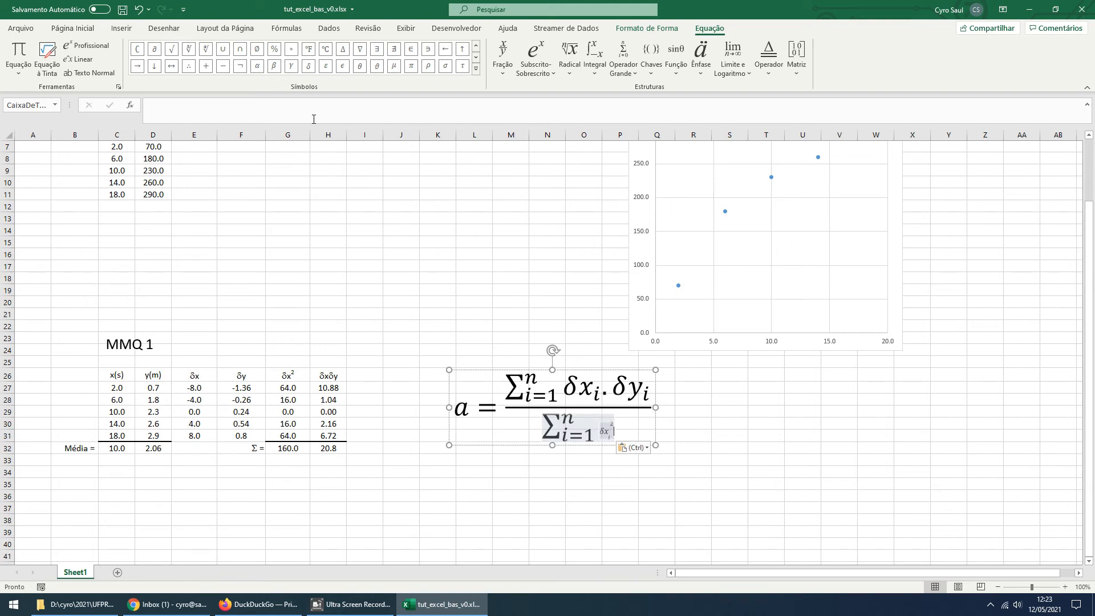
key(ctrl+z)
Clear the leftover squared structure and the undersized pasted term from the denominator summation
key(shift+Left)
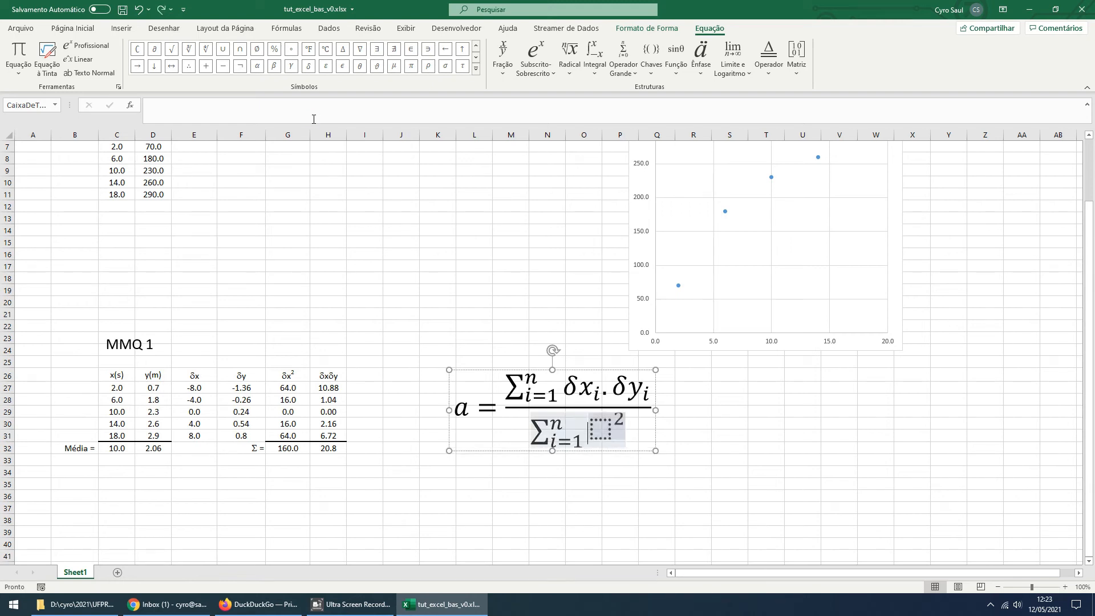
key(shift+Right)
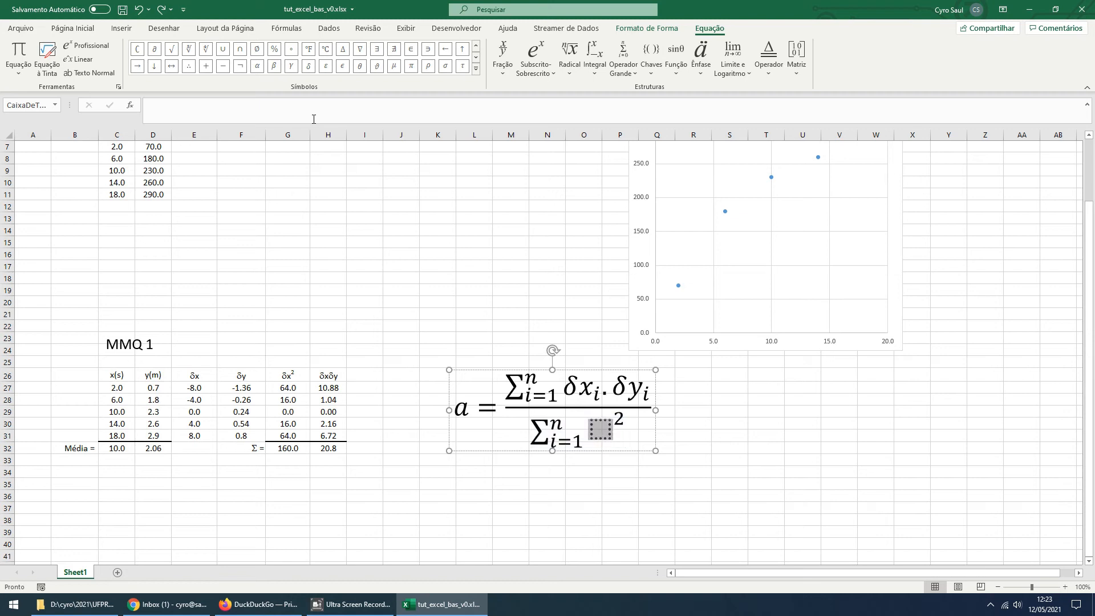
key(Right)
key(Left)
key(Left)
key(Right)
key(shift+Right)
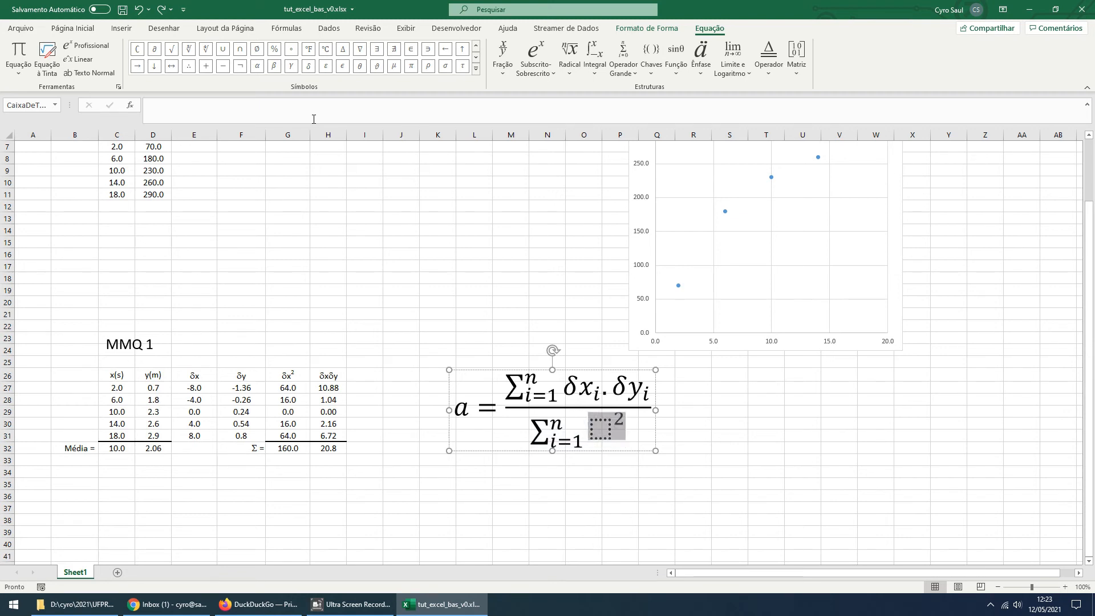
key(Delete)
key(ctrl+v)
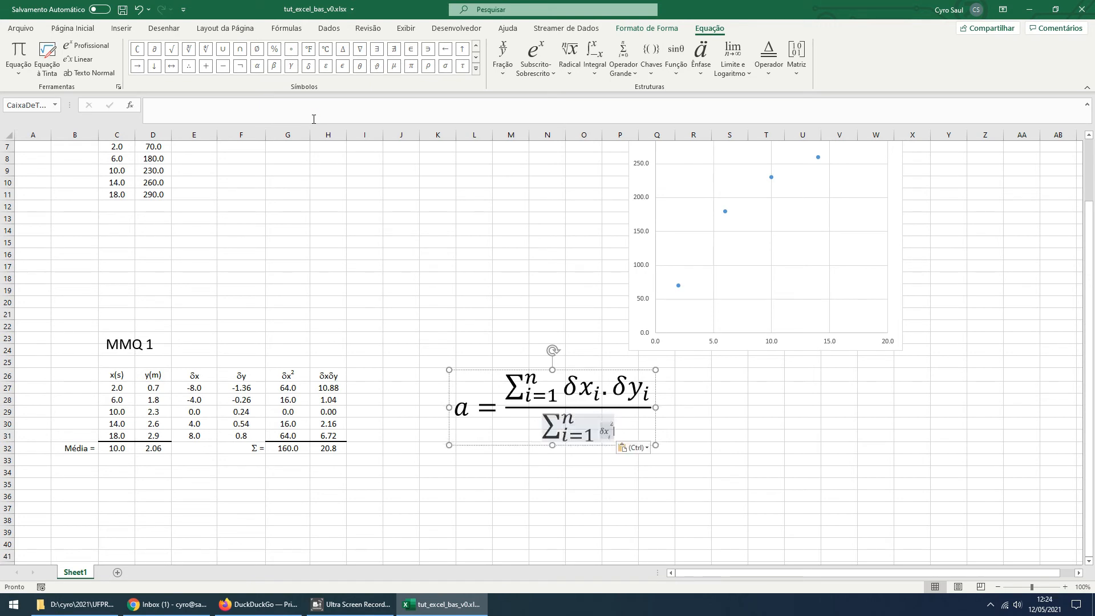
key(shift+Left)
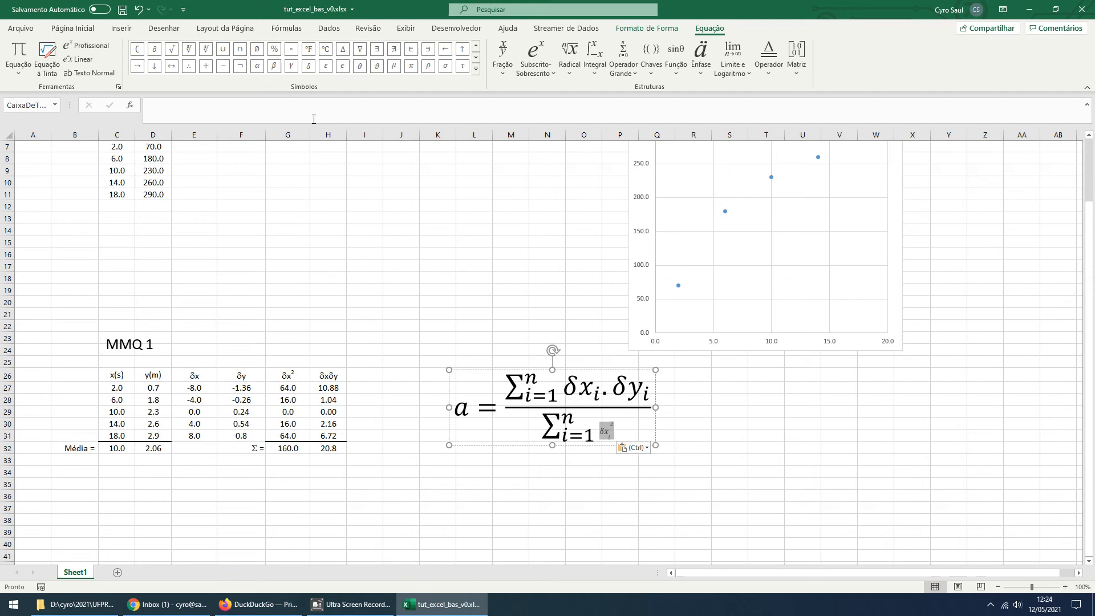
key(Delete)
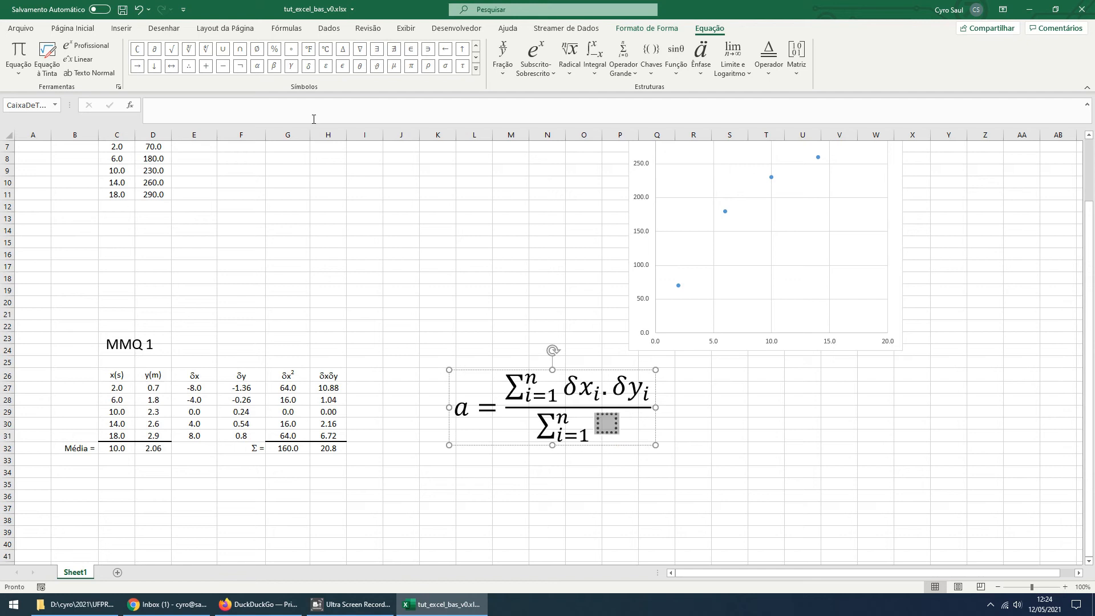
Fill the denominator summation's term with a subscript-superscript structure reading δx with subscript i and superscript 2
click(531, 75)
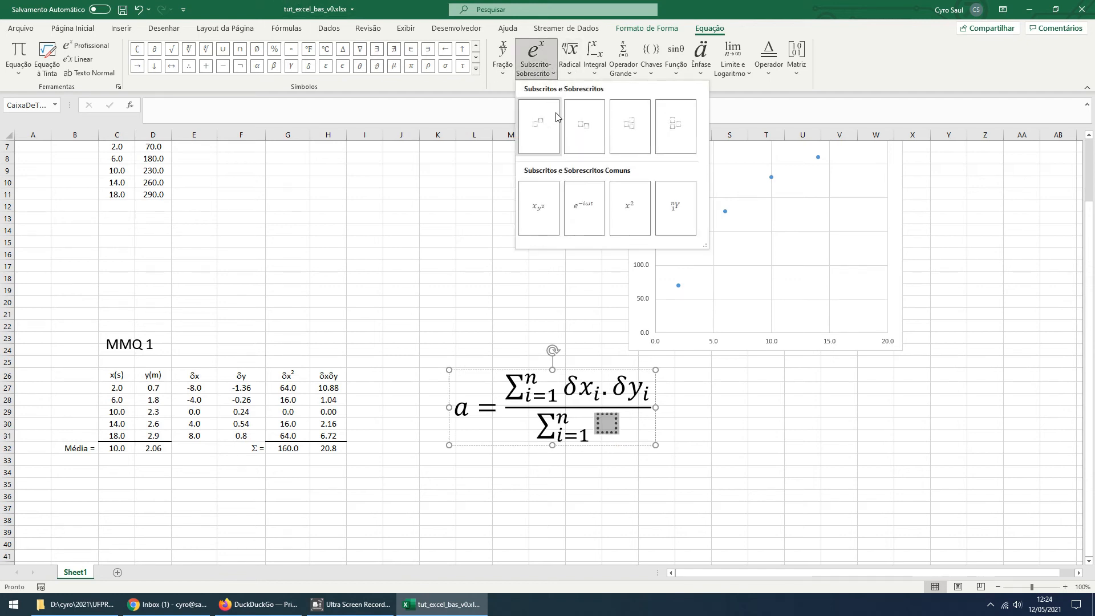
click(637, 133)
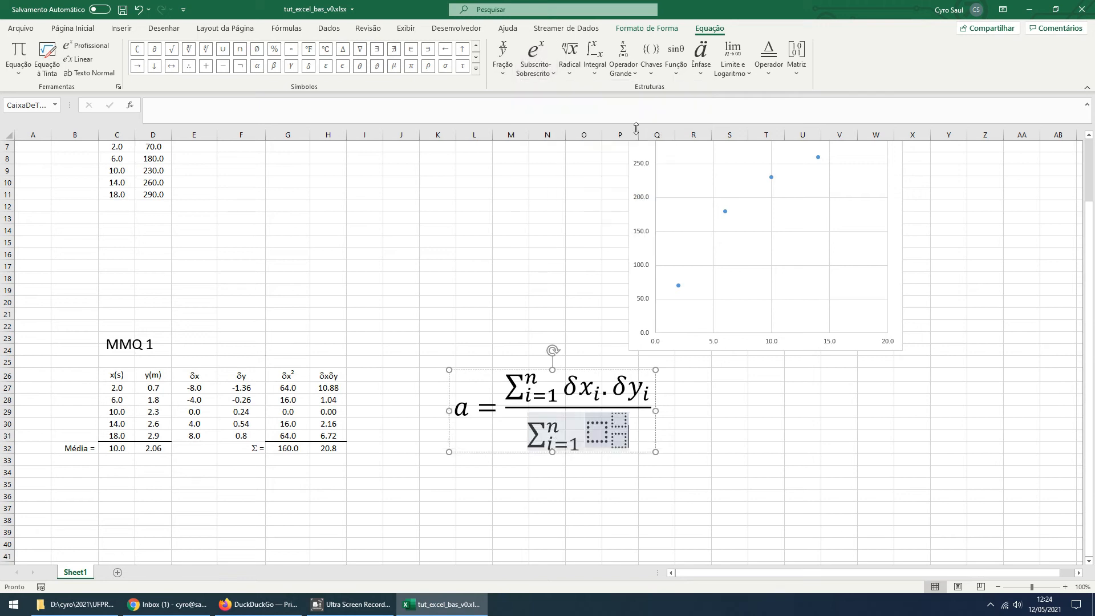
click(597, 432)
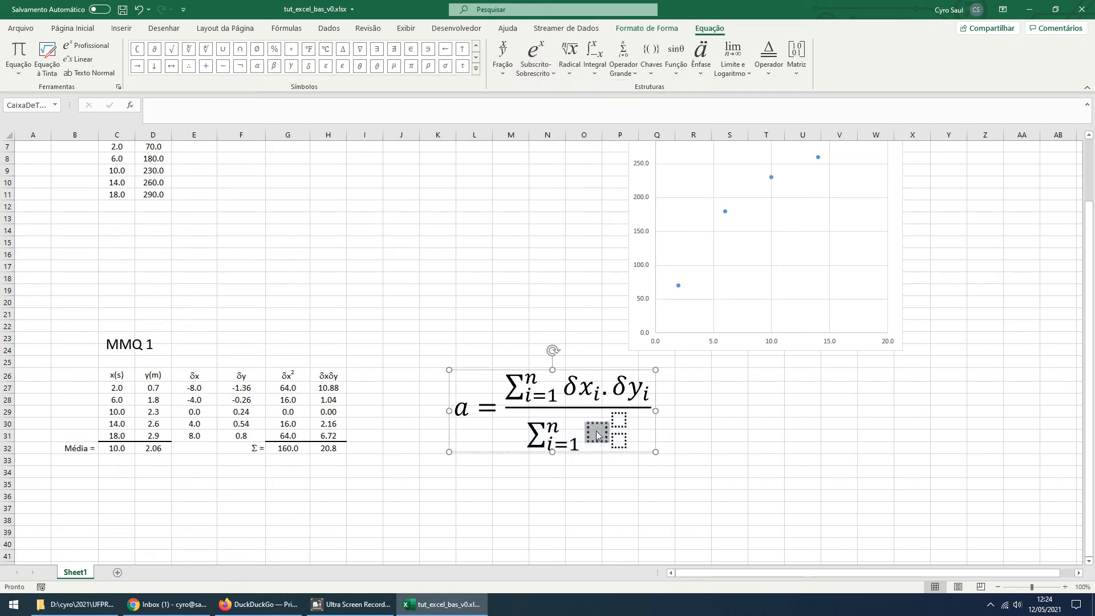
click(308, 67)
text(x)
key(Right)
text(i)
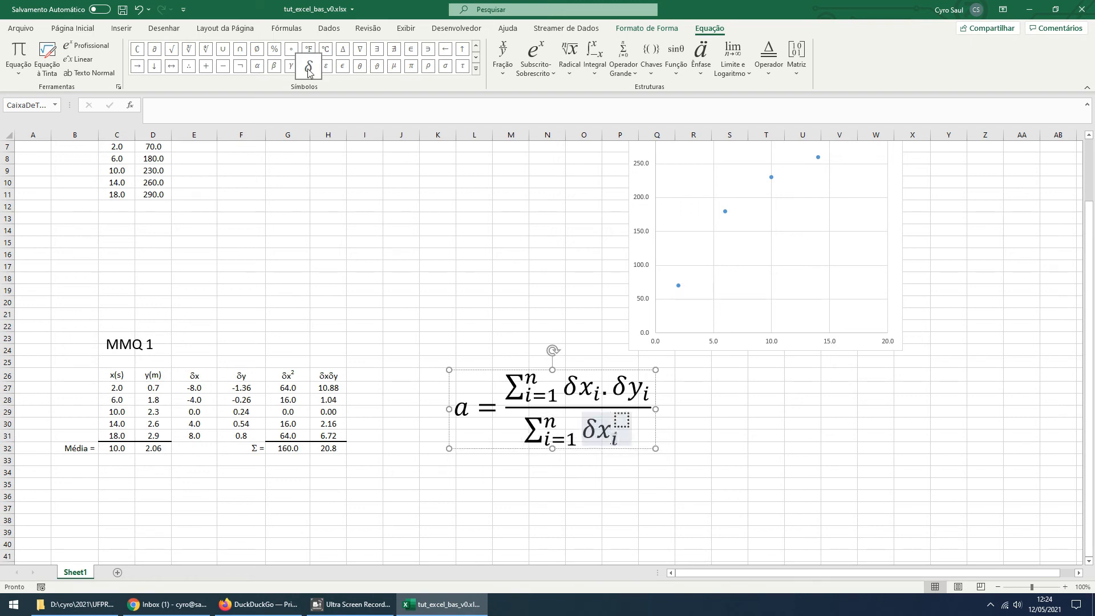
key(Up)
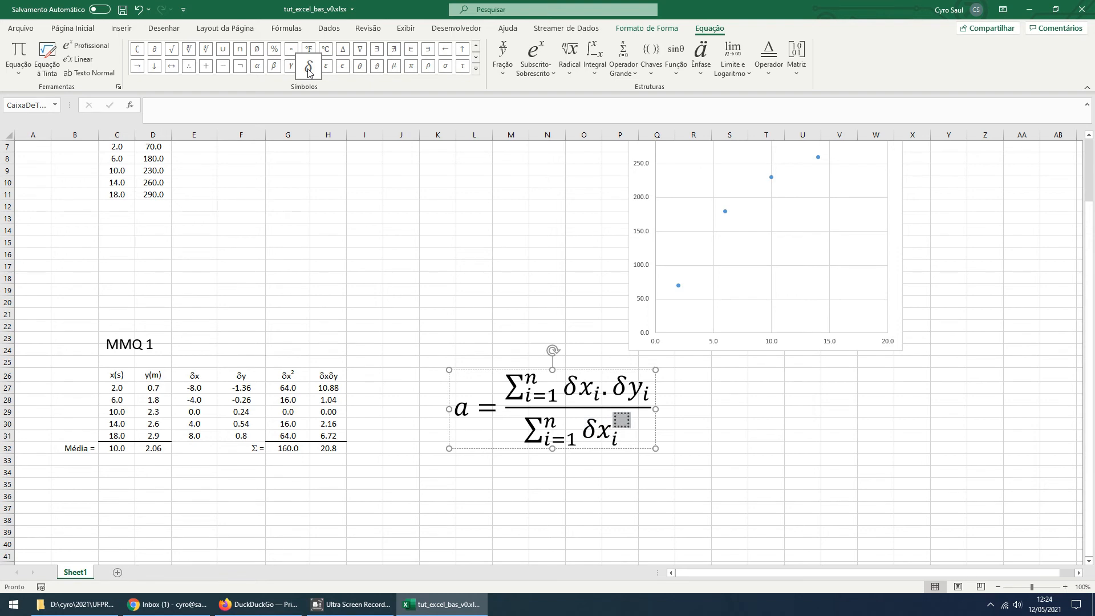
text(2)
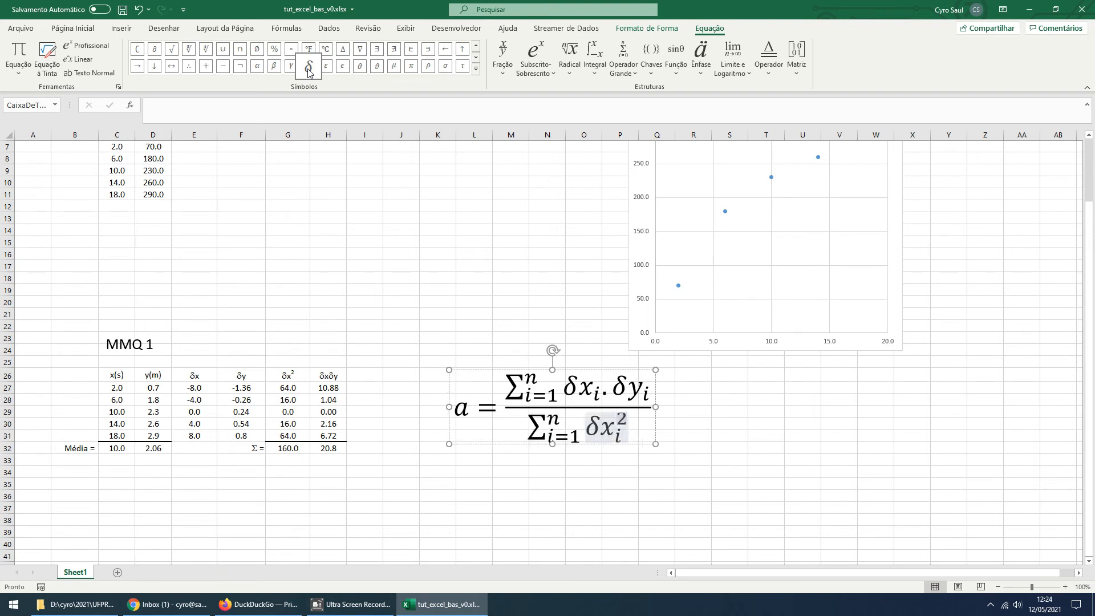
Move the slope equation up to about rows 12–18, just left of the chart, and deselect it
click(766, 507)
click(612, 432)
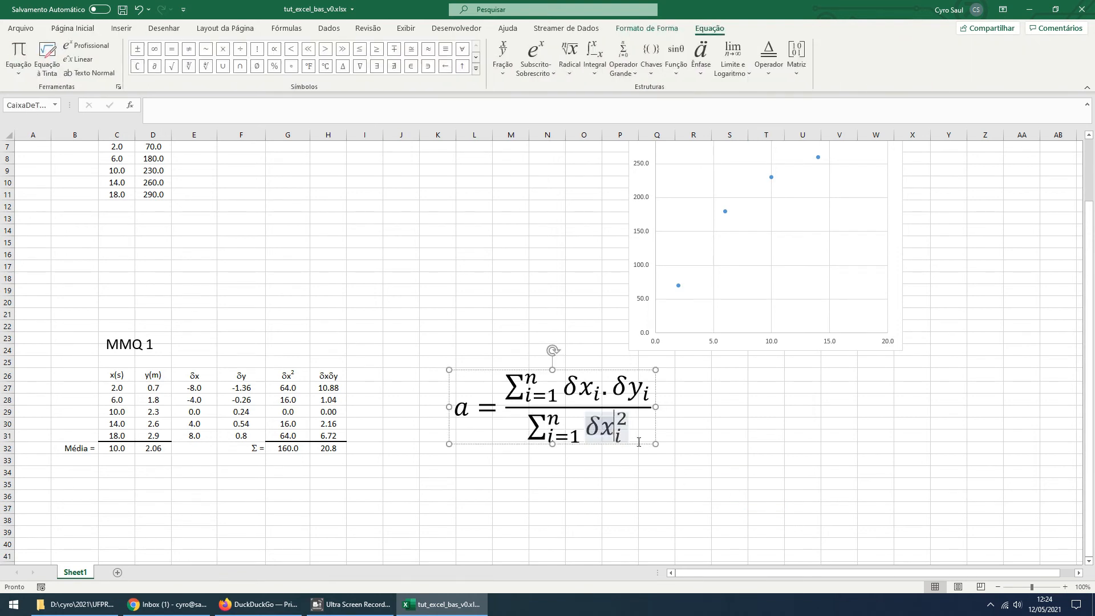
drag(638, 443, 579, 280)
click(569, 397)
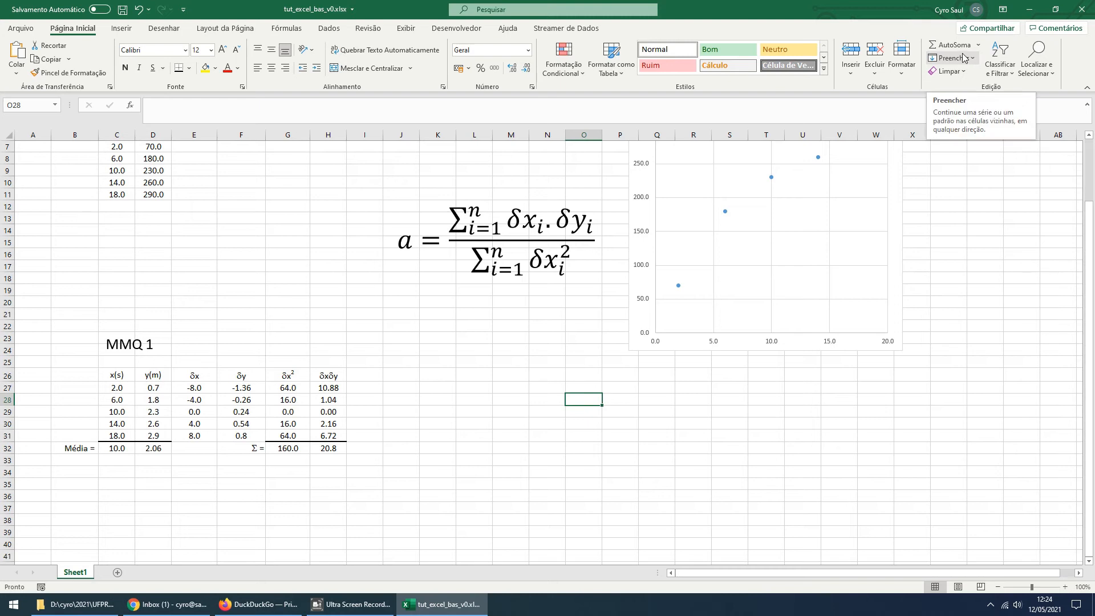
Insert a new equation box below the slope equation and enter "b = −a." in it
click(125, 32)
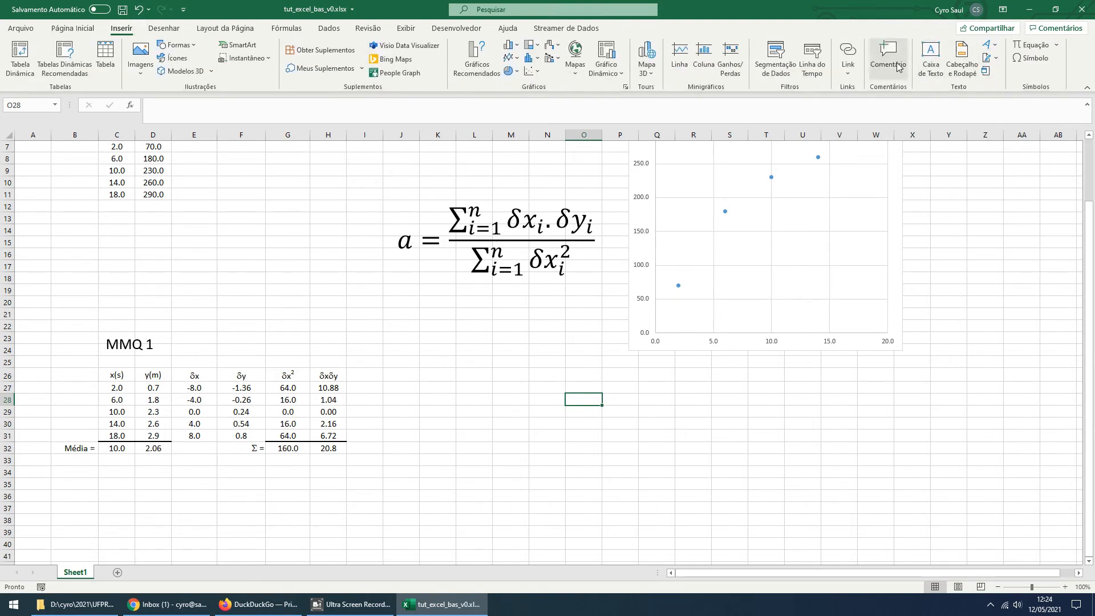
click(1024, 48)
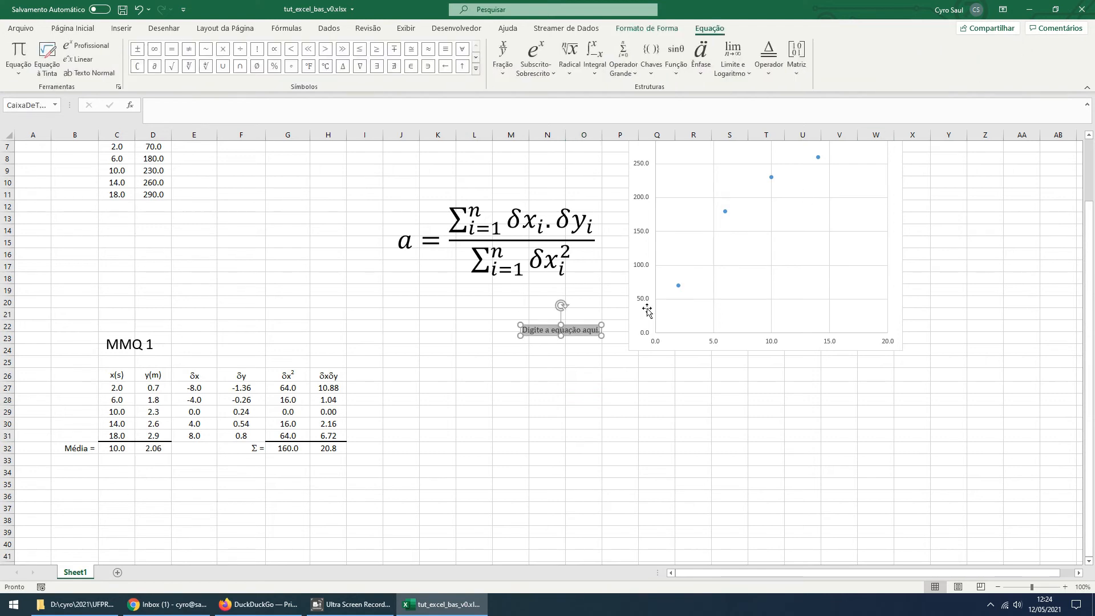
text(b)
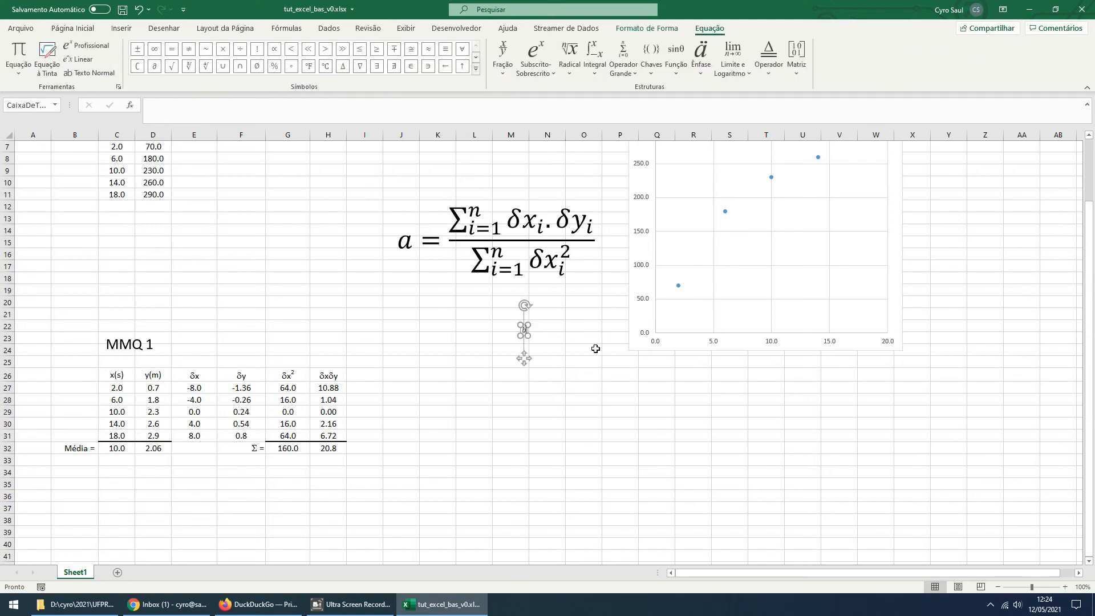
text(=-a.)
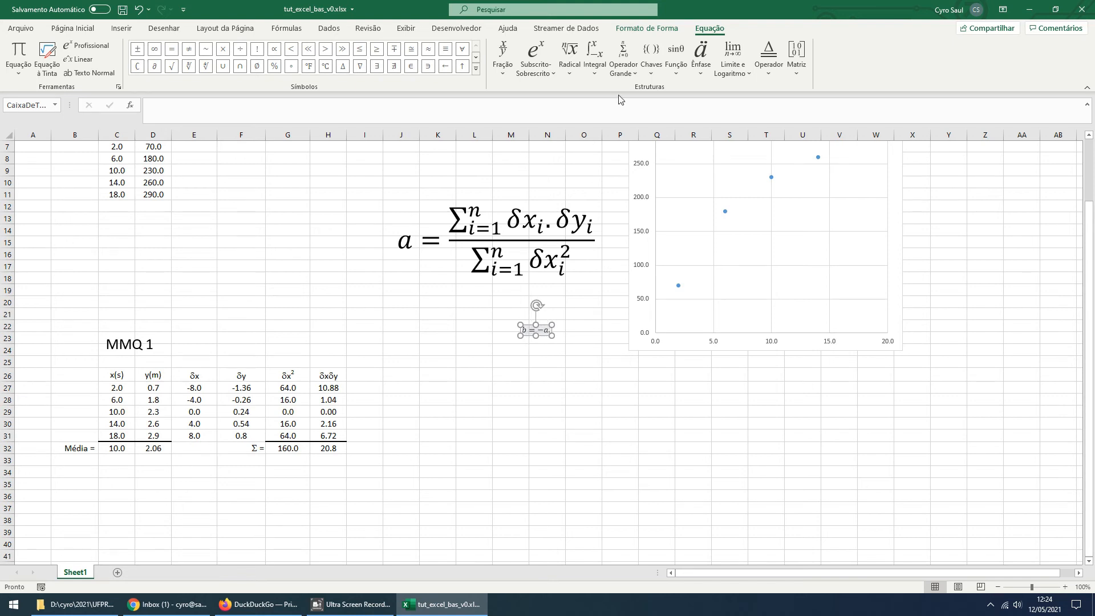
Enlarge the intercept equation to font size 28 and move it to about rows 25–27, columns K–M
click(546, 337)
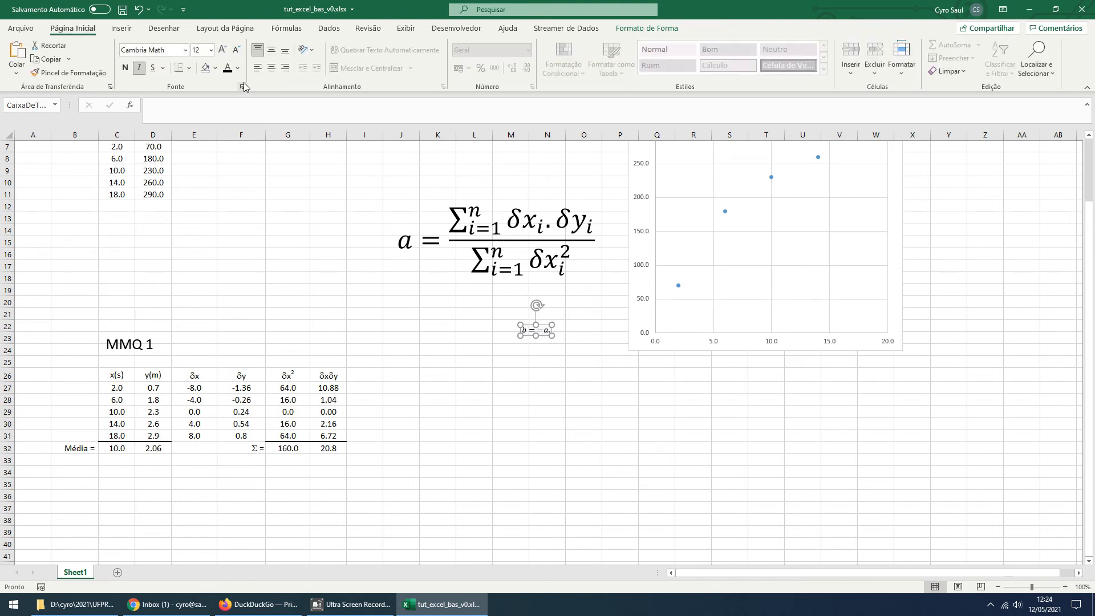
click(225, 52)
click(225, 53)
click(225, 52)
click(224, 53)
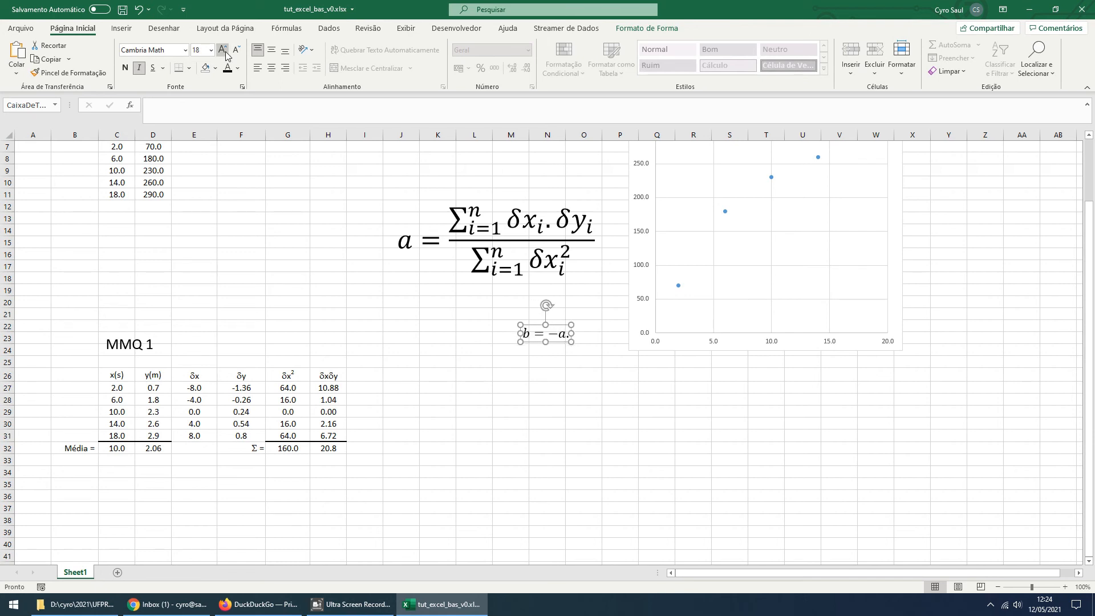
click(225, 53)
click(225, 53)
drag(571, 351, 478, 391)
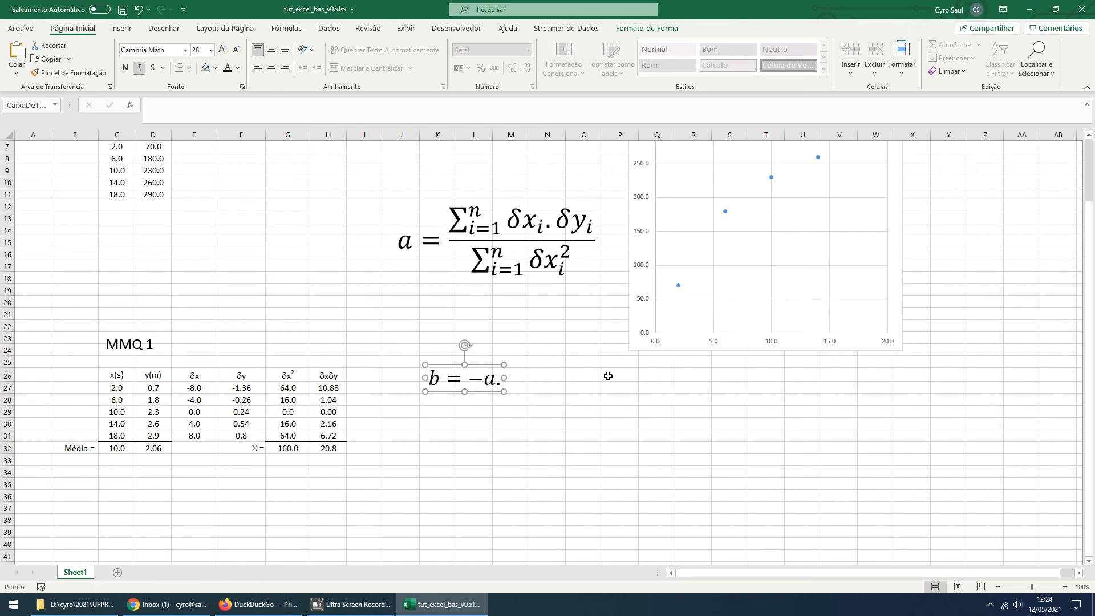
Append an x with an overbar accent to the end of the intercept equation
click(497, 379)
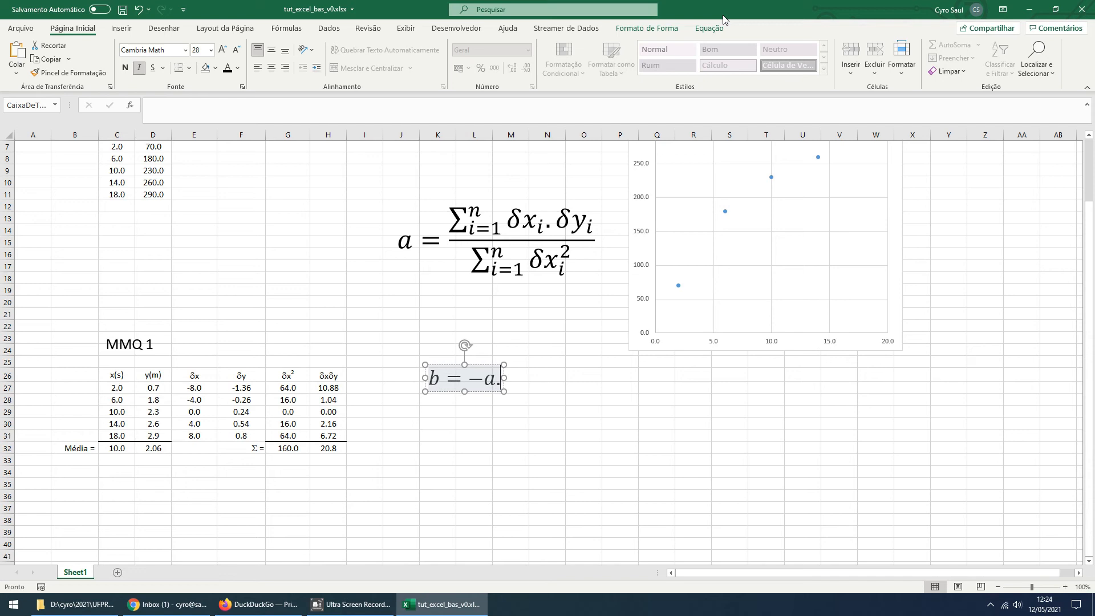
key(Right)
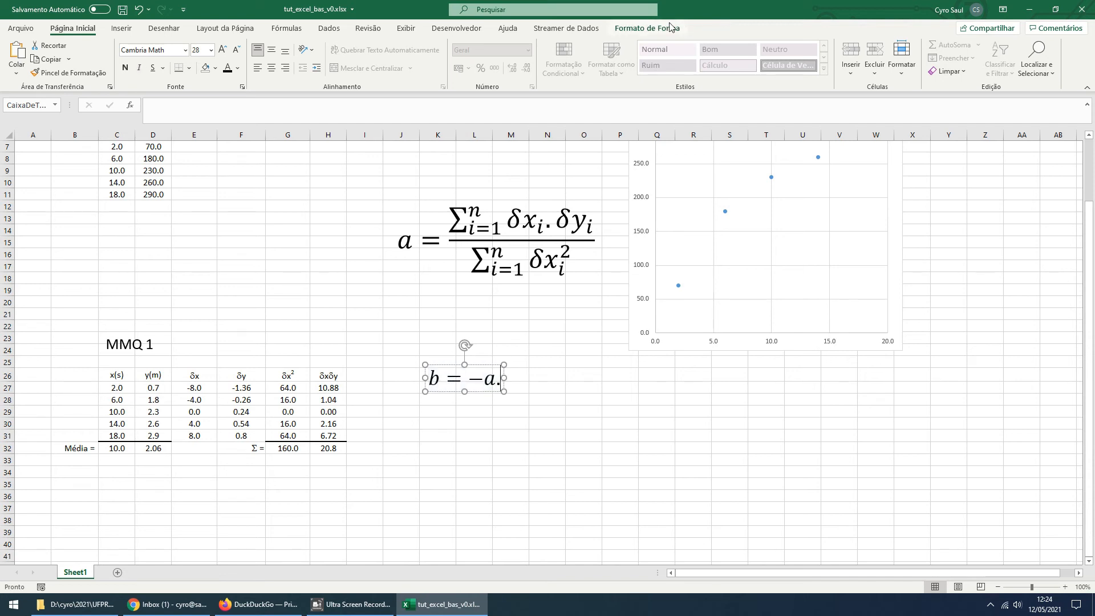
key(Left)
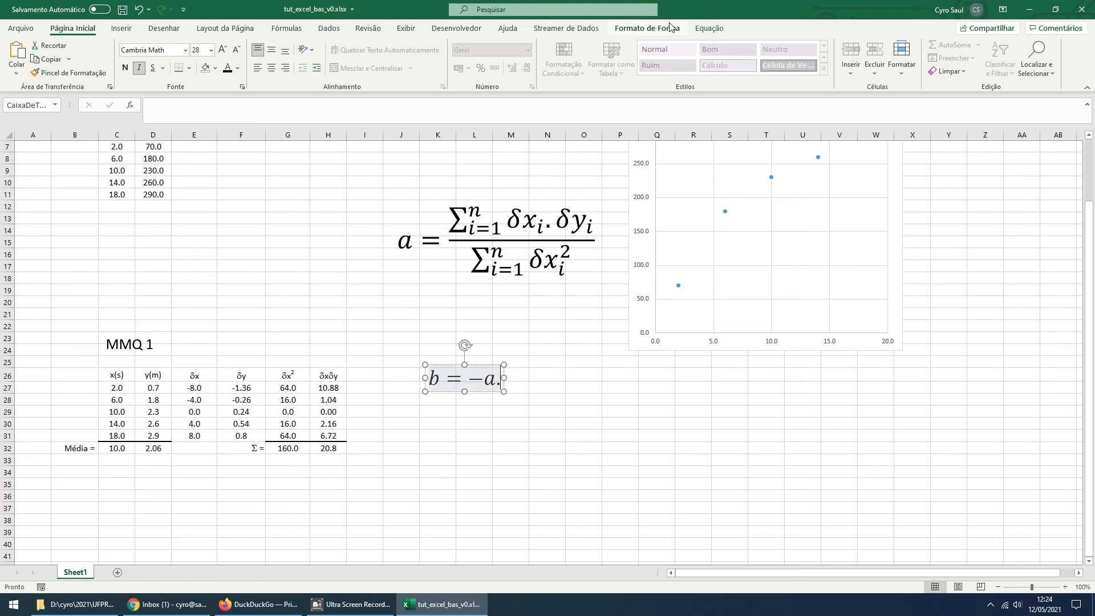
click(722, 30)
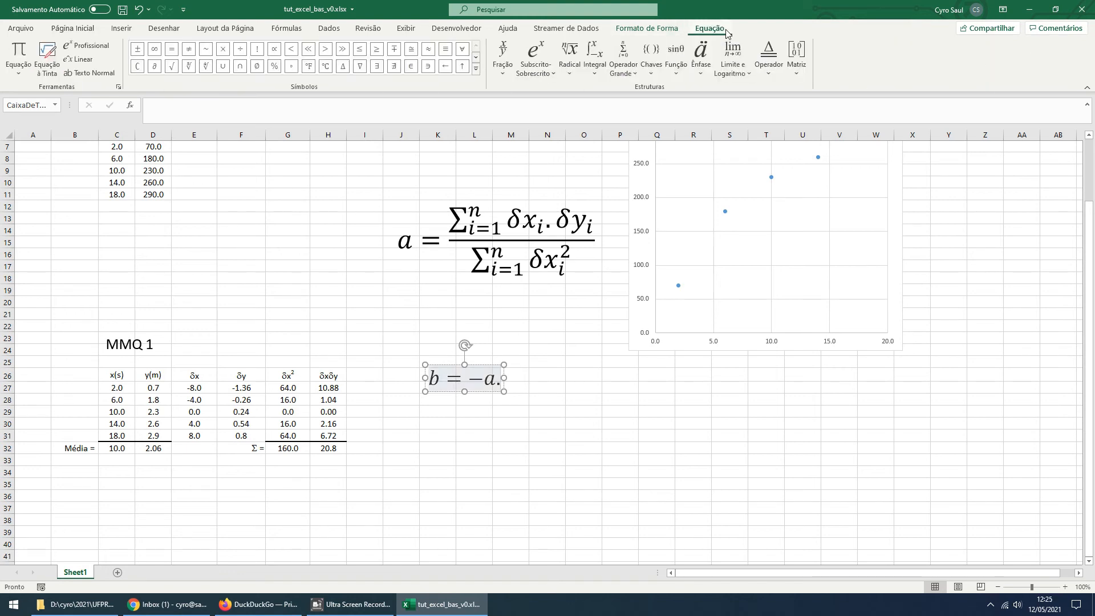
click(707, 67)
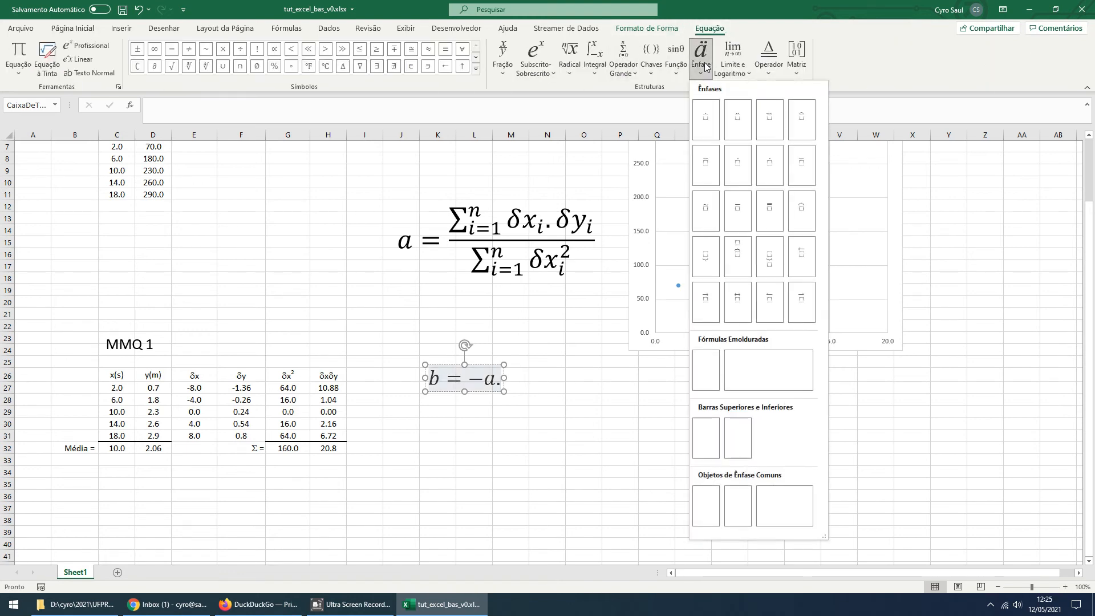
click(736, 211)
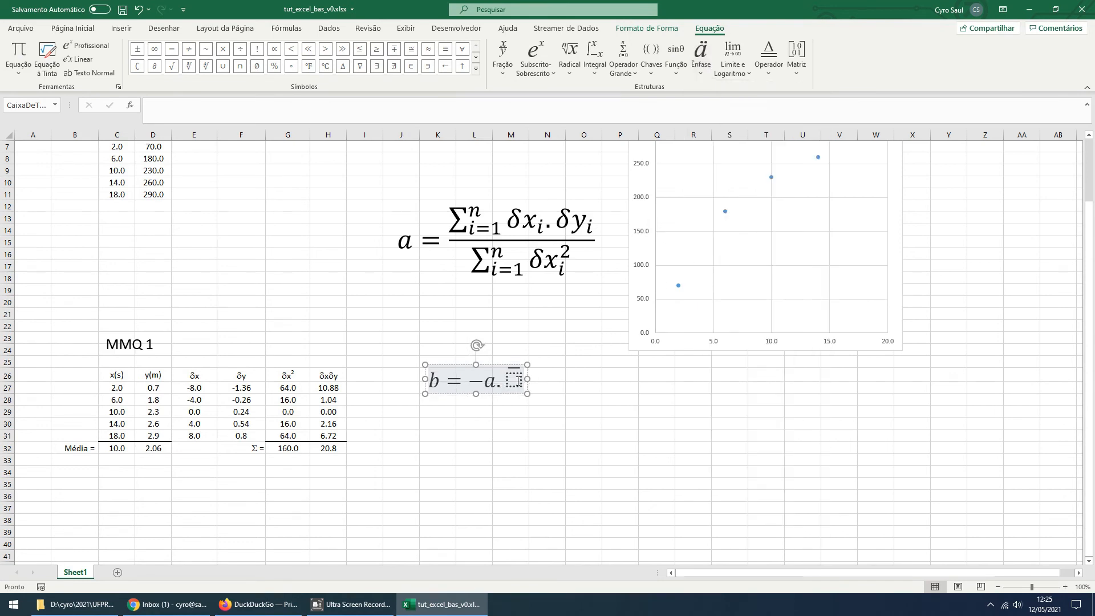
text(x)
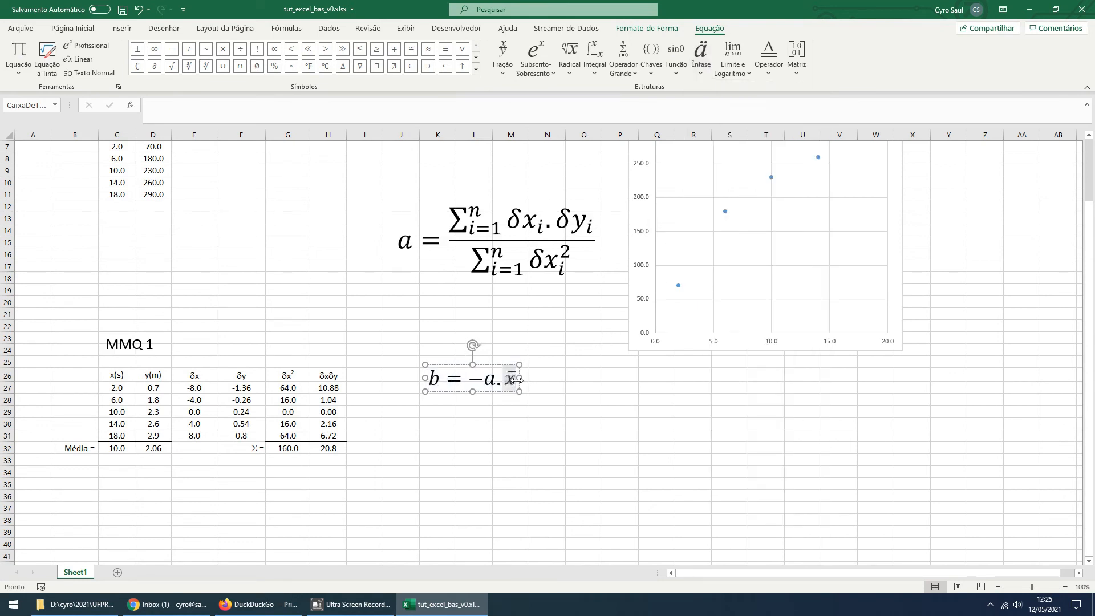
text(+)
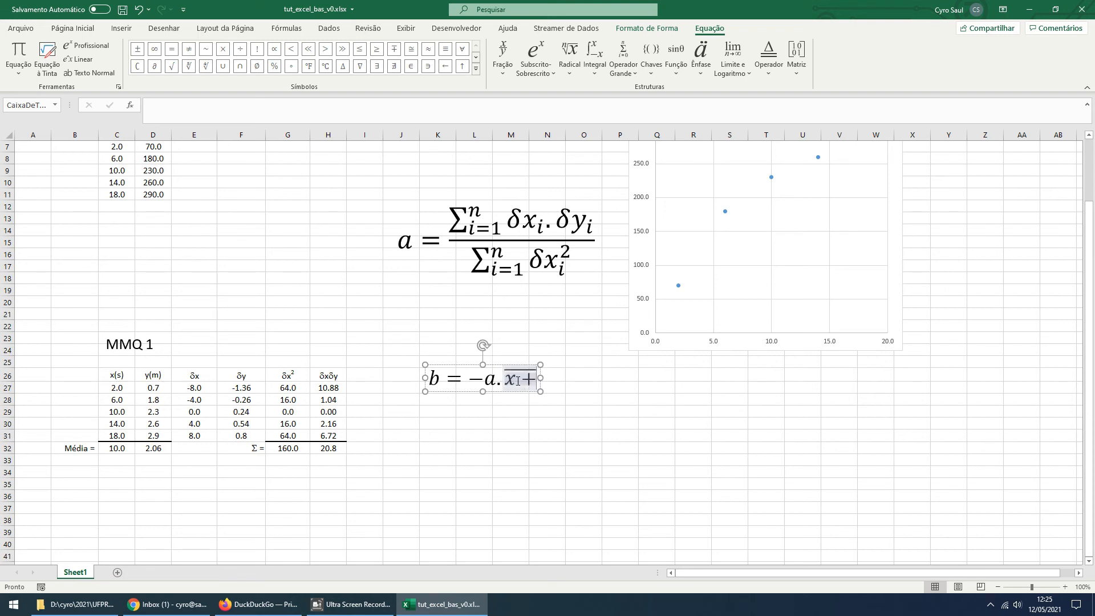
Add a plus sign outside the overbar of x and a y with an overbar, completing b = −a.x̄ + ȳ
key(BackSpace)
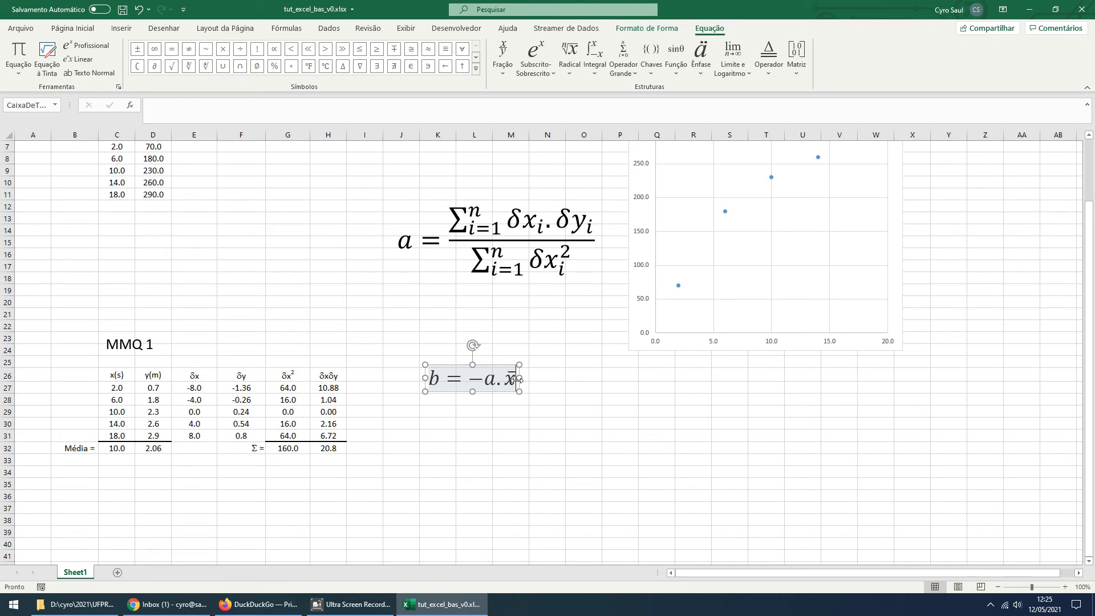
key(Right)
text(+)
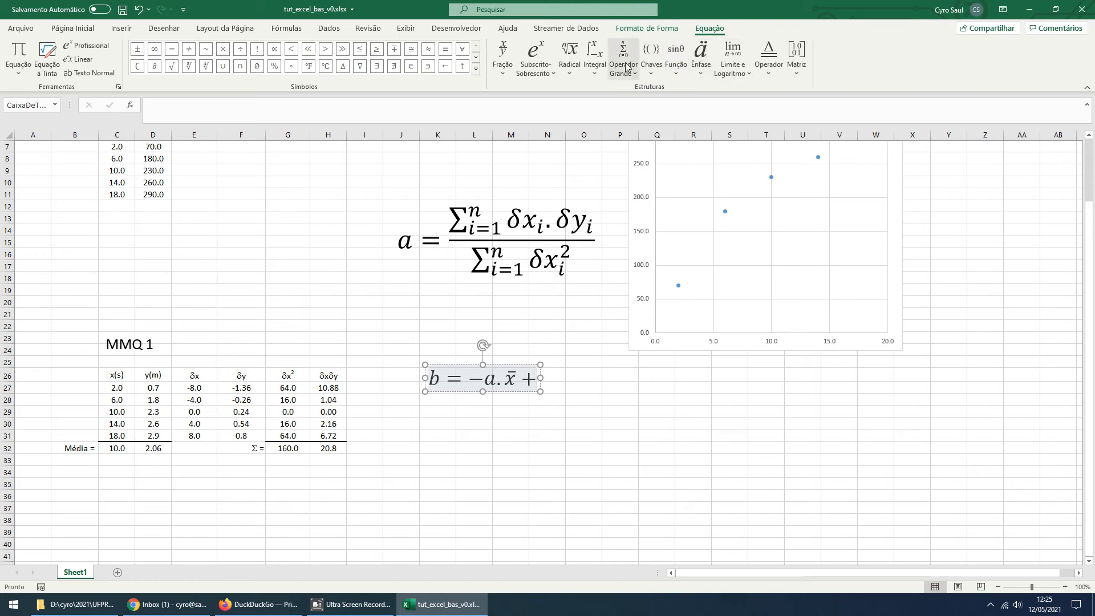
click(707, 65)
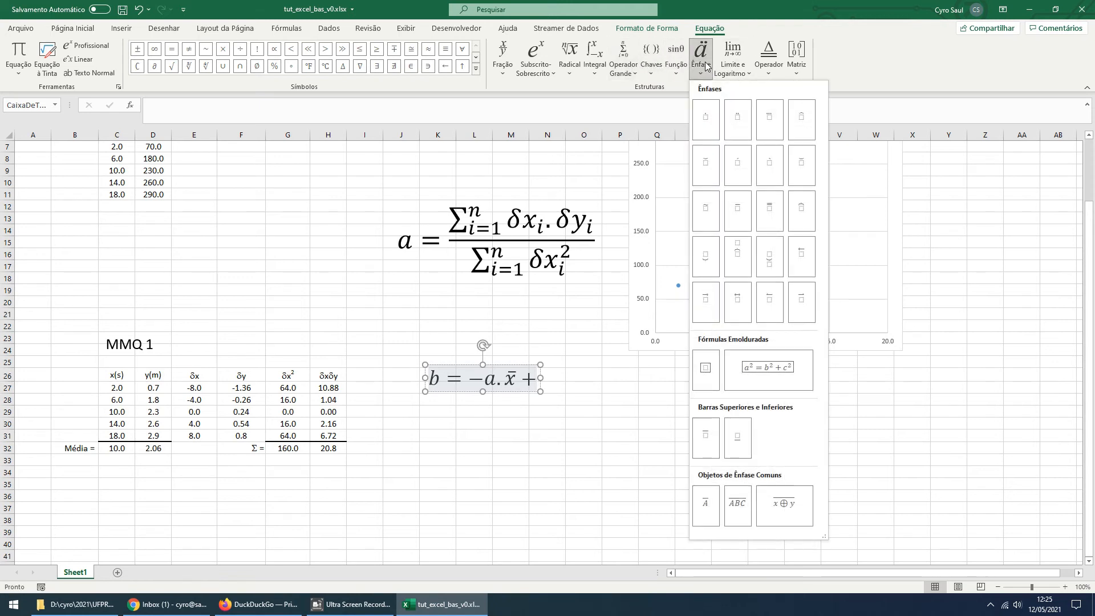
click(733, 208)
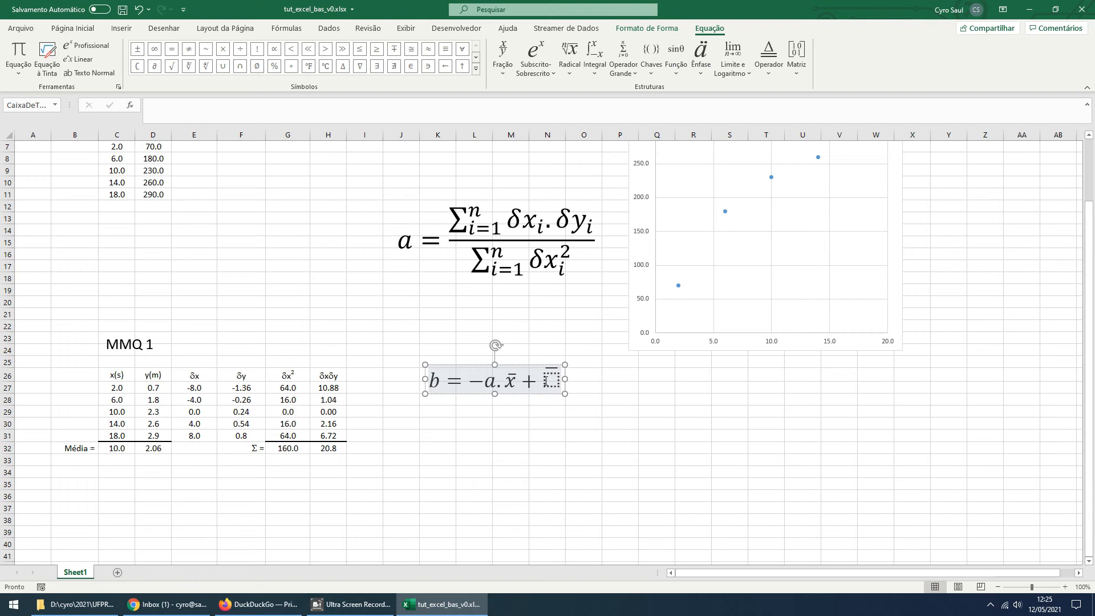
click(545, 381)
text(y)
click(558, 422)
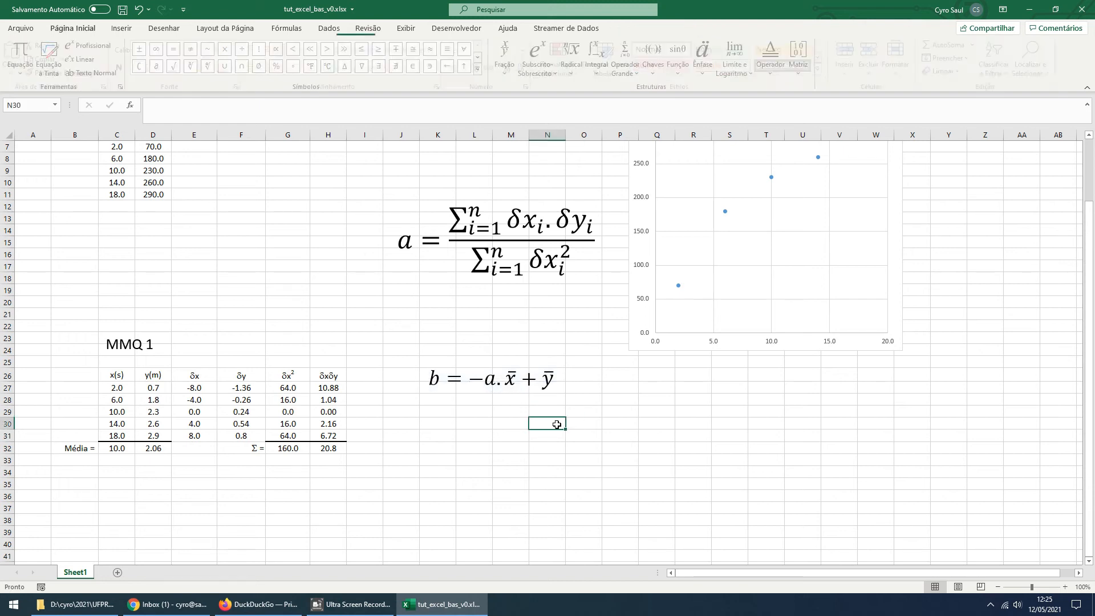
Move the intercept equation up to about rows 21–23 and reduce the slope equation's font size to 24
click(512, 383)
drag(504, 391, 502, 336)
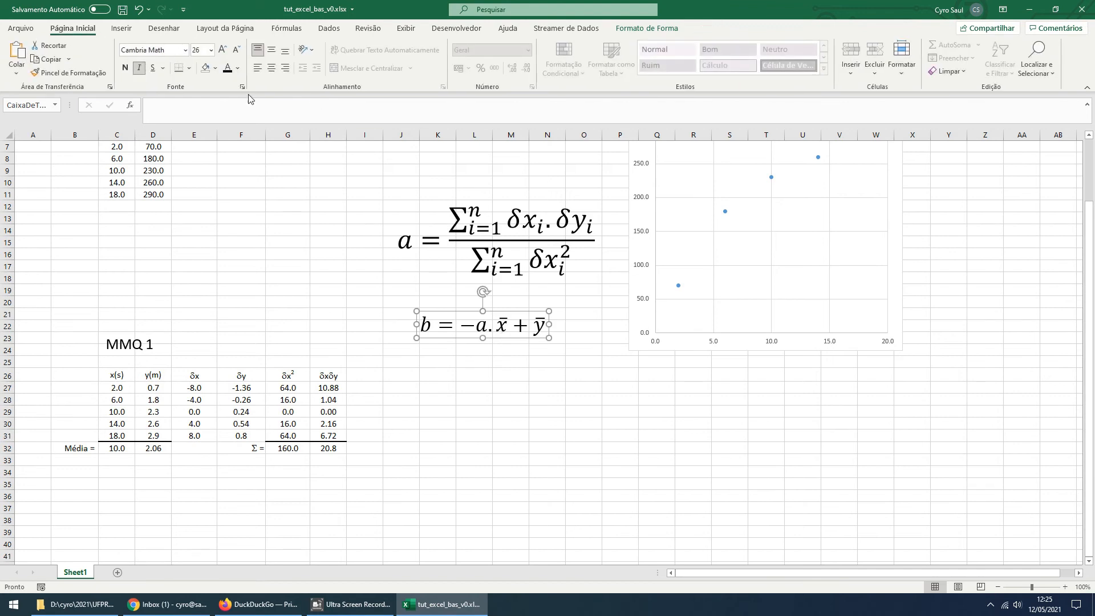
shift+click(470, 278)
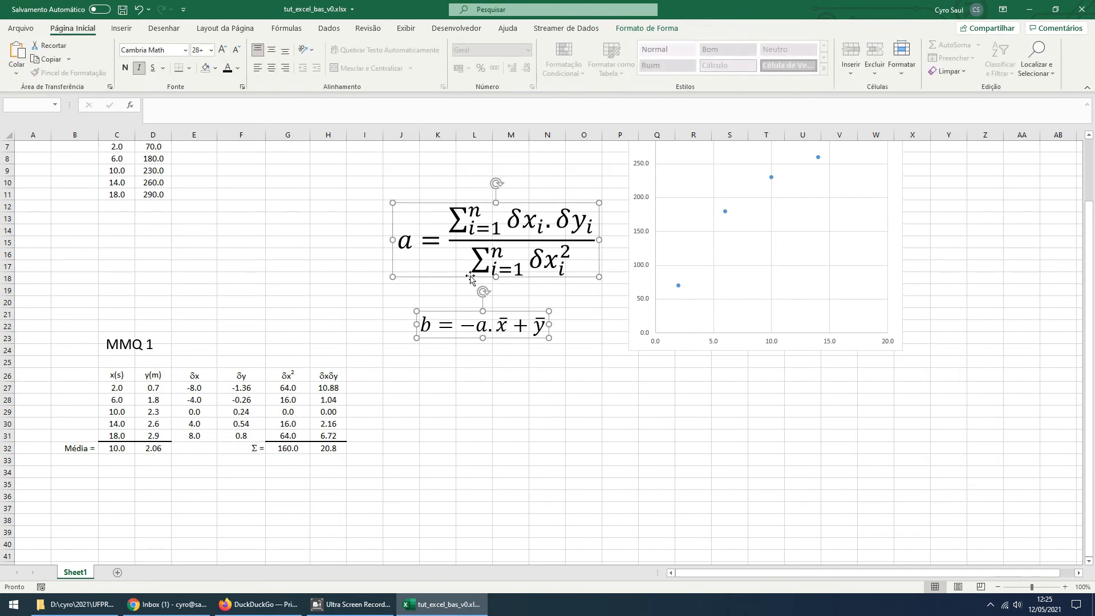
click(397, 280)
click(435, 270)
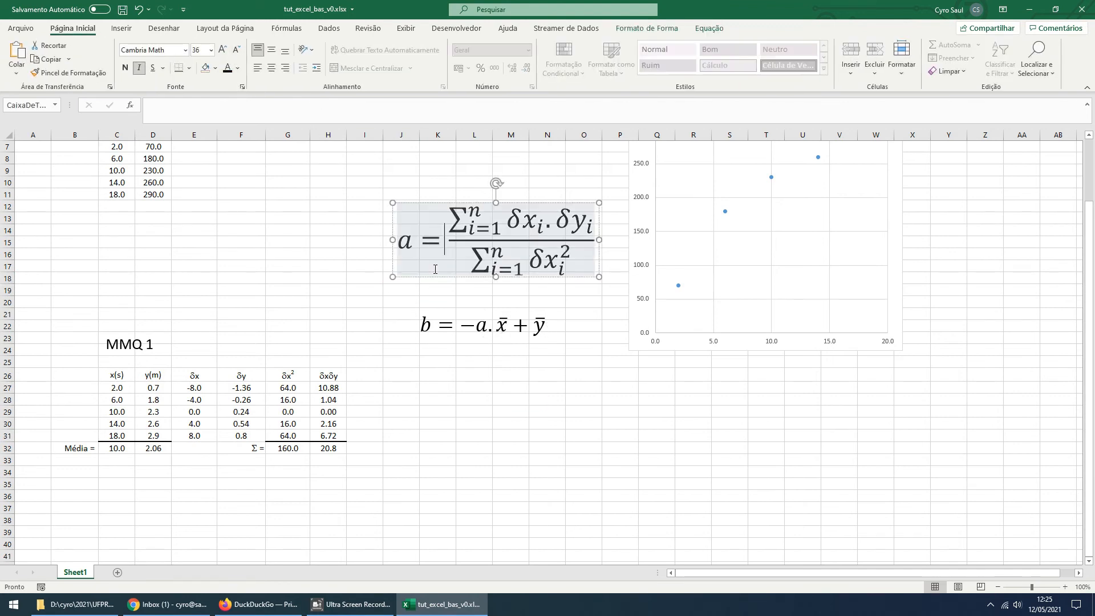
click(470, 278)
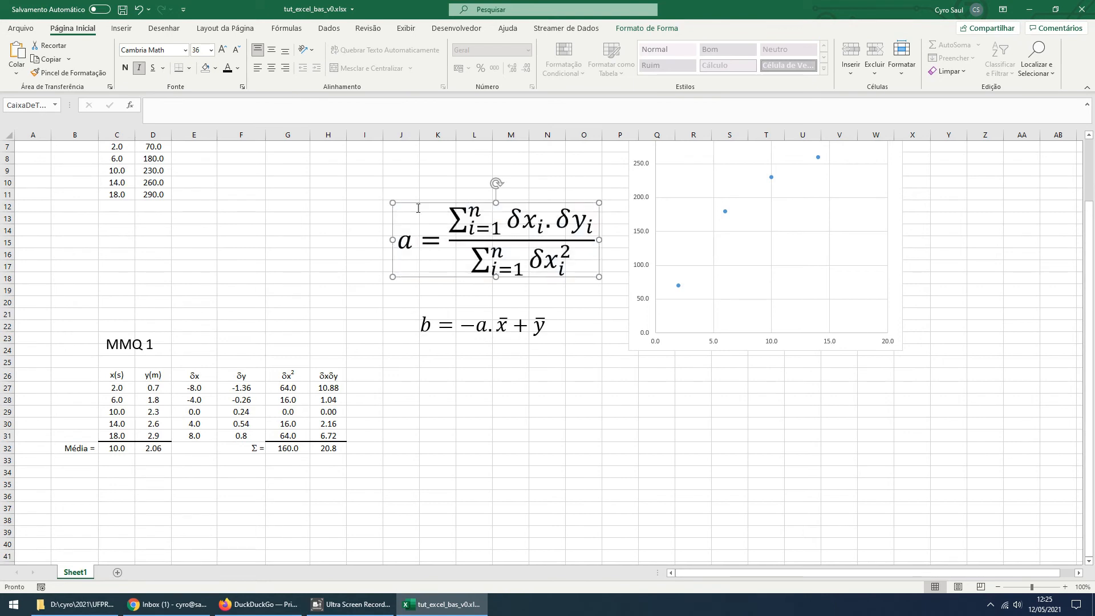
click(237, 51)
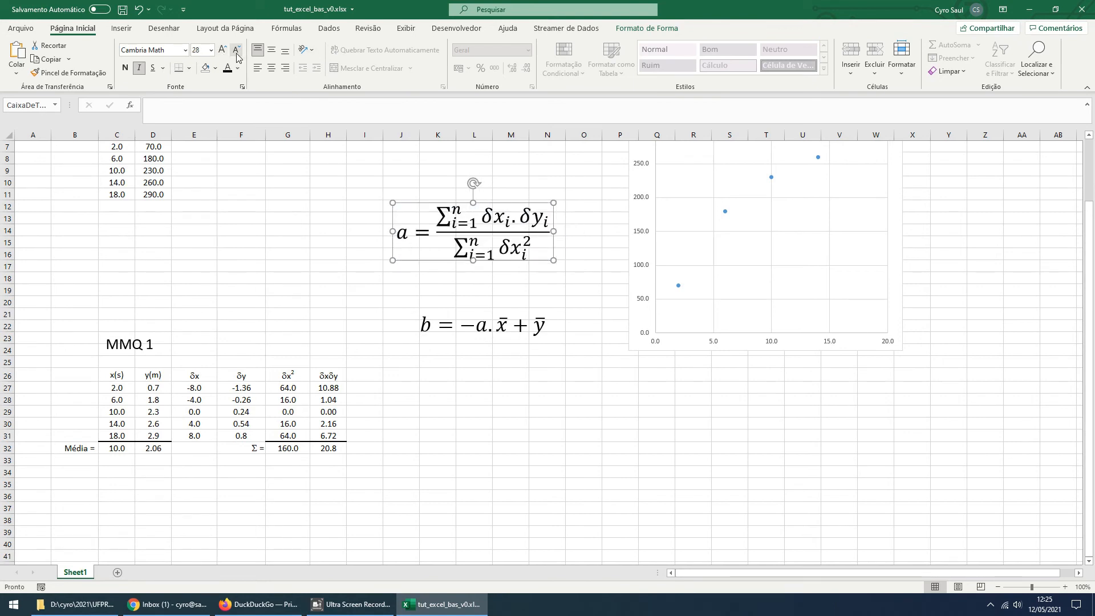
click(237, 51)
click(237, 51)
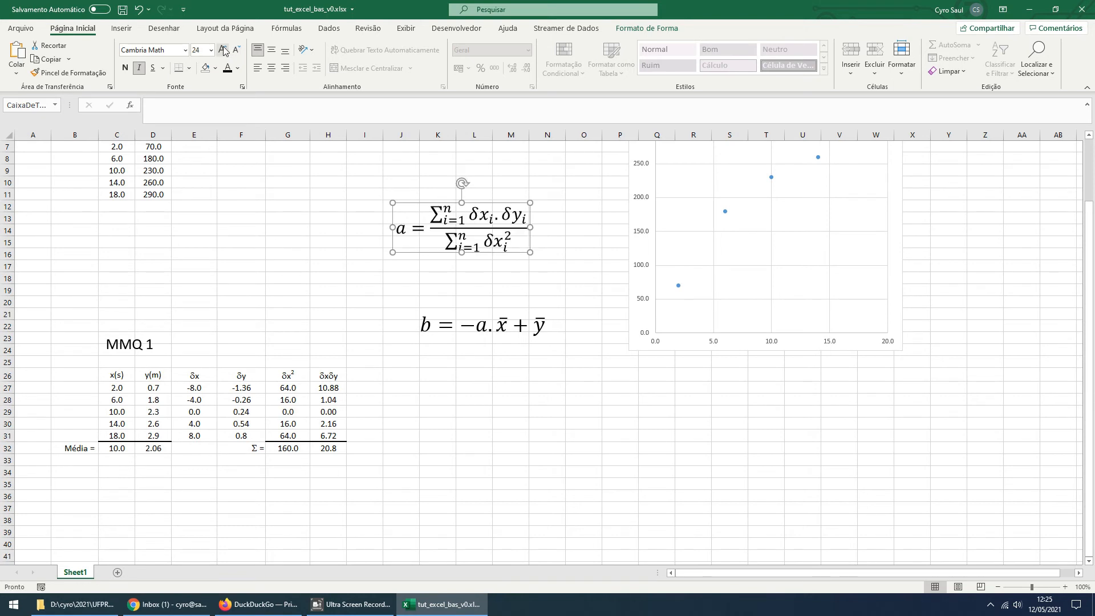
Set the slope equation's font size to 28 to match the intercept equation, and move the intercept equation up to about rows 19–21
click(450, 328)
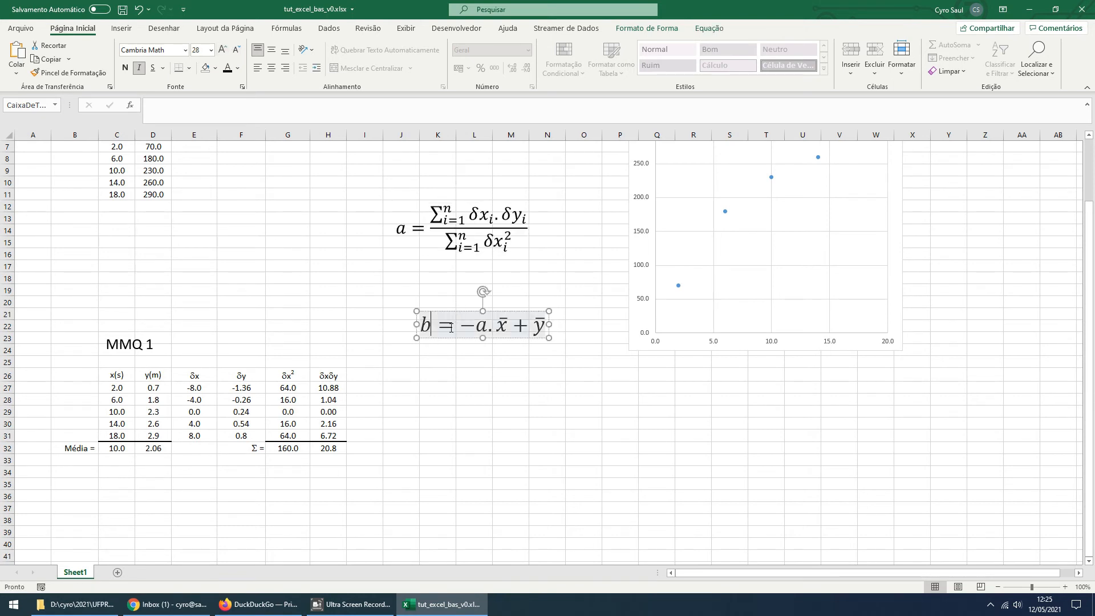
click(447, 337)
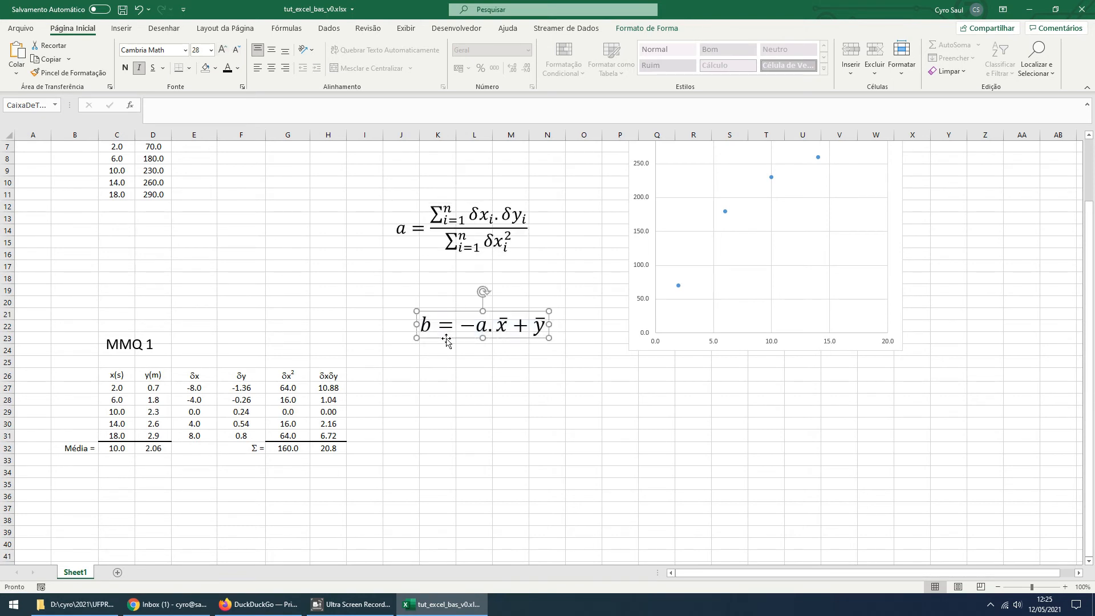
click(450, 232)
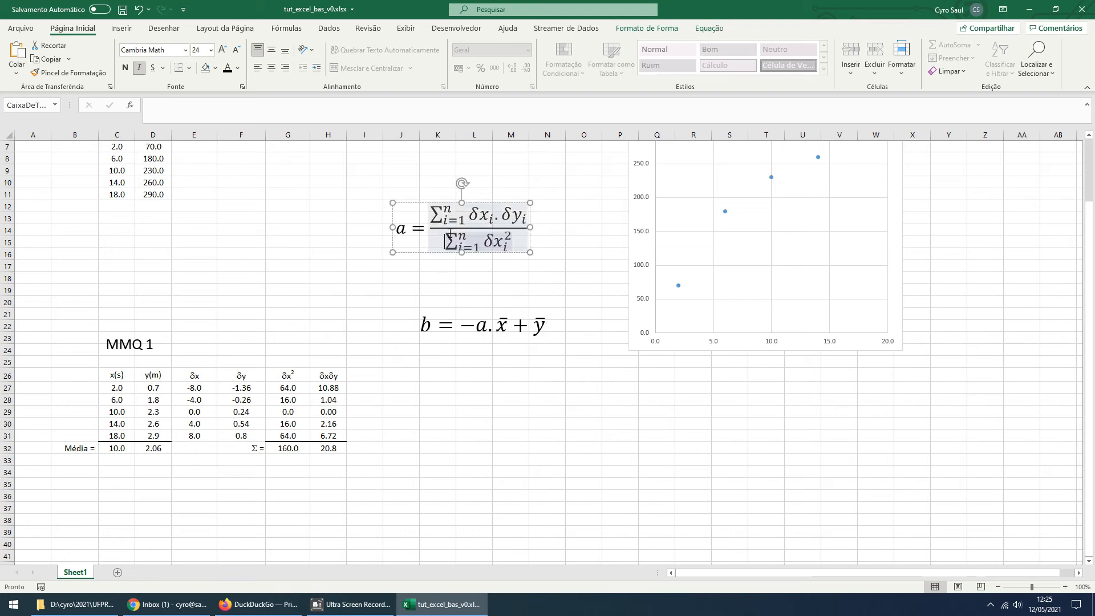
click(413, 251)
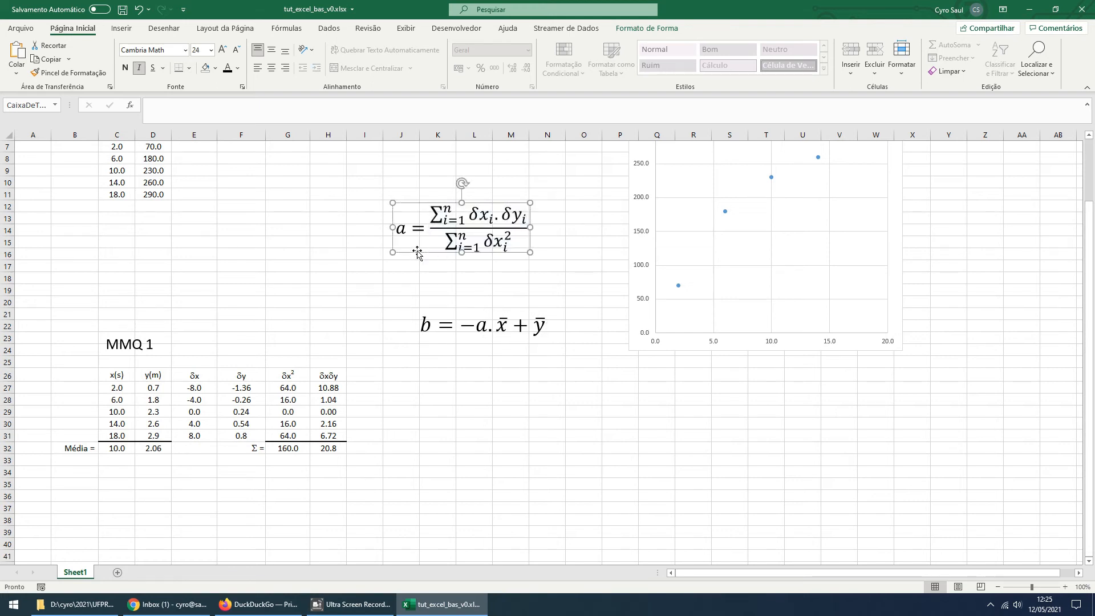
click(223, 51)
click(446, 322)
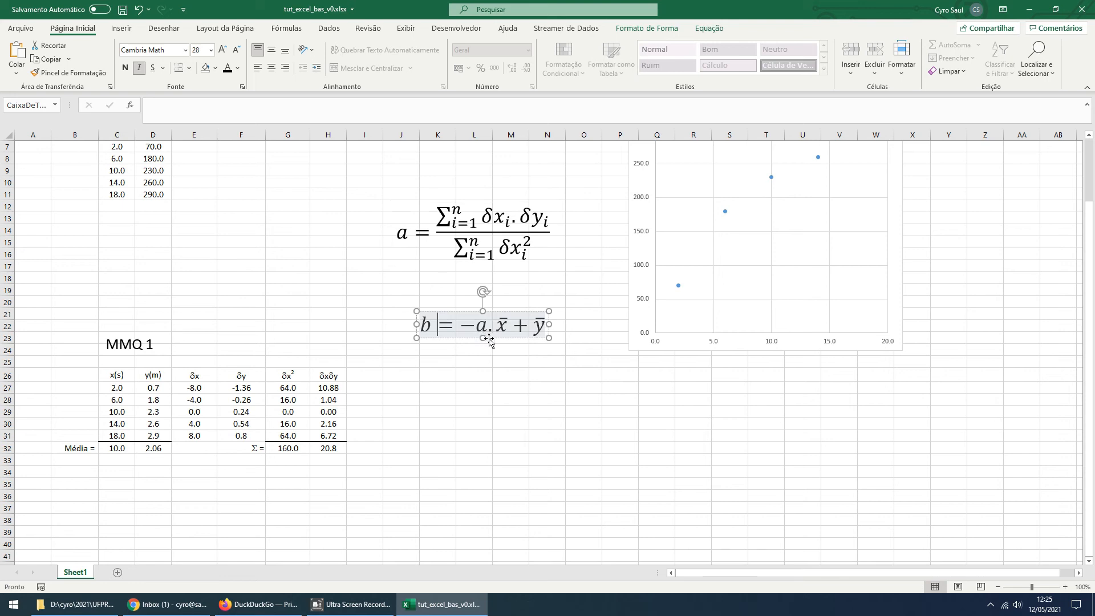
drag(495, 339, 481, 313)
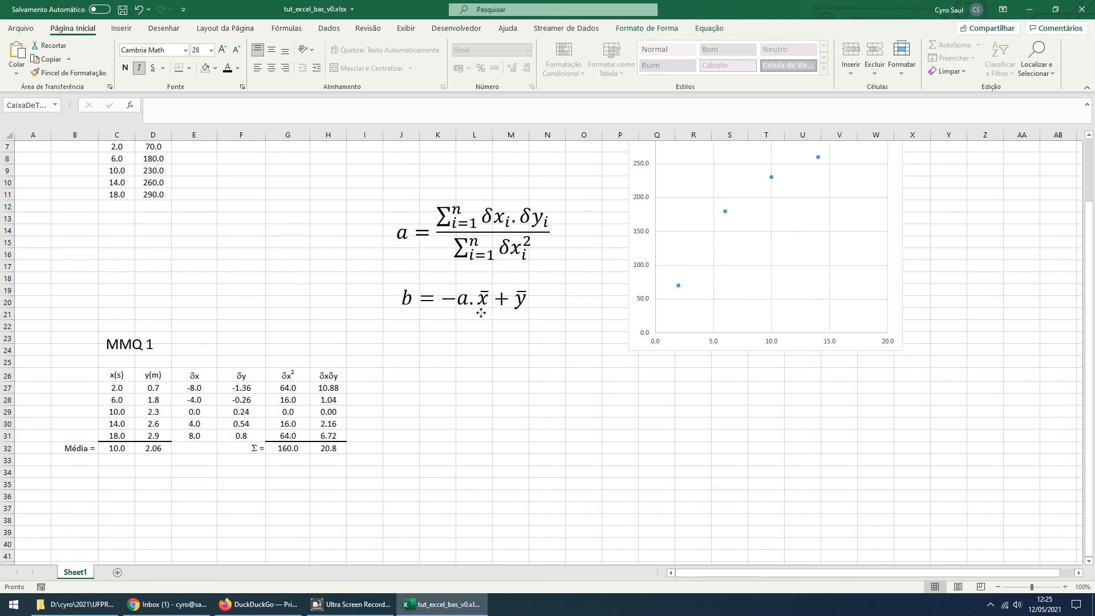
Enter the label "a =" in cell G36 and reselect that cell
click(280, 496)
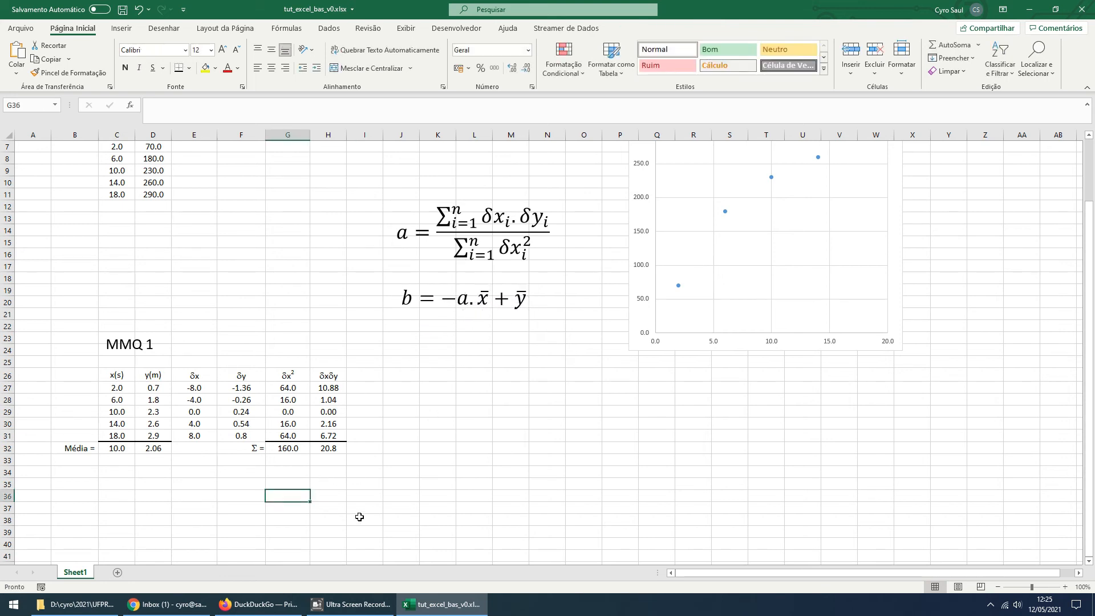
text(a =)
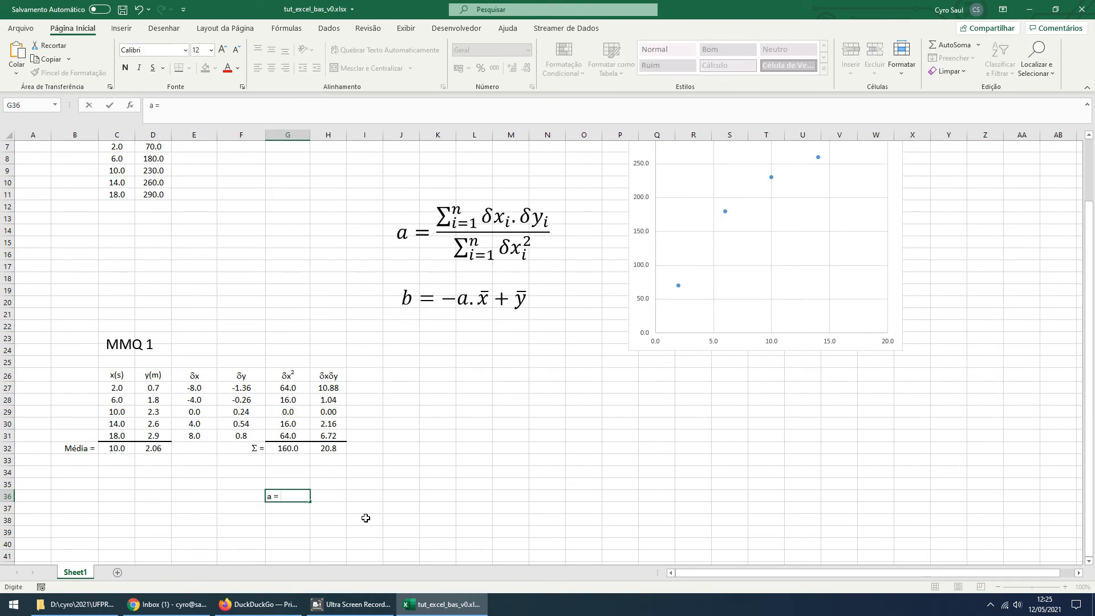
key(Return)
click(295, 496)
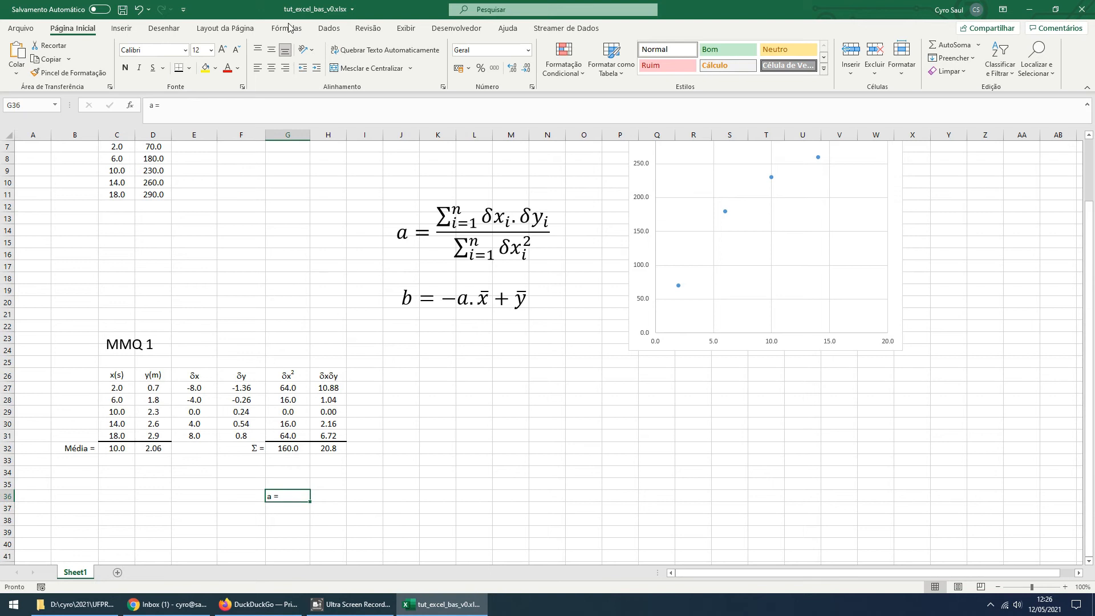
Right-align the "a =" label and calculate the slope in cell H36 with the formula =H32/G32
click(285, 68)
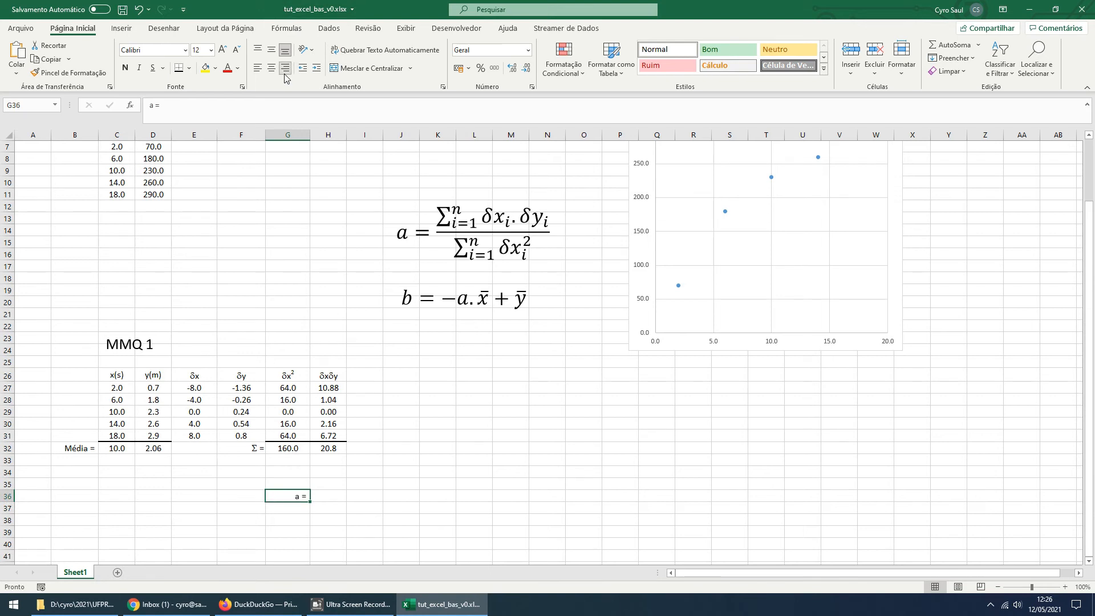
click(337, 494)
text(=)
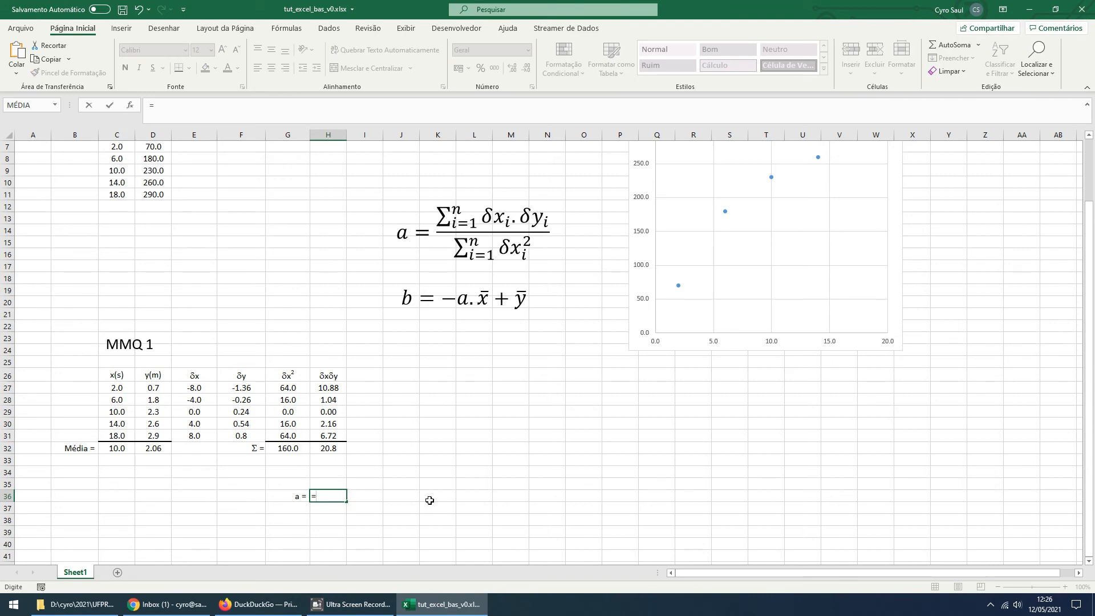
key(Up)
key(Up)
key(Up)
key(Up)
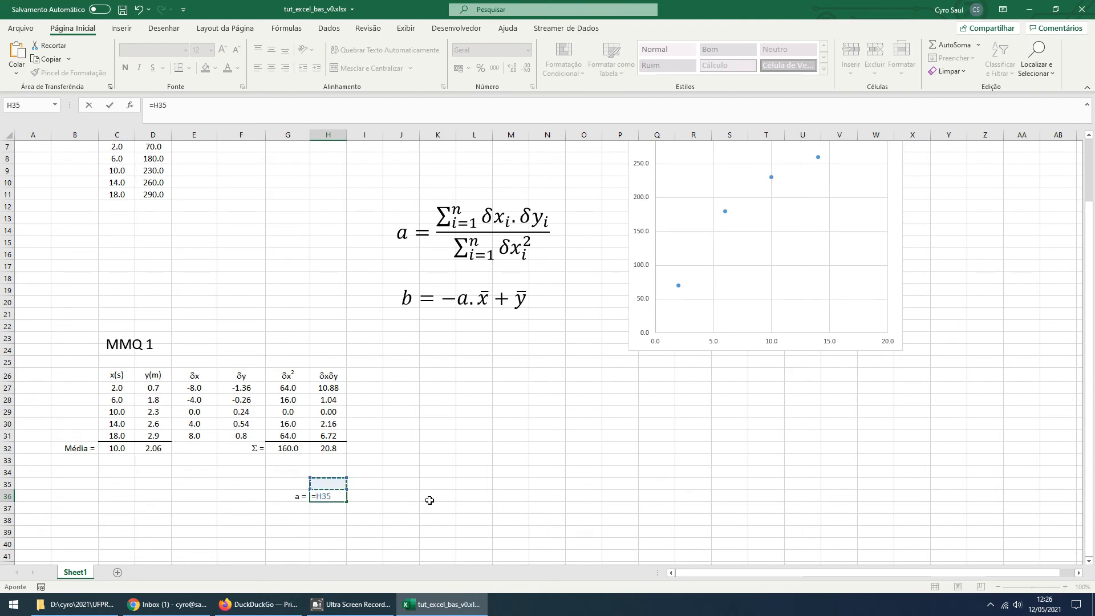
text(/)
key(Left)
key(Up)
key(Up)
key(Up)
key(Up)
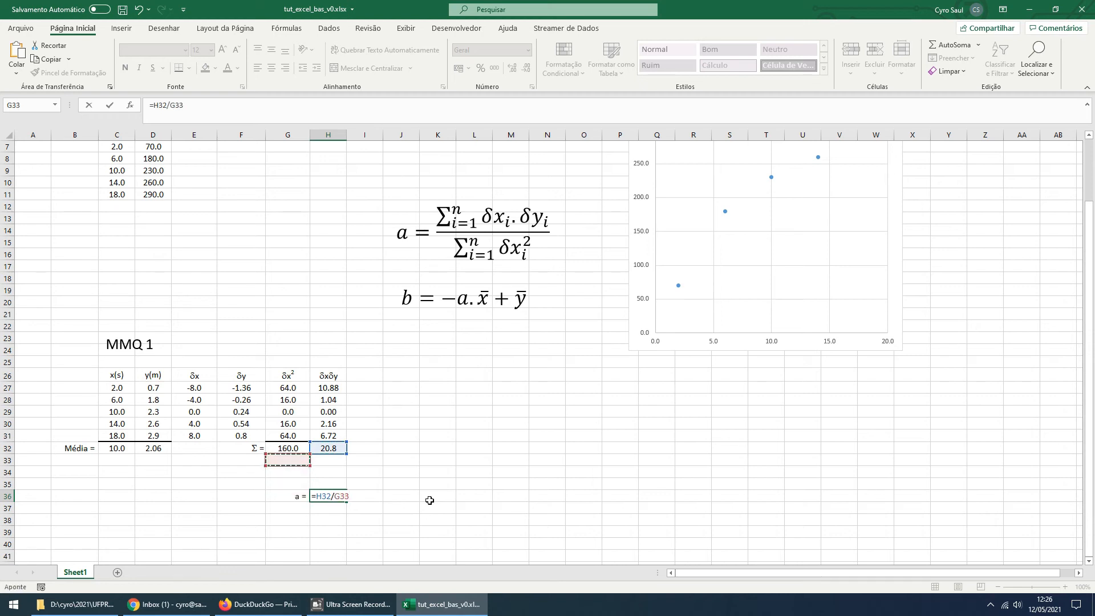
key(Return)
key(Up)
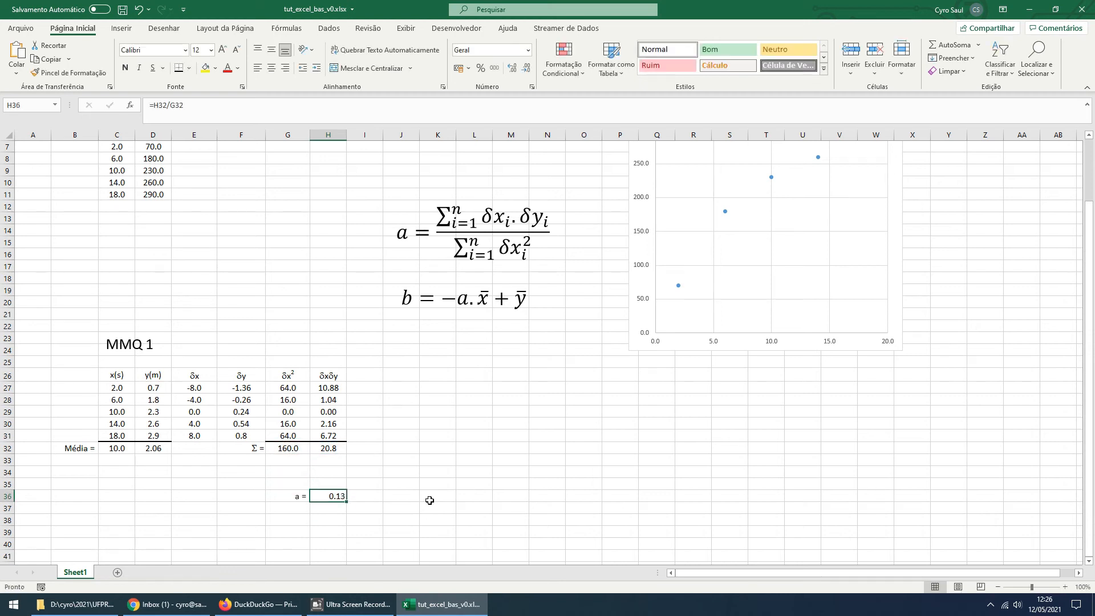
Center the slope value in H36 and enter a right-aligned label "b =" in cell G37
click(272, 68)
scroll(577, 394, down, 2)
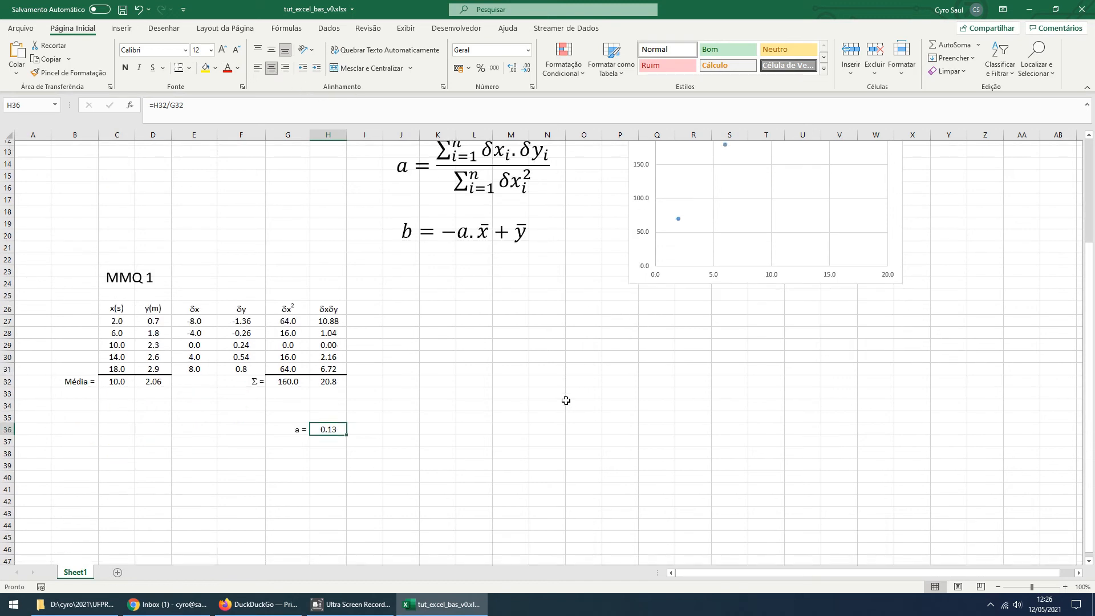
scroll(578, 393, up, 3)
scroll(653, 419, down, 1)
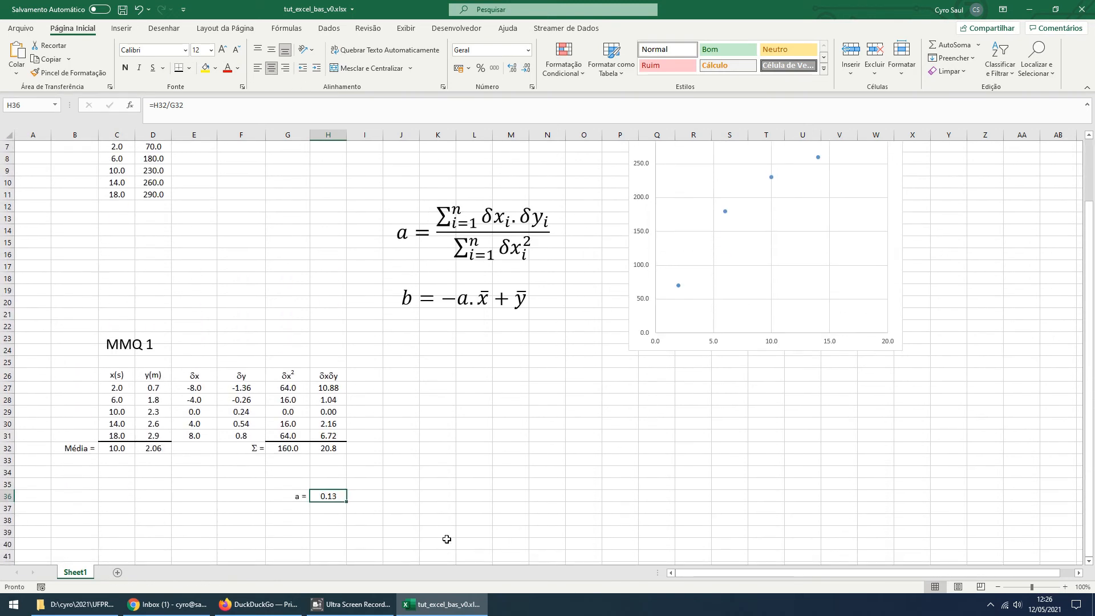
click(299, 509)
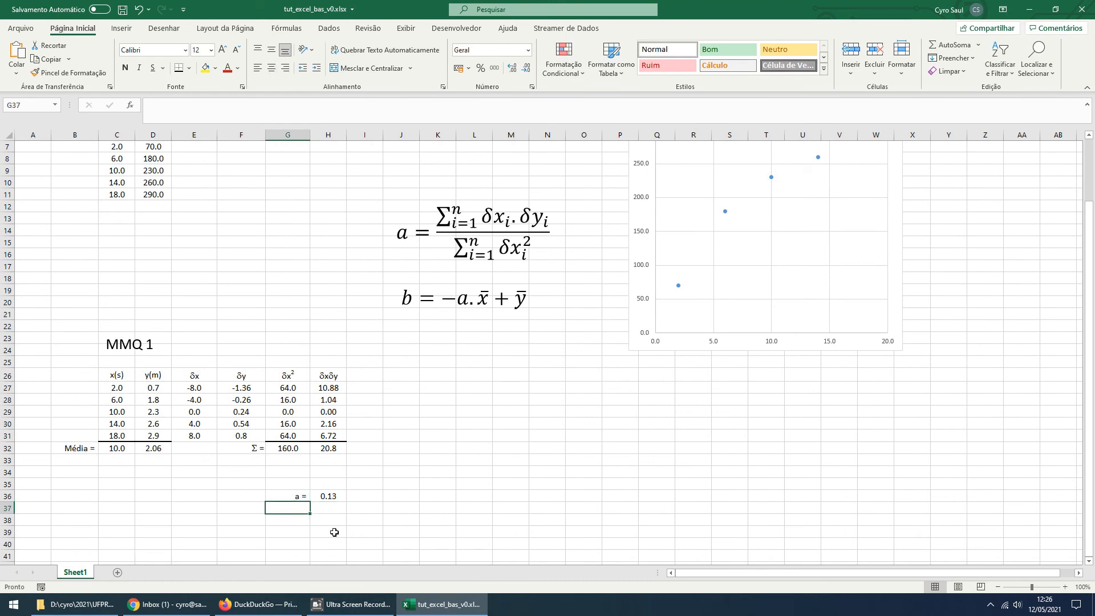
text(b =)
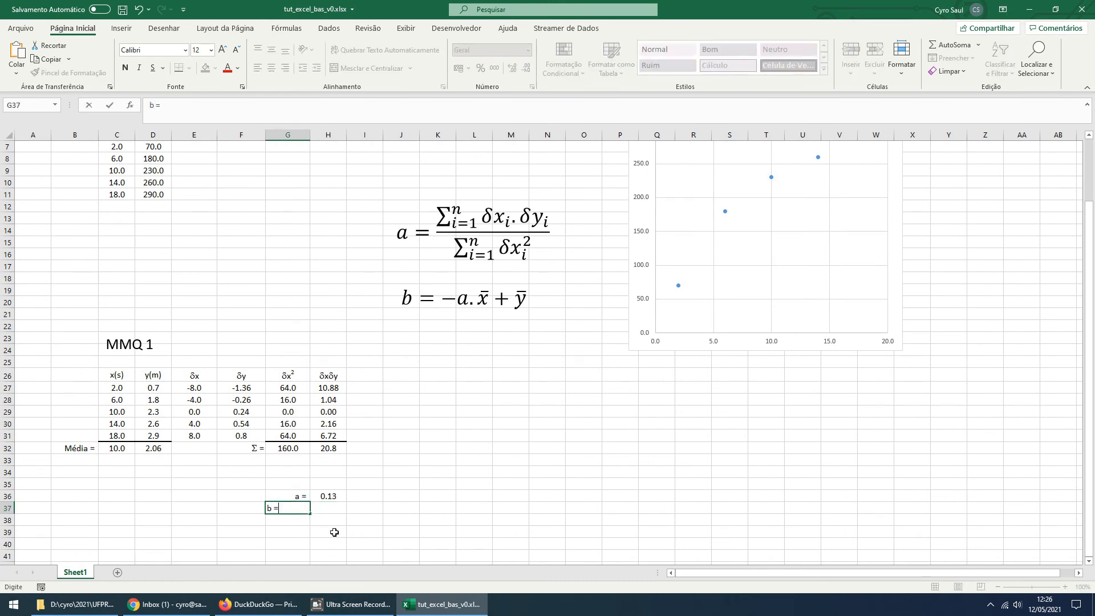
key(Return)
key(Up)
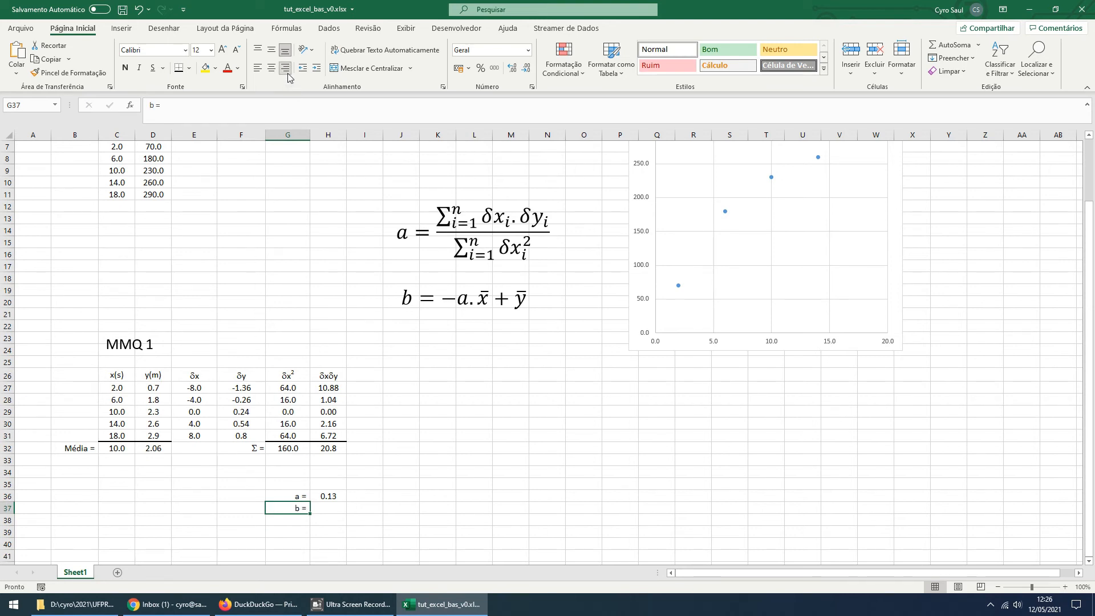
Calculate the intercept in cell H37 with the formula =-H36*C32+D32 and center the value
click(331, 507)
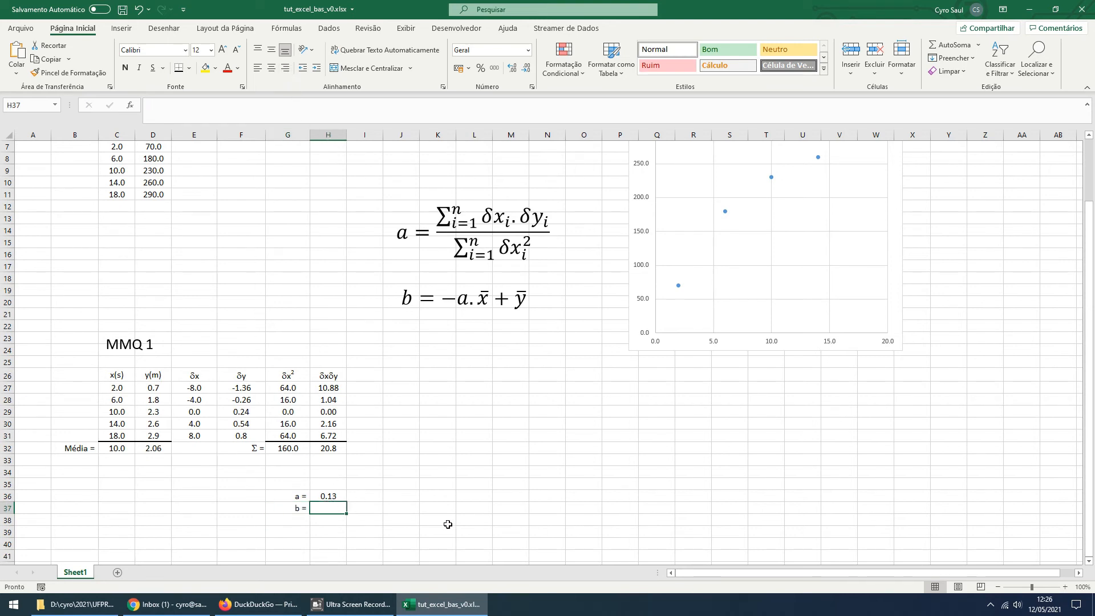
text(=-)
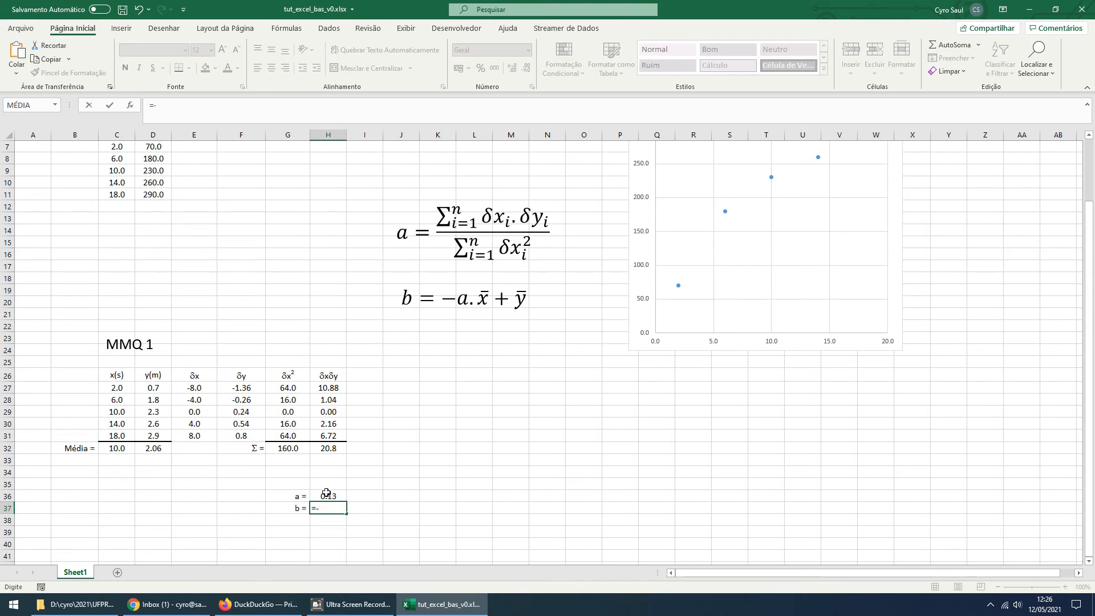
click(326, 492)
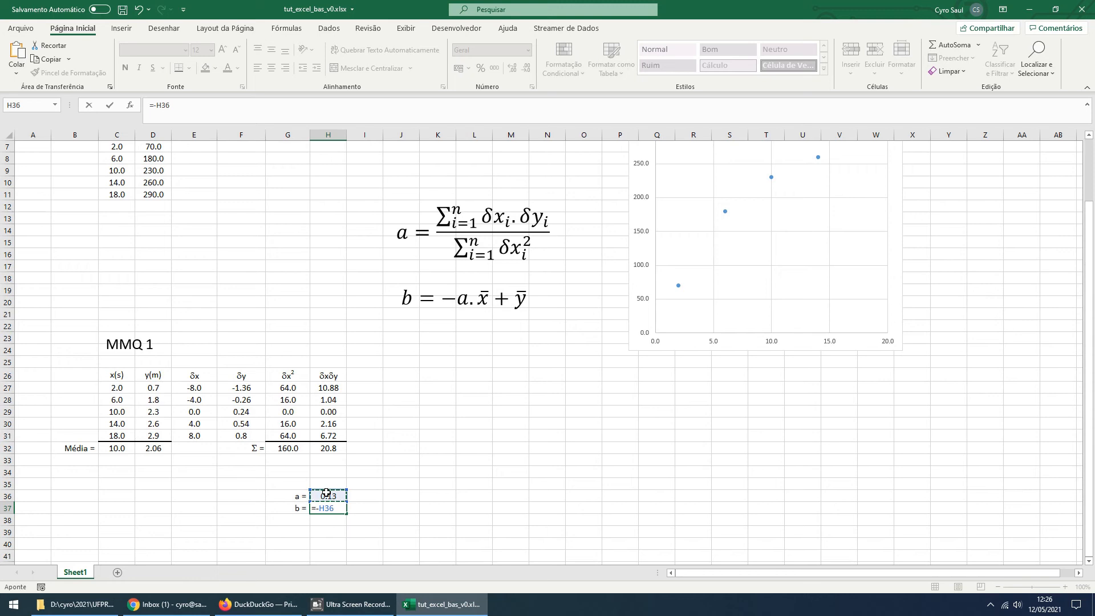
text(*)
click(123, 449)
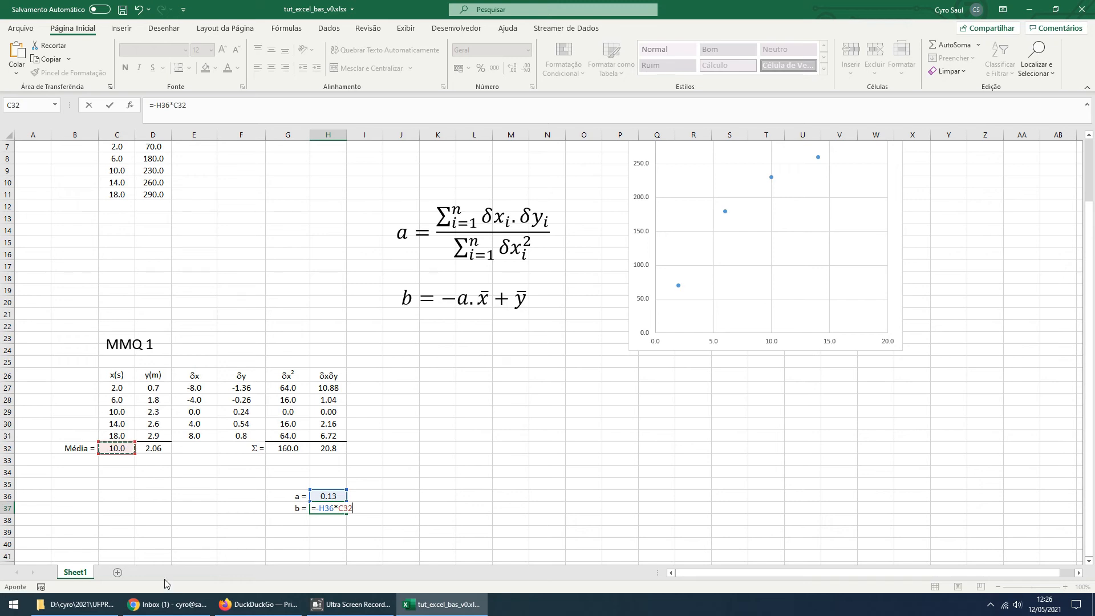
text(+)
click(156, 449)
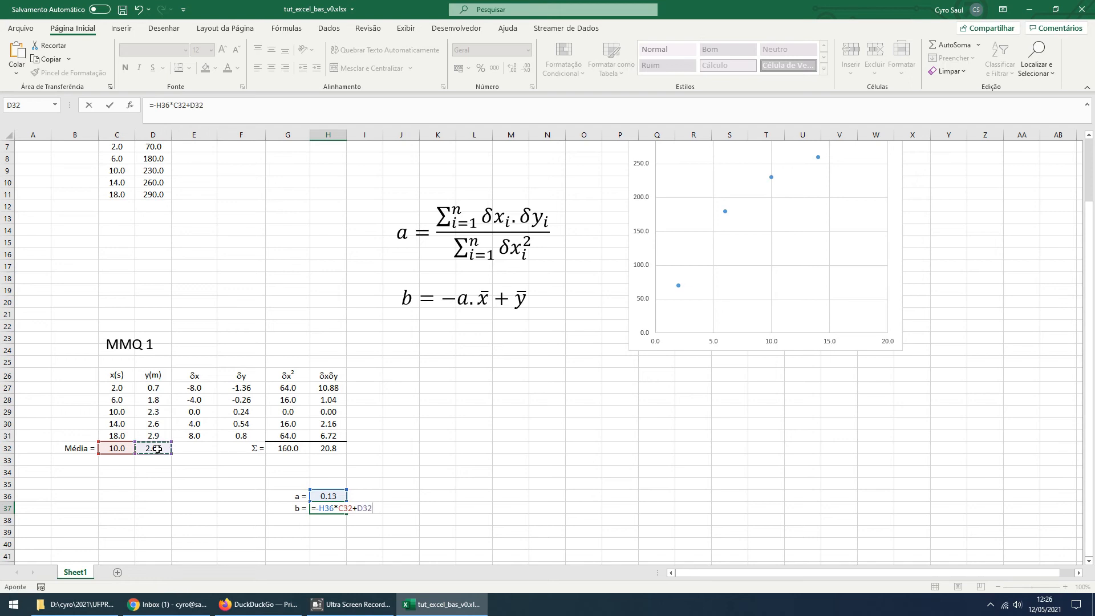
key(Return)
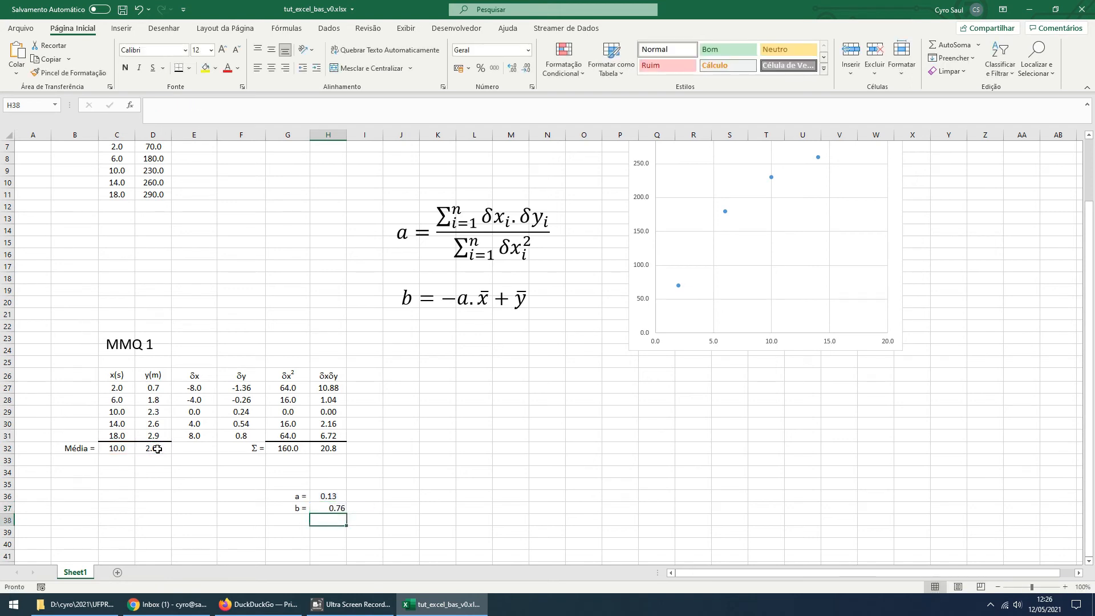
click(342, 507)
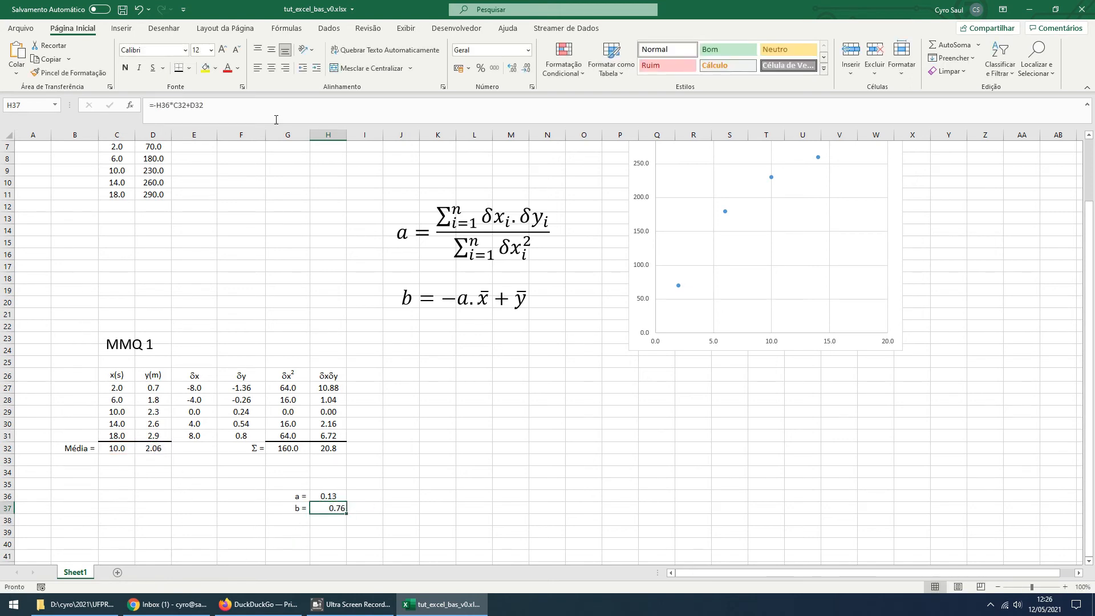
click(272, 70)
Move the scatter chart to about columns S–Z, rows 15–36, and enter the headers x(s) in L26 and y(m) in M26
scroll(425, 449, down, 2)
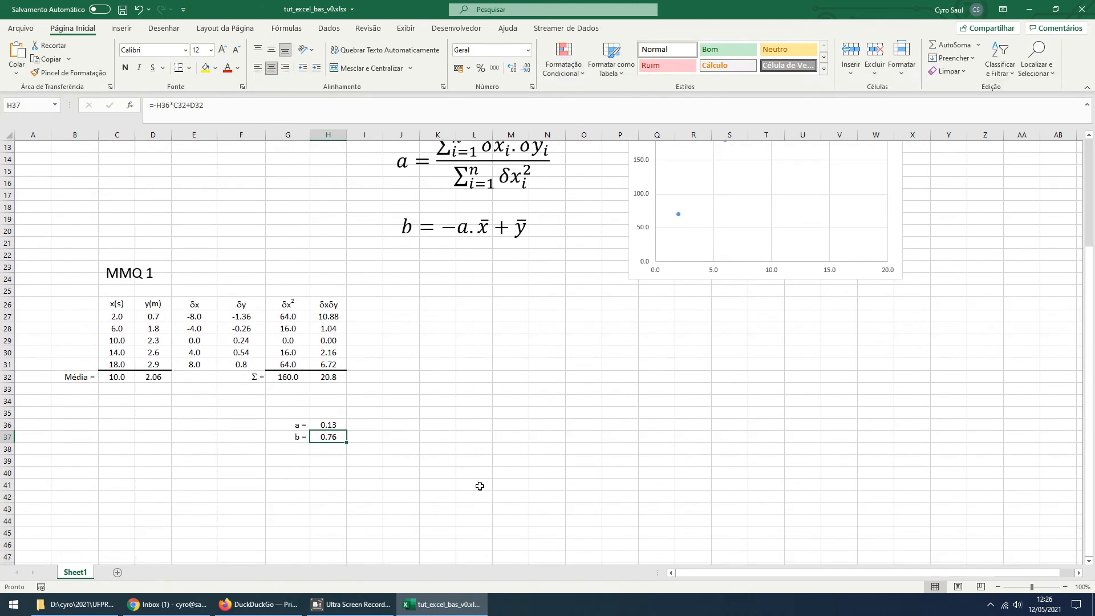
drag(677, 279, 776, 429)
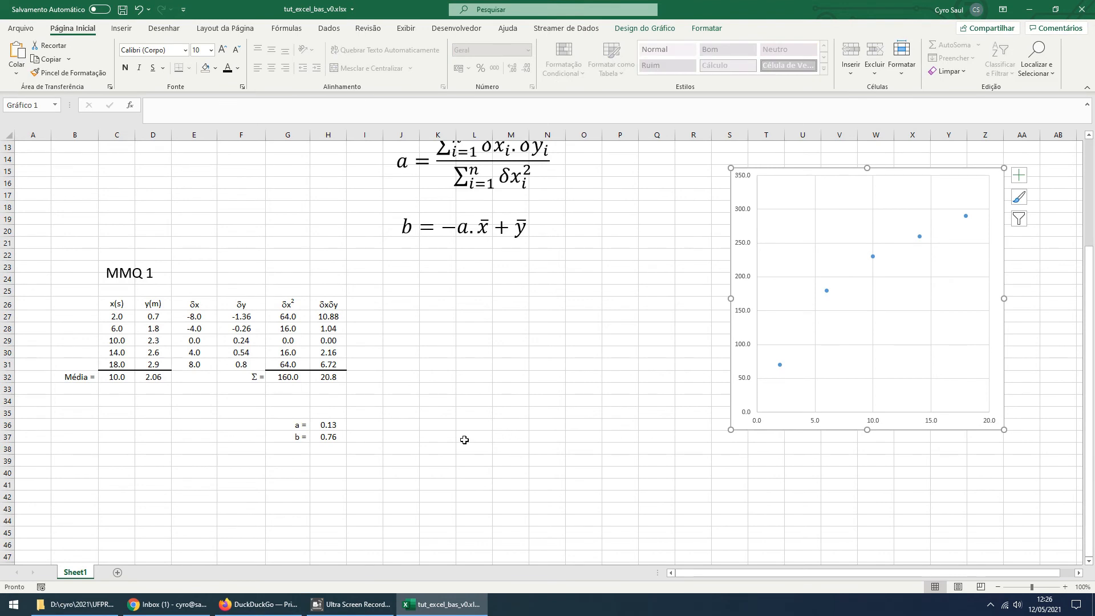
click(473, 306)
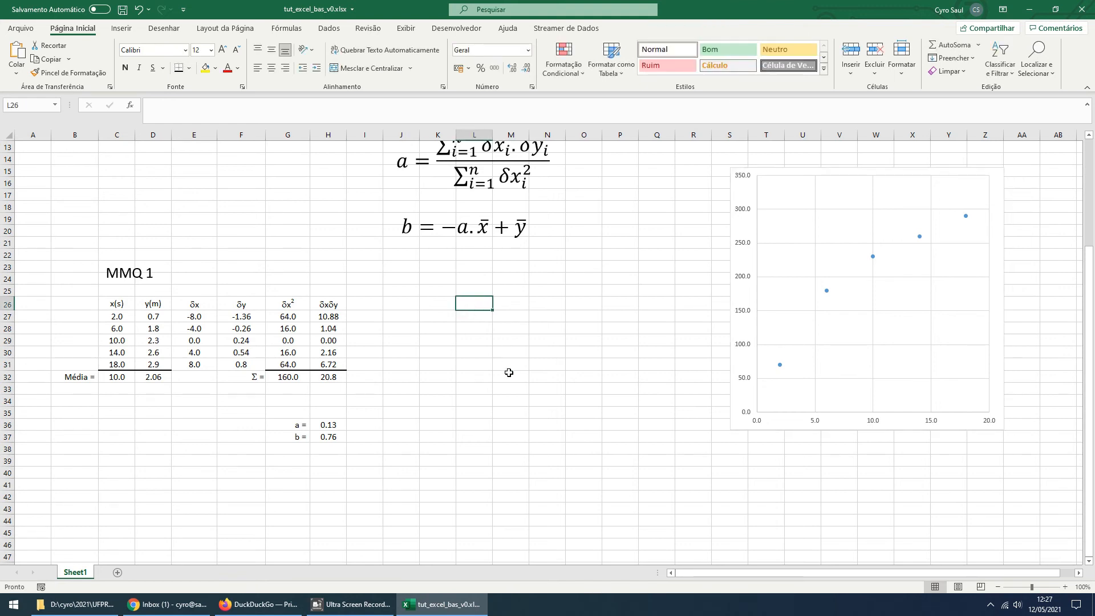
text(x)
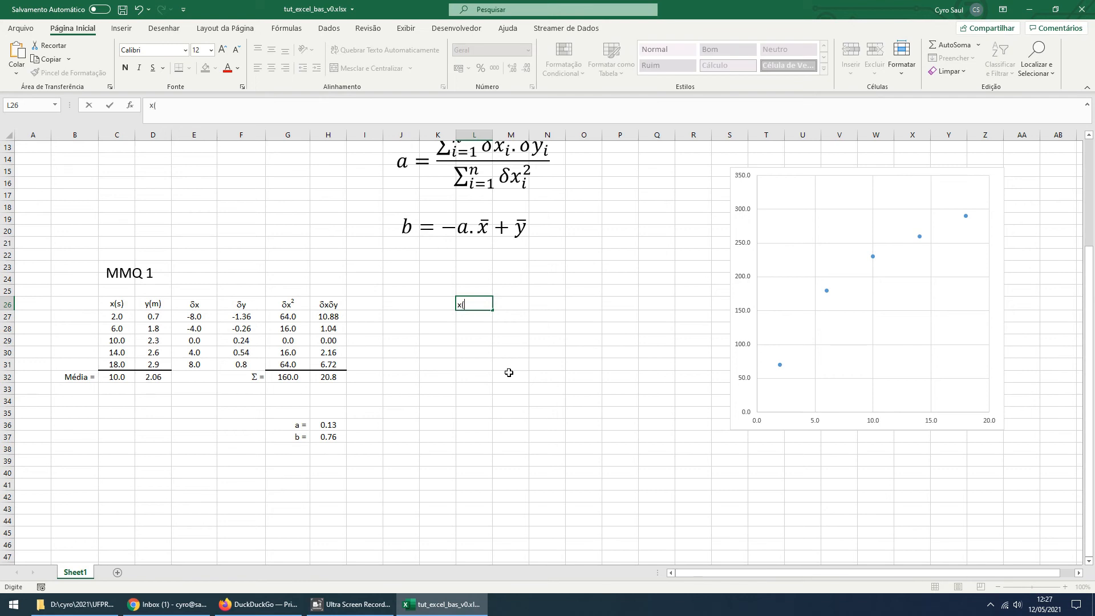
text((s))
key(Tab)
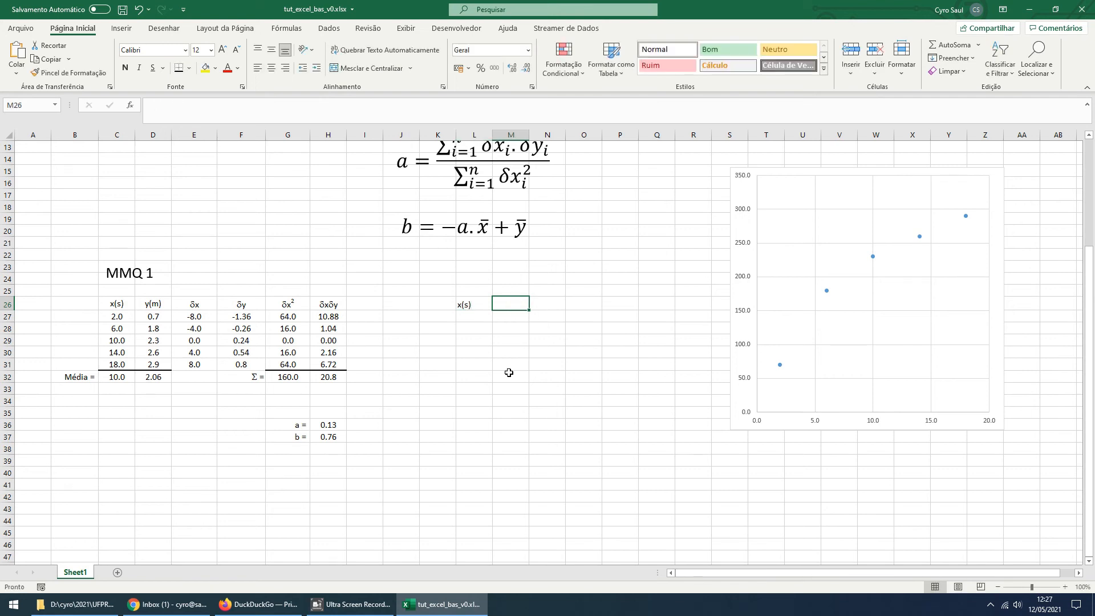
text(y)
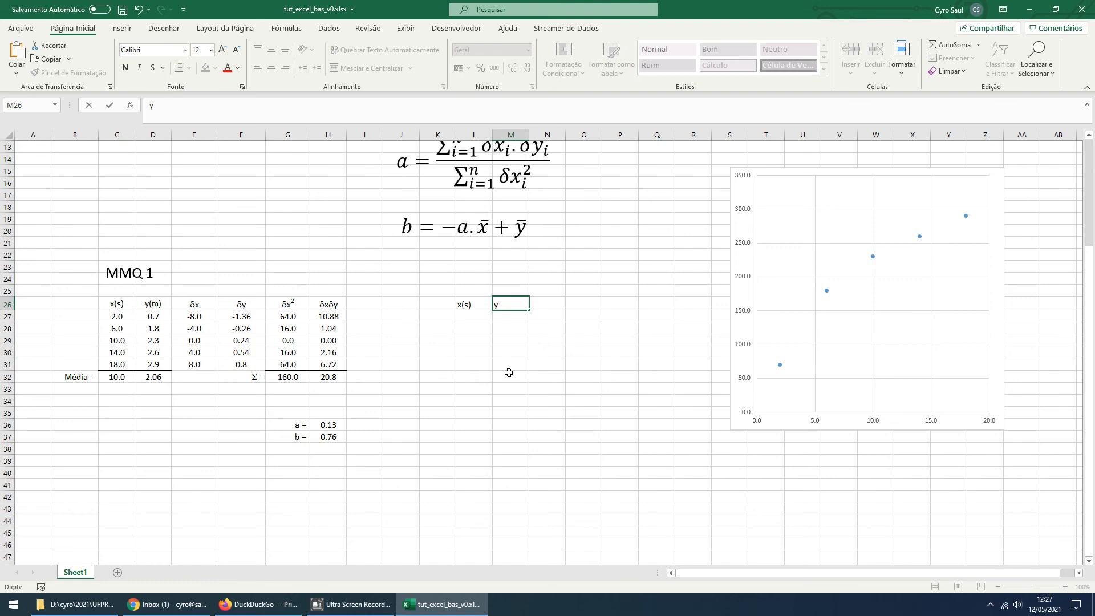
text((m))
Re-point the chart's data series to the MMQ 1 table, using C27:C31 for x and D27:D31 for y
click(750, 315)
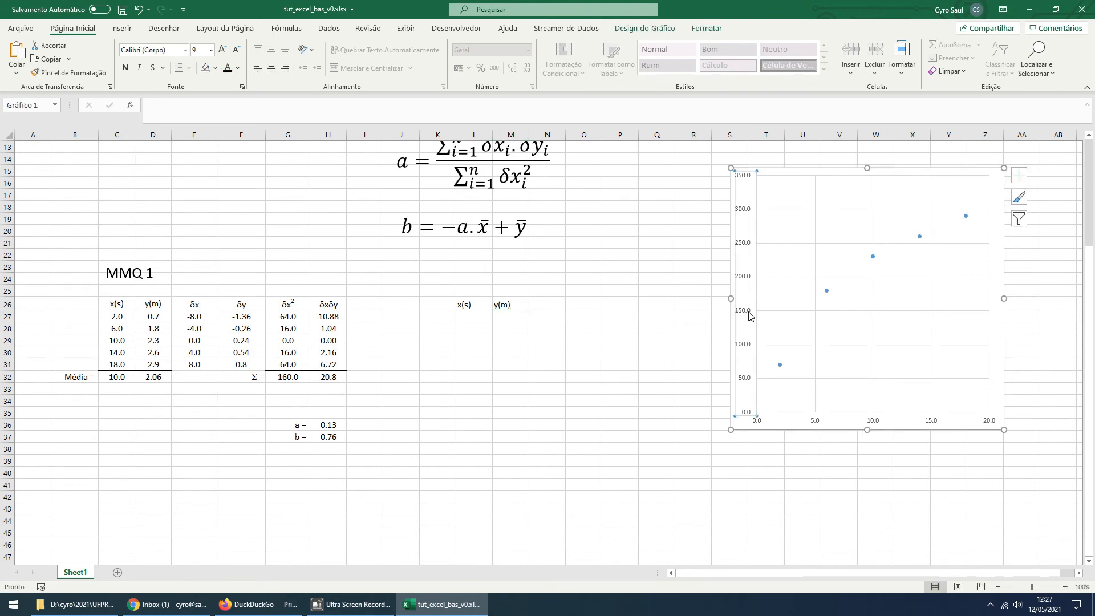
click(827, 291)
scroll(500, 343, up, 2)
scroll(500, 342, up, 3)
drag(123, 273, 123, 511)
drag(155, 276, 156, 516)
scroll(590, 319, down, 4)
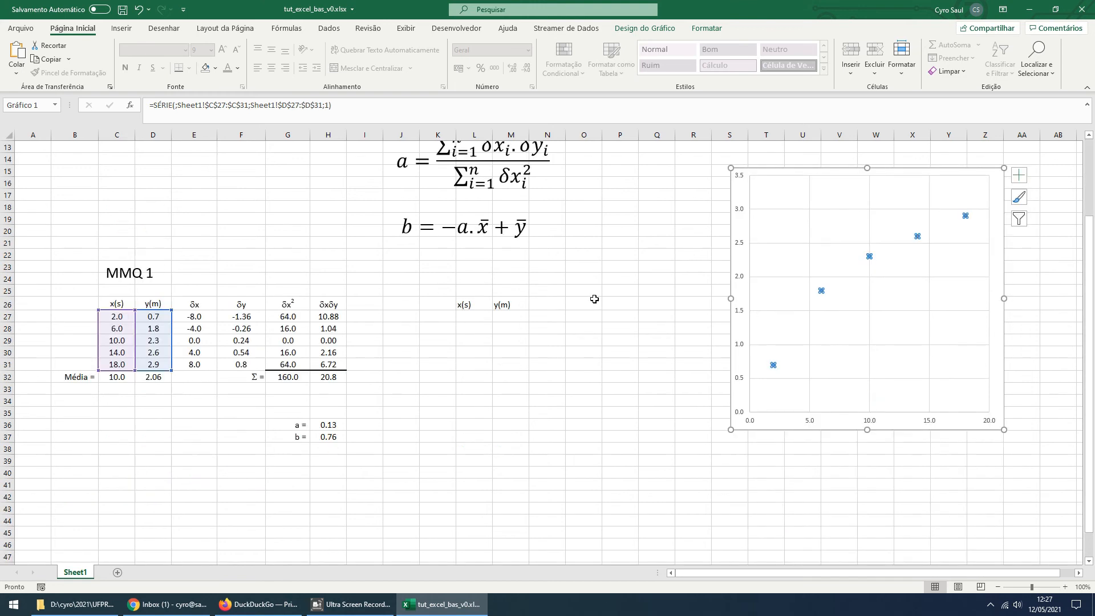
click(595, 299)
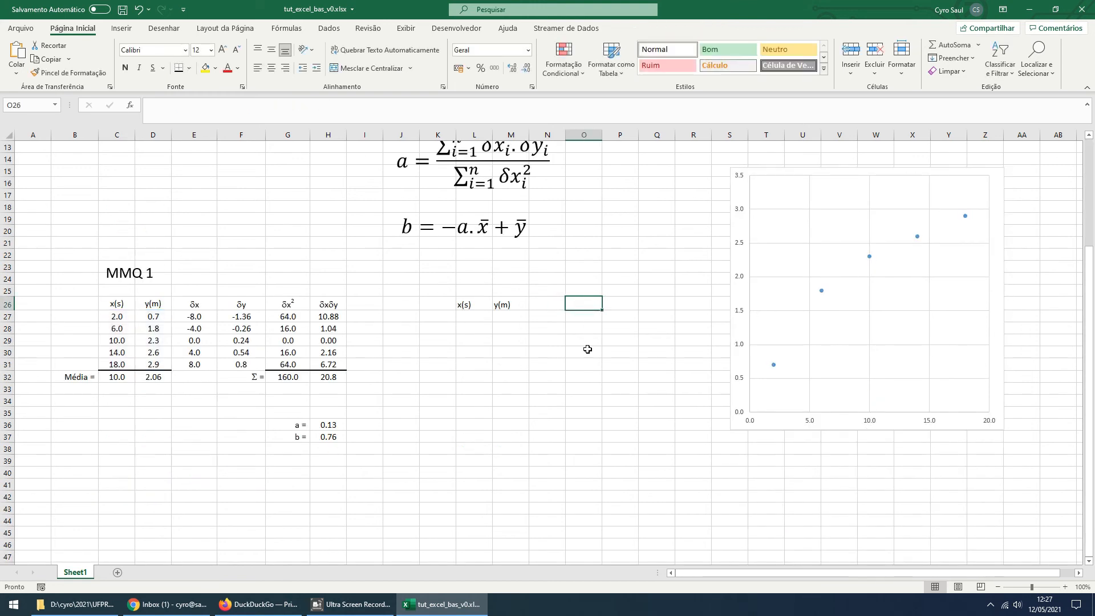
click(773, 365)
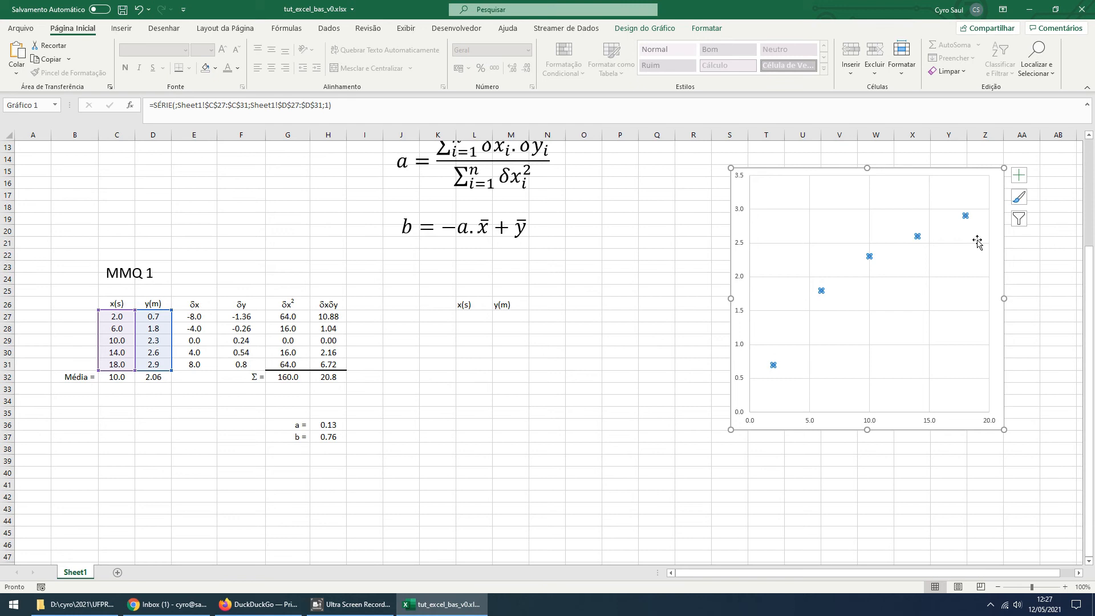
Enter the x values 0, 2, 4, 6 and 8 in cells L27 to L31
click(477, 328)
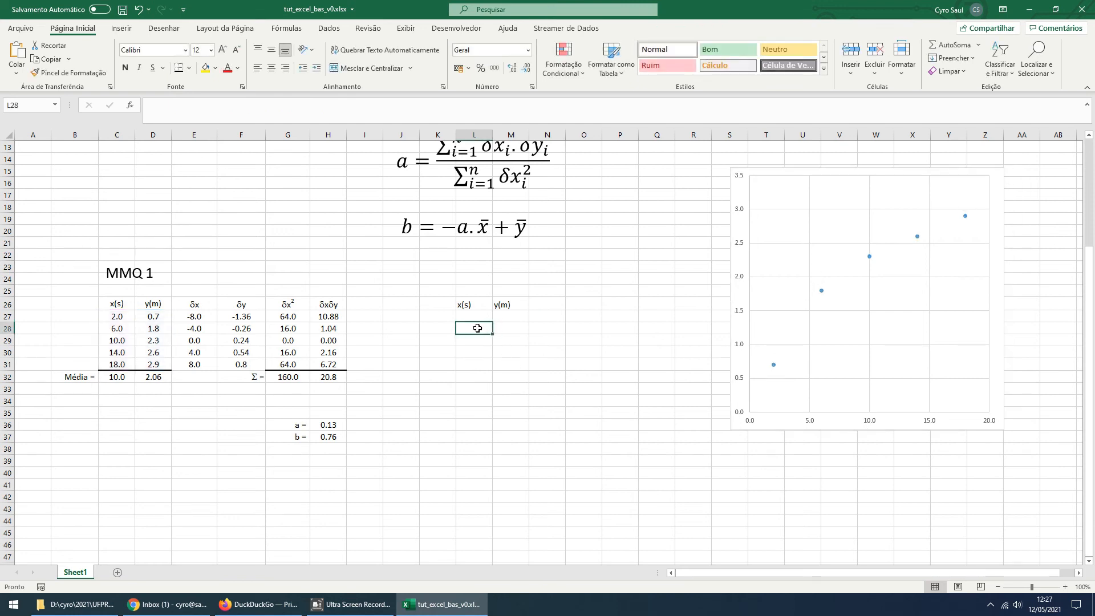
click(475, 316)
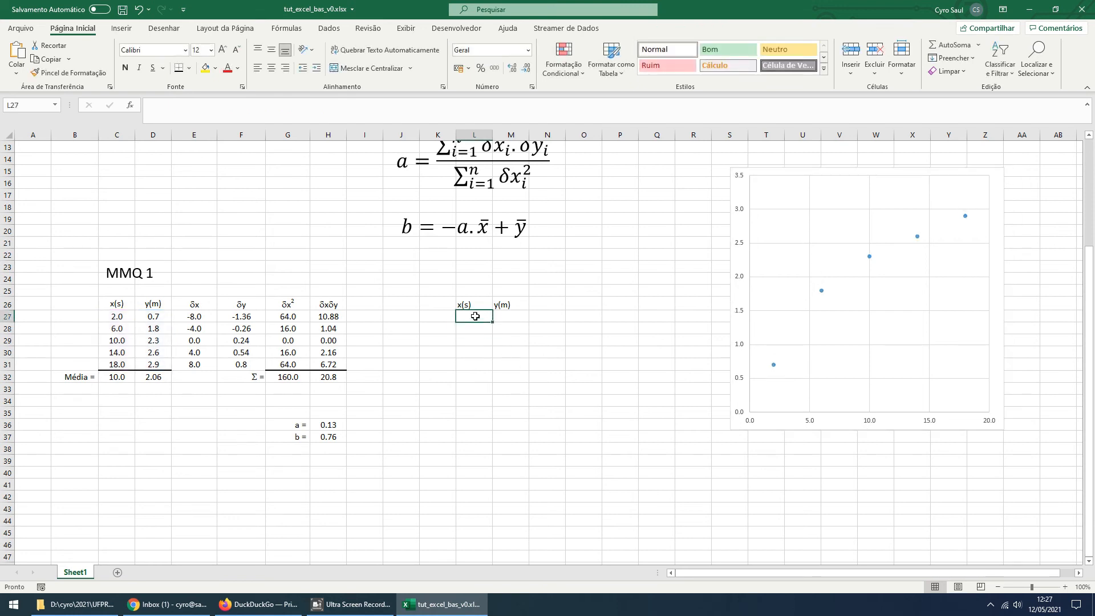
text(0)
key(Return)
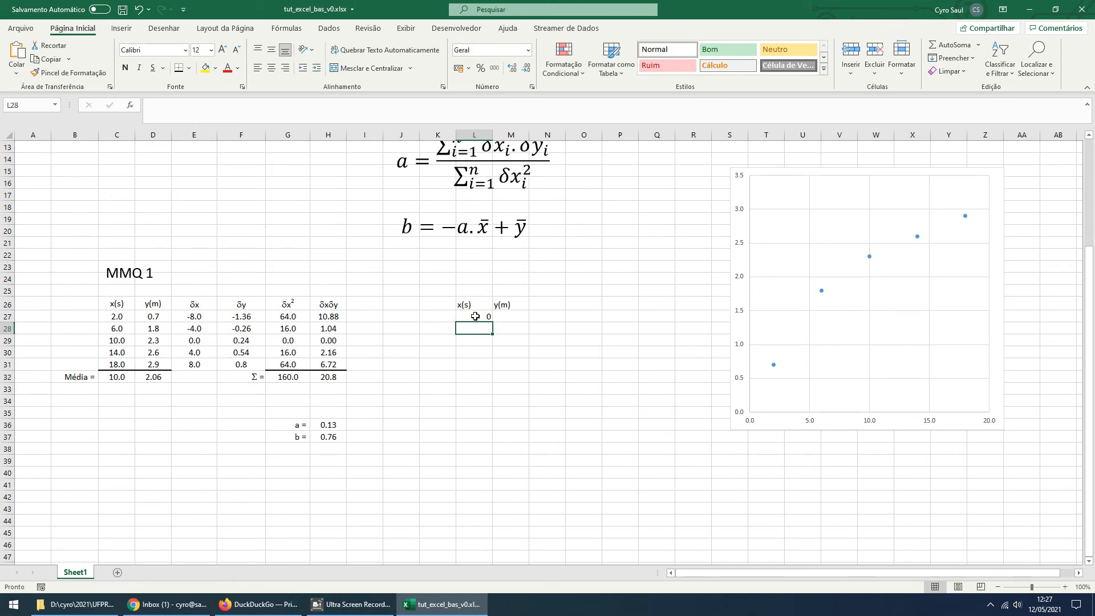
text(2)
key(Return)
text(4)
key(Return)
text(5)
key(Return)
key(Up)
text(6)
key(Return)
text(8)
key(Return)
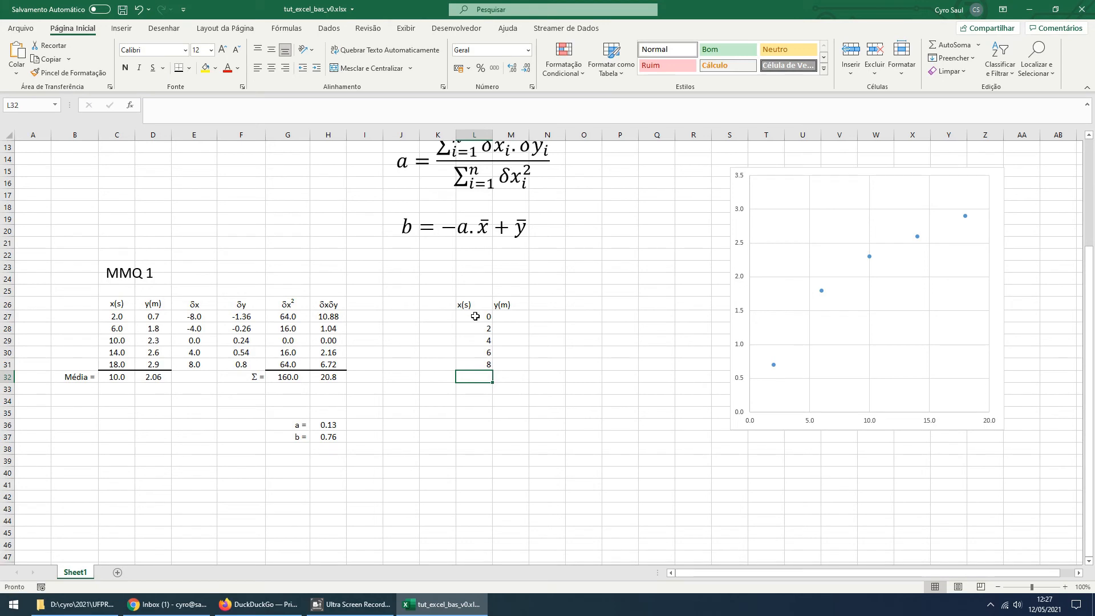
Center the cells L26:M31 and extend the x series in steps of 2 down to 20 in L37
drag(476, 316, 485, 365)
drag(471, 304, 509, 364)
click(271, 68)
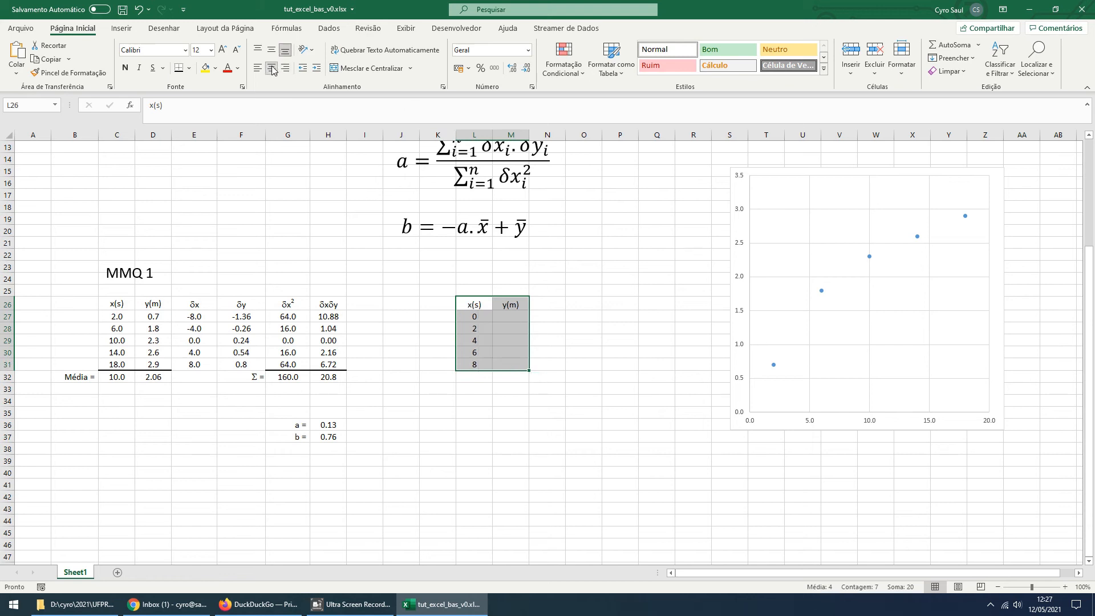
drag(479, 317, 480, 366)
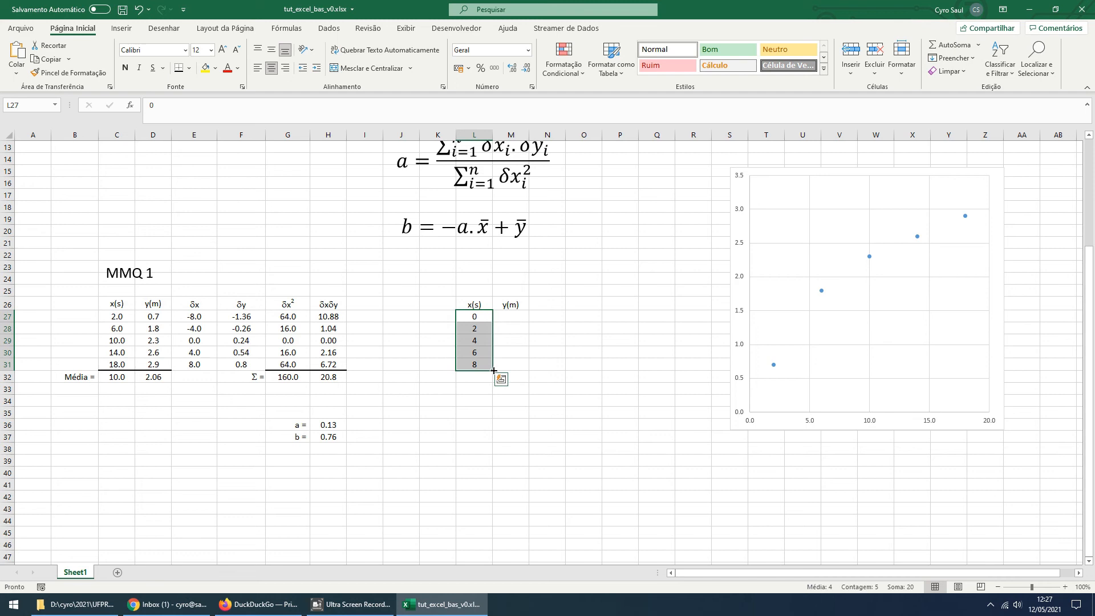
drag(493, 371, 492, 442)
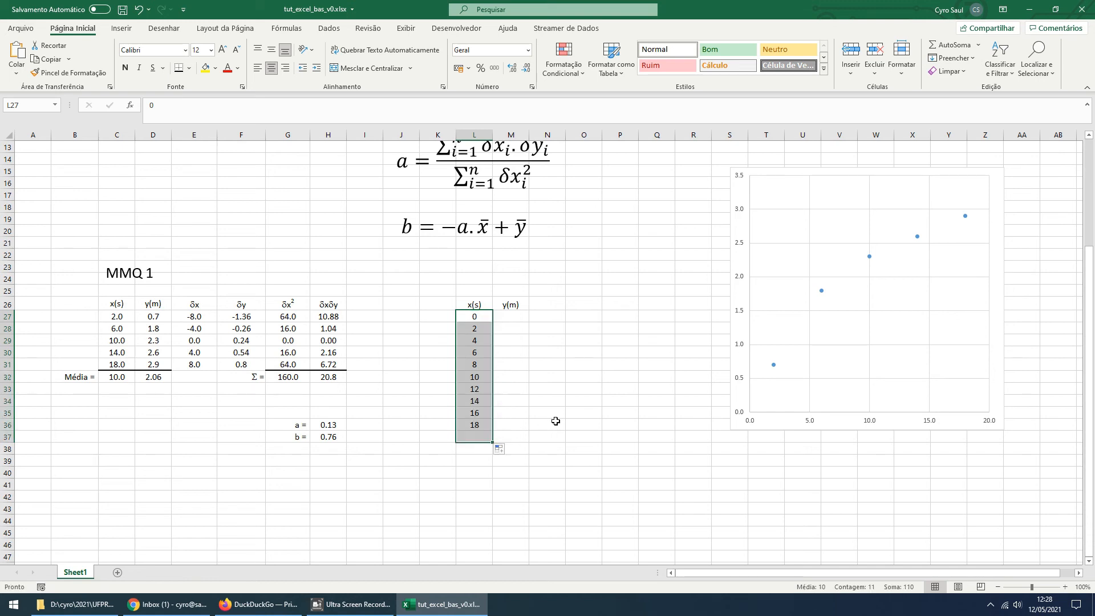
Start a formula in M27 and place a copy of the b equation text box just above the new x–y table
click(517, 318)
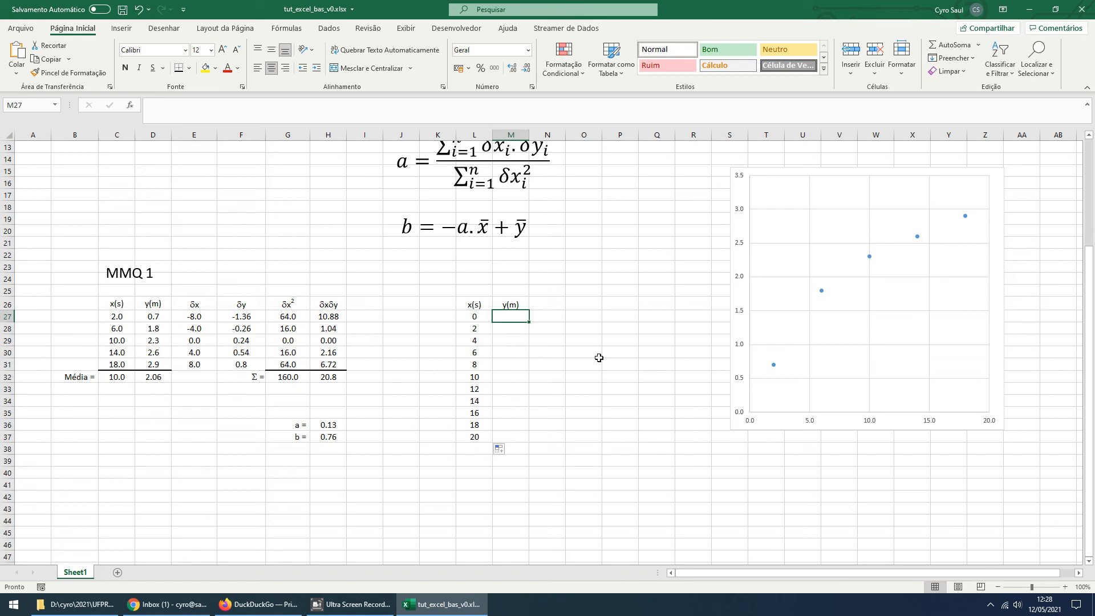
text(=)
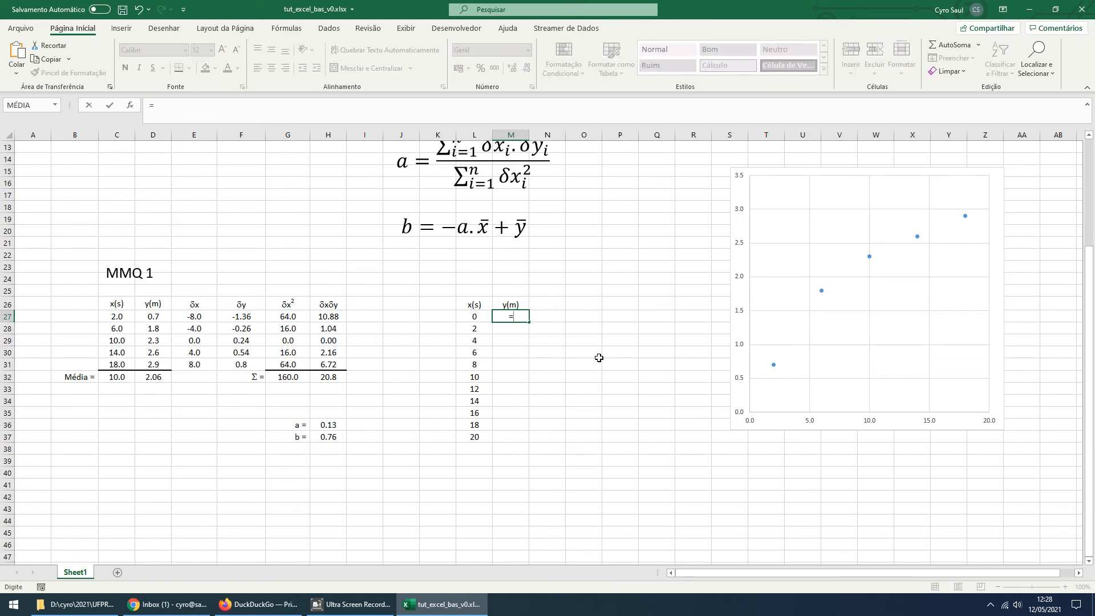
click(487, 238)
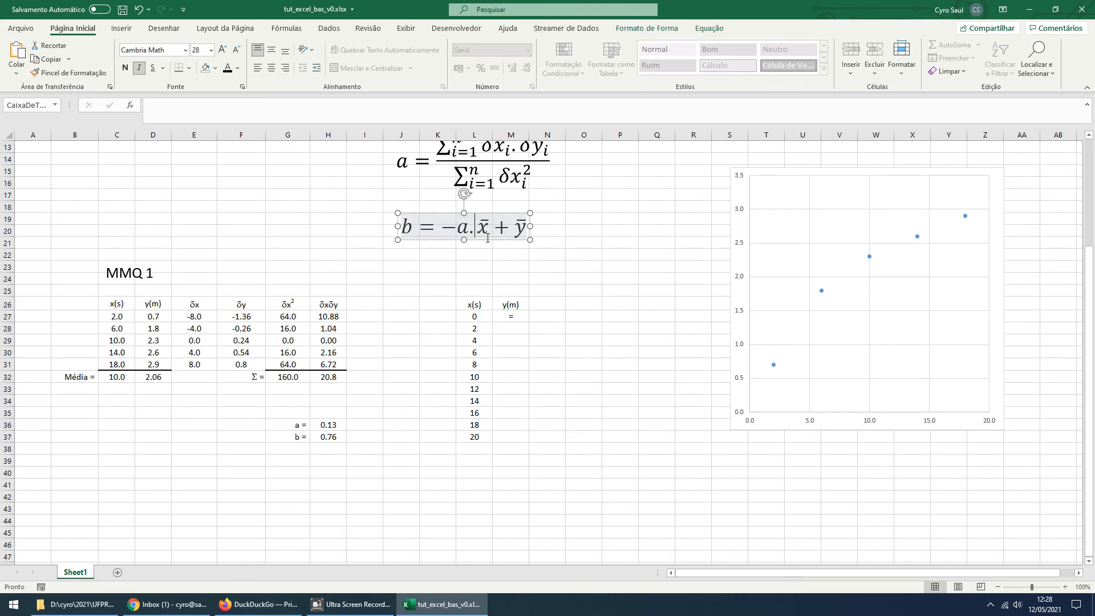
mouse_move(489, 242)
mouse_down()
mouse_move(475, 234)
mouse_move(489, 237)
mouse_up()
click(491, 265)
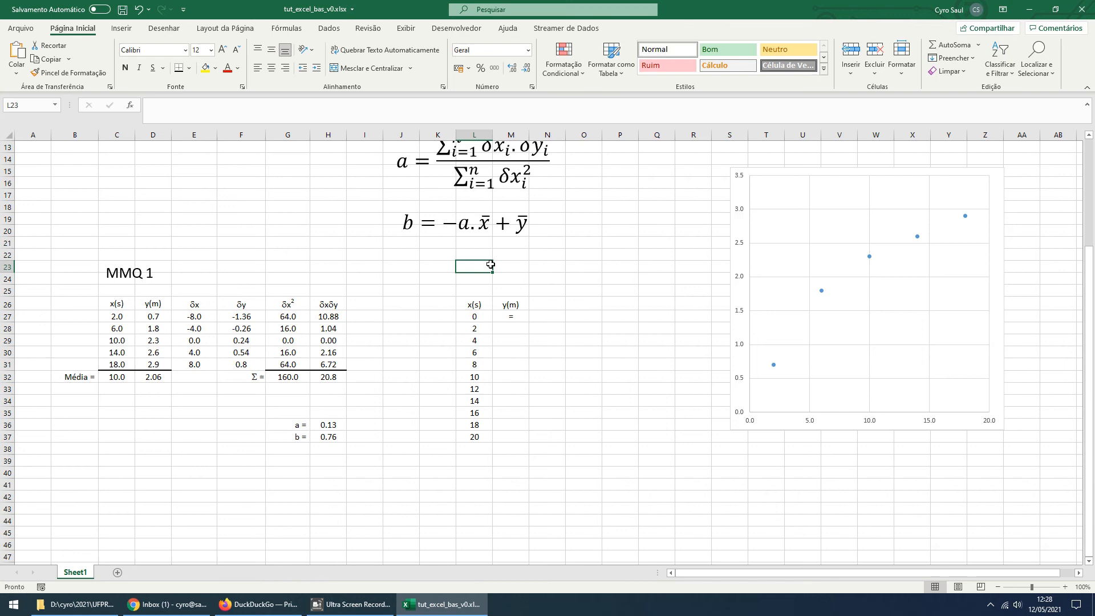
key(ctrl+v)
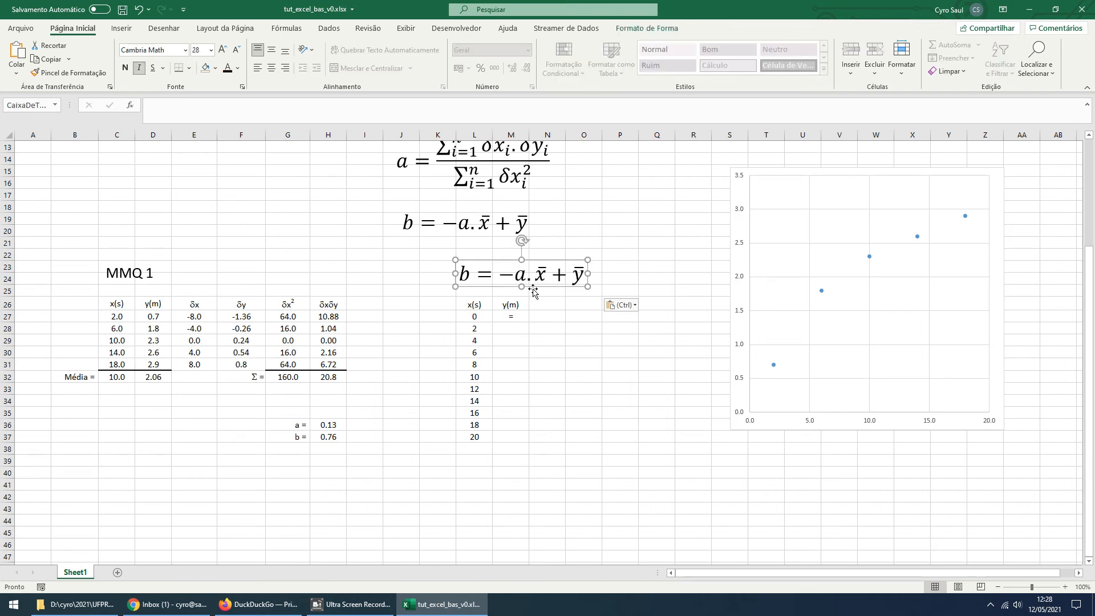
drag(532, 293, 497, 283)
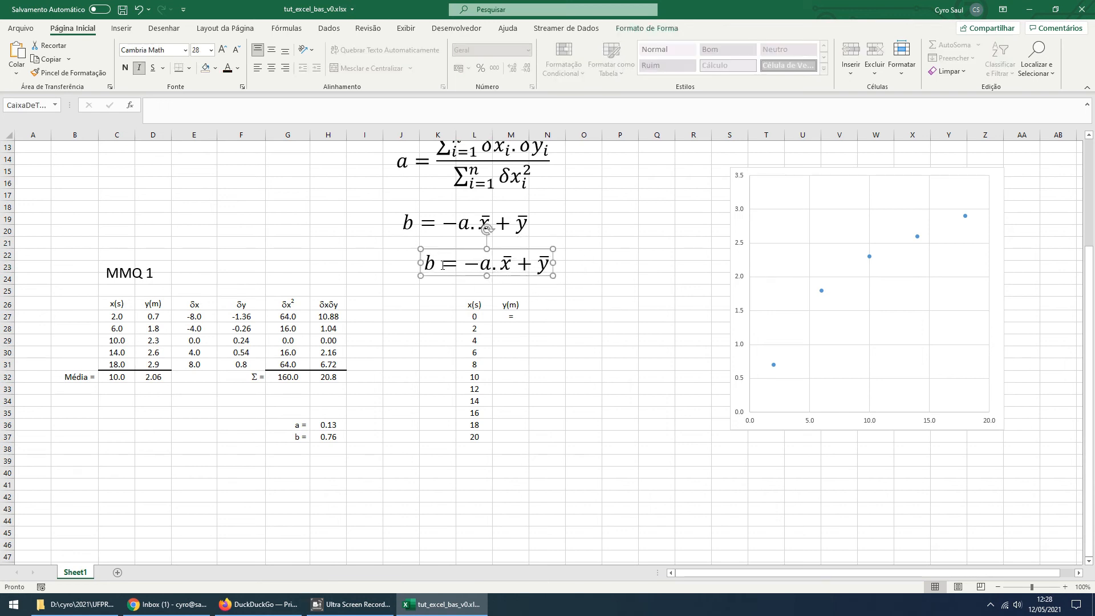
Edit the copied equation above the x–y table to read y = a.x + b
double_click(426, 265)
text(y)
key(Right)
key(Delete)
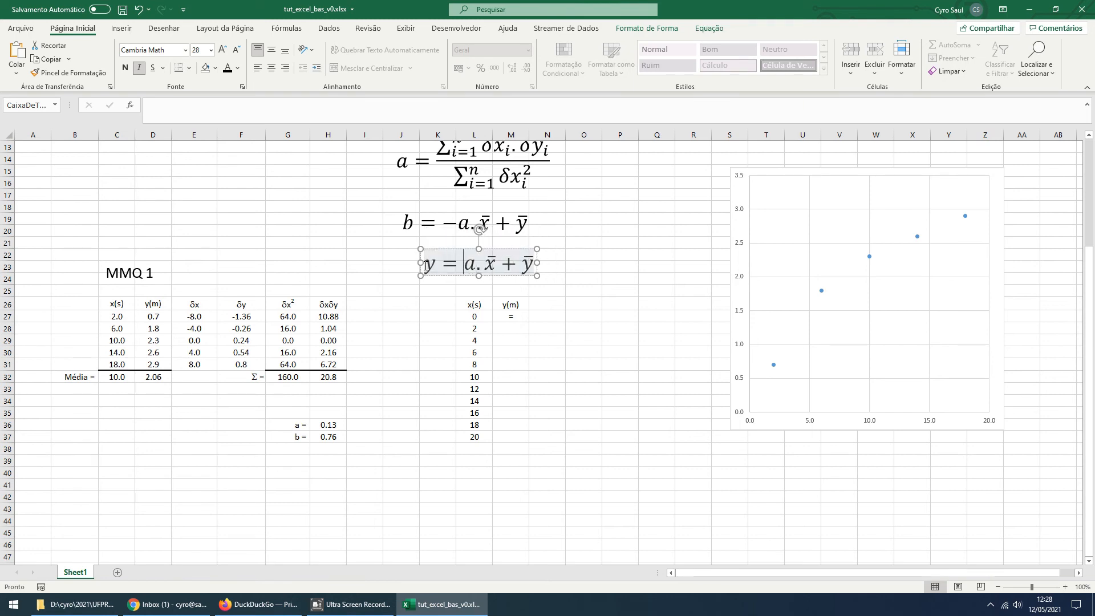
key(Right)
key(Right)
key(shift+Right)
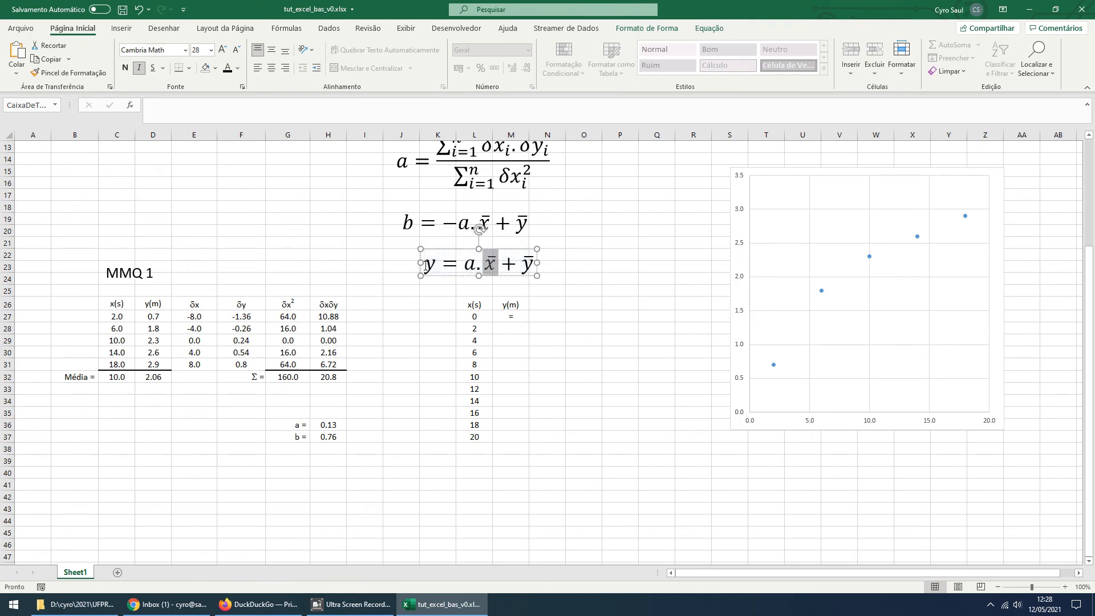
text(x)
key(Right)
key(Right)
key(shift+Right)
text(b)
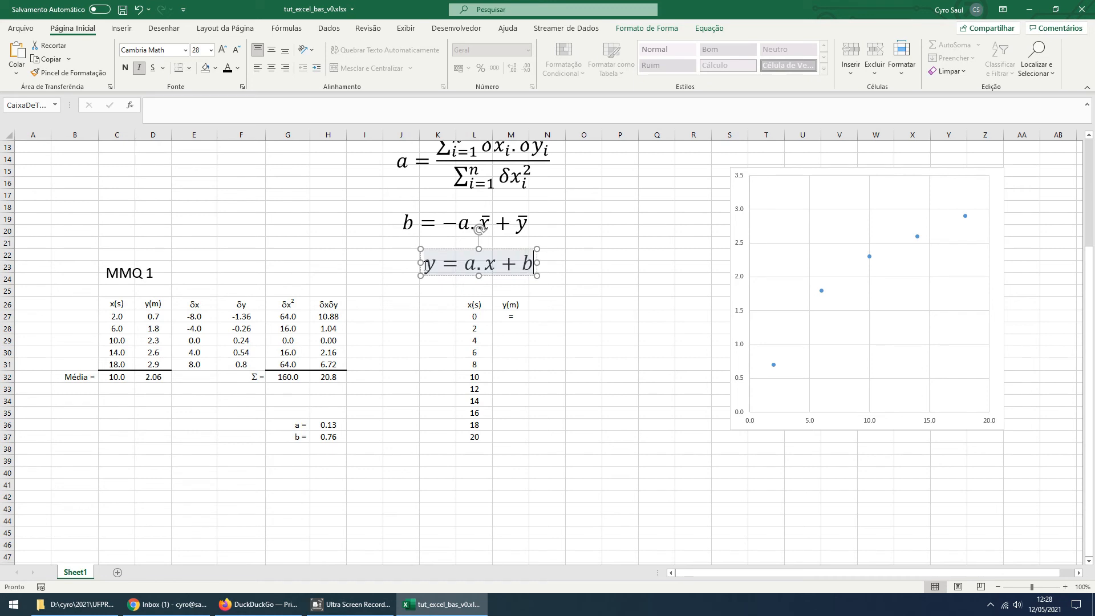
Enter the fitted-line formula =$H$36*L27+$H$37 in cell M27
click(511, 317)
double_click(517, 317)
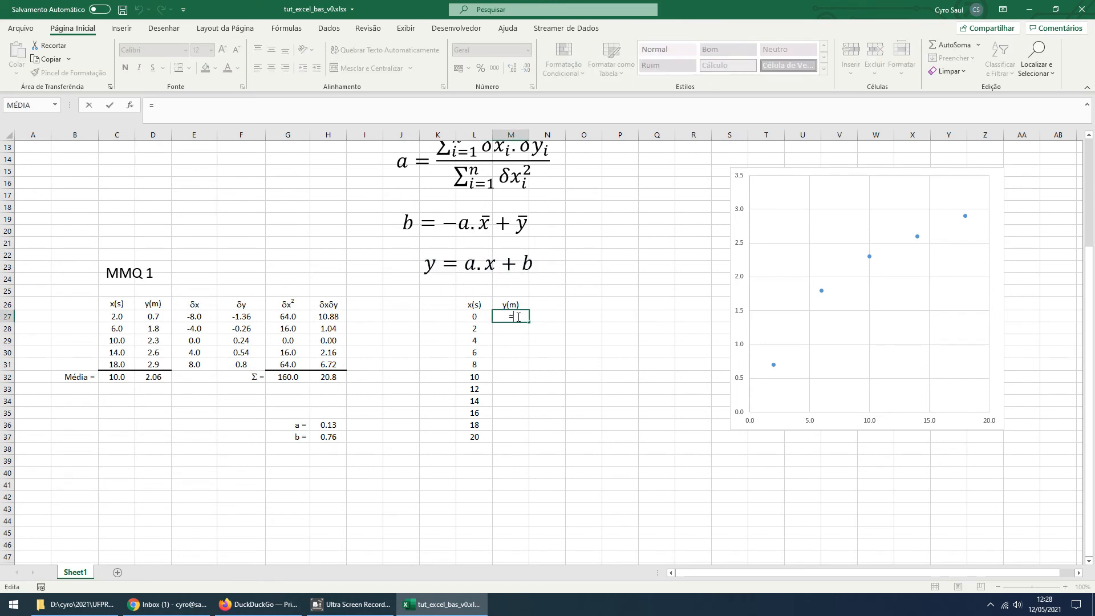
click(332, 425)
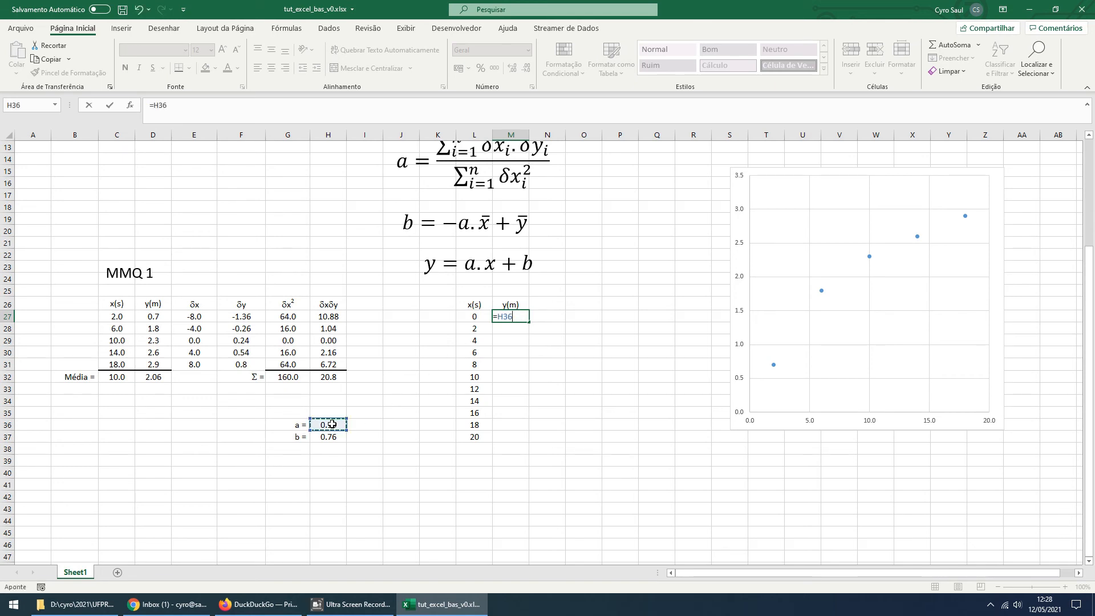
key(F4)
text(*)
click(473, 318)
text(+)
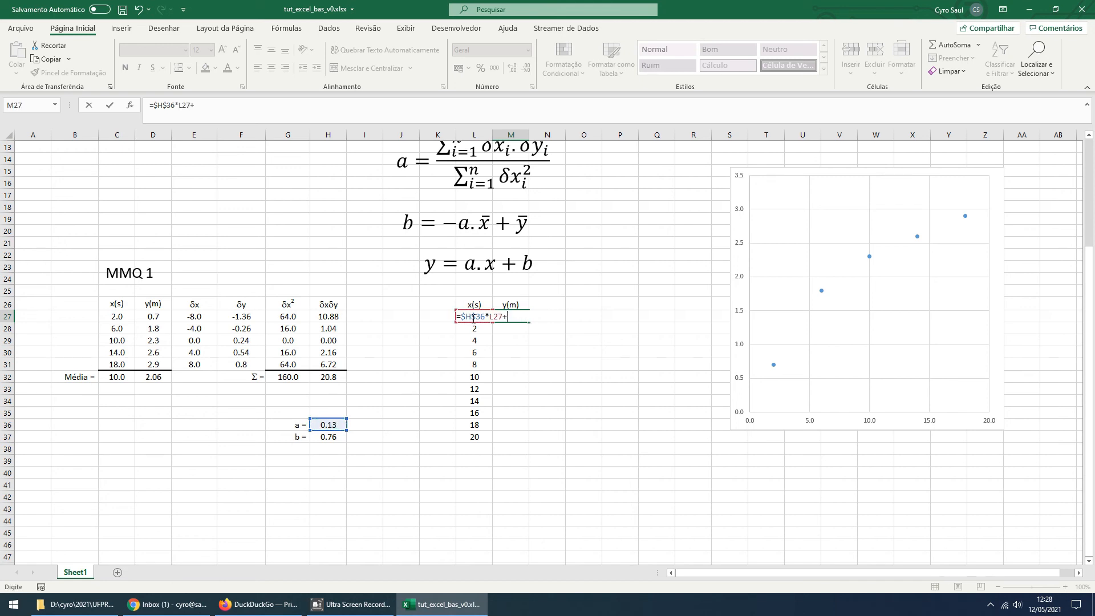
click(330, 437)
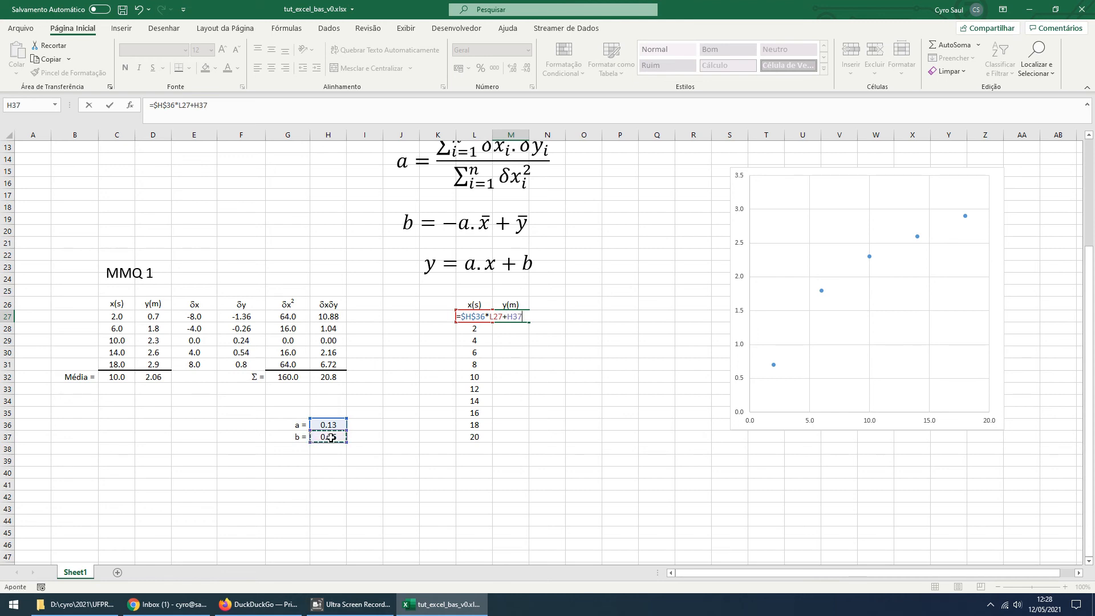
key(F4)
key(Return)
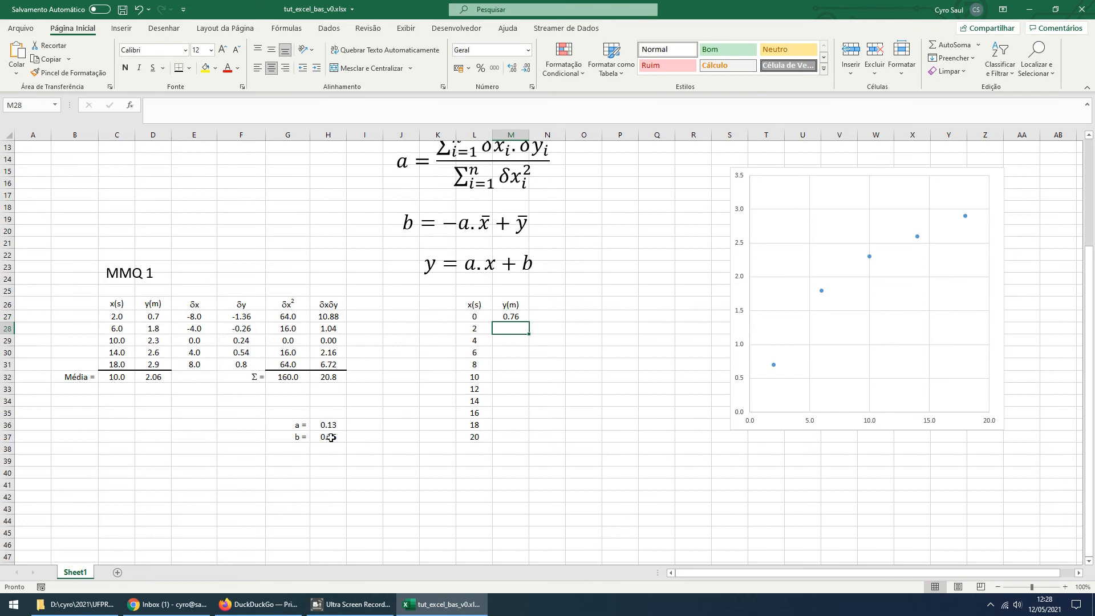
Fill the M27 formula down to M37 and show the y values with two decimal places
click(510, 318)
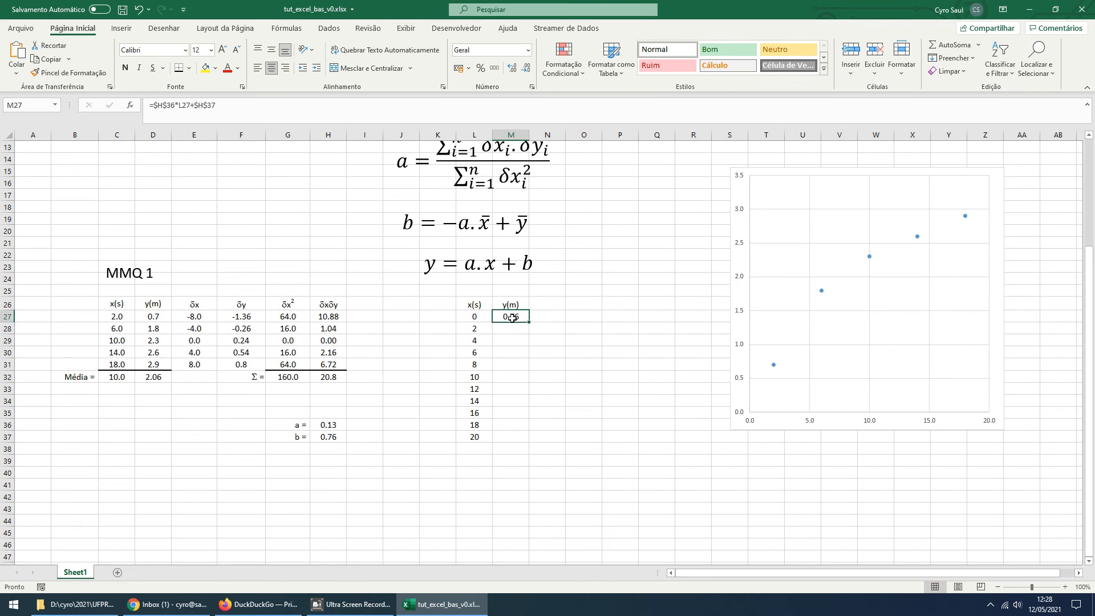
drag(530, 323, 516, 446)
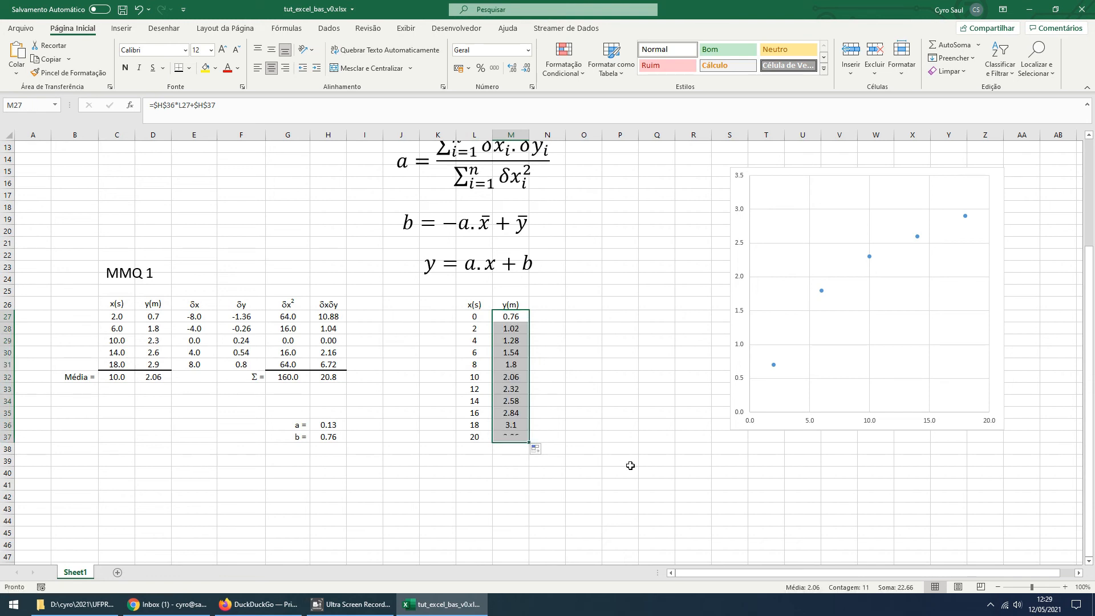
click(517, 70)
click(526, 69)
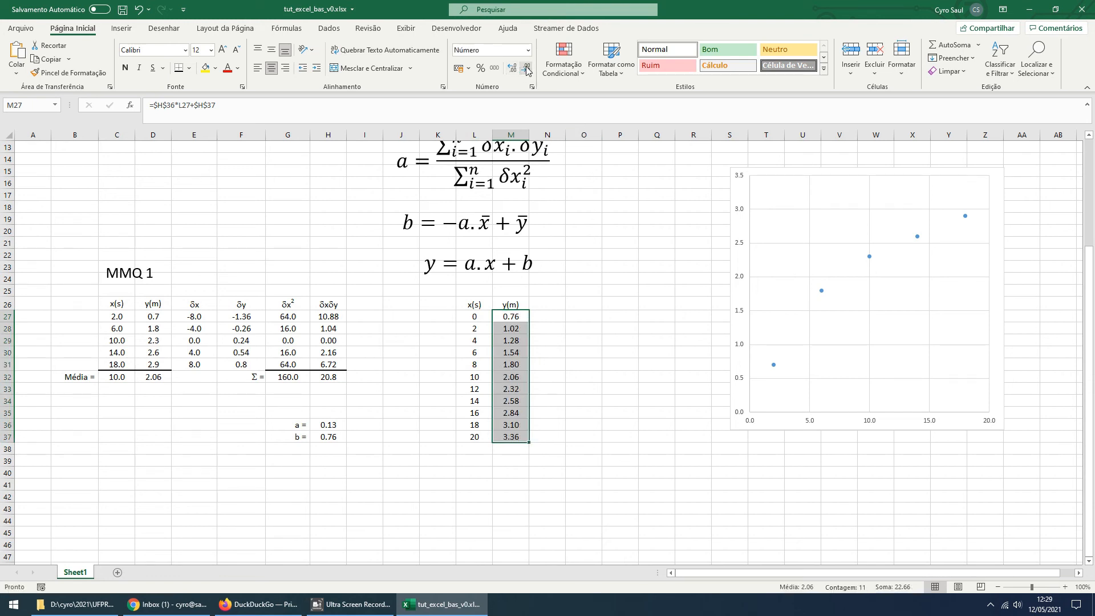
click(600, 298)
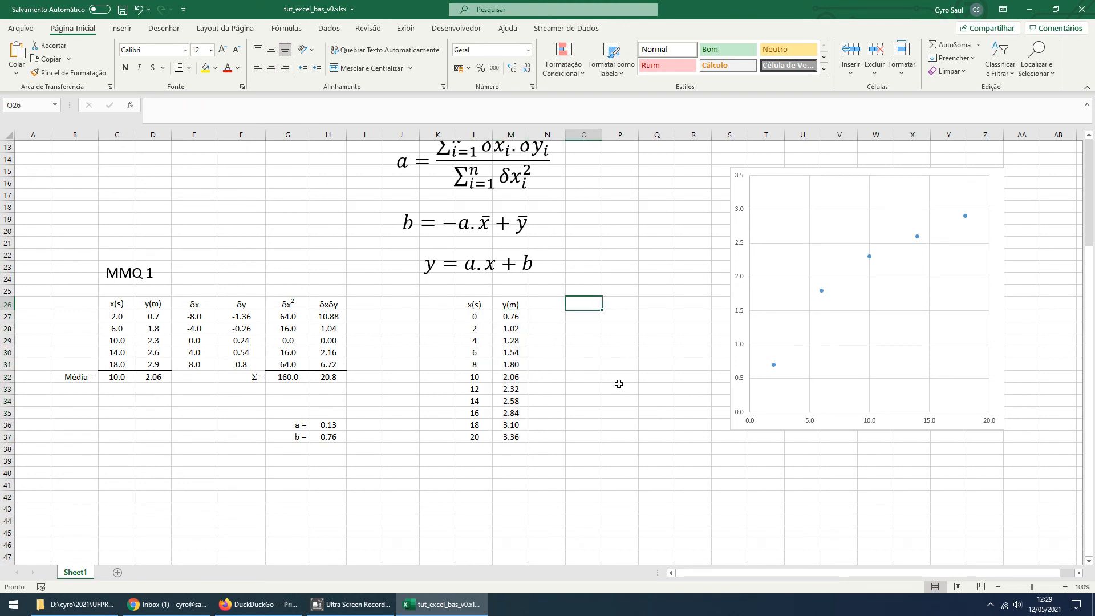
Name the scatter chart's existing data series "Dados"
click(844, 359)
right_click(845, 358)
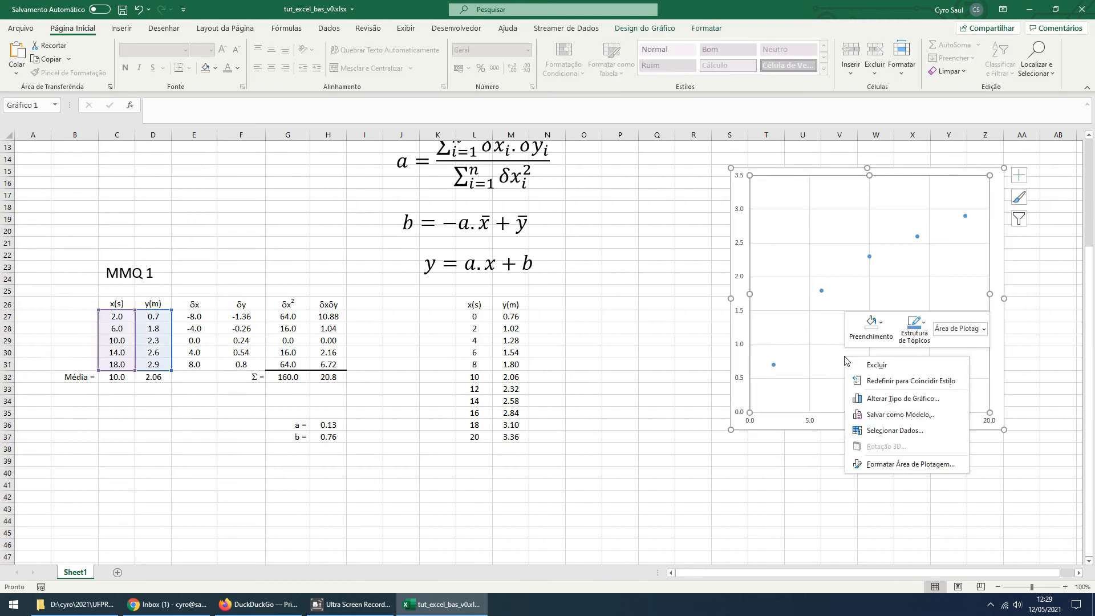
click(895, 431)
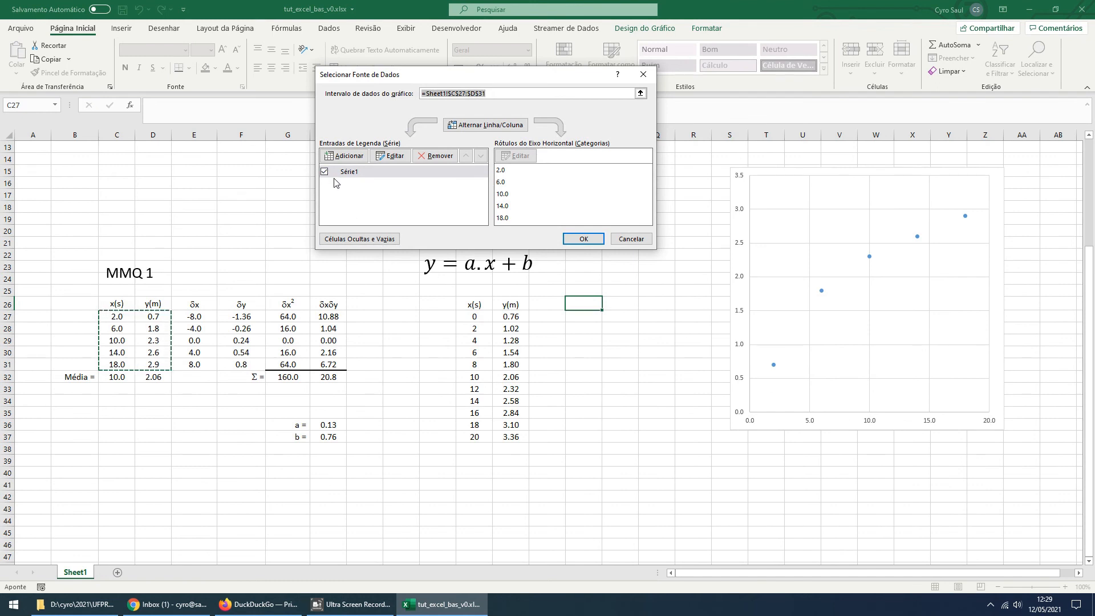
click(391, 156)
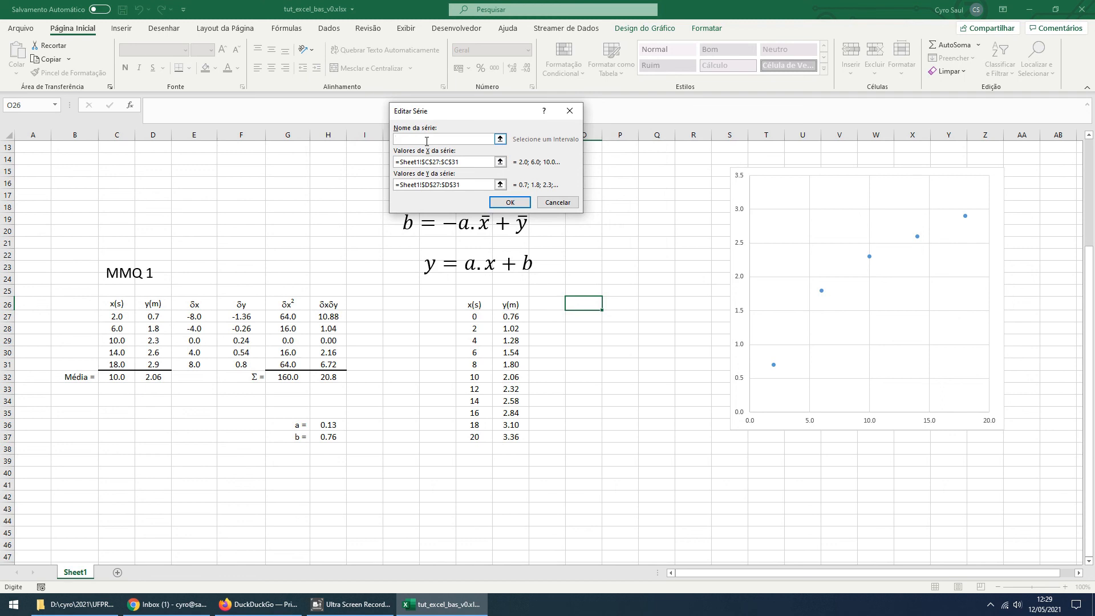
text(Dados)
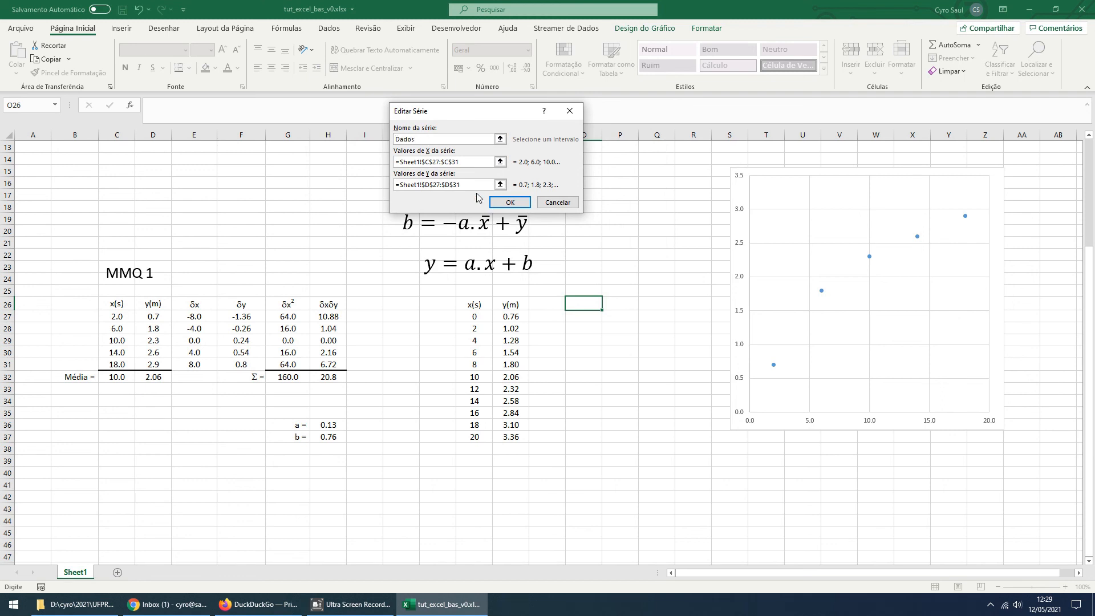
click(511, 203)
Add a chart series named "Aj Lin" with L27:L37 as x values and M27:M37 as y values
click(360, 160)
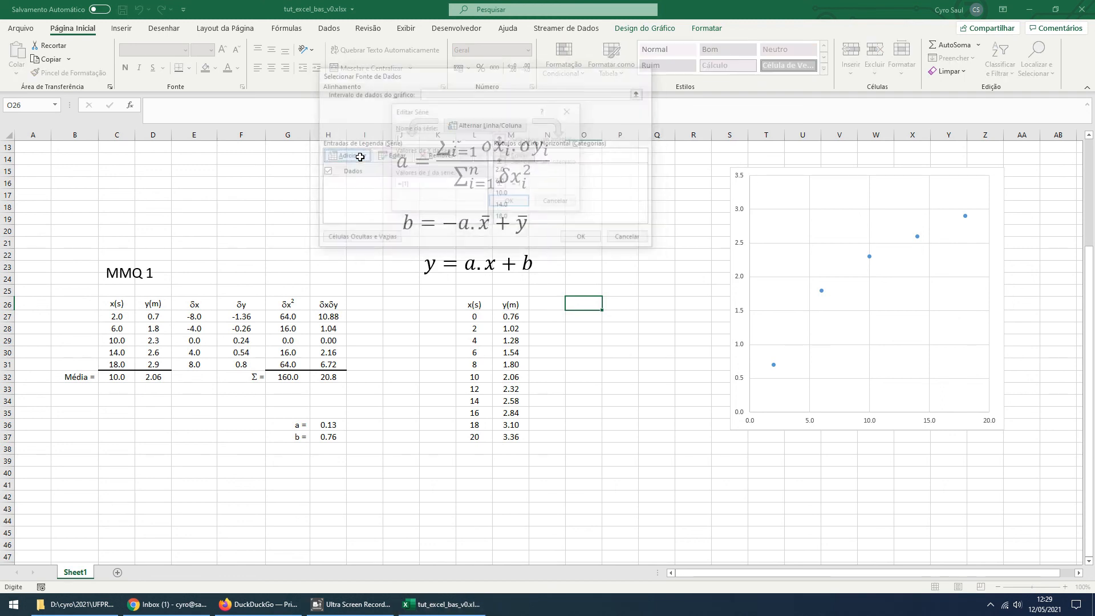
text(A)
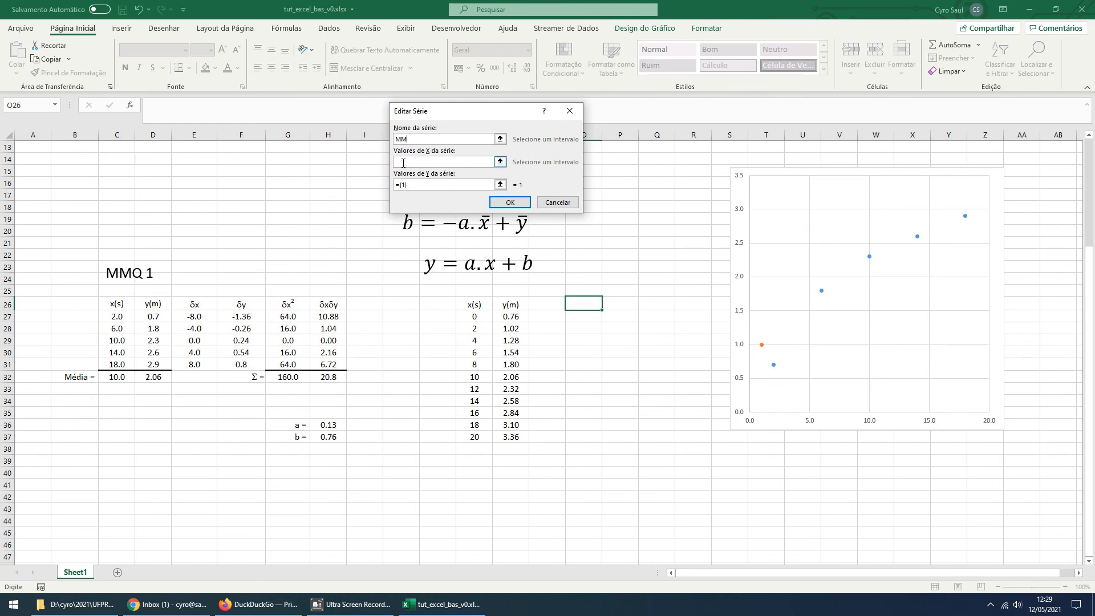
key(BackSpace)
key(BackSpace)
click(500, 162)
drag(478, 318, 478, 439)
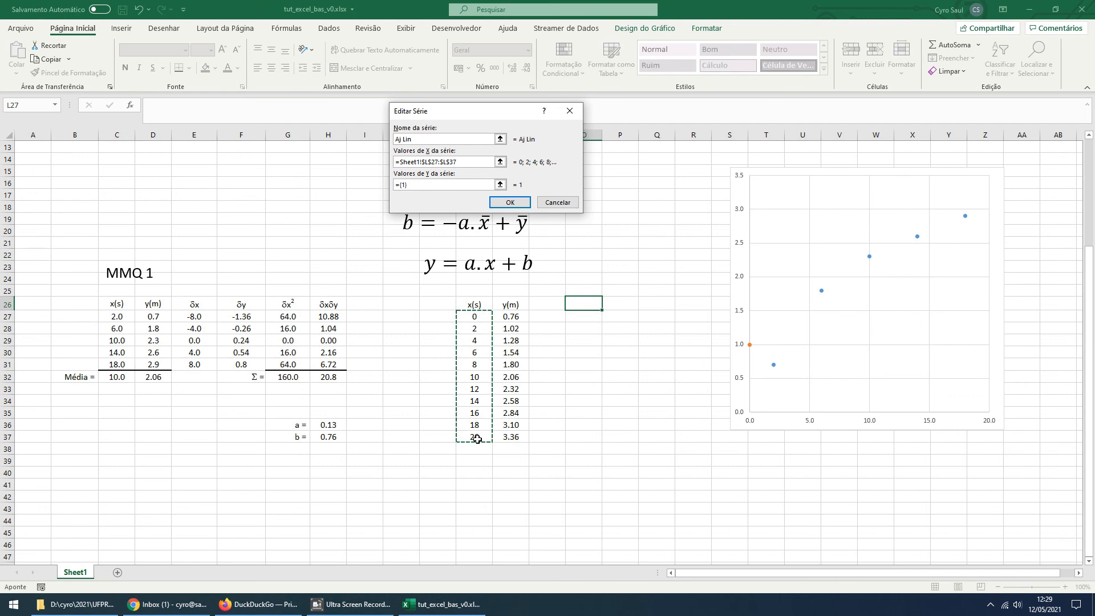
click(503, 186)
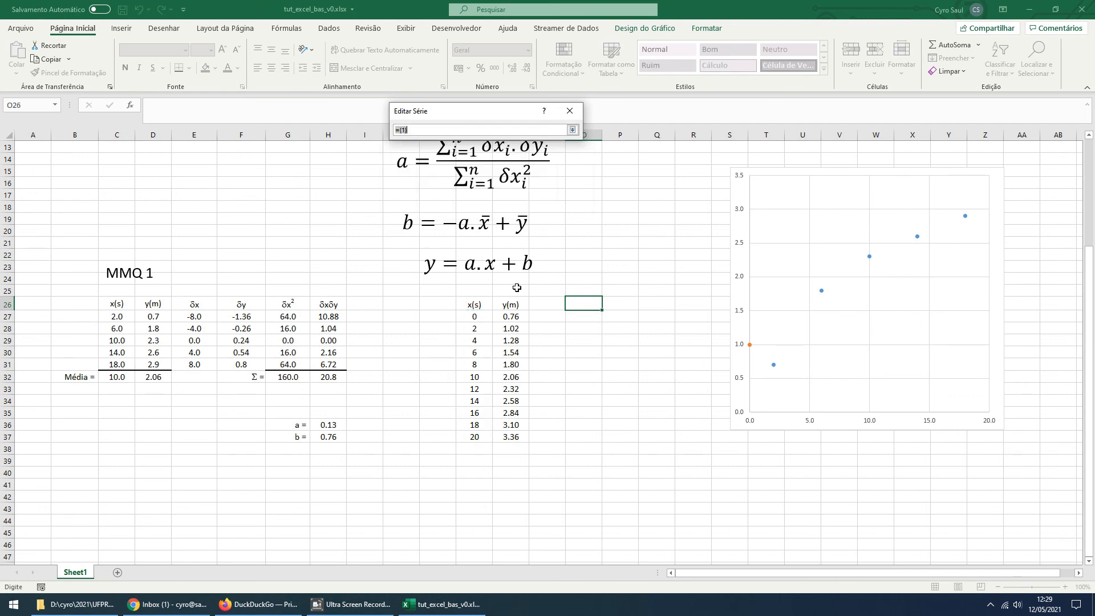
drag(512, 315, 509, 435)
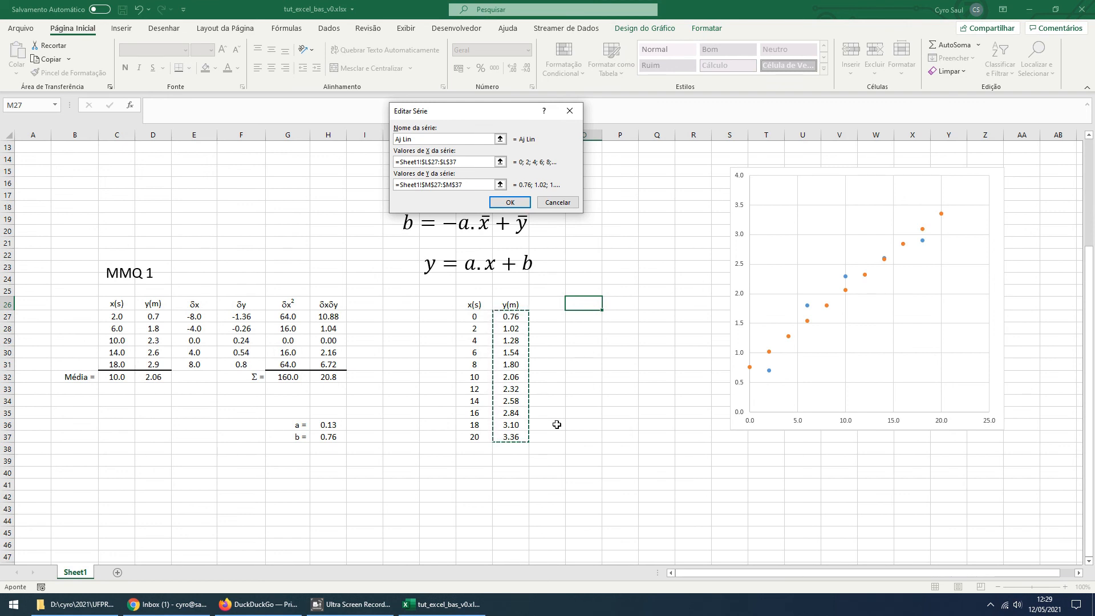
click(515, 205)
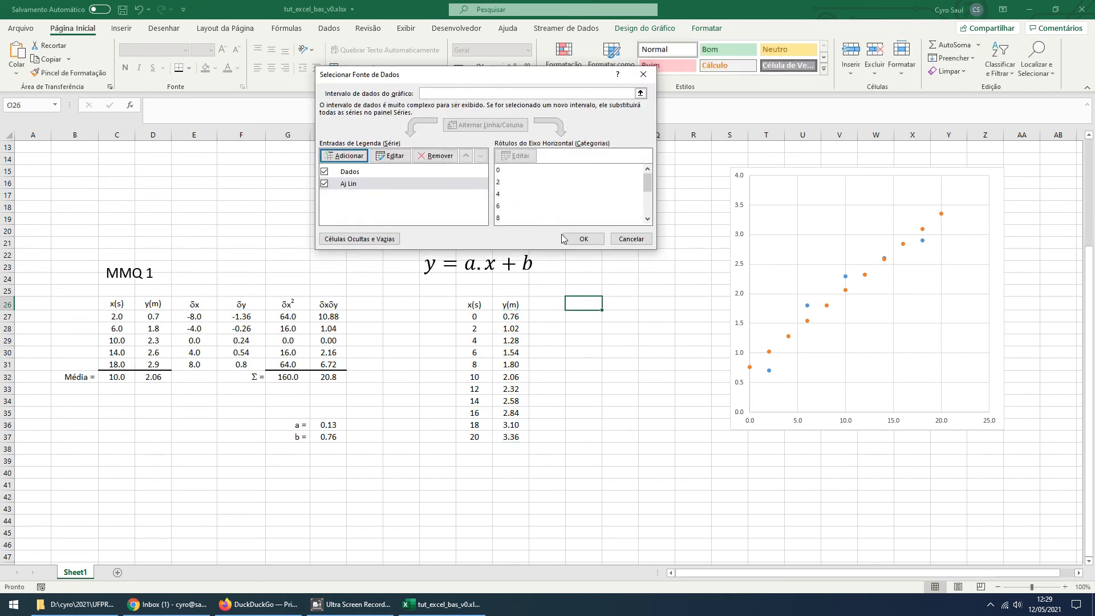
click(584, 239)
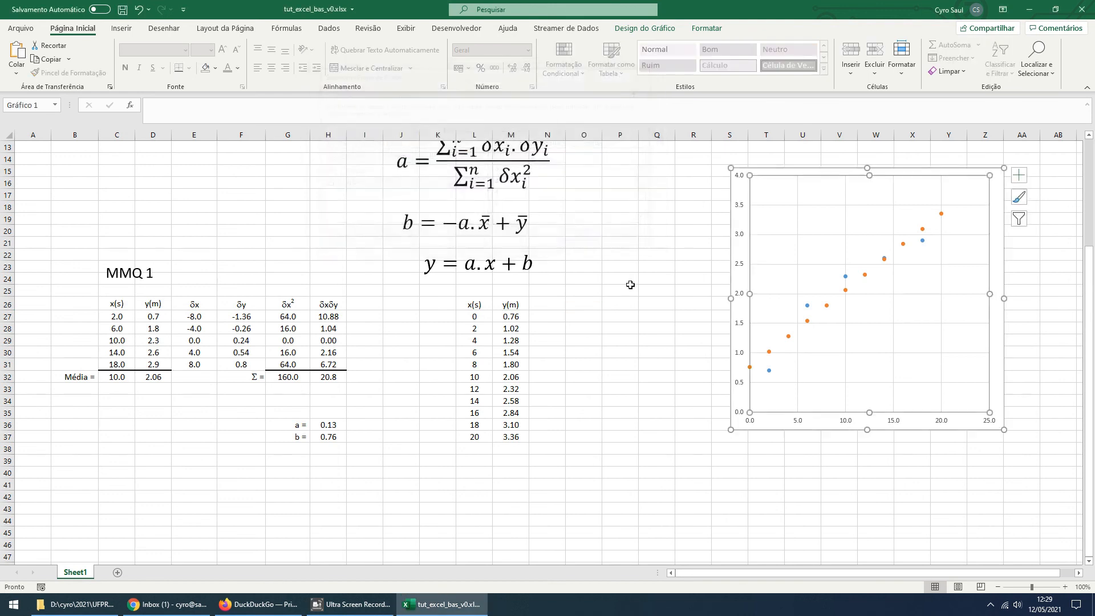
Open the formatting options for the Aj Lin series and move the chart to about columns Q–X, rows 19–40
click(808, 321)
right_click(808, 321)
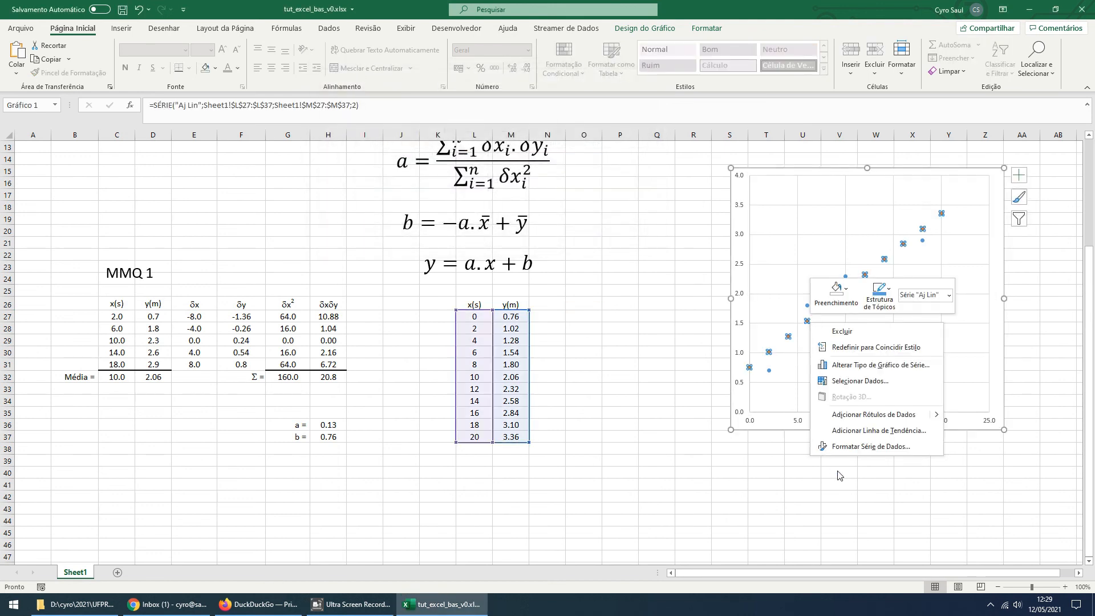
click(844, 447)
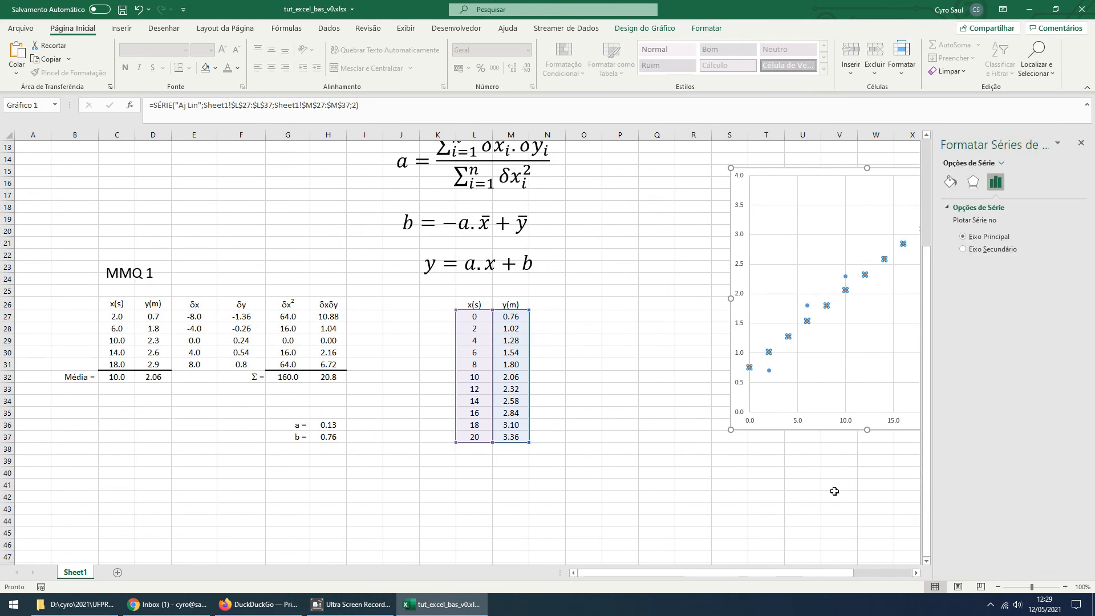
drag(604, 574, 651, 573)
drag(610, 422, 511, 463)
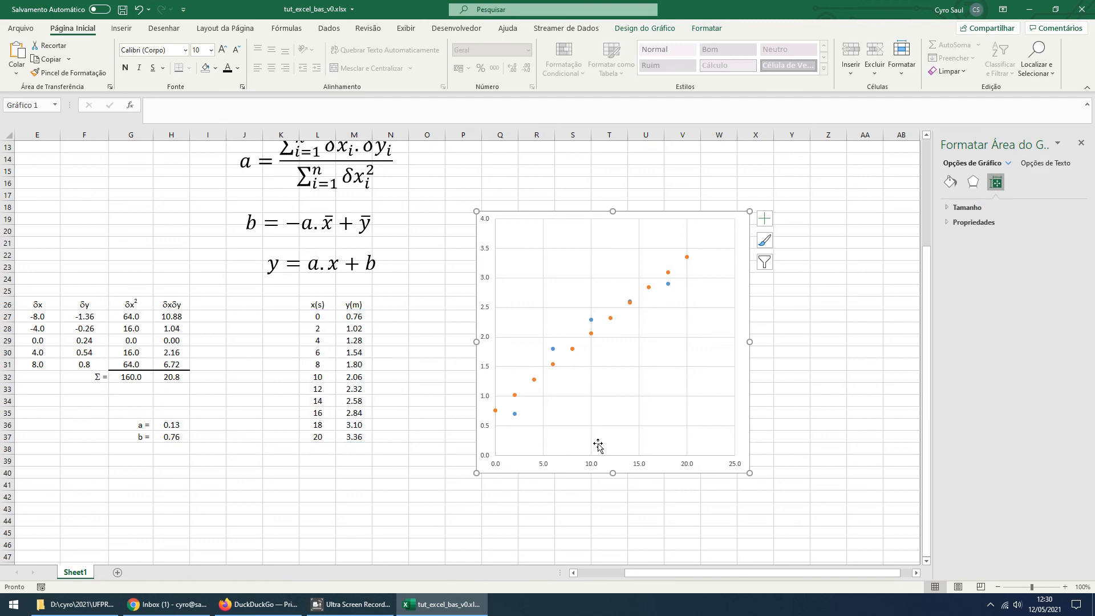
Format the Aj Lin series as a solid red line with a width of 1,5 pt
click(611, 319)
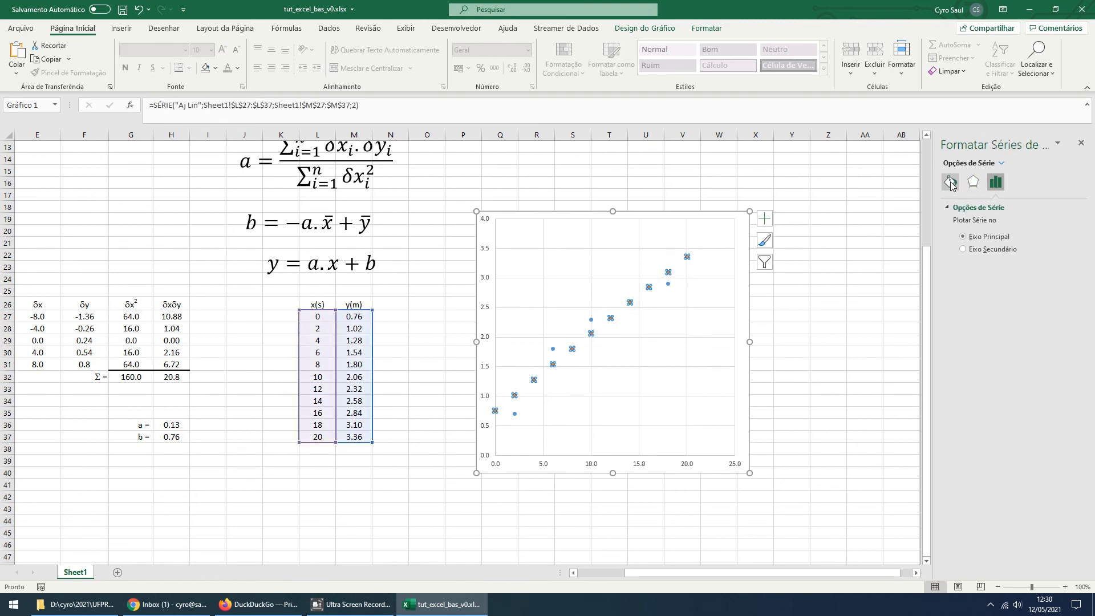
click(951, 184)
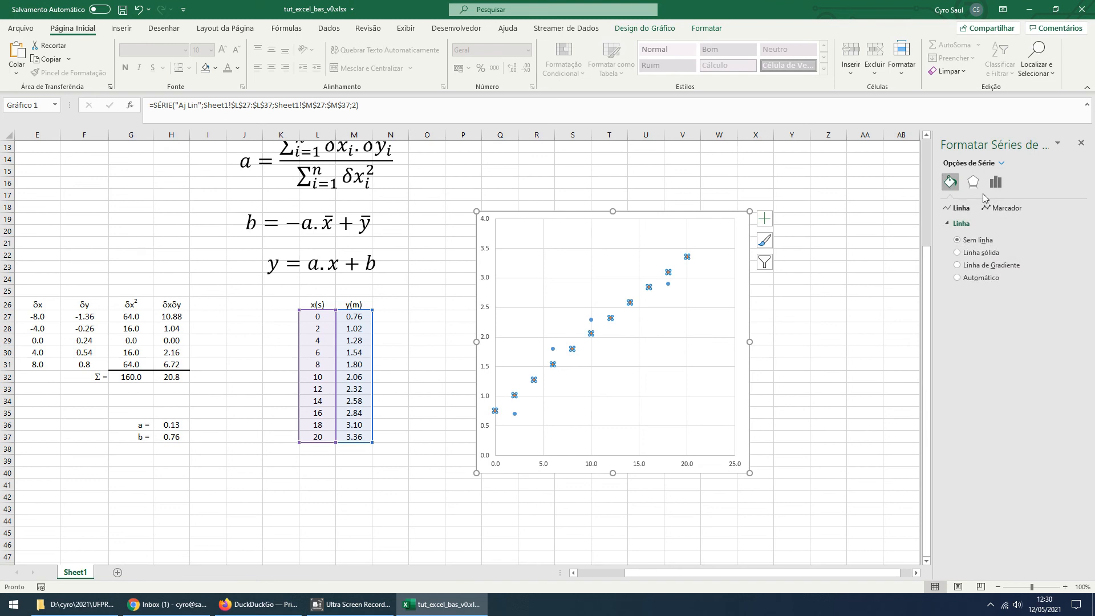
click(972, 254)
click(1070, 300)
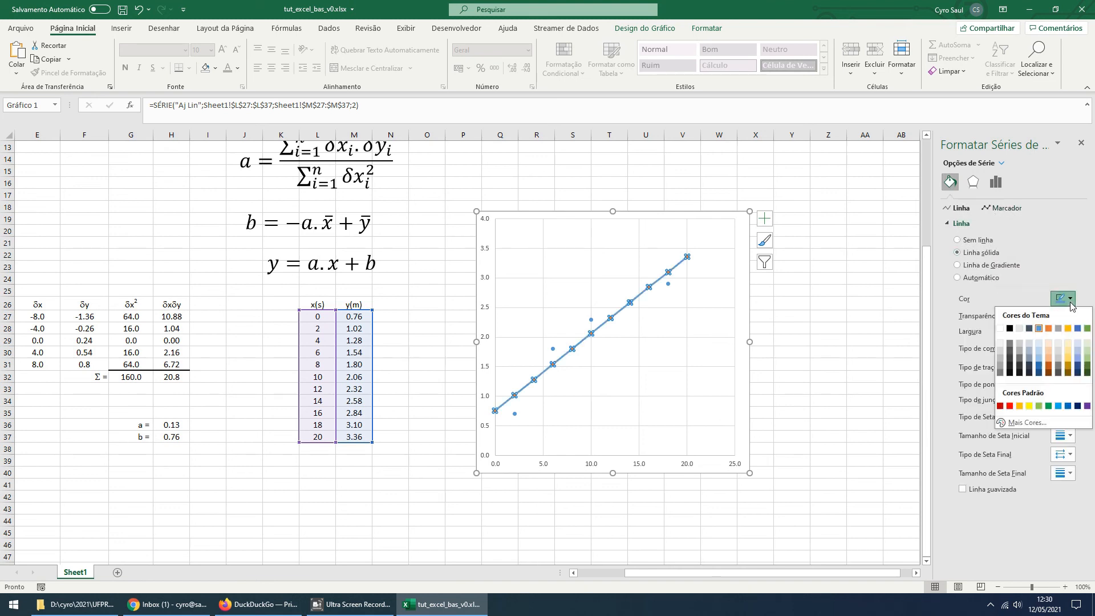
click(1010, 406)
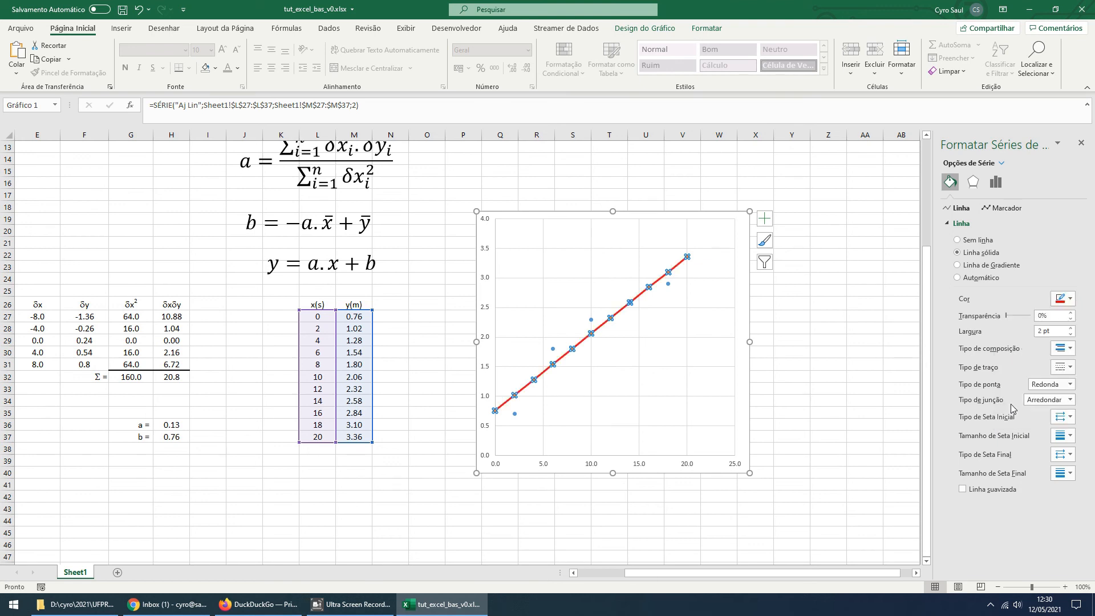
click(1071, 335)
click(1071, 335)
click(1071, 336)
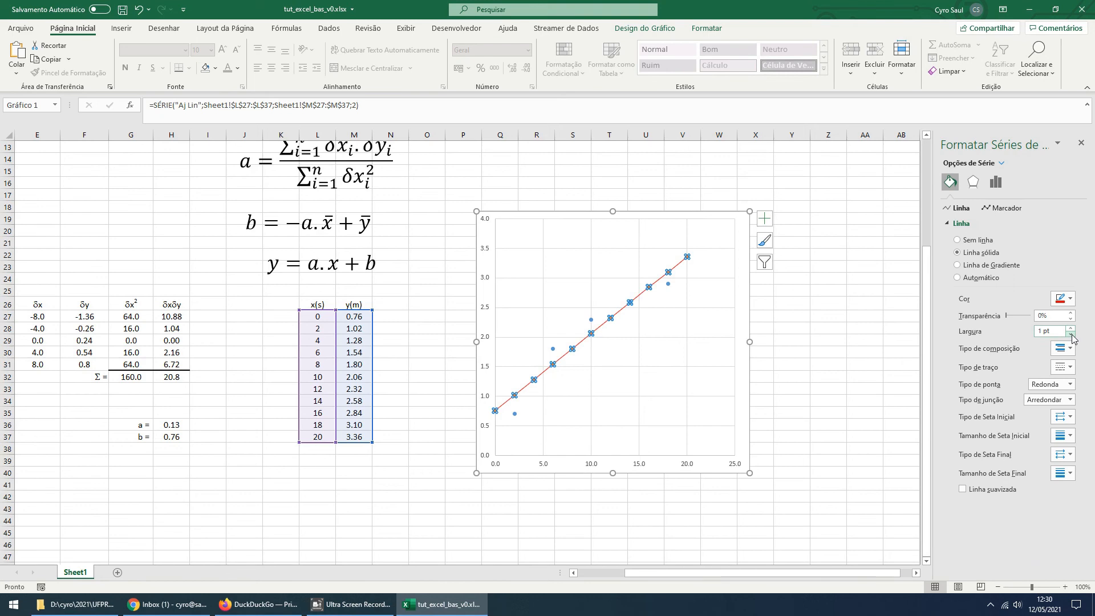
click(1072, 330)
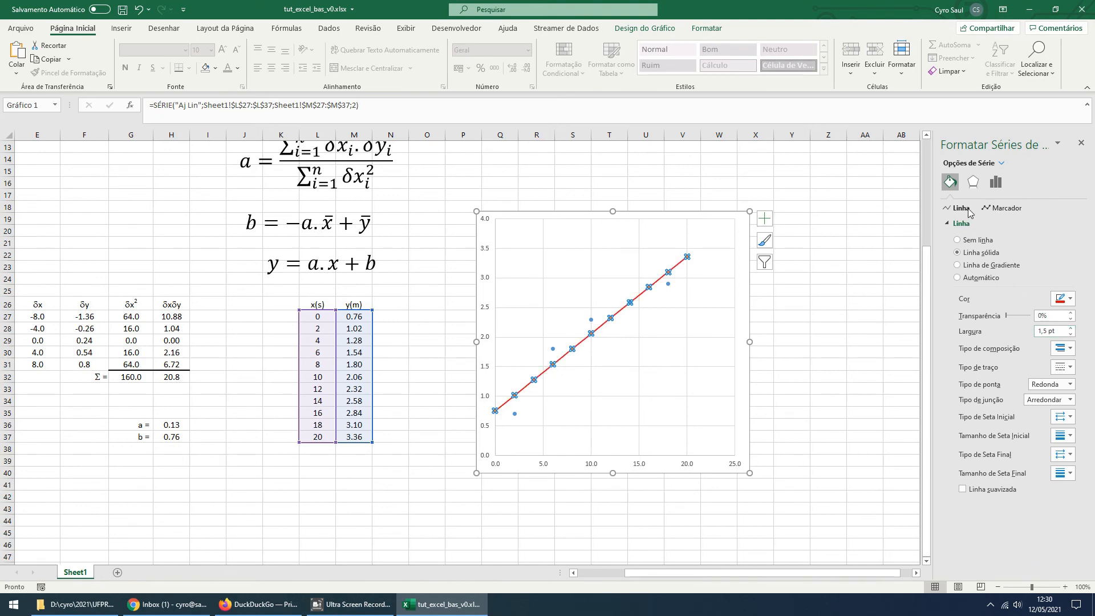
Remove the point markers from the Aj Lin series
click(1003, 208)
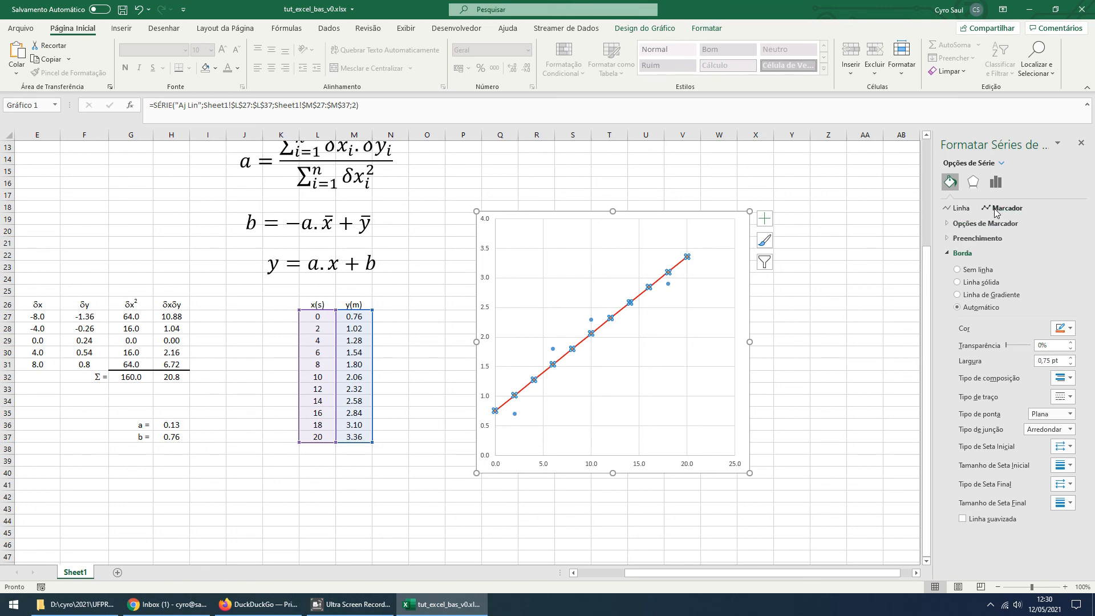
click(949, 225)
click(958, 253)
click(869, 298)
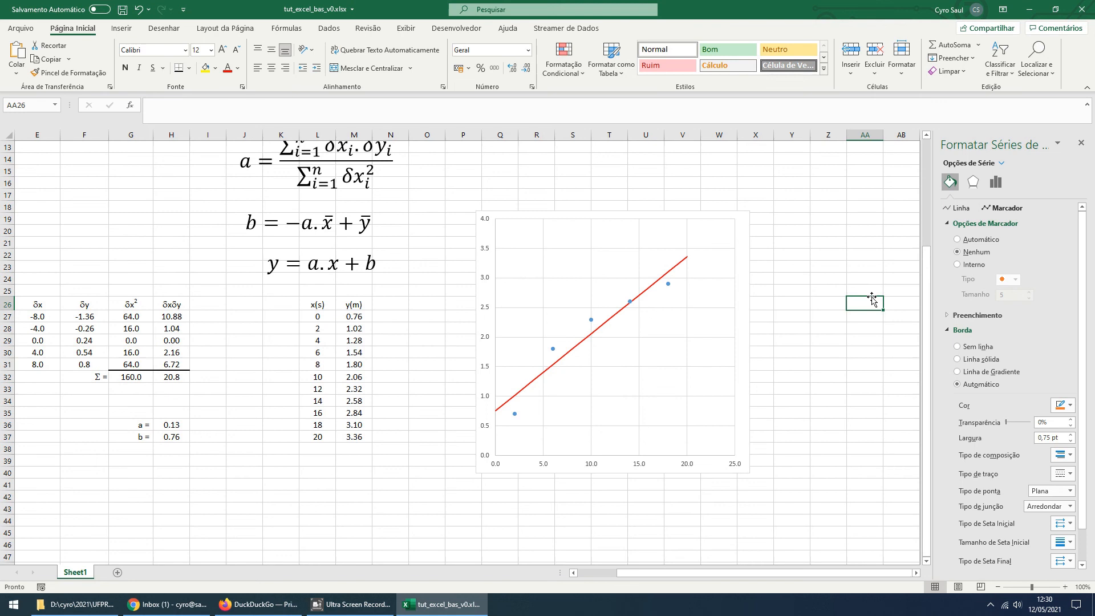
Give the Dados series markers a solid fill in the standard blue color
click(514, 417)
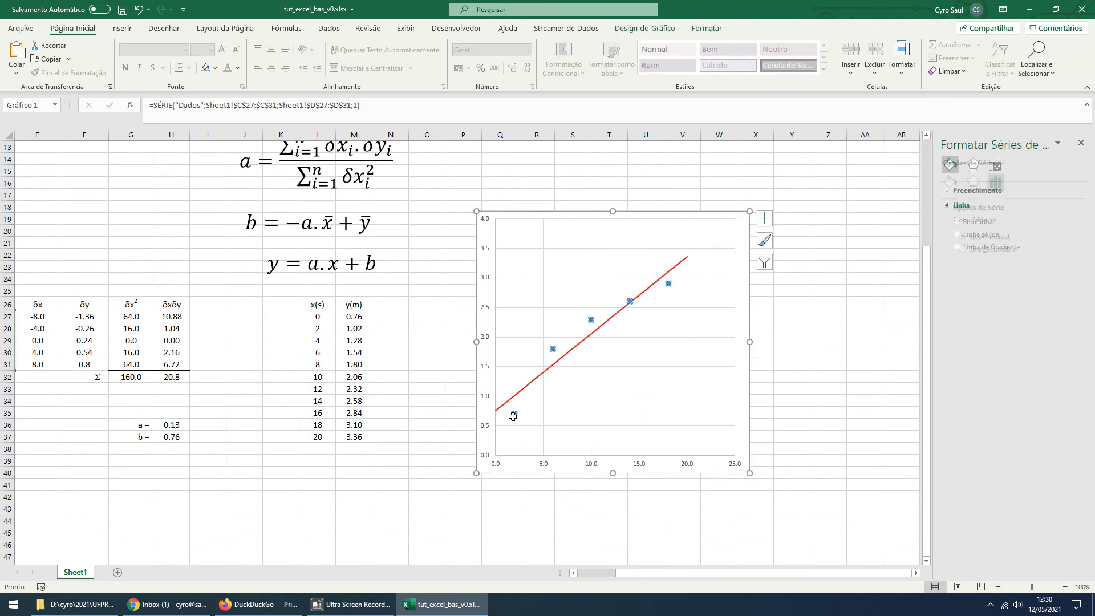
click(950, 181)
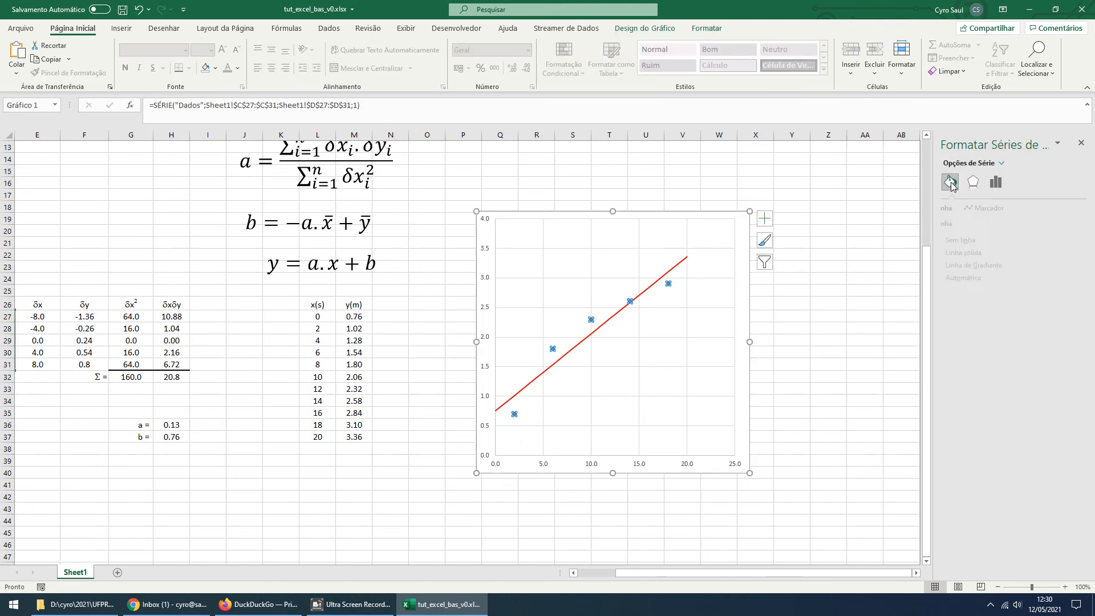
click(986, 209)
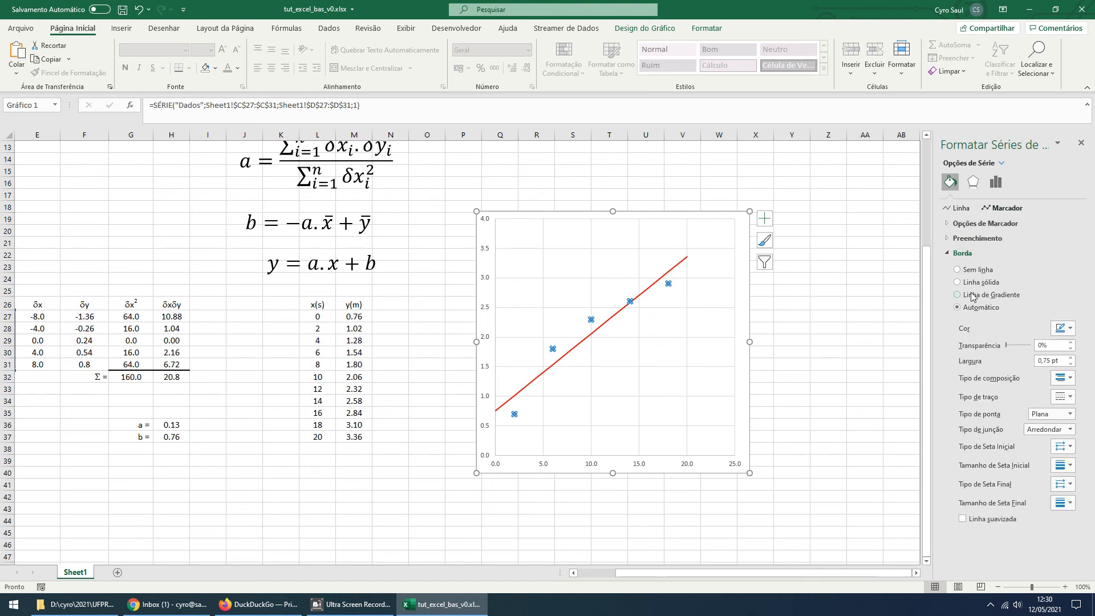
click(977, 238)
click(957, 267)
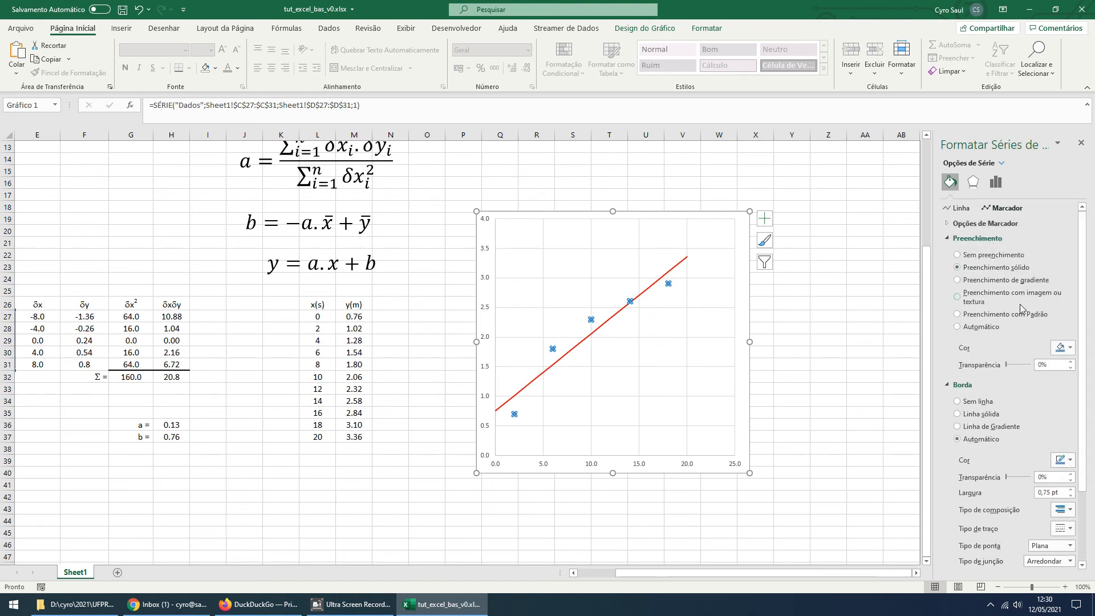
click(1064, 348)
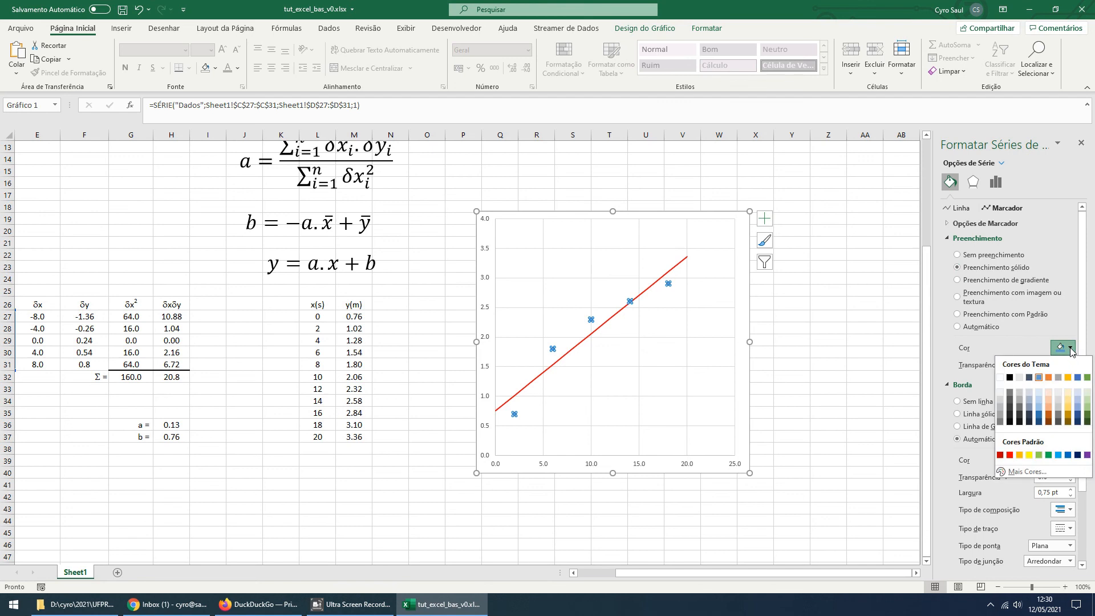
click(1068, 455)
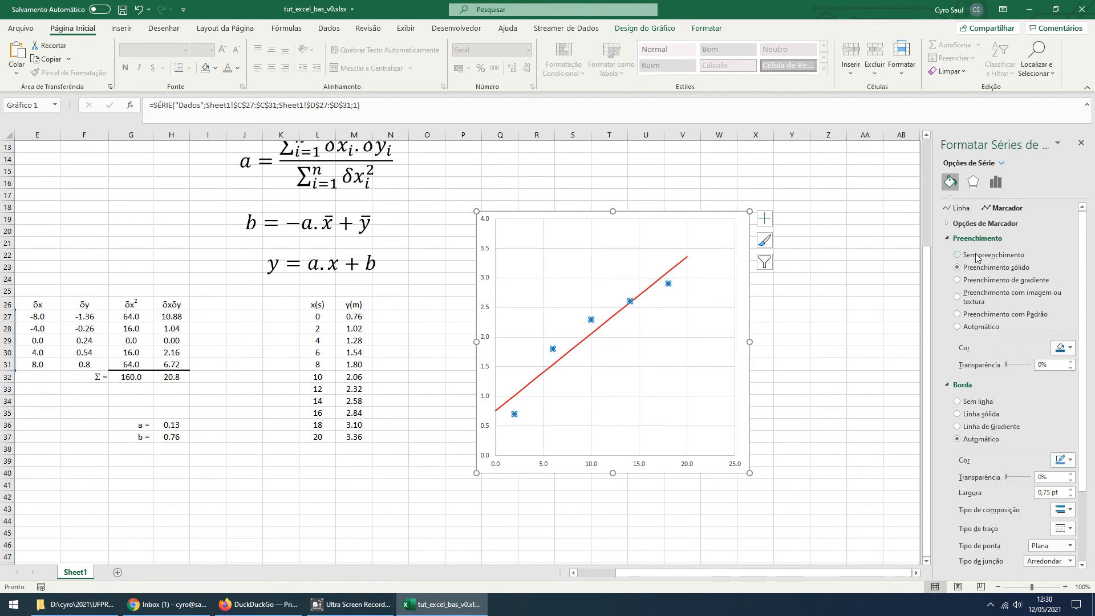
Switch the Dados series to built-in round markers and set their size to 10
click(951, 225)
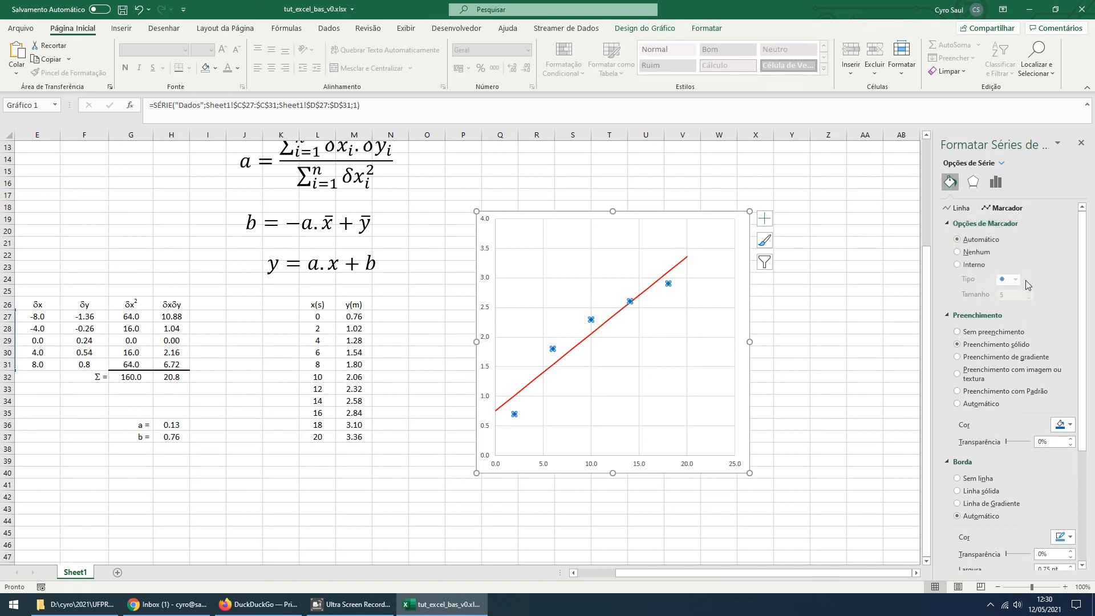
click(958, 265)
click(1032, 292)
click(1032, 293)
click(1032, 292)
click(1032, 293)
click(1032, 292)
click(1032, 293)
click(1031, 298)
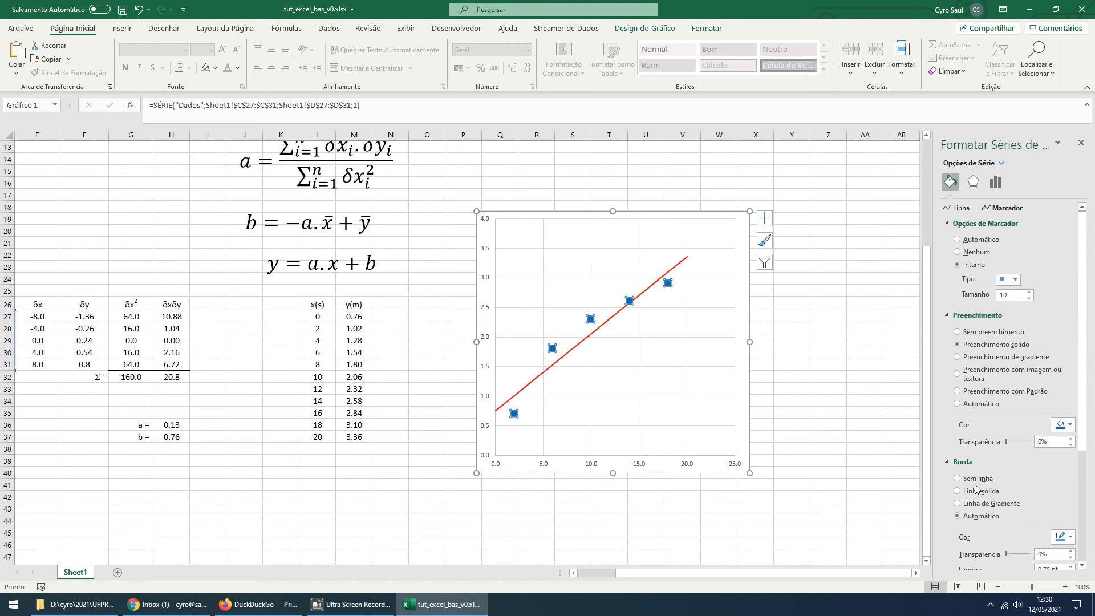
Remove the Dados markers' fill and give them a solid blue border with an increased width
click(959, 332)
click(960, 452)
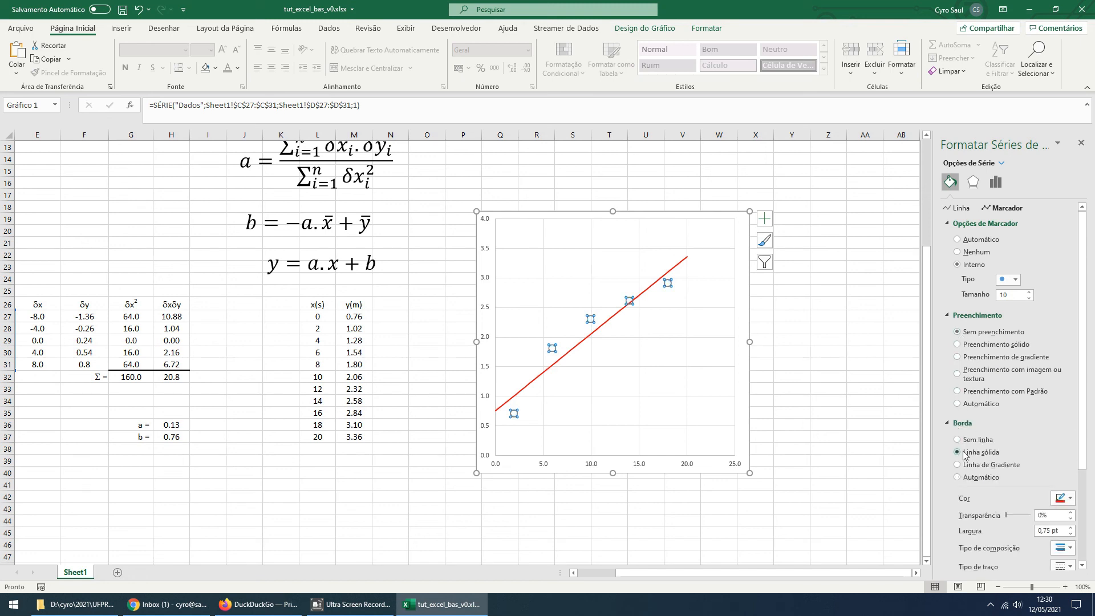
click(1071, 498)
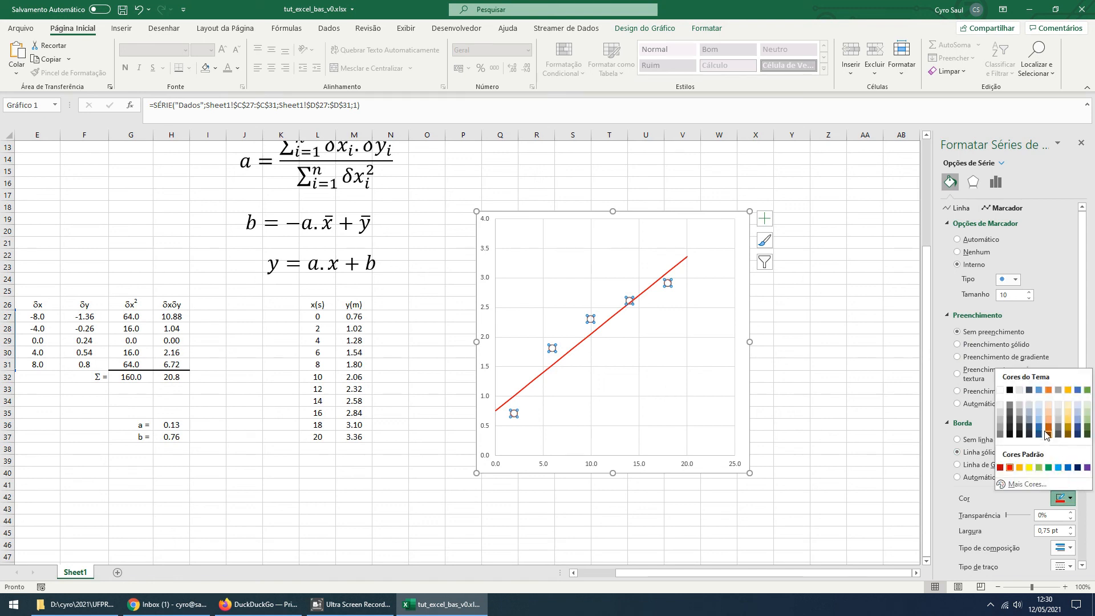
click(1068, 468)
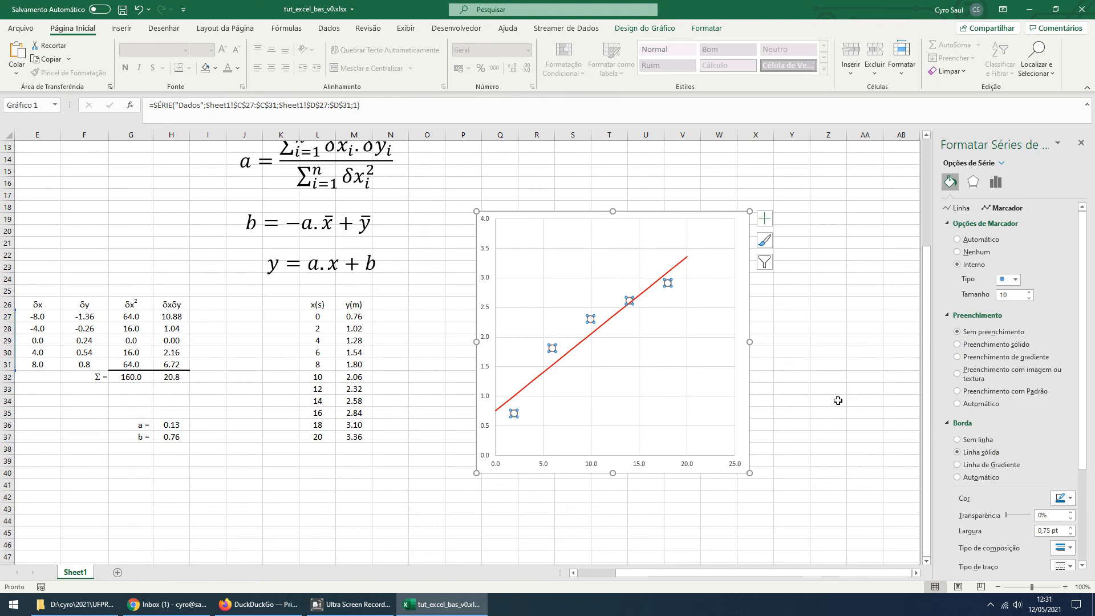
click(1071, 528)
click(1071, 528)
click(821, 449)
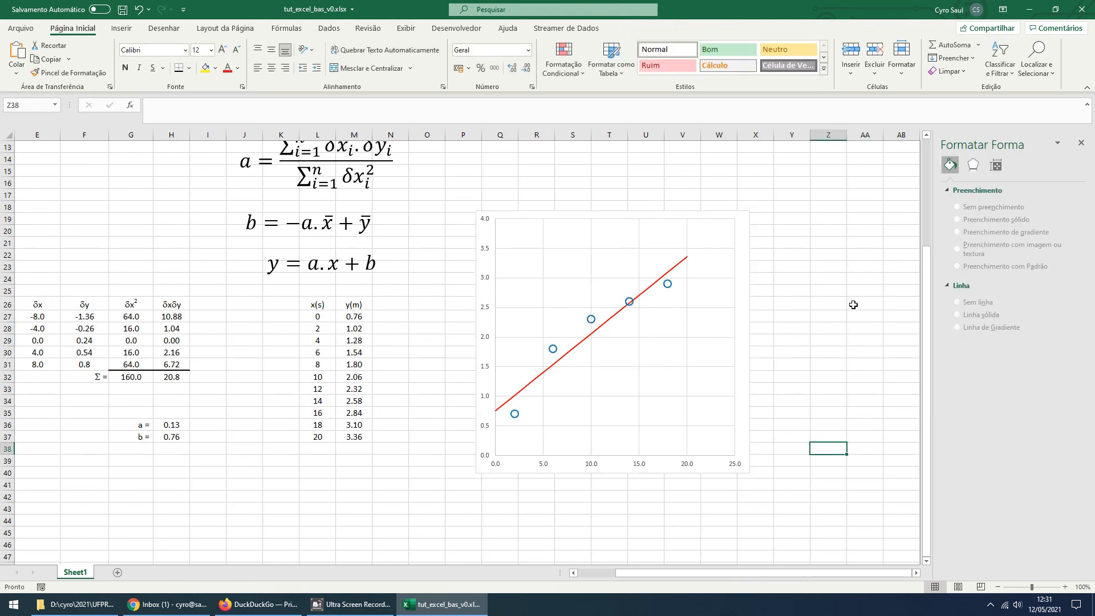
Review the a and b results in H36:H37 with the formulas, tables and finished chart, and close the formatting pane
drag(735, 576, 695, 575)
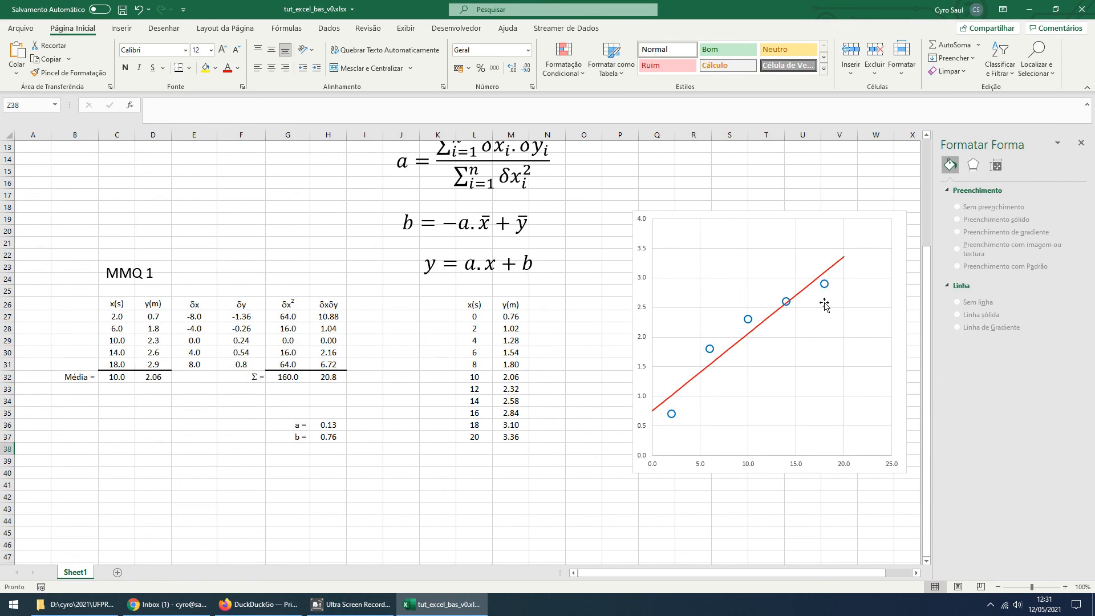
click(325, 429)
click(330, 438)
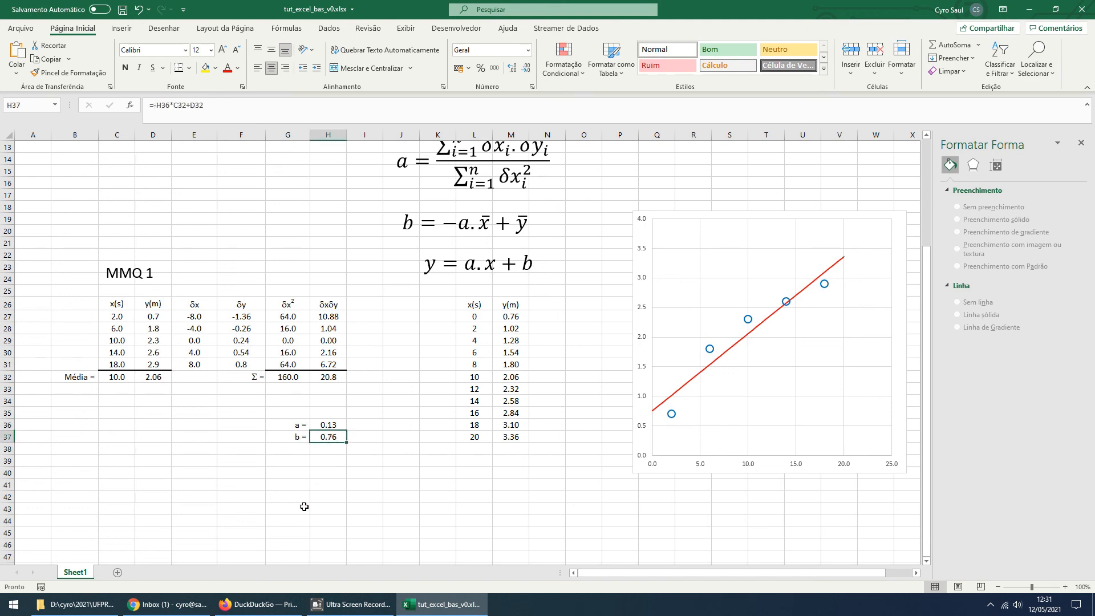
scroll(304, 506, up, 3)
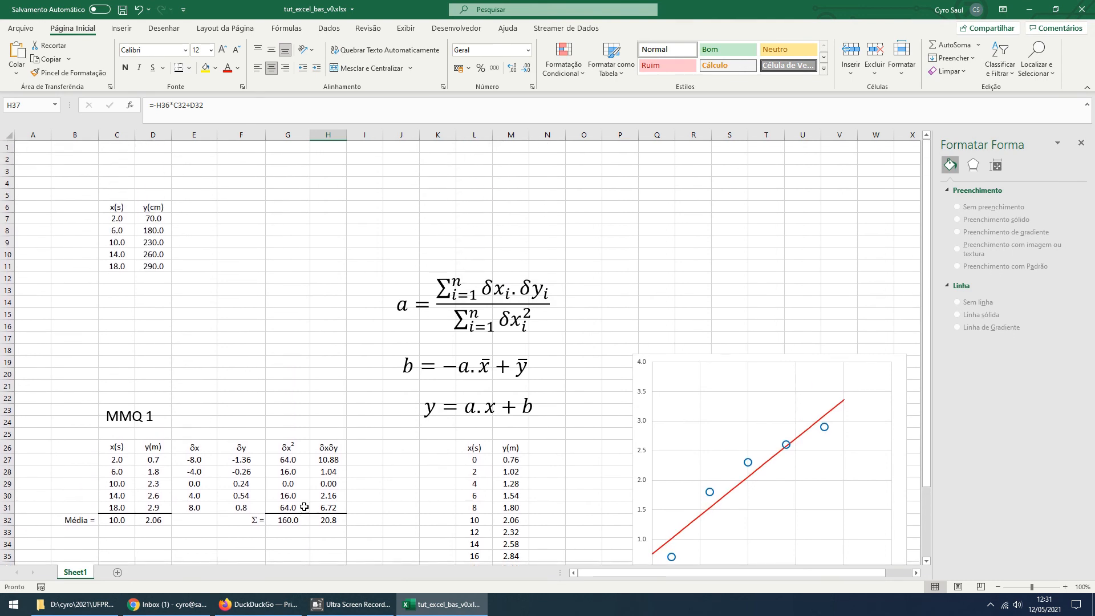
scroll(304, 506, down, 3)
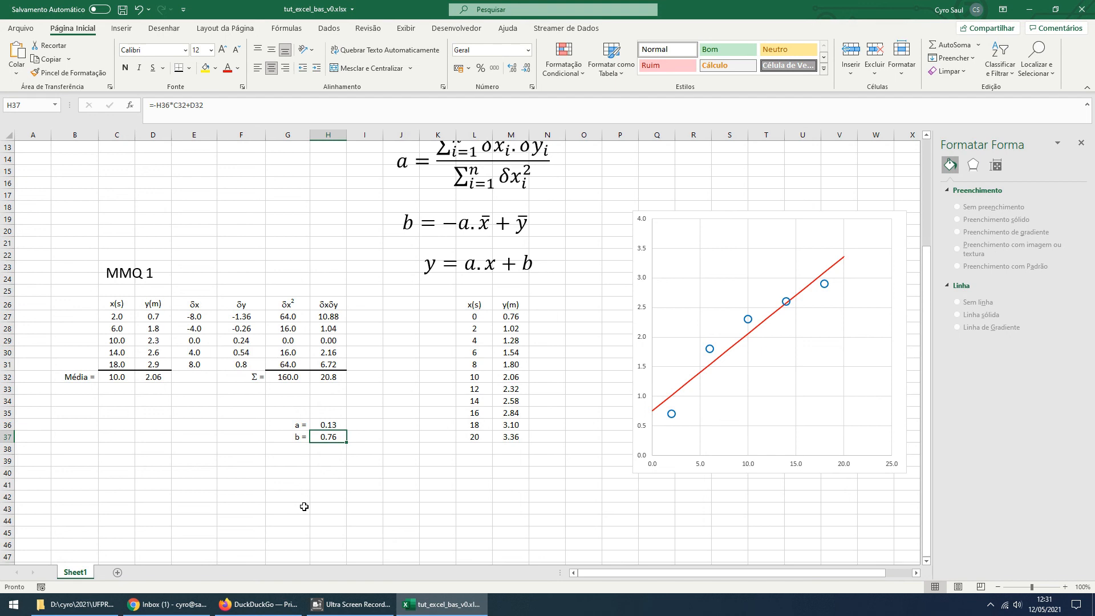
scroll(304, 506, up, 2)
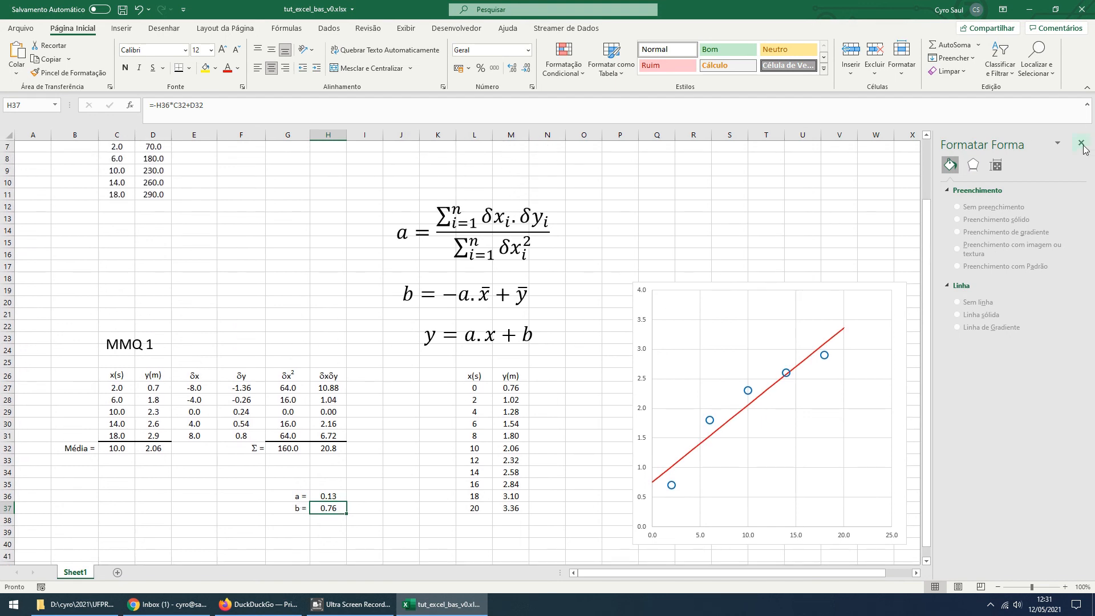
click(1083, 146)
scroll(701, 372, down, 2)
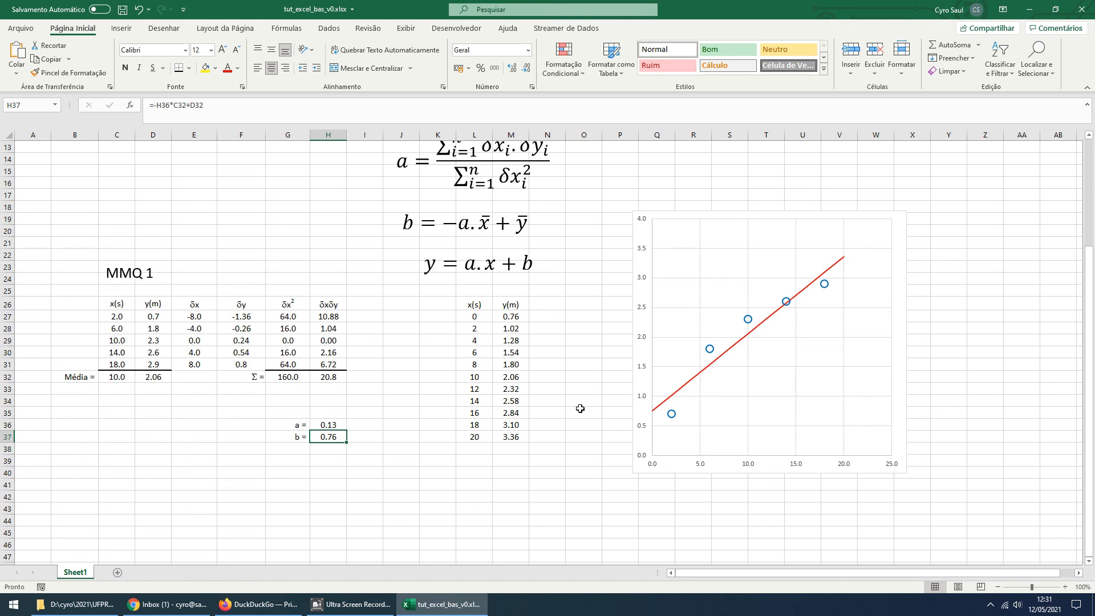
scroll(580, 408, up, 2)
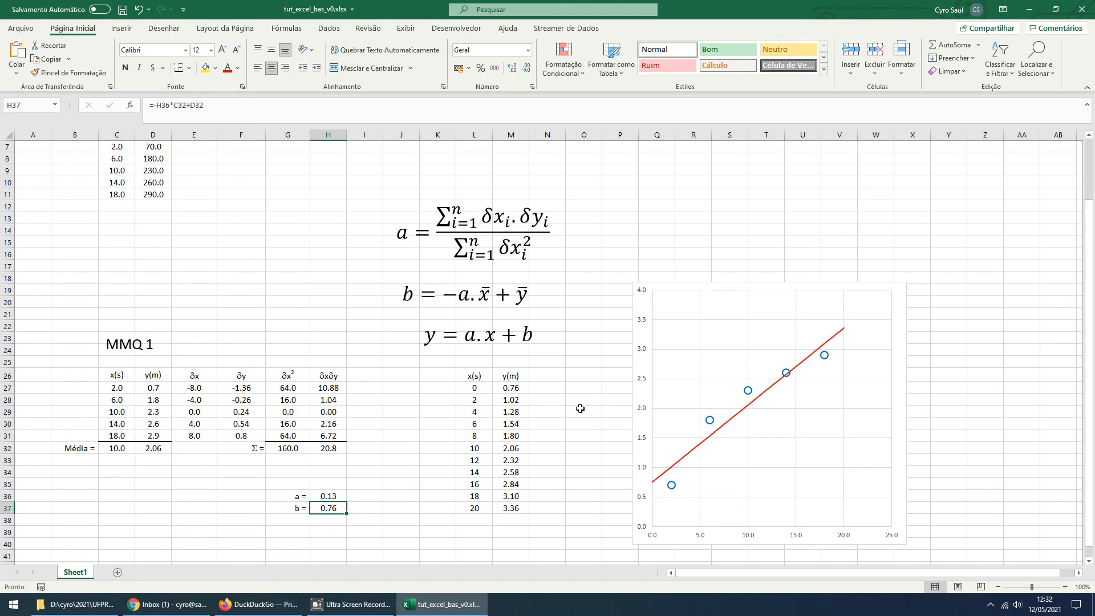
Save the workbook, and move the three equation boxes and the chart higher on the sheet, closer to the data tables
click(123, 10)
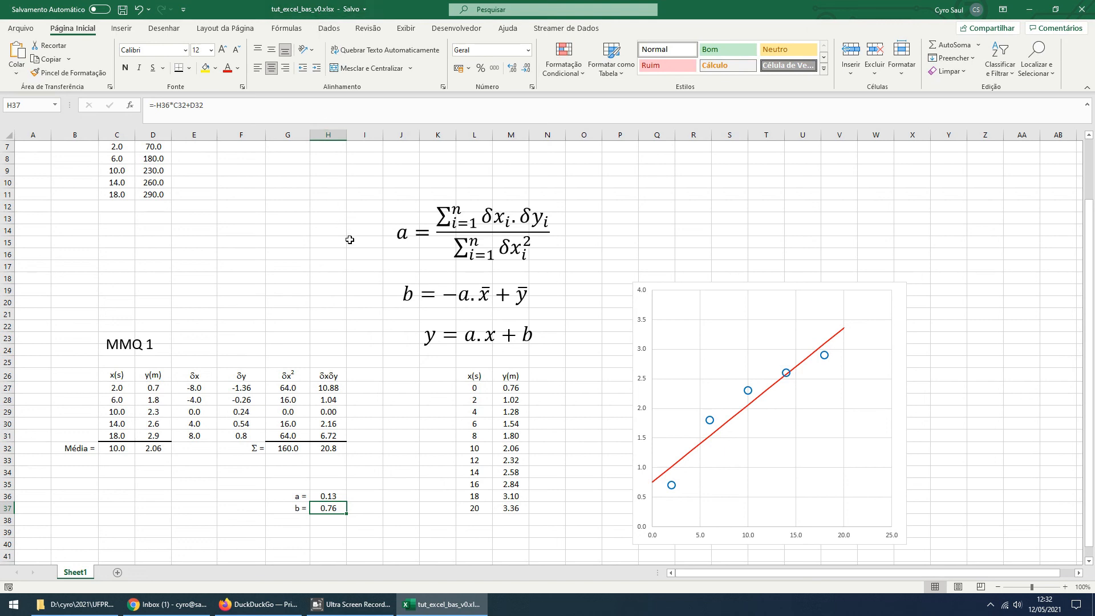
scroll(350, 240, down, 1)
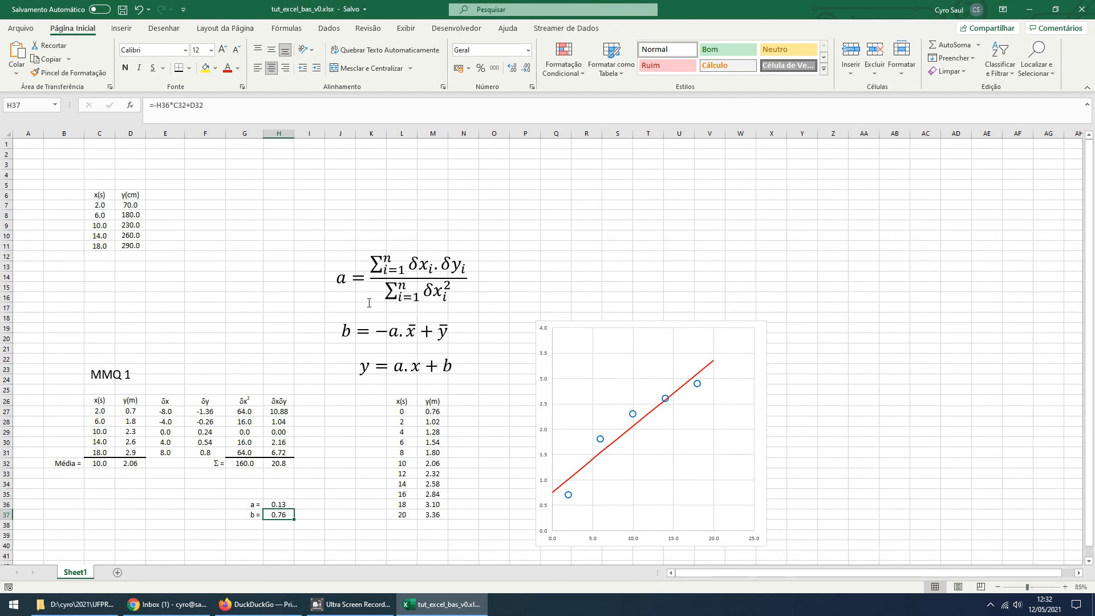
click(391, 284)
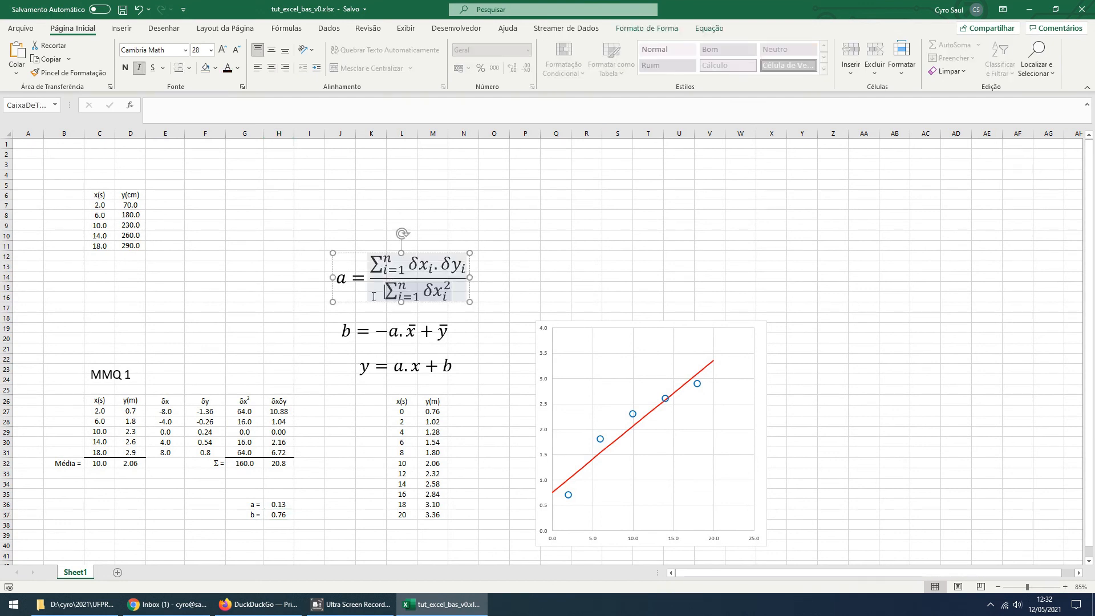
drag(368, 302, 374, 237)
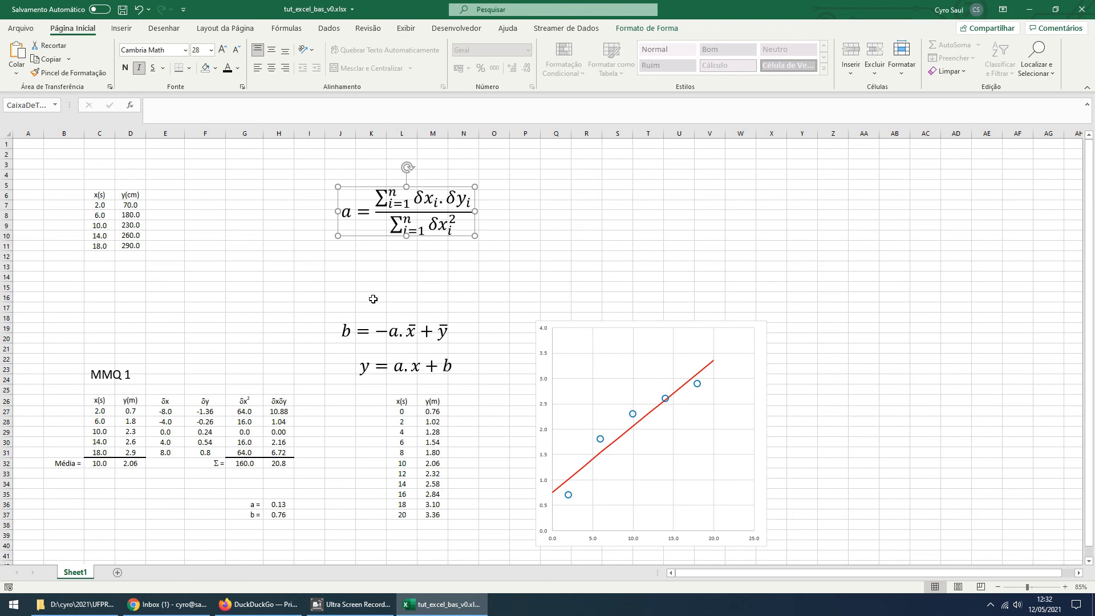
click(382, 332)
drag(412, 342, 416, 286)
click(422, 375)
drag(424, 380, 421, 338)
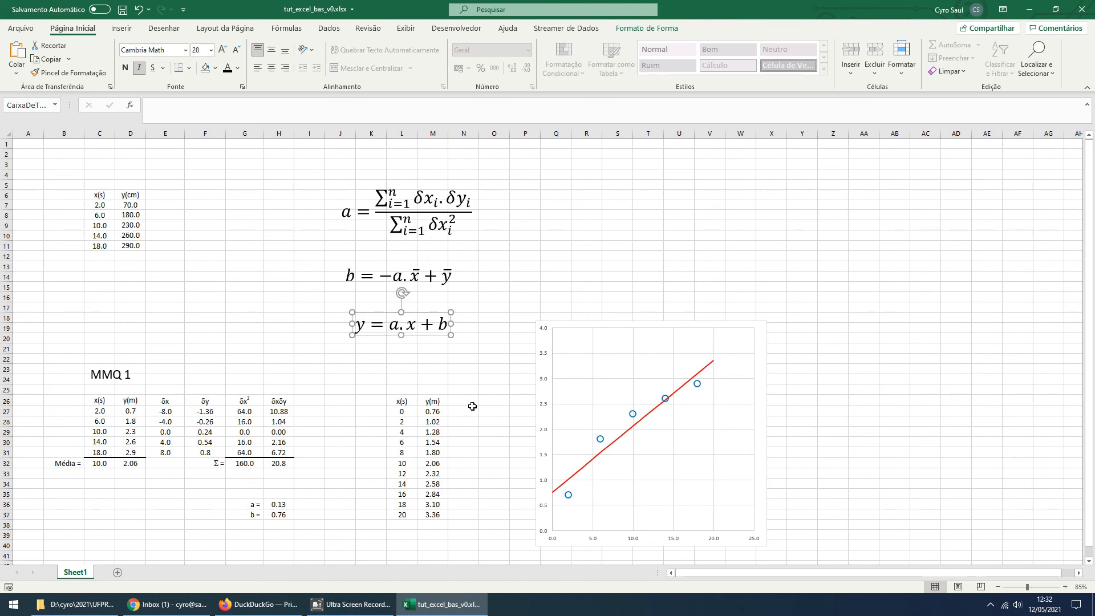
drag(536, 387, 506, 292)
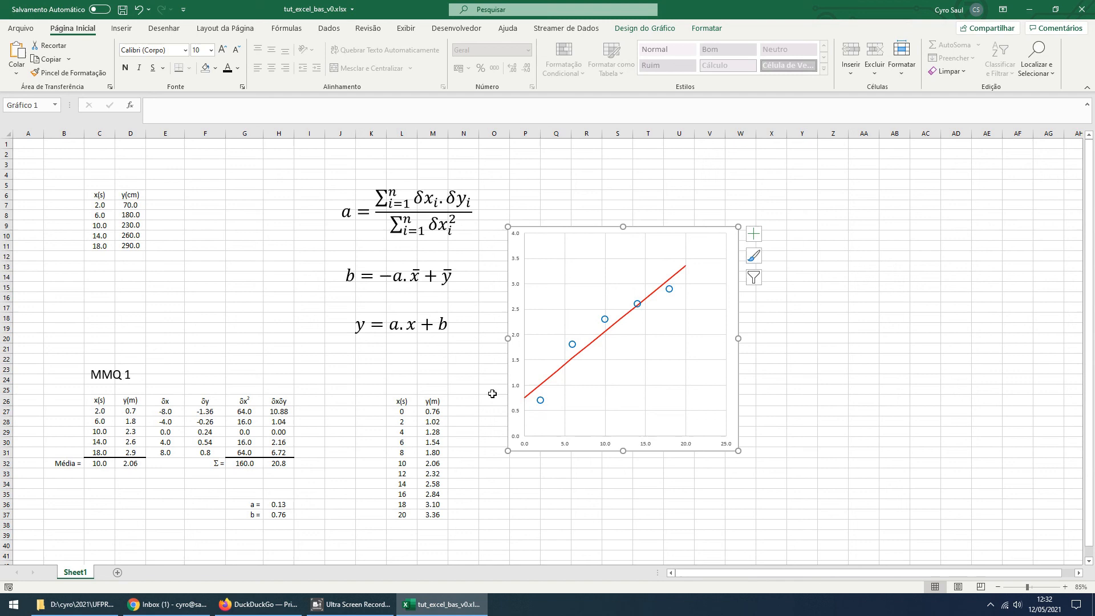
Set A1:W40 as the print area and change the page orientation to landscape
drag(17, 145, 436, 538)
drag(684, 552, 751, 549)
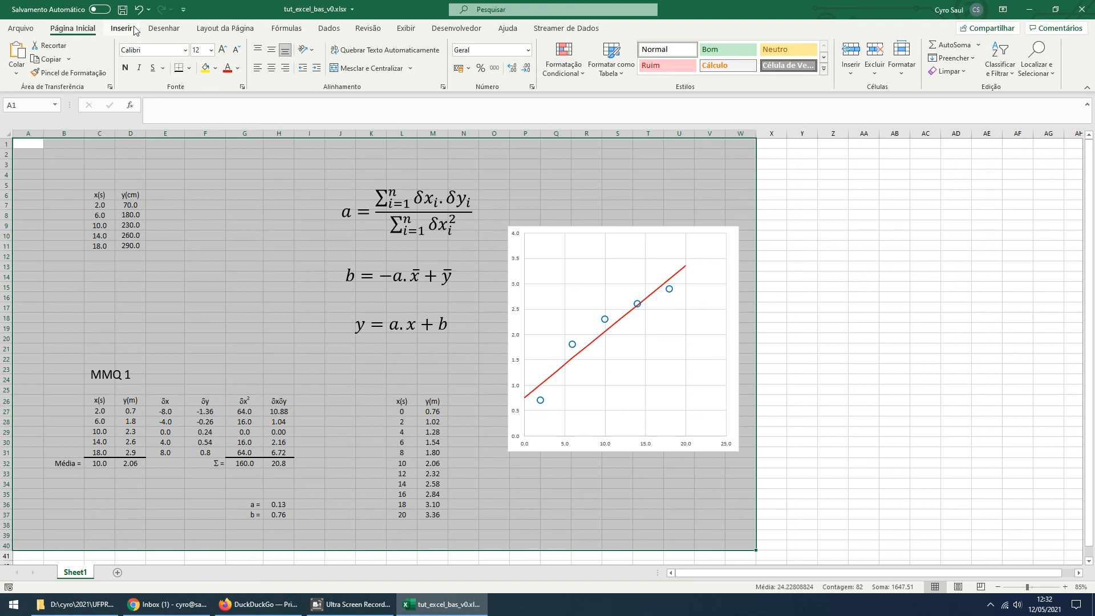
click(199, 32)
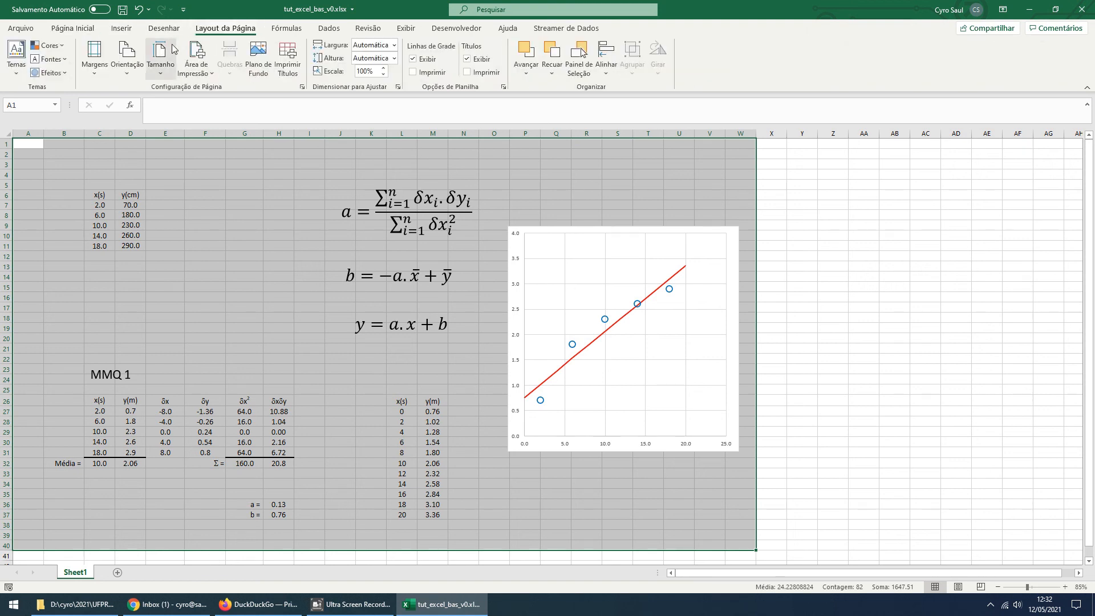
click(207, 73)
click(222, 91)
click(126, 57)
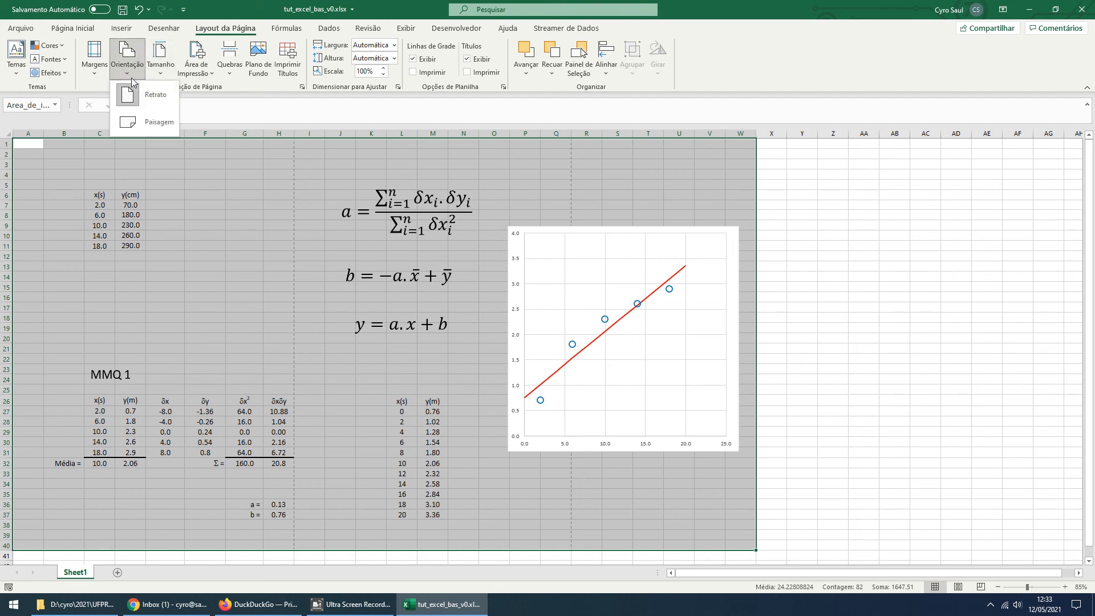
click(137, 121)
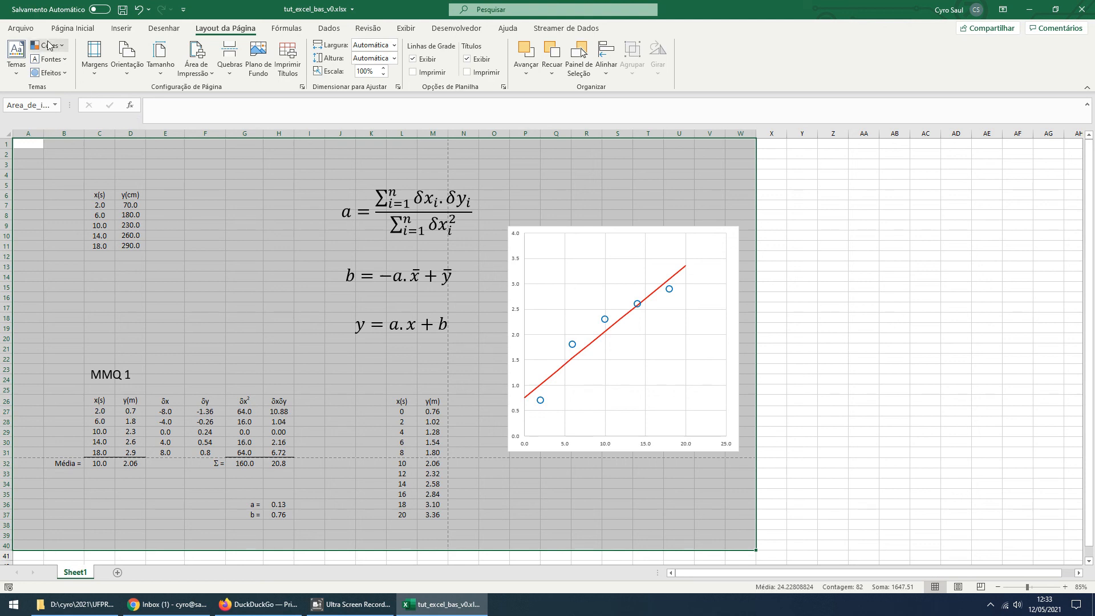
Open the print settings and limit the printed pages to 1 through 1
click(20, 30)
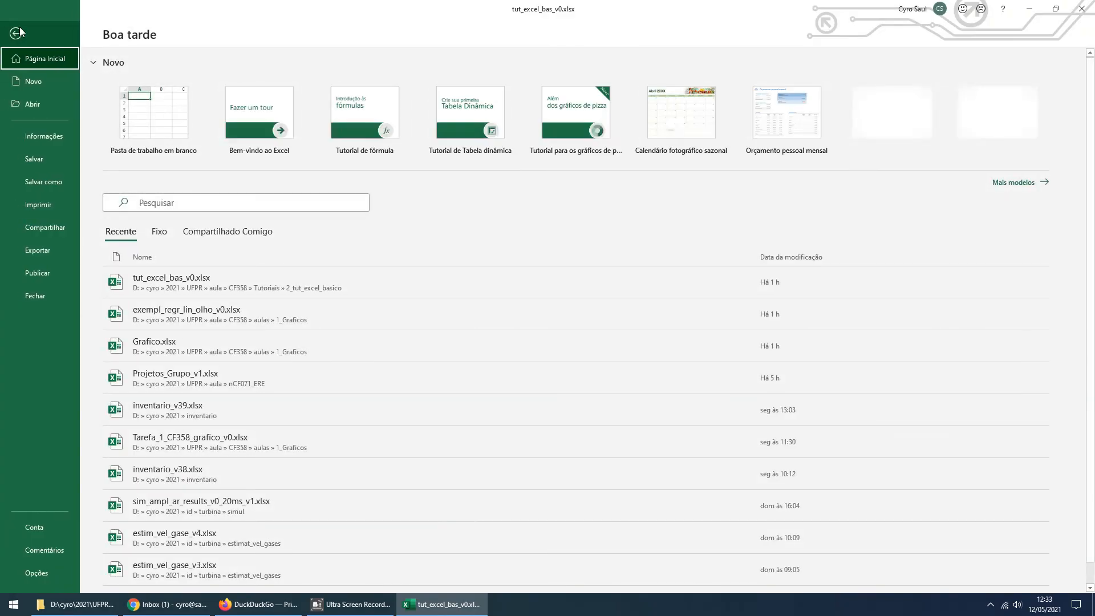
click(49, 182)
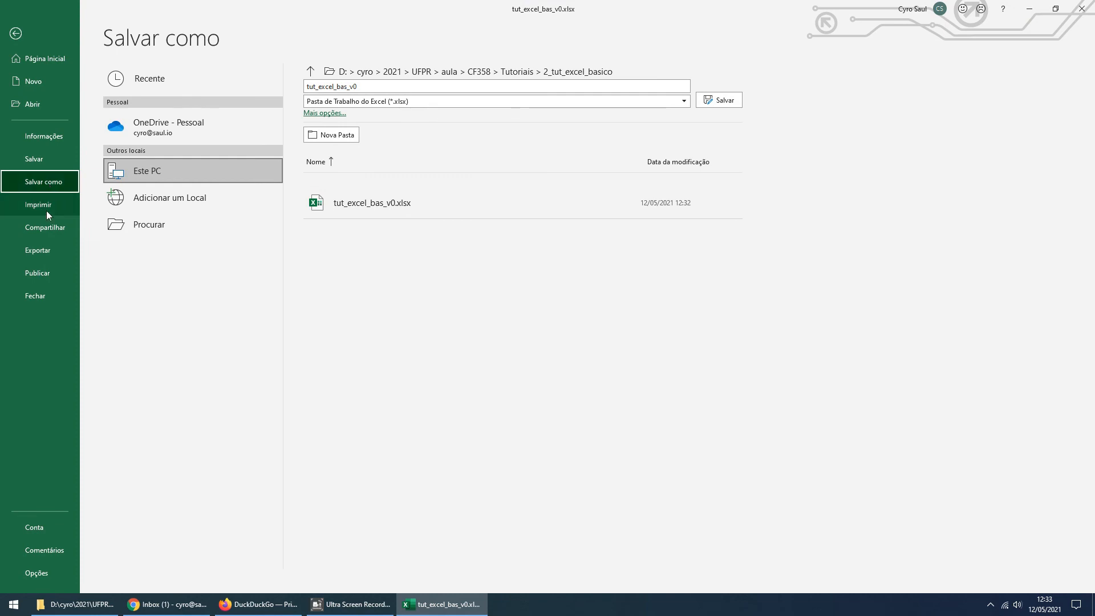
click(46, 207)
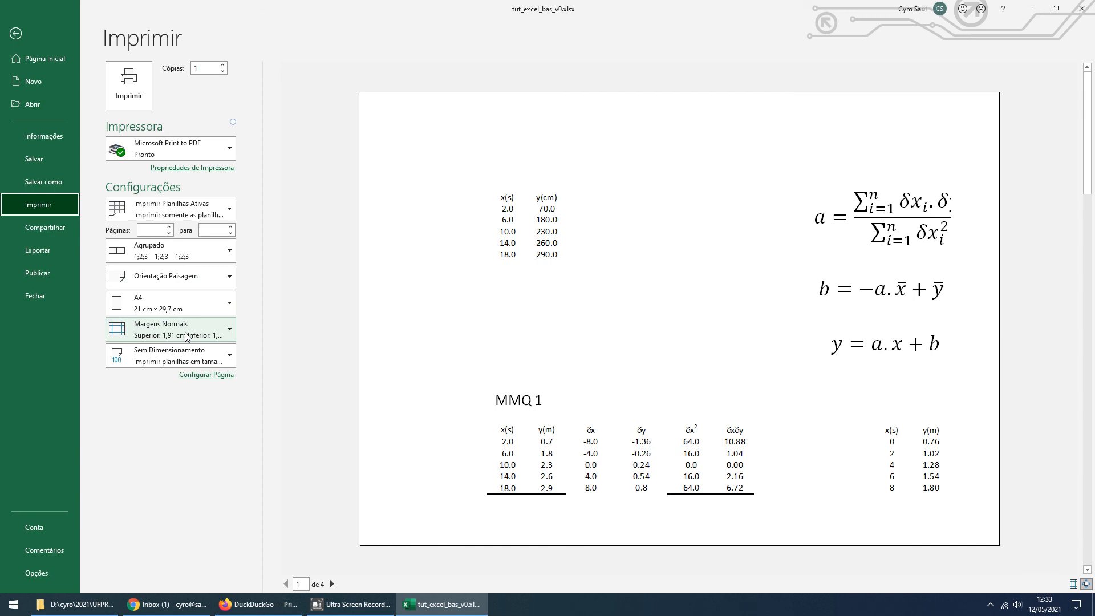
click(190, 214)
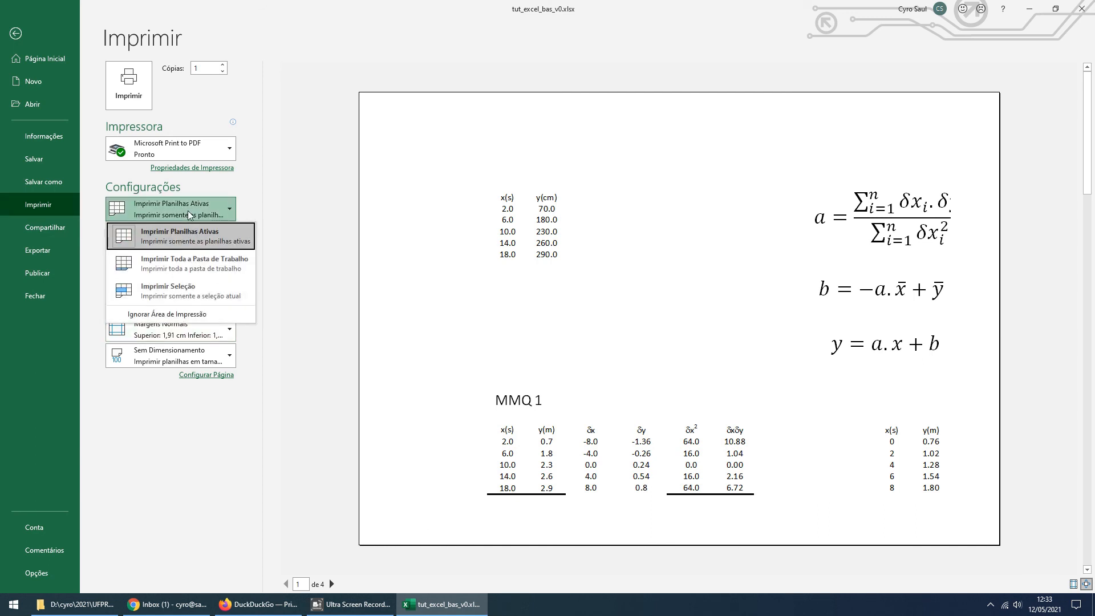
click(298, 169)
click(170, 233)
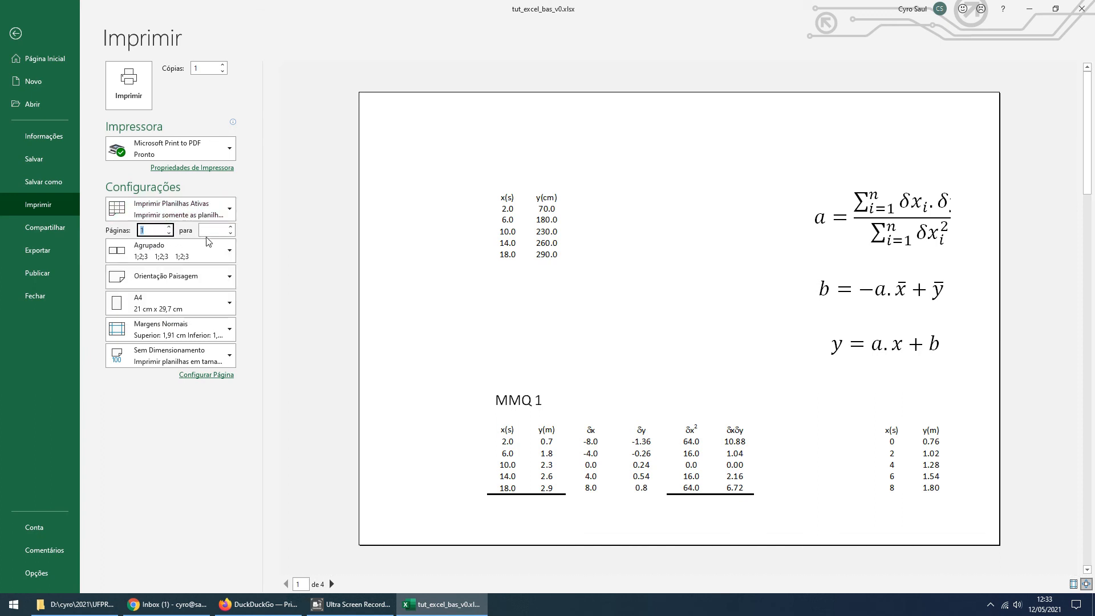
click(231, 227)
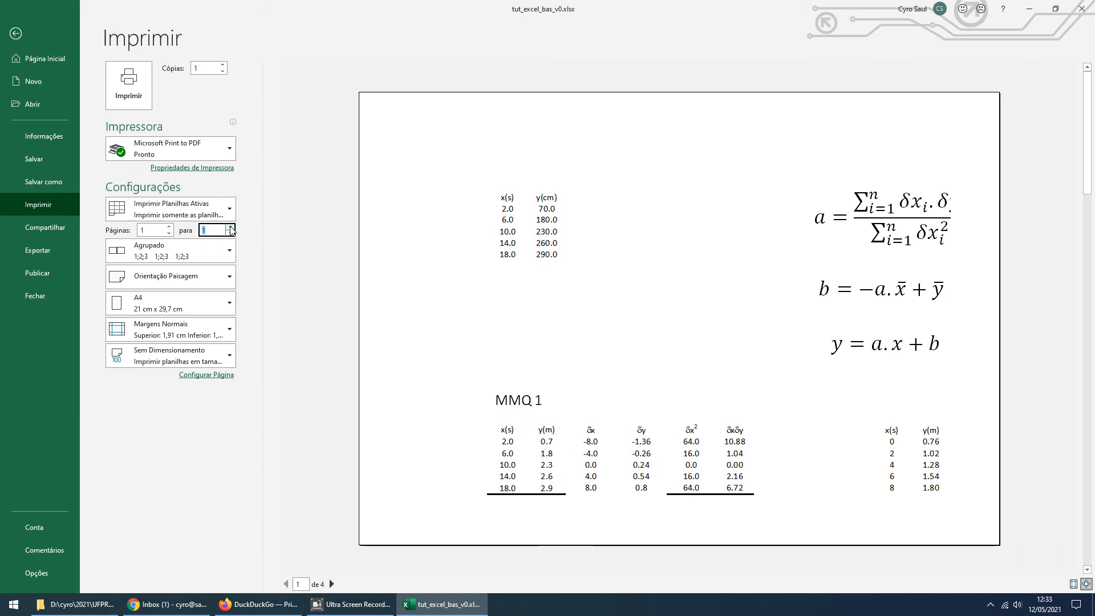
Scale the sheet to fit on one page and apply the last custom margins, with 0.6 cm left and right
click(185, 357)
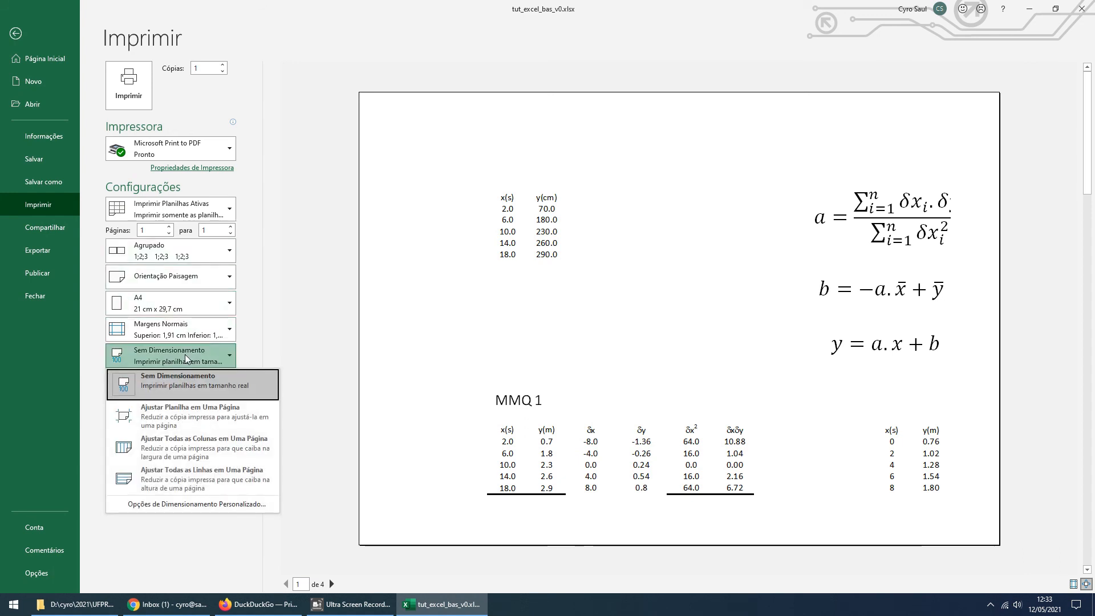
click(184, 417)
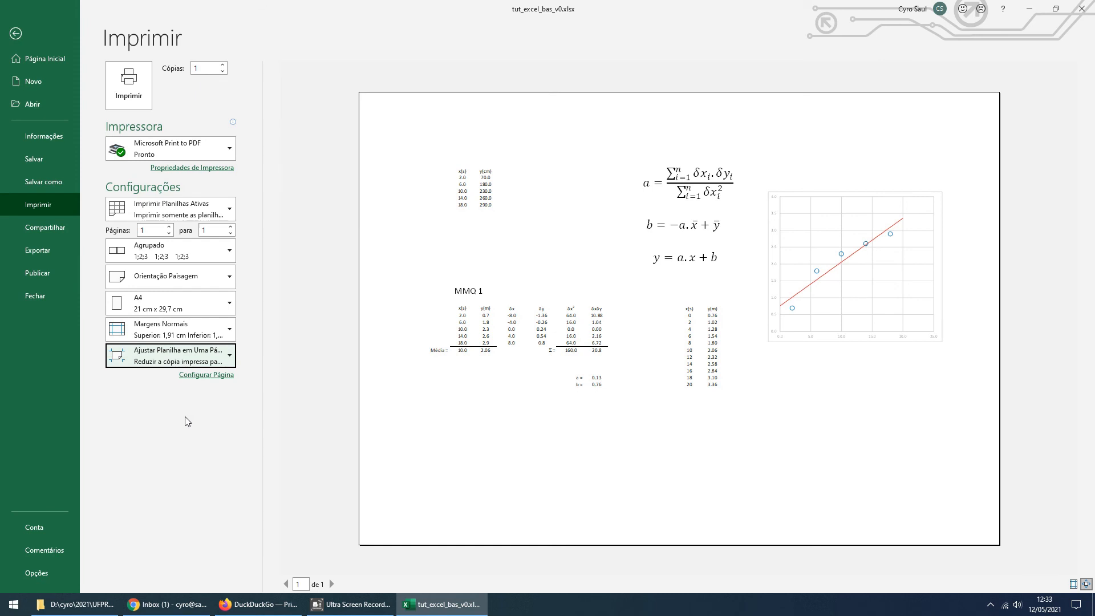
click(178, 333)
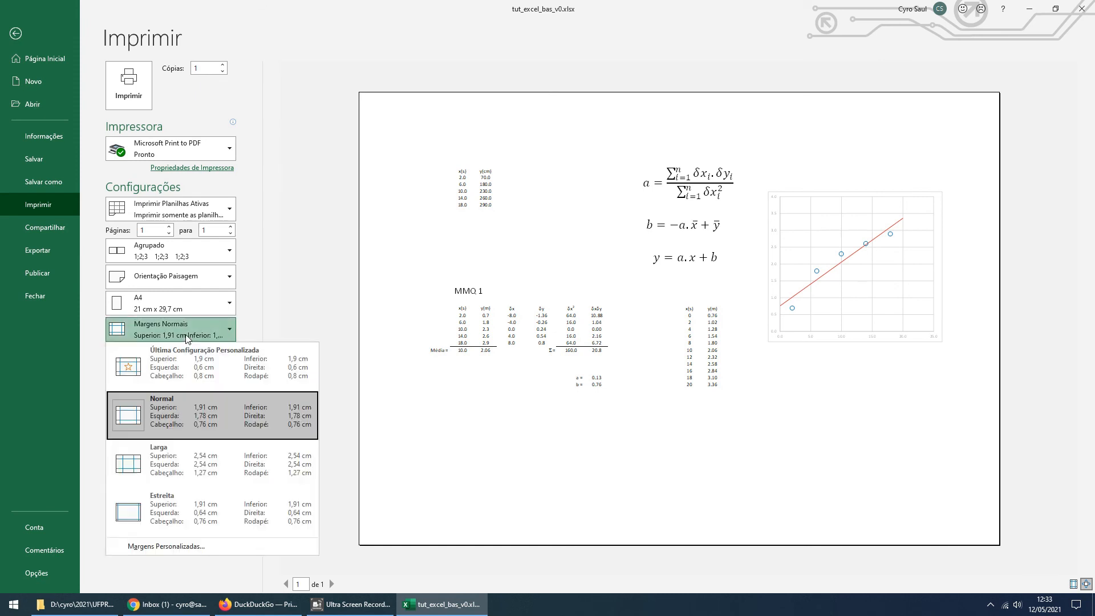
click(170, 363)
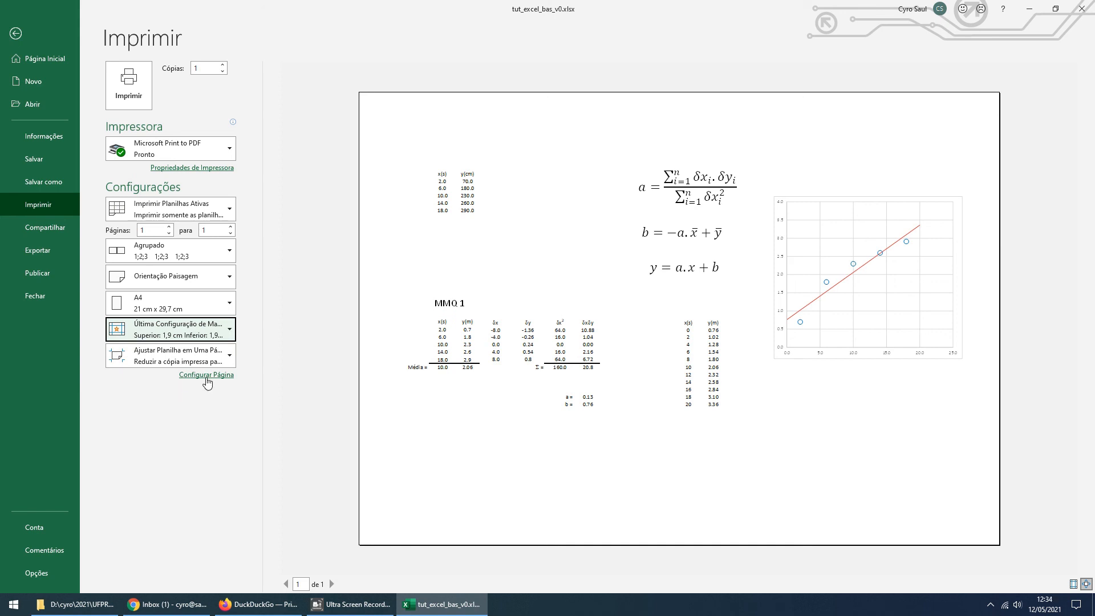
Create a custom page footer with the date on the left, the time in the centre and the file name on the right
click(207, 375)
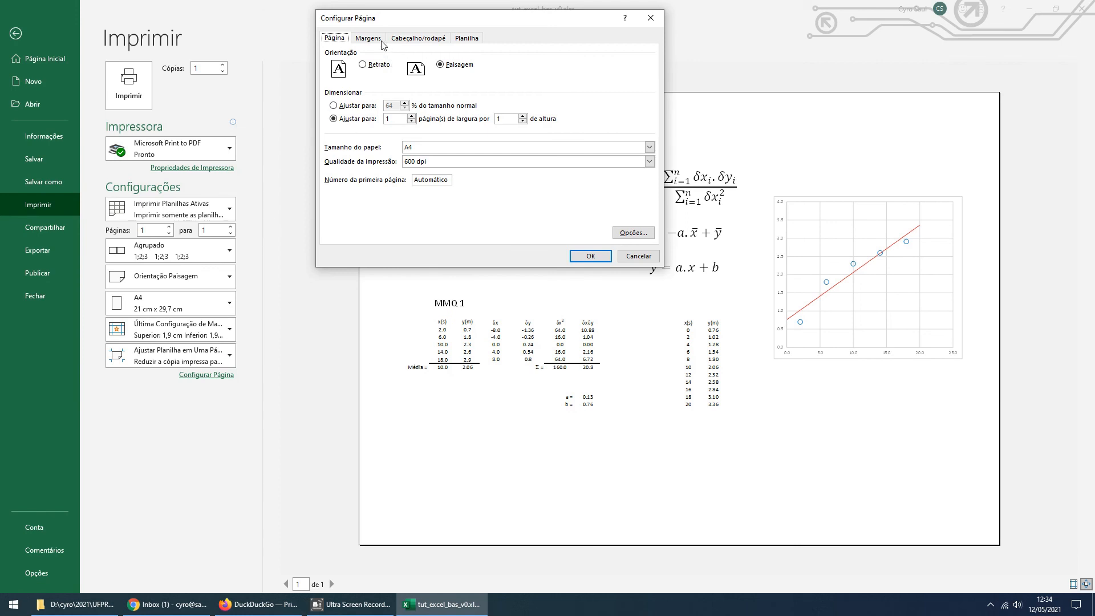
click(405, 39)
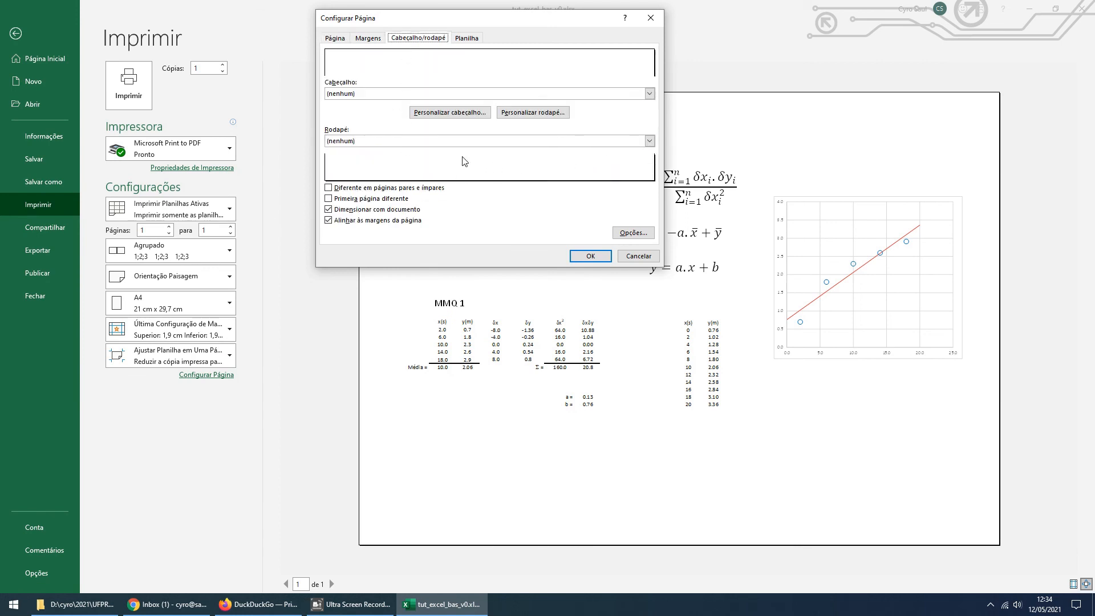
click(527, 113)
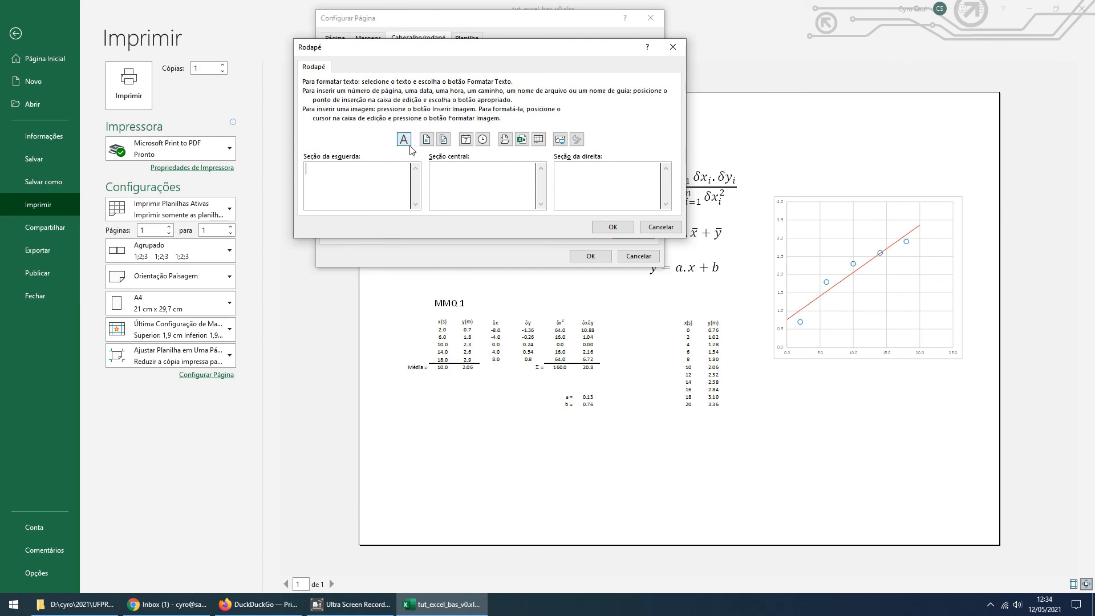
click(471, 147)
click(482, 139)
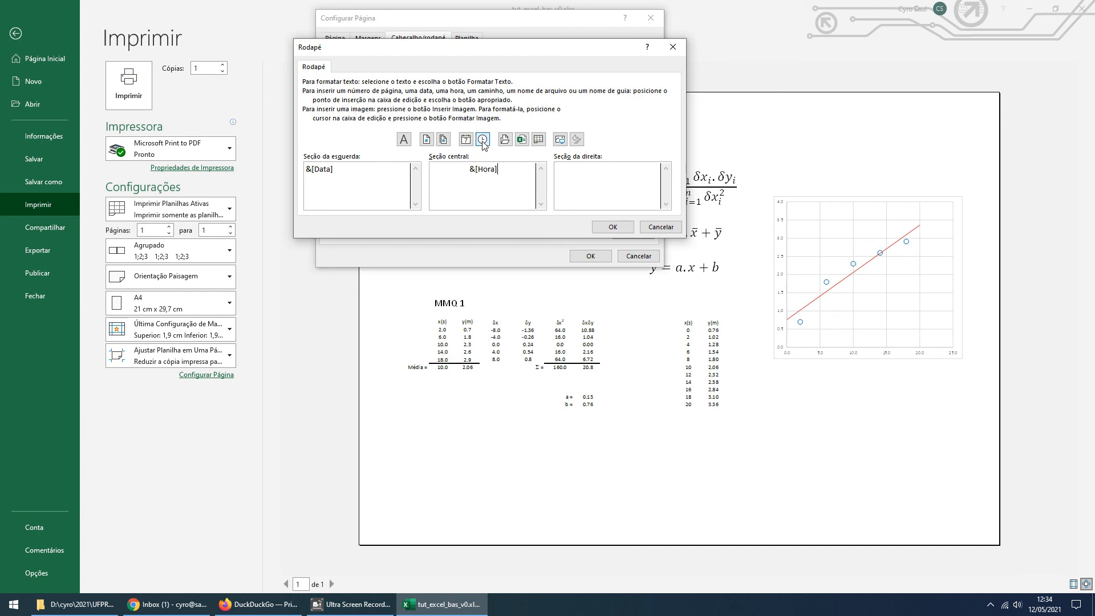
click(522, 139)
click(607, 228)
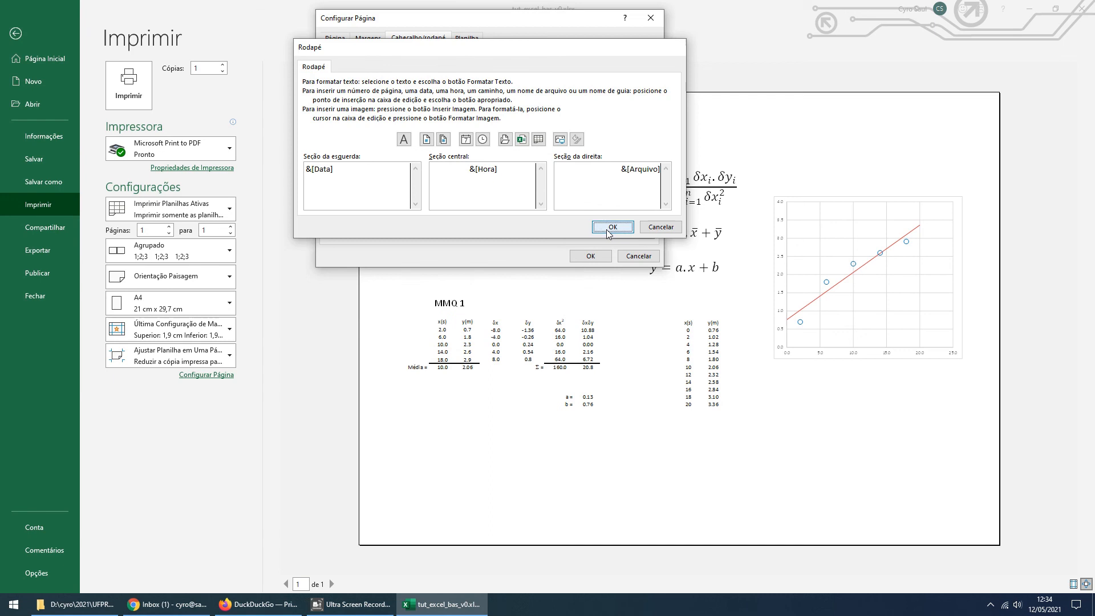
click(591, 256)
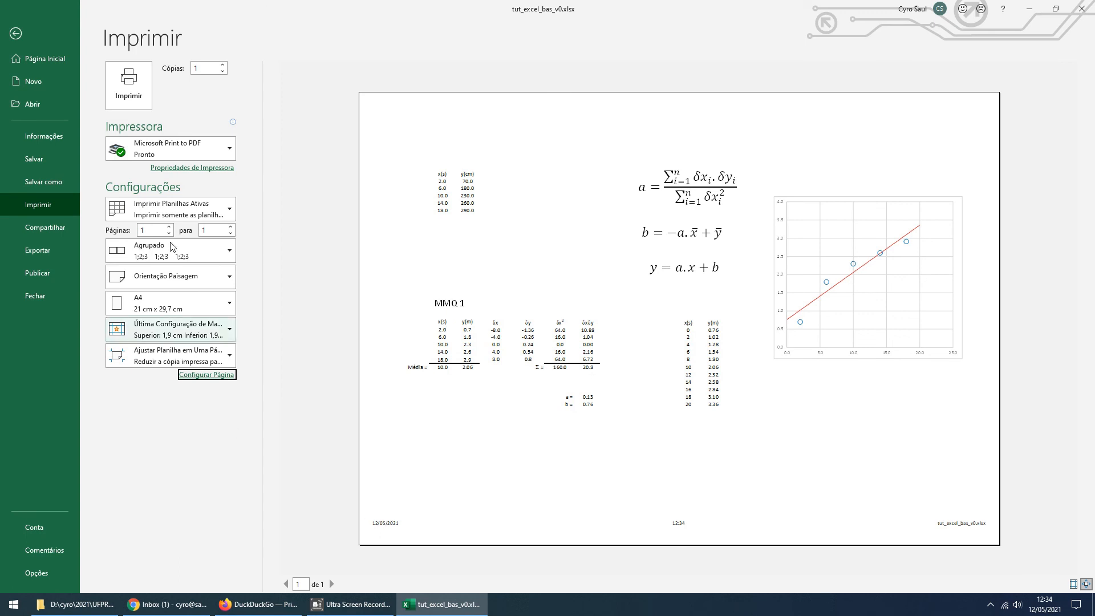
Print the sheet to a PDF named planilha in the 2_tut_excel_basico folder
click(128, 86)
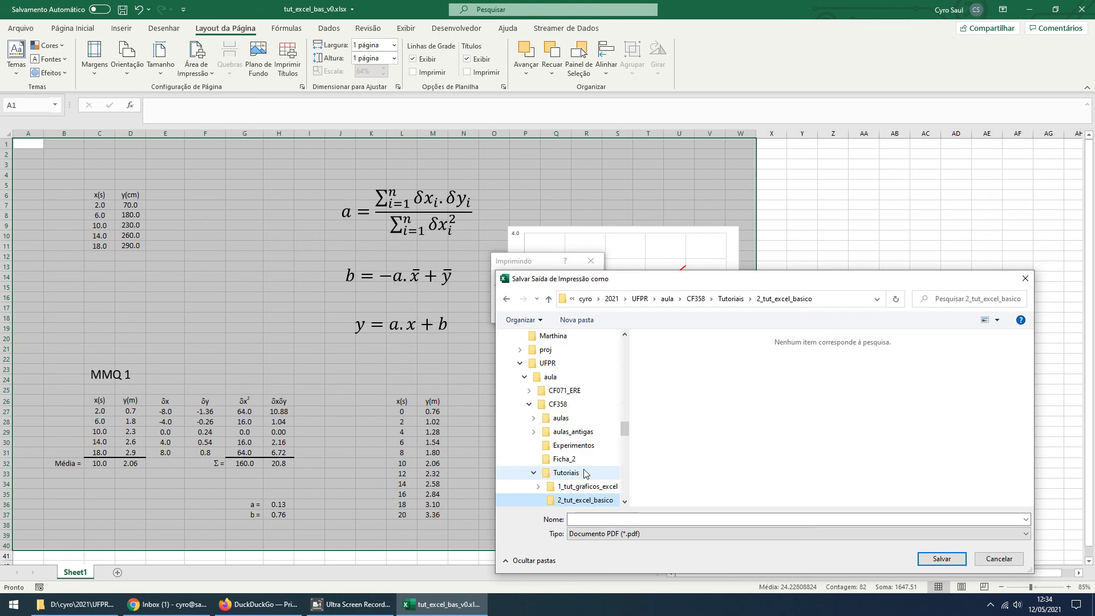
click(598, 517)
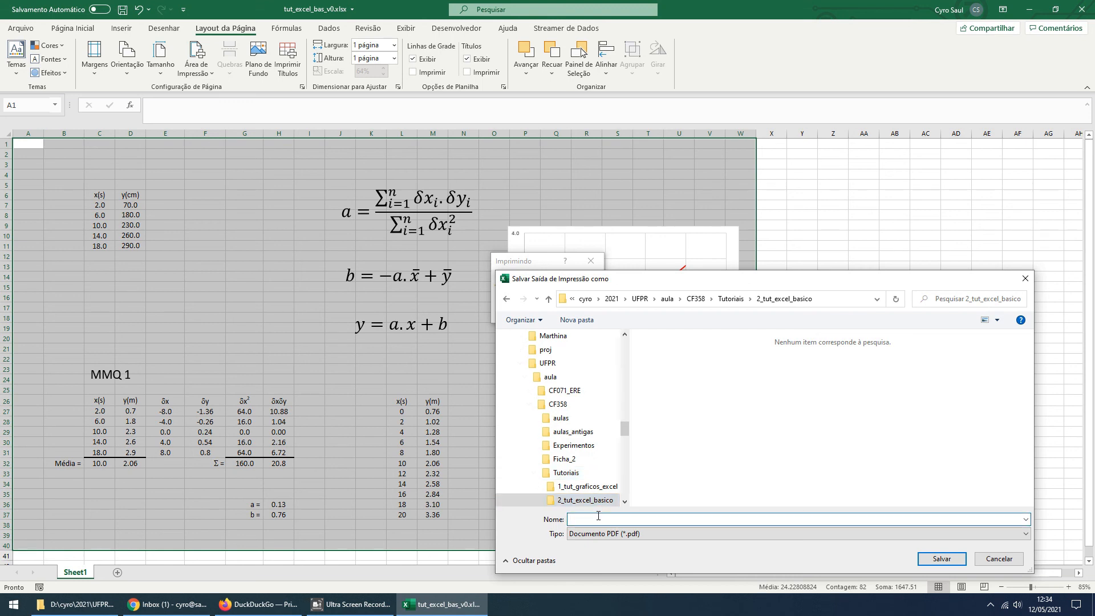
text(planilha)
click(933, 558)
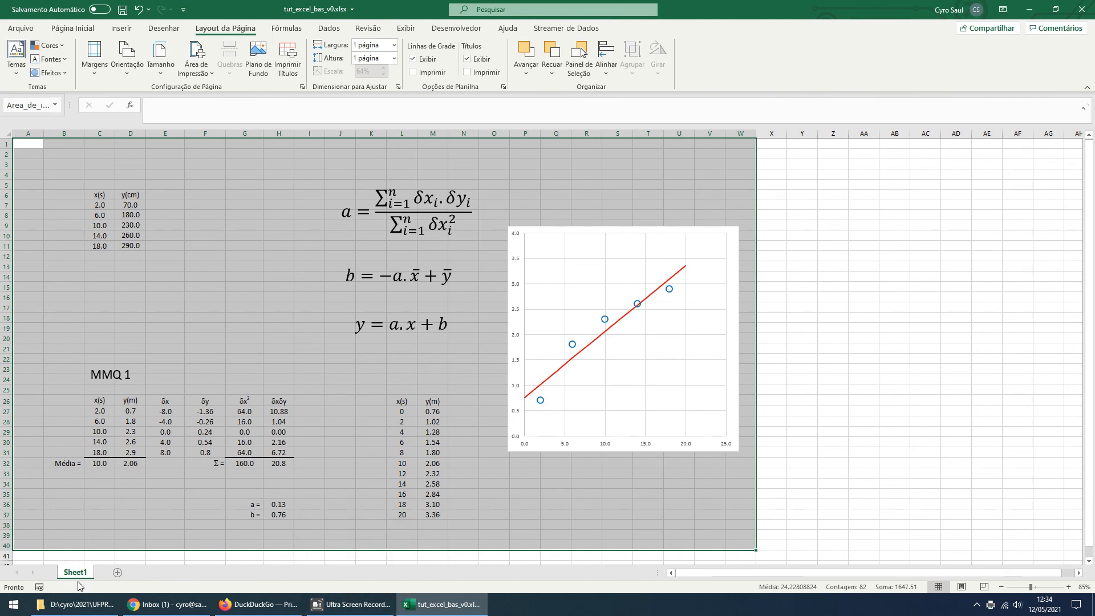
mouse_move(345, 604)
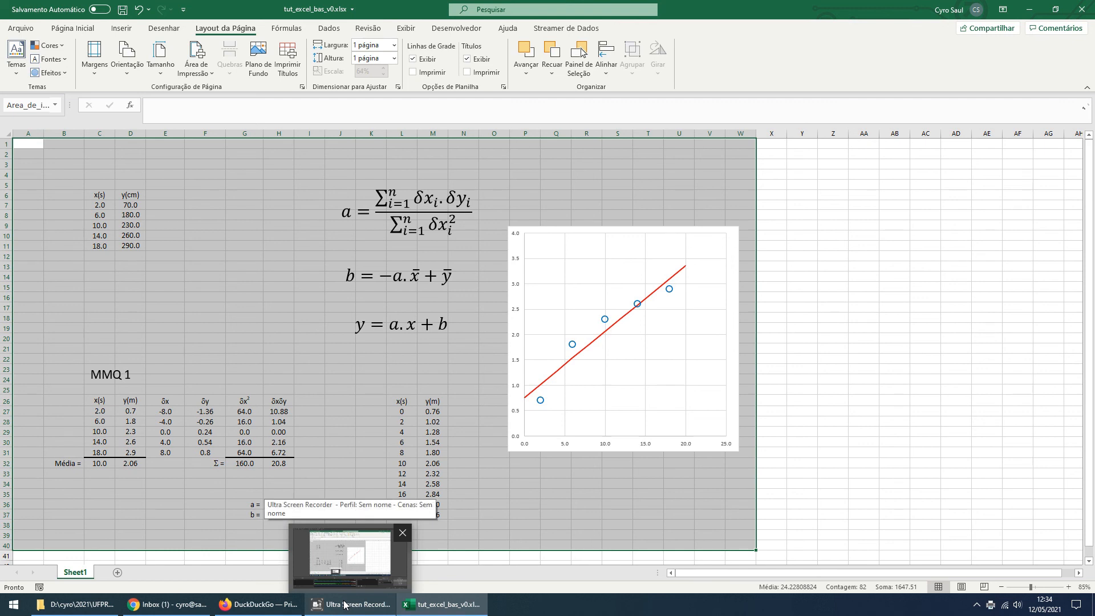